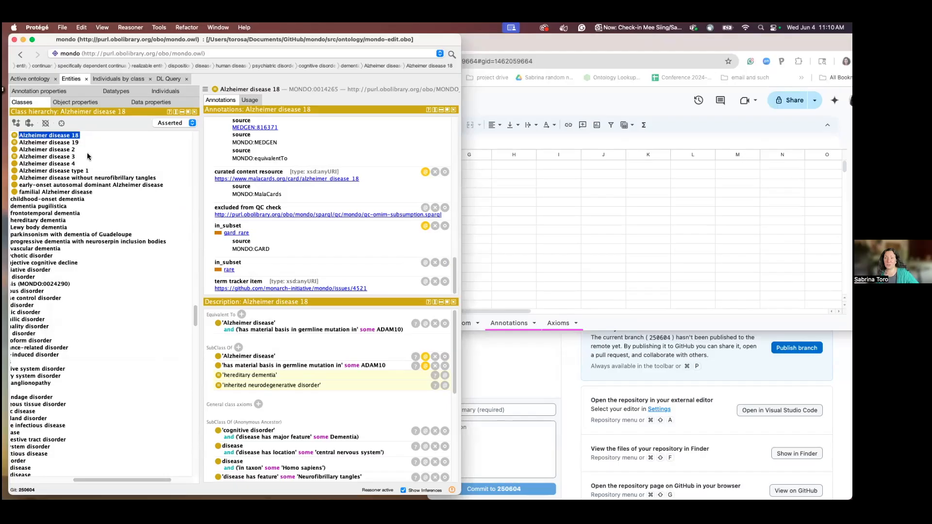
Review the annotations of Alzheimer disease 18 and view the form for adding an annotation, leaving it without adding one.
{"action": "scroll", "coordinate": [279, 148], "scroll_direction": "up", "scroll_amount": 10}
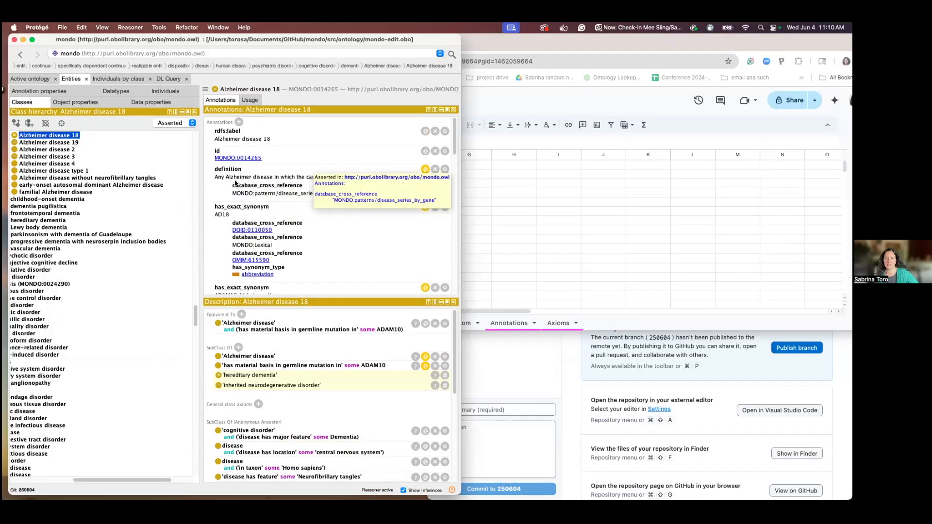
{"action": "left_click", "coordinate": [238, 123]}
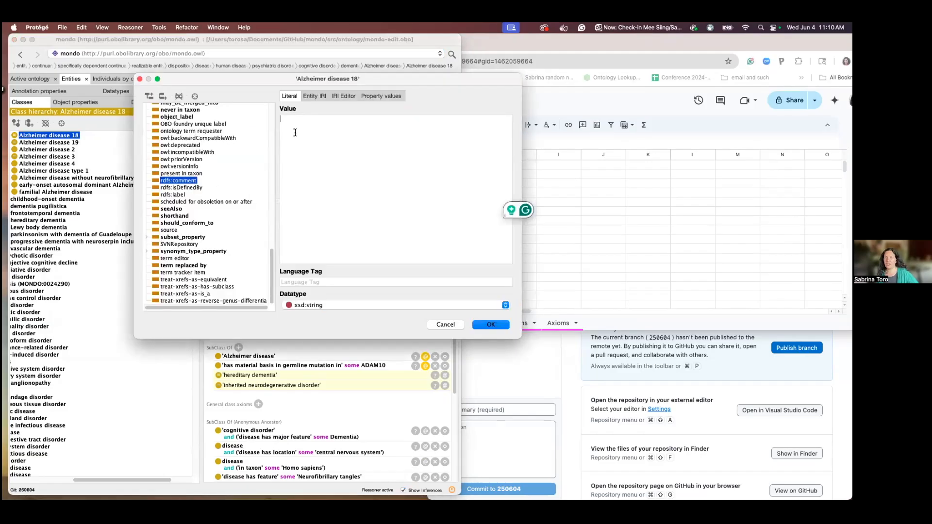
{"action": "left_click", "coordinate": [456, 326]}
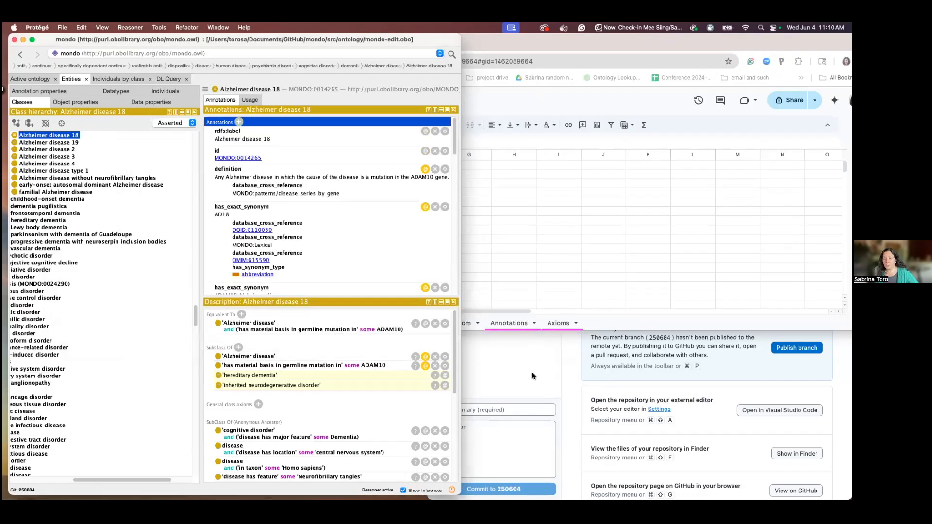
Switch to the ROBOT tutorial spreadsheet in Chrome, review its resource links, and view the ROBOT Template documentation page.
{"action": "left_click", "coordinate": [563, 225]}
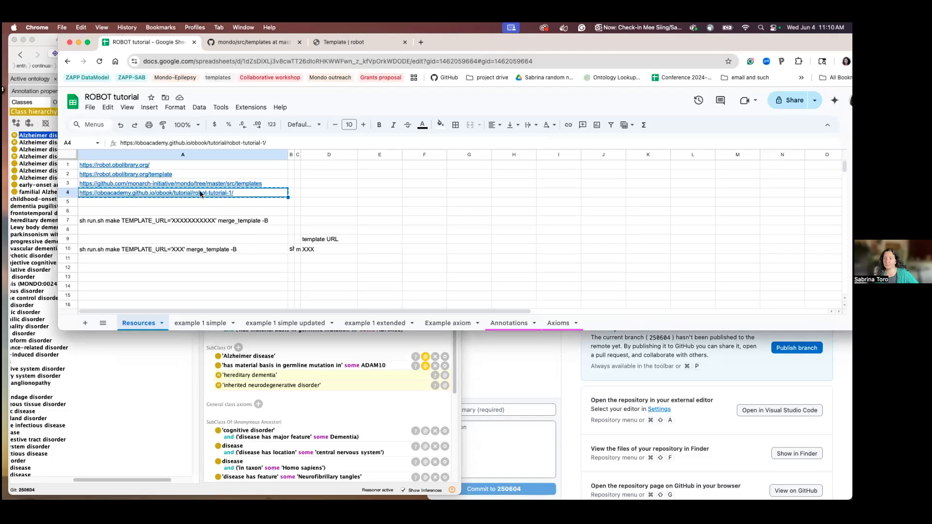
{"action": "mouse_move", "coordinate": [138, 167]}
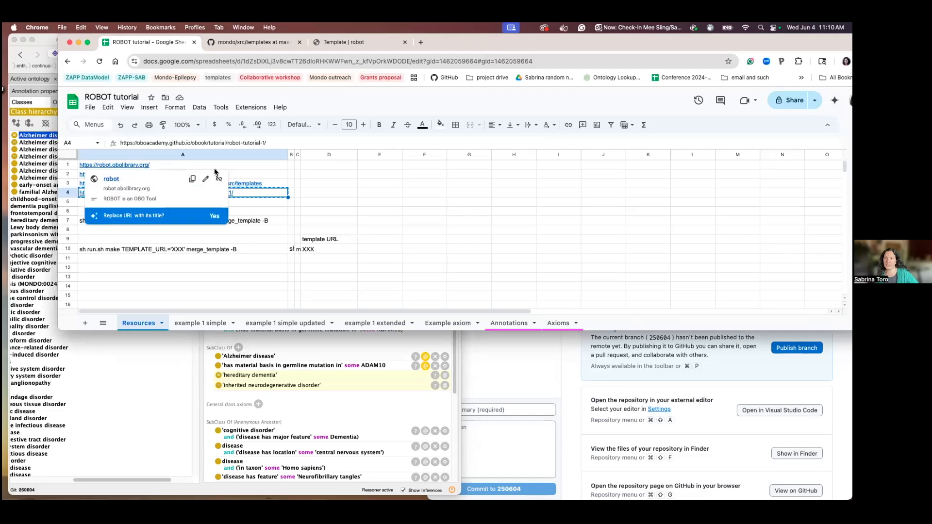
{"action": "left_click", "coordinate": [334, 166]}
{"action": "mouse_move", "coordinate": [232, 193]}
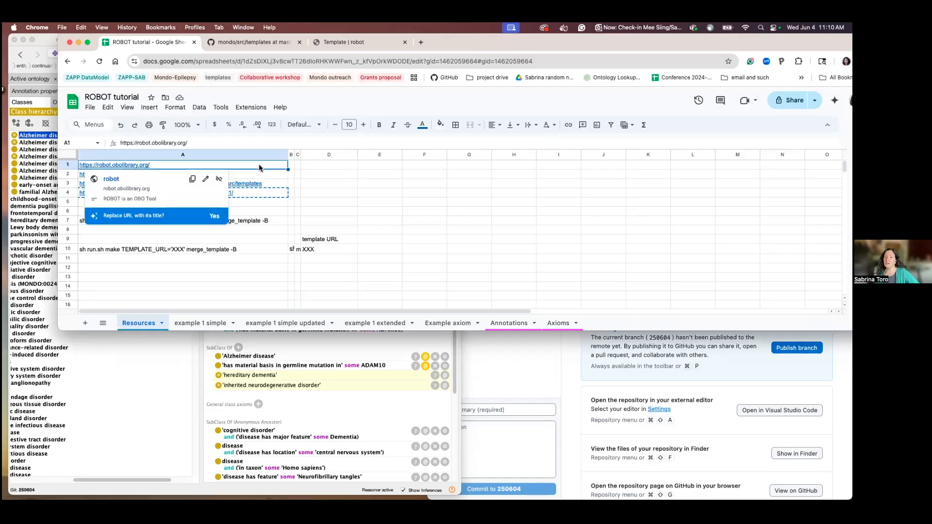
{"action": "left_click", "coordinate": [333, 186]}
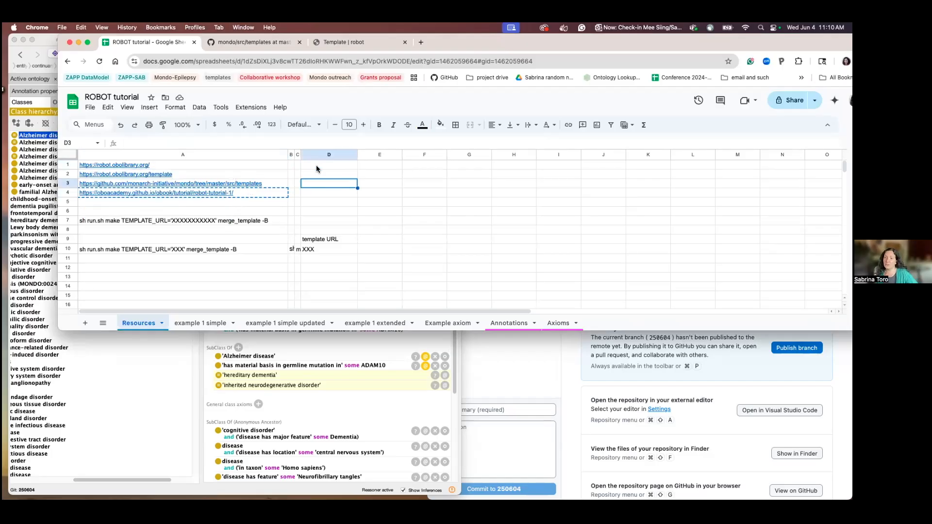
{"action": "left_click", "coordinate": [347, 166]}
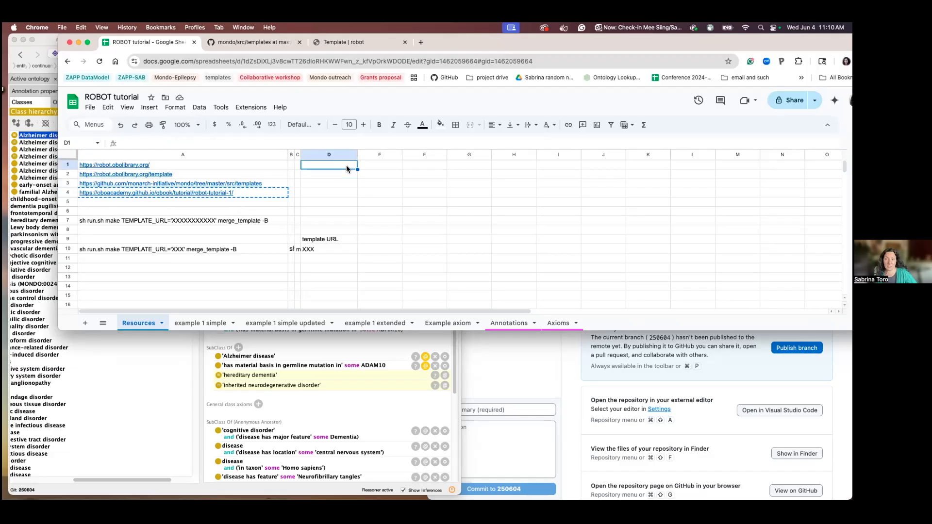
{"action": "left_click", "coordinate": [344, 44]}
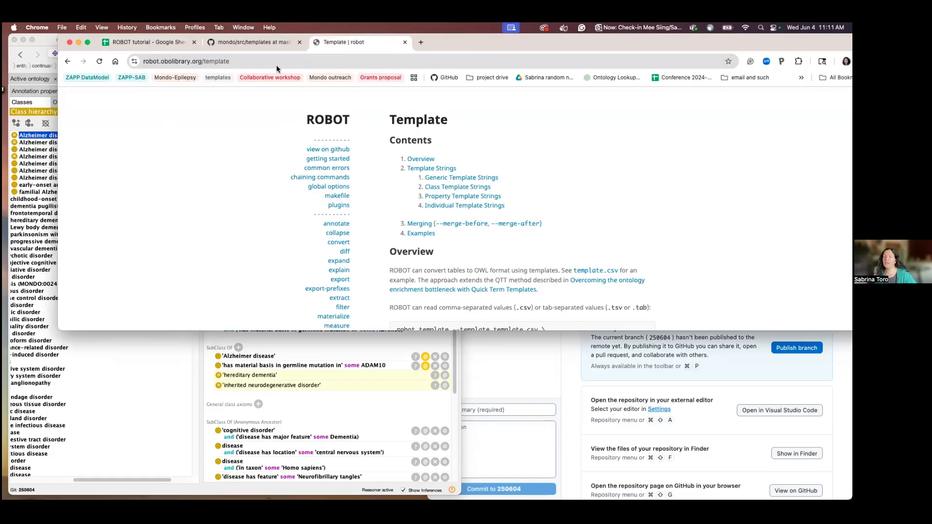
Examine the ROBOT template files listed in the mondo repository's src/templates folder on GitHub.
{"action": "left_click", "coordinate": [240, 41]}
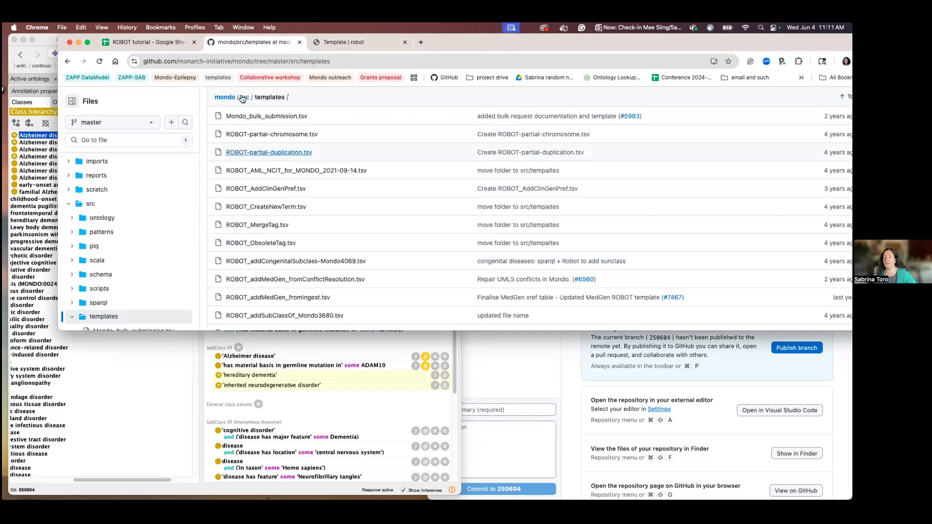
{"action": "scroll", "coordinate": [279, 198], "scroll_direction": "down", "scroll_amount": 1}
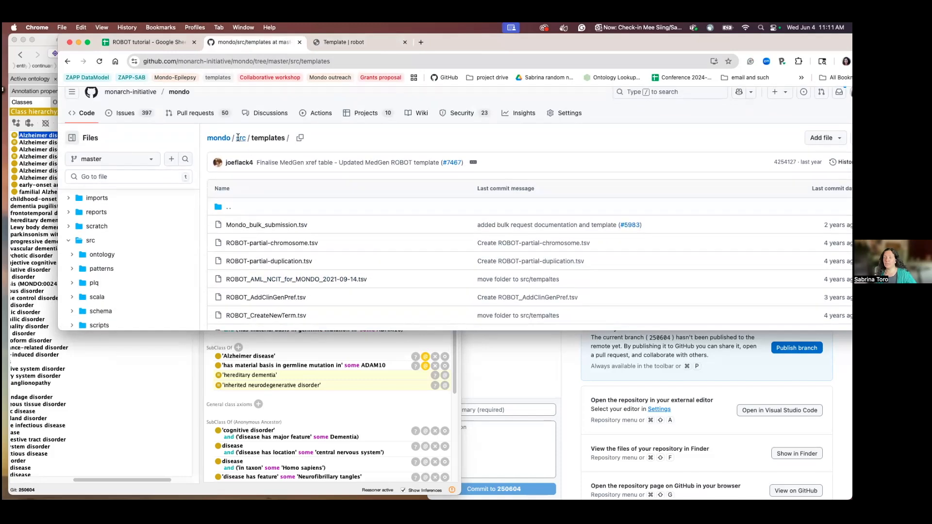
{"action": "scroll", "coordinate": [287, 231], "scroll_direction": "down", "scroll_amount": 5}
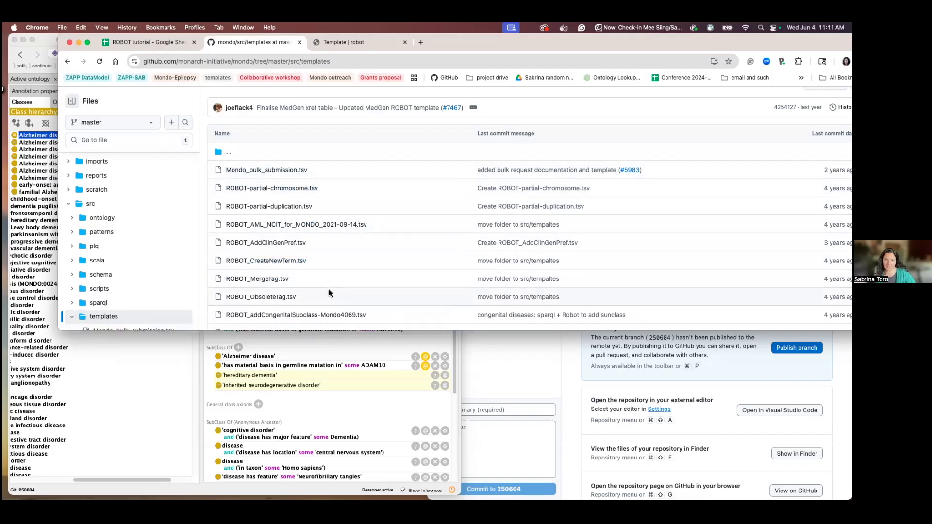
{"action": "scroll", "coordinate": [329, 293], "scroll_direction": "down", "scroll_amount": 3}
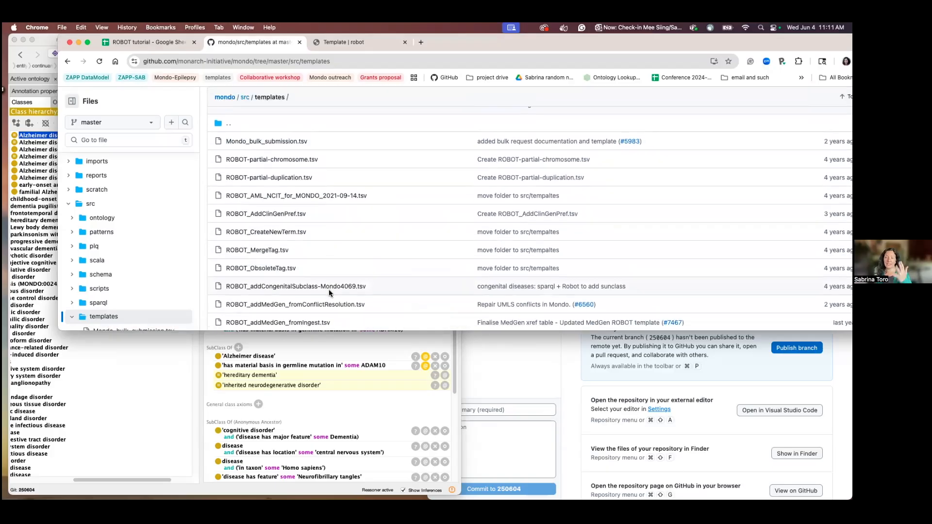
{"action": "scroll", "coordinate": [329, 293], "scroll_direction": "down", "scroll_amount": 2}
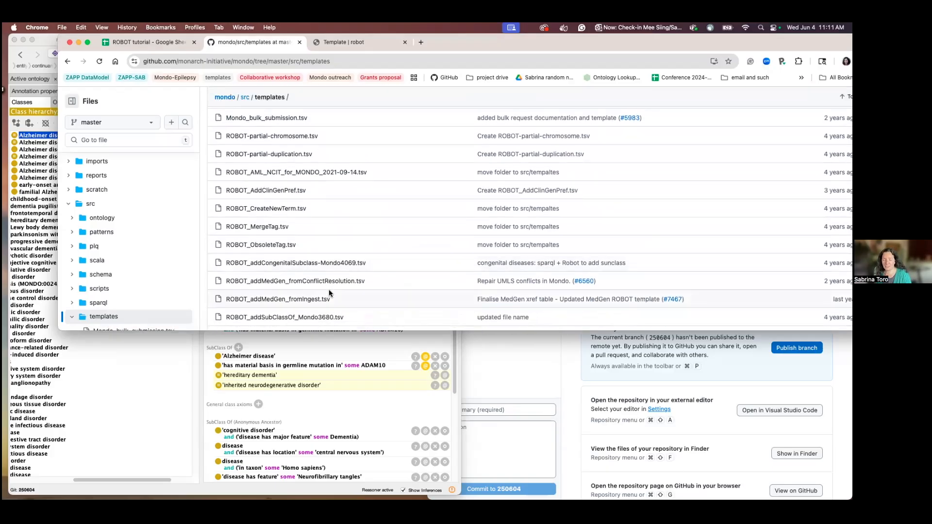
{"action": "scroll", "coordinate": [329, 291], "scroll_direction": "down", "scroll_amount": 2}
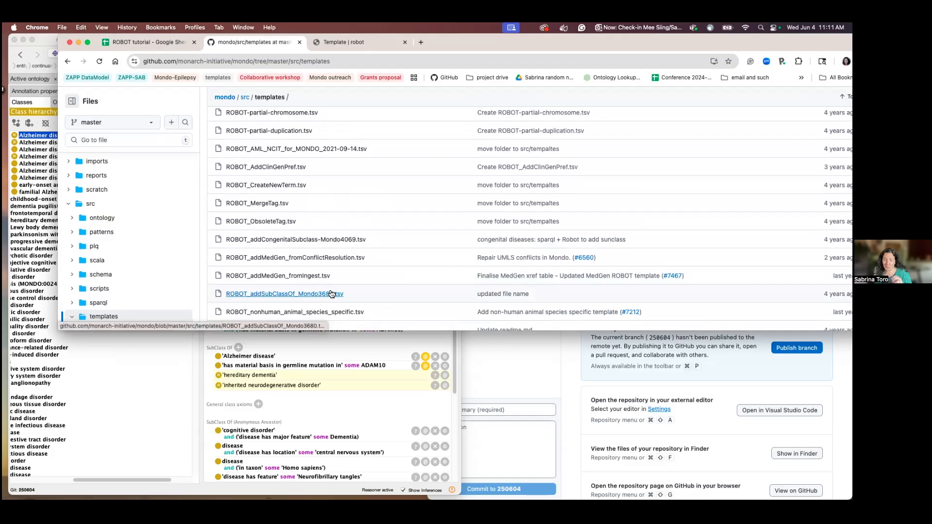
{"action": "scroll", "coordinate": [331, 294], "scroll_direction": "down", "scroll_amount": 3}
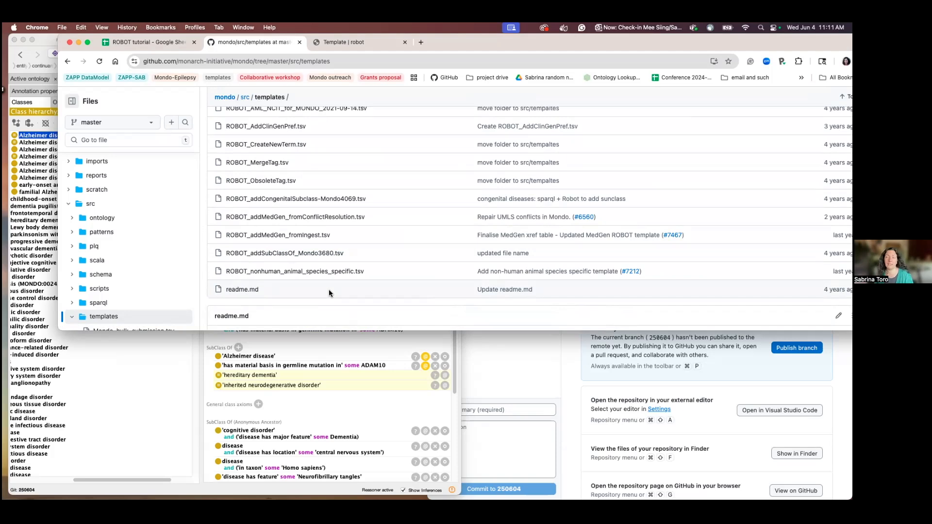
Open the "example 1 simple" sheet of the ROBOT tutorial and compare it with the Alzheimer disease 18 annotations in Protégé.
{"action": "key", "text": "ctrl+shift+Tab"}
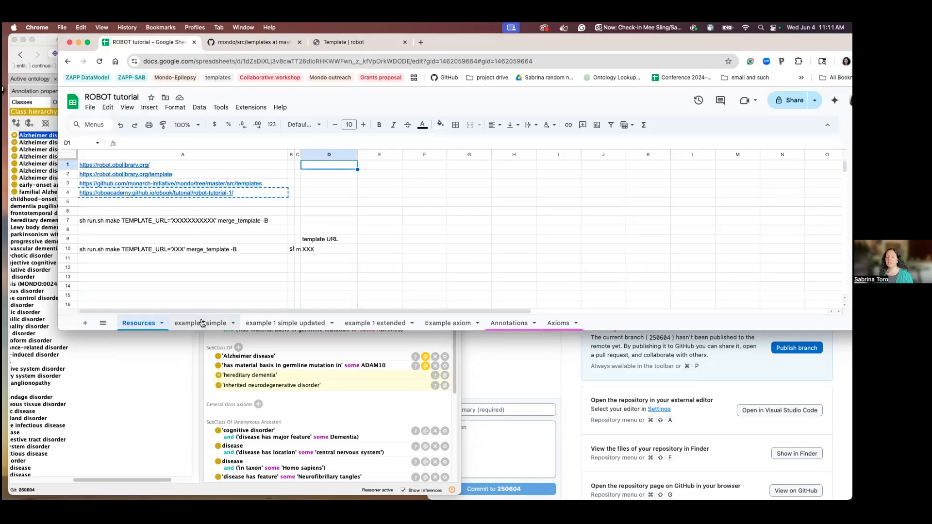
{"action": "left_click", "coordinate": [203, 323]}
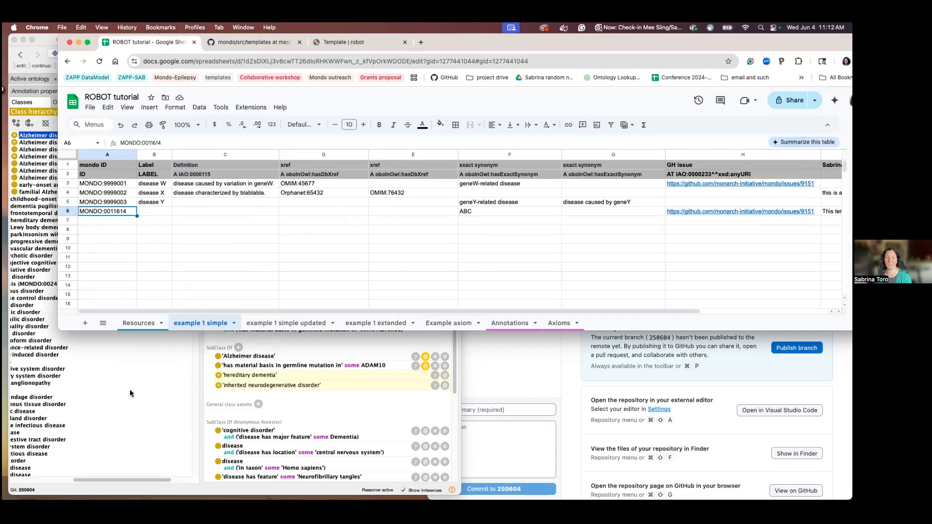
{"action": "left_click", "coordinate": [203, 381]}
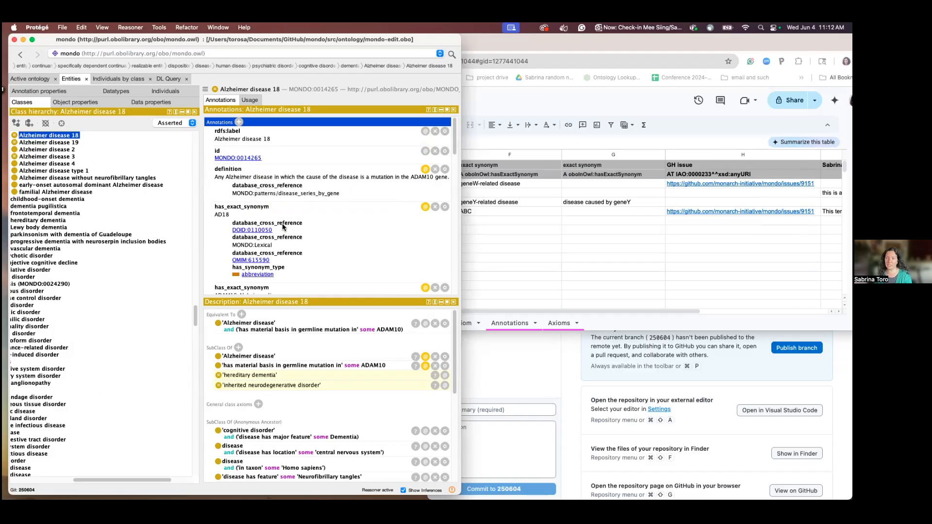
{"action": "left_click", "coordinate": [514, 271]}
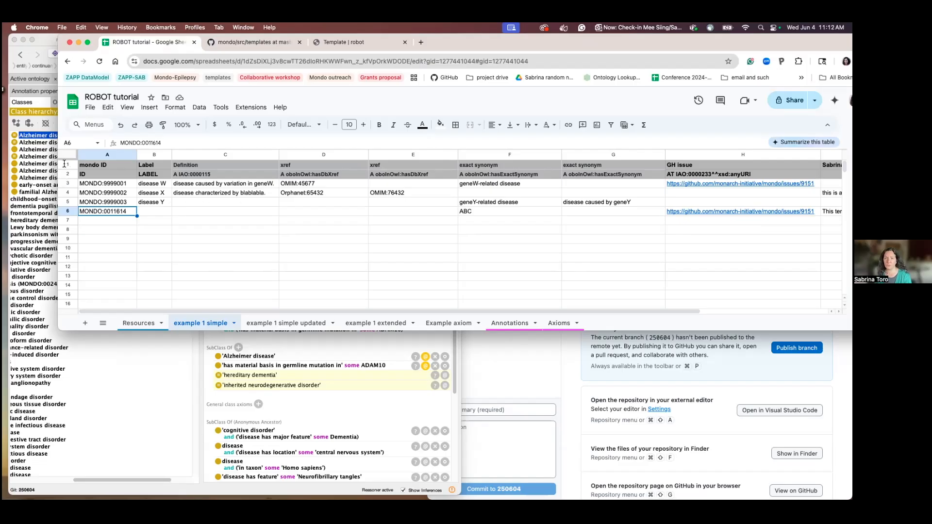
Examine the term row for disease Y and the two header rows of the template.
{"action": "left_click", "coordinate": [67, 202]}
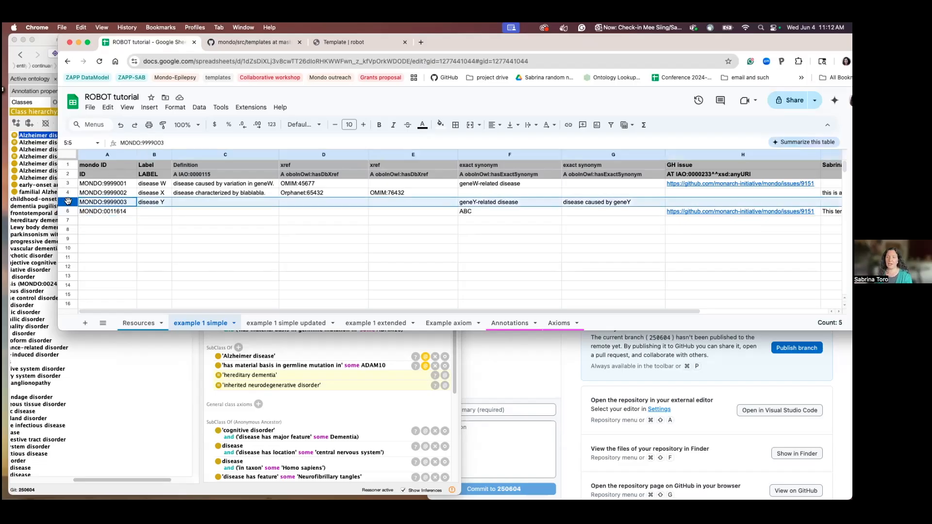
{"action": "left_click", "coordinate": [110, 251]}
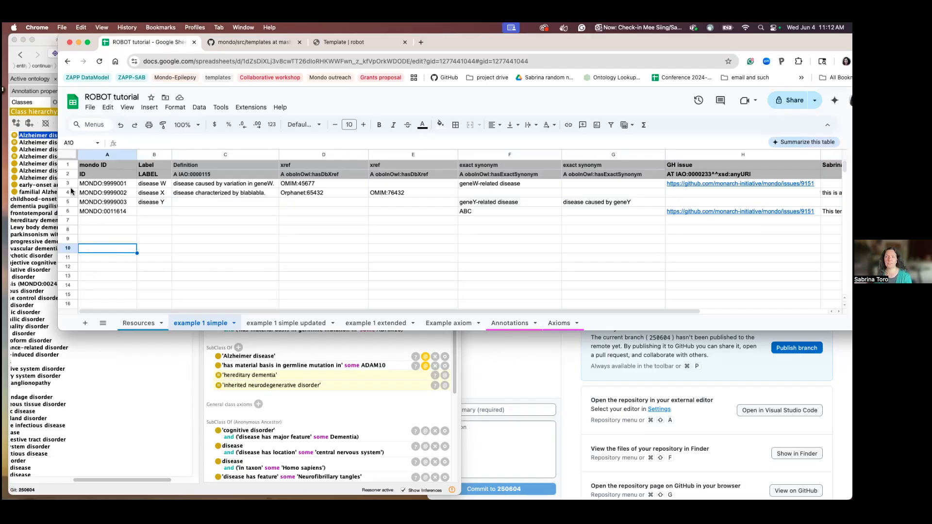
{"action": "left_click", "coordinate": [67, 164]}
{"action": "left_click_drag", "start_coordinate": [67, 165], "coordinate": [66, 174]}
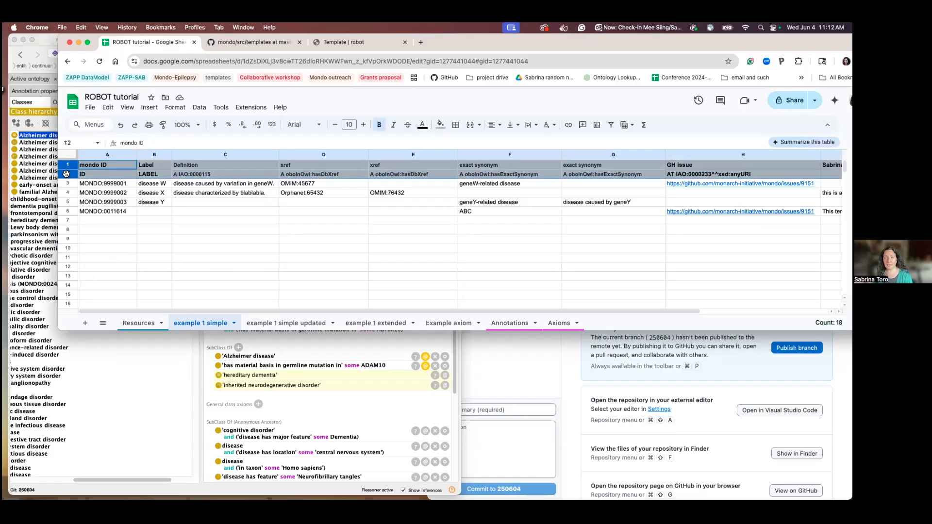
{"action": "left_click", "coordinate": [145, 285]}
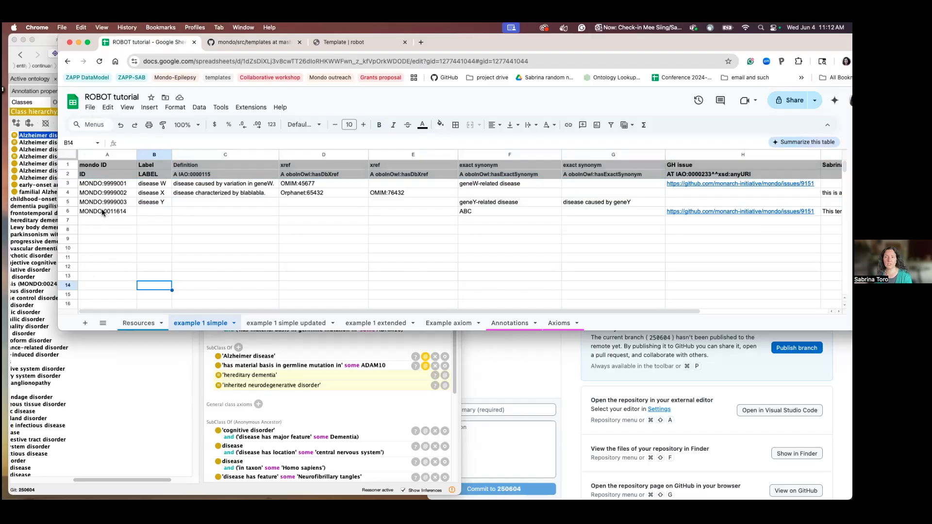
Examine the human-readable column names in row 1 across the whole template, including the note columns.
{"action": "left_click", "coordinate": [70, 166]}
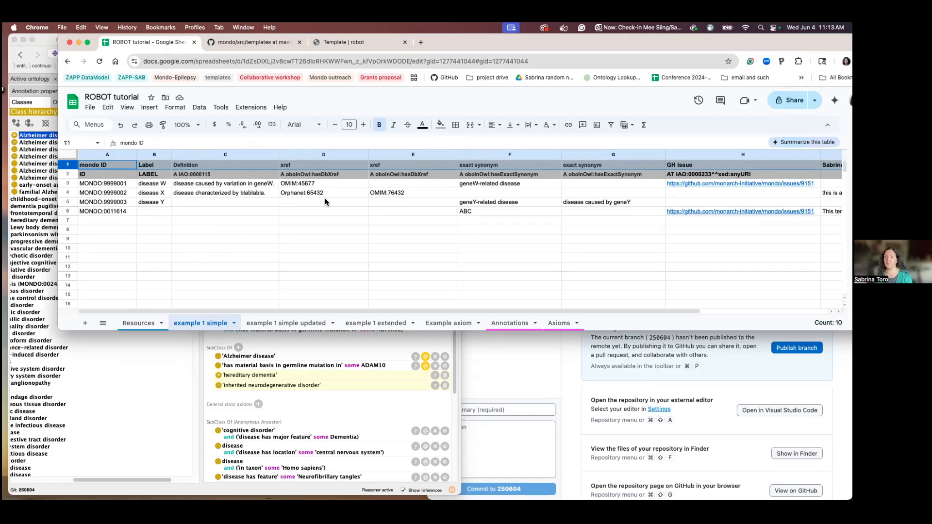
{"action": "scroll", "coordinate": [328, 226], "scroll_direction": "right", "scroll_amount": 3}
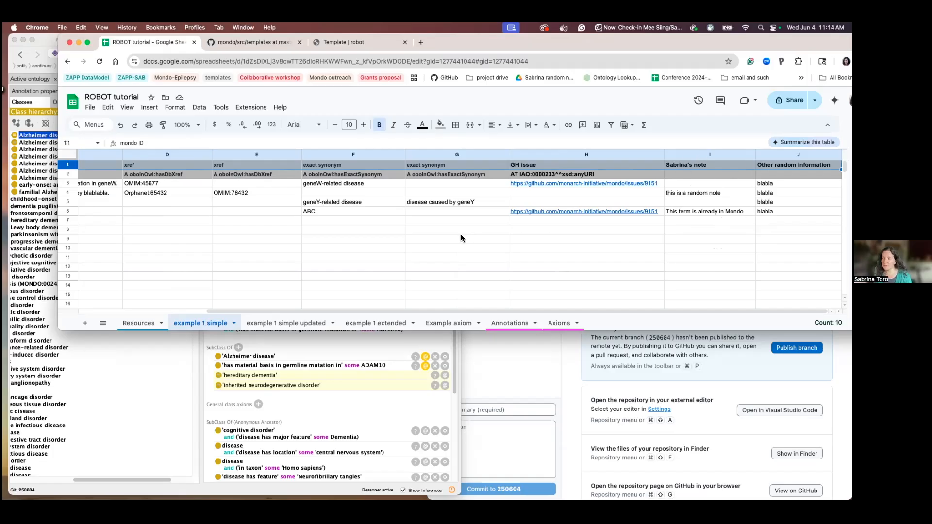
{"action": "scroll", "coordinate": [460, 238], "scroll_direction": "left", "scroll_amount": 5}
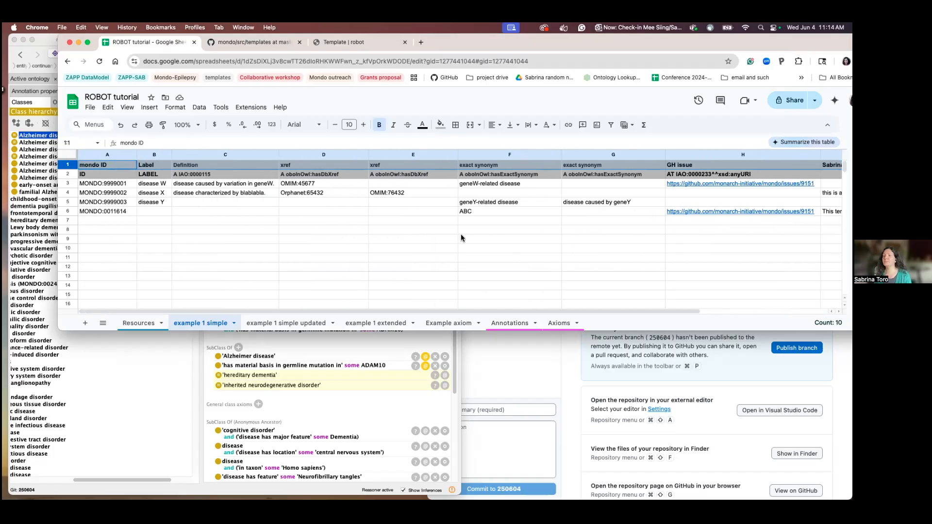
Examine the ROBOT template strings in row 2 and compare the ID string in A2 with the term's id annotation in Protégé.
{"action": "left_click", "coordinate": [69, 174]}
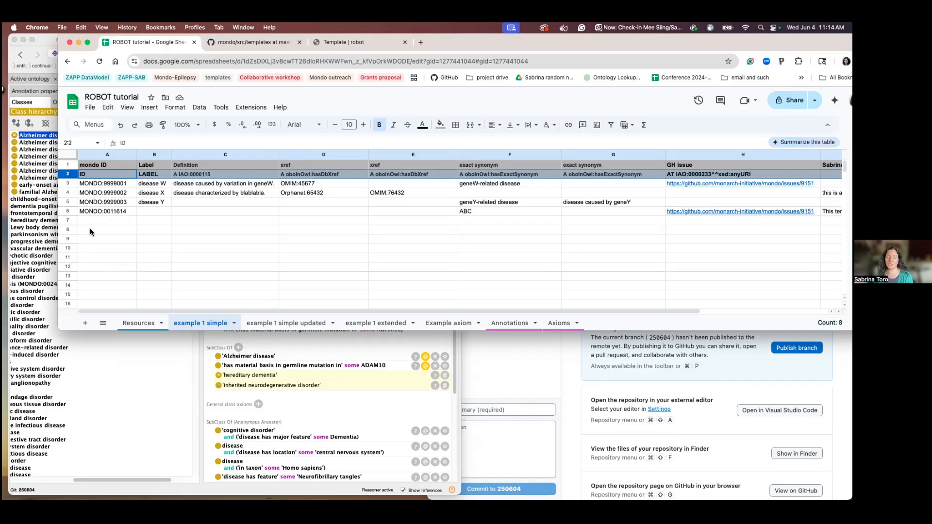
{"action": "left_click", "coordinate": [94, 229]}
{"action": "left_click", "coordinate": [93, 175]}
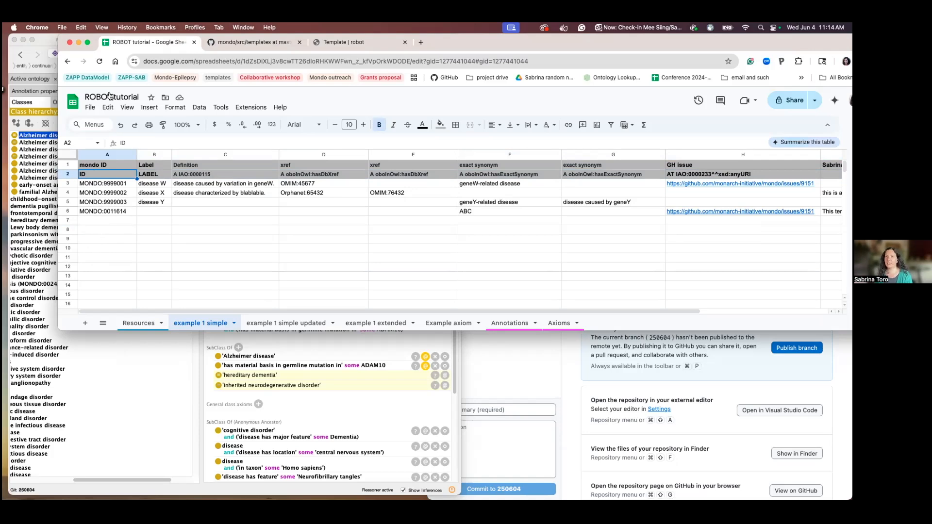
{"action": "left_click", "coordinate": [83, 347]}
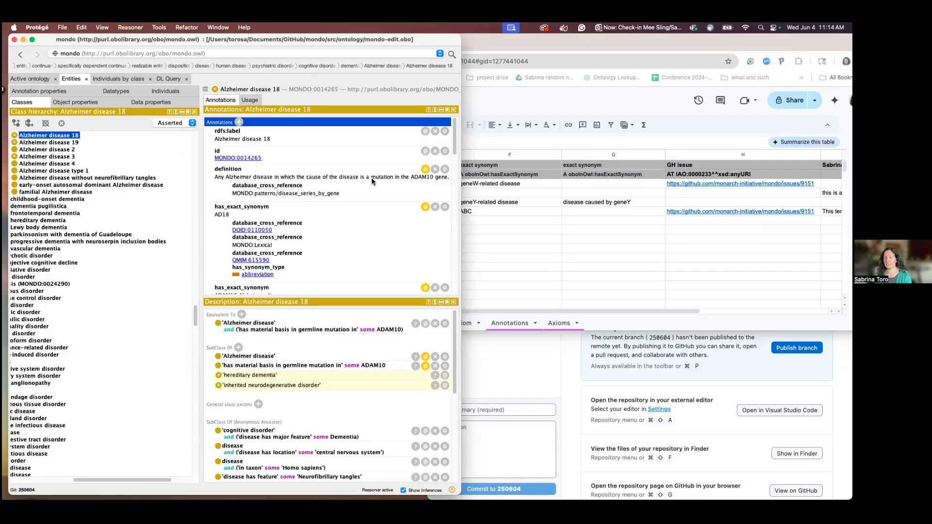
{"action": "left_click", "coordinate": [534, 262]}
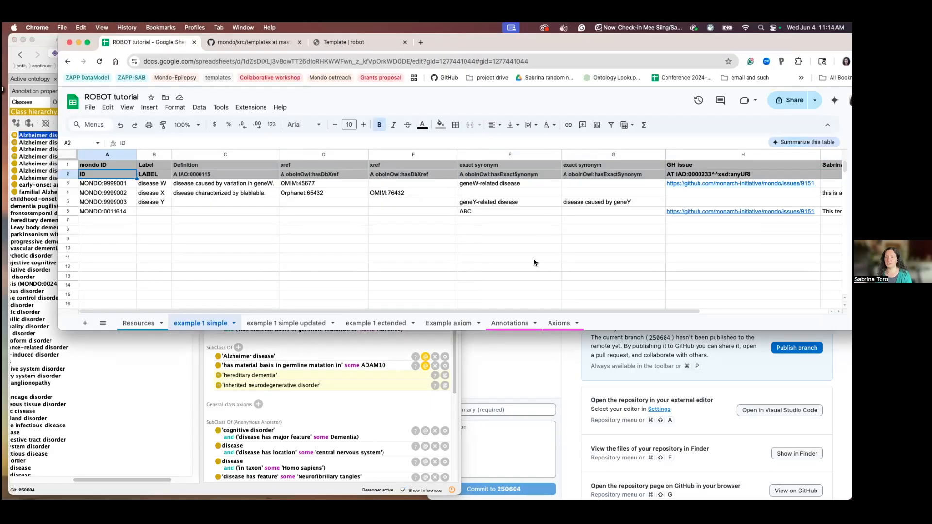
Compare the LABEL string in B2 with the term's annotations in Protégé and inspect the definition string in C2.
{"action": "left_click", "coordinate": [154, 175]}
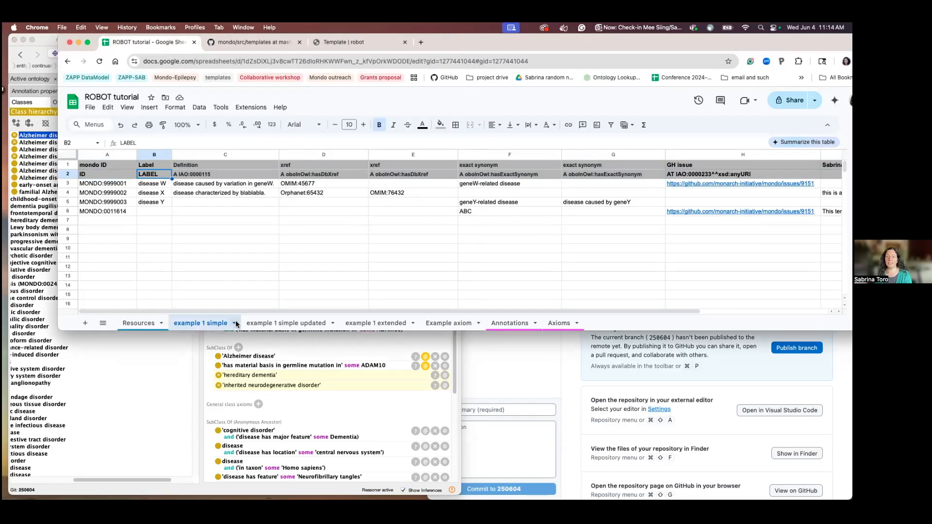
{"action": "left_click", "coordinate": [197, 348]}
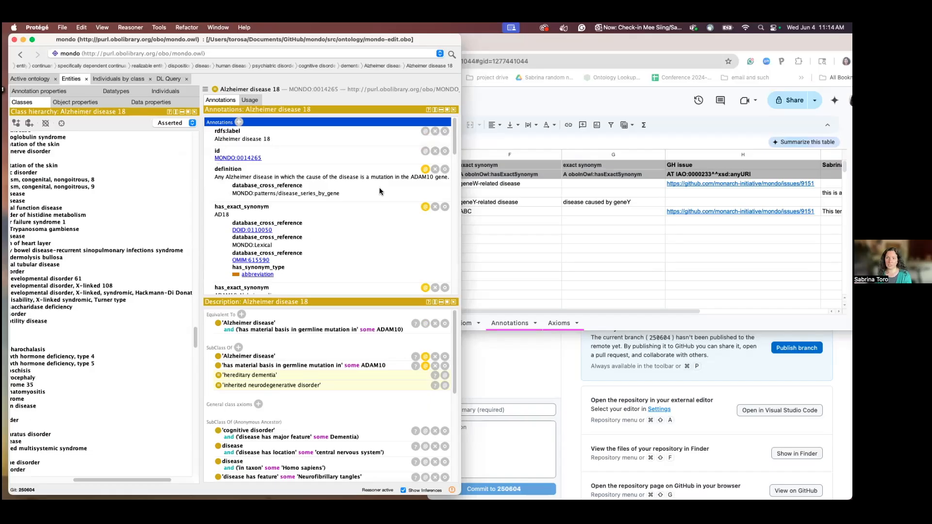
{"action": "left_click", "coordinate": [467, 241]}
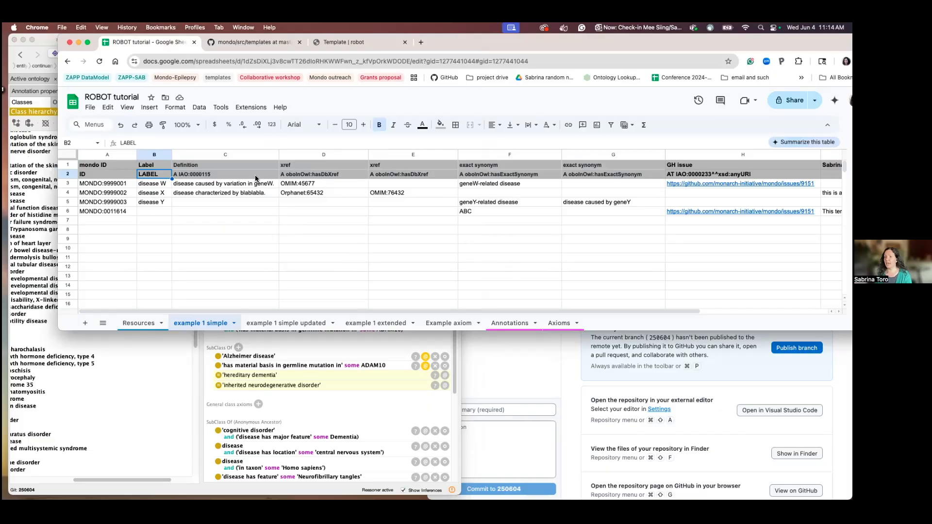
{"action": "left_click", "coordinate": [180, 175]}
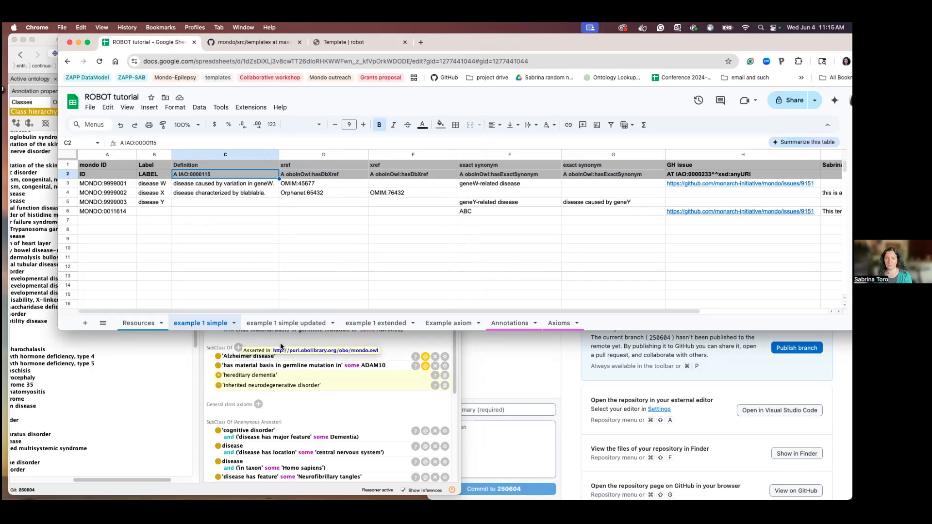
Compare the definition string in C2 with the term's definition annotation in Protégé and review the template strings in row 2.
{"action": "left_click", "coordinate": [359, 347]}
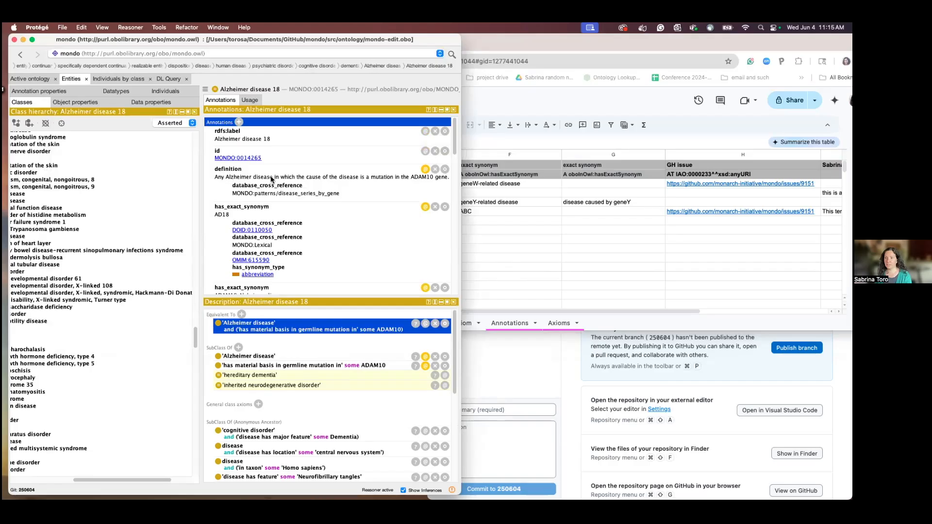
{"action": "left_click", "coordinate": [500, 246]}
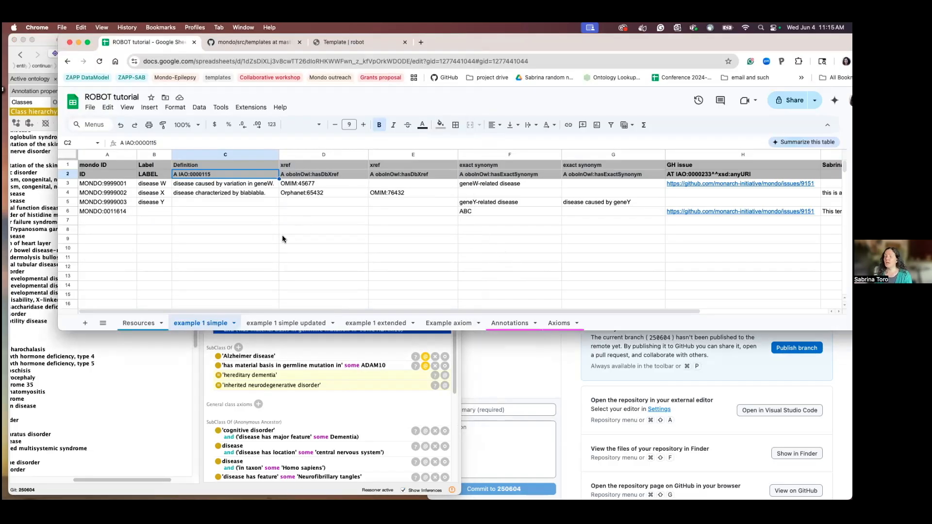
{"action": "left_click", "coordinate": [68, 176]}
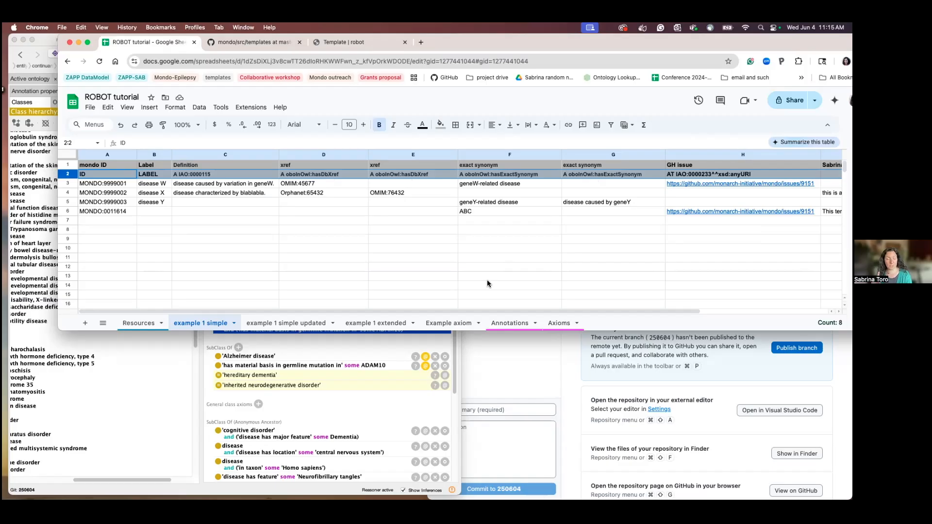
{"action": "left_click", "coordinate": [366, 261]}
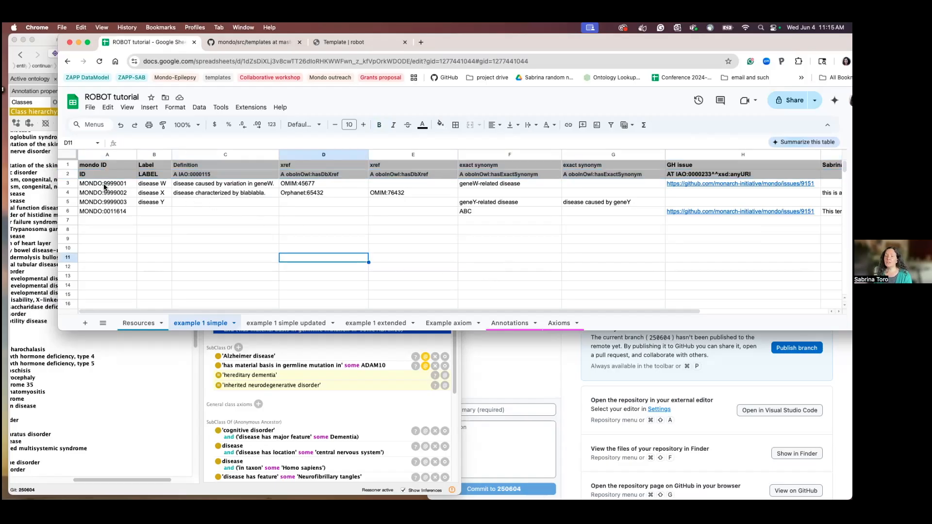
Examine the term rows 3 to 6 of the template, focusing on the row for disease W.
{"action": "left_click_drag", "start_coordinate": [68, 183], "coordinate": [64, 216]}
{"action": "left_click", "coordinate": [107, 238]}
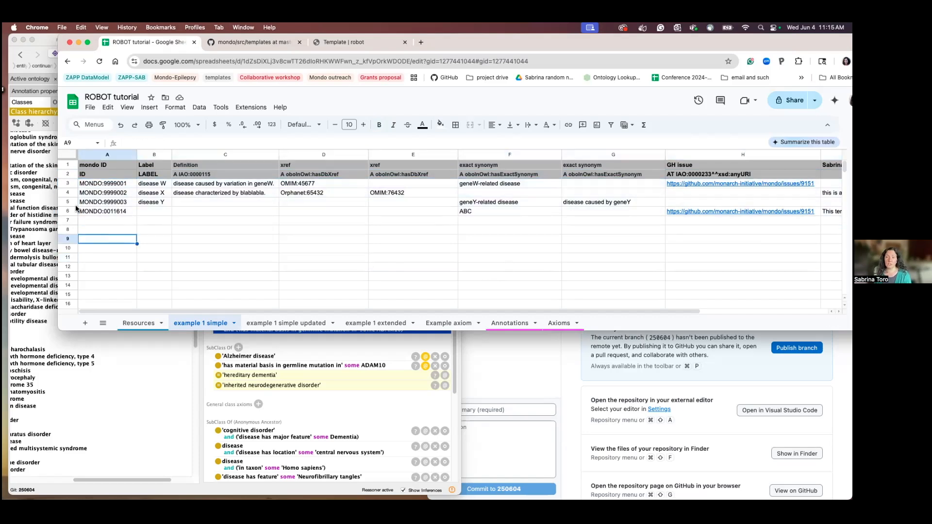
{"action": "left_click", "coordinate": [65, 184]}
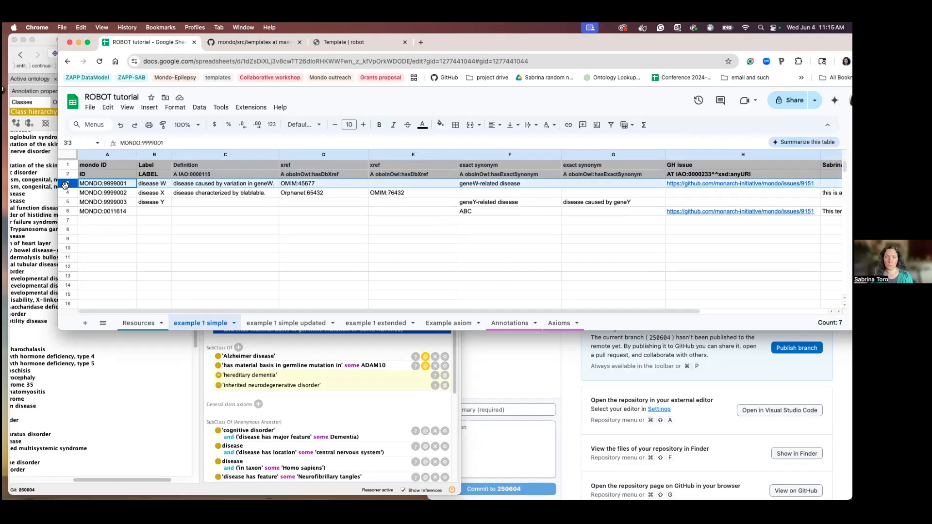
Examine the mondo ID column, including its two header cells, the ID in A6 and the IDs in A3:A5.
{"action": "left_click", "coordinate": [96, 155]}
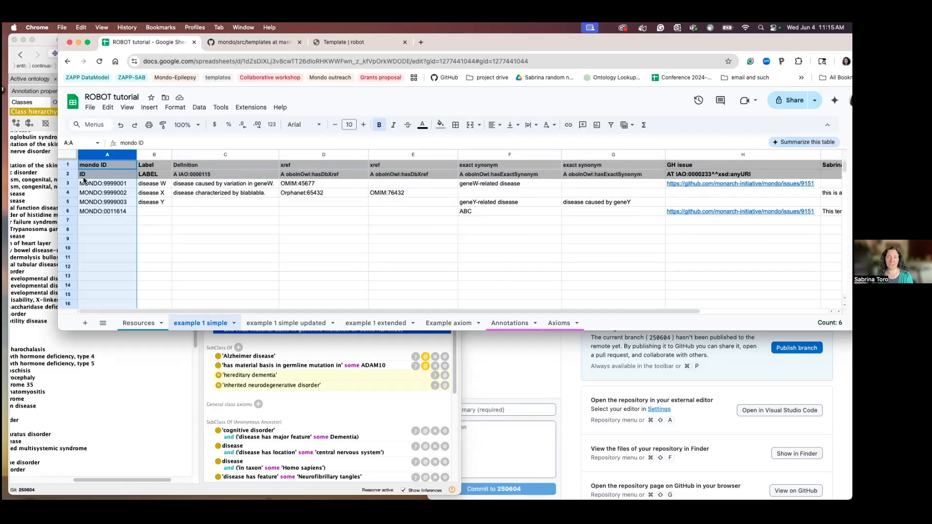
{"action": "left_click", "coordinate": [89, 165]}
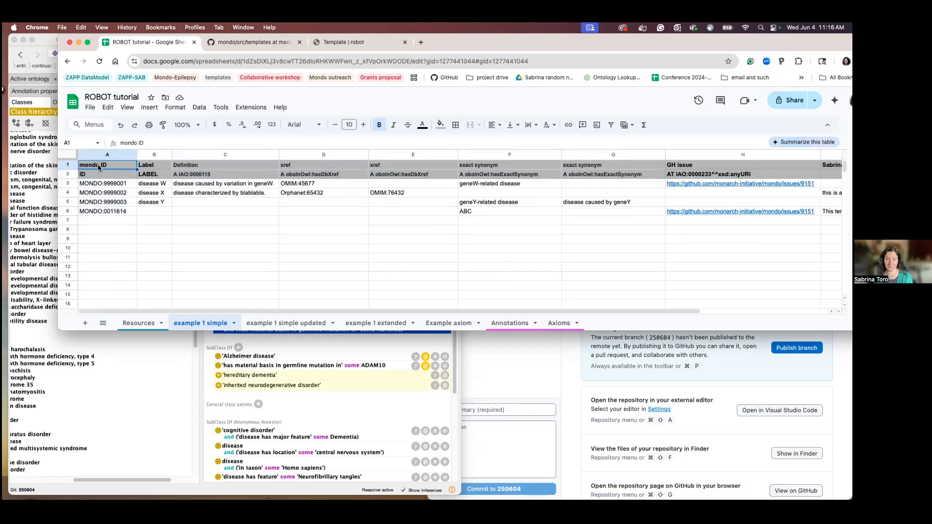
{"action": "left_click", "coordinate": [89, 177]}
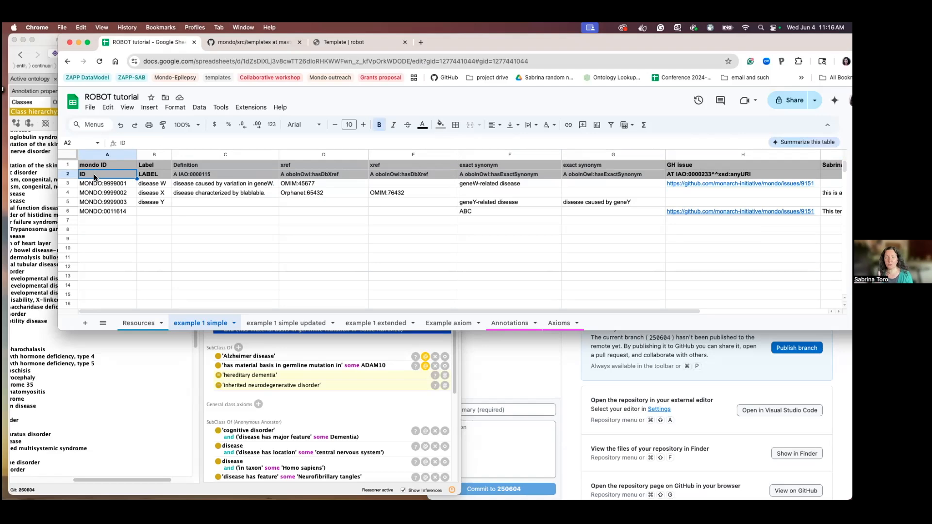
{"action": "left_click", "coordinate": [101, 219]}
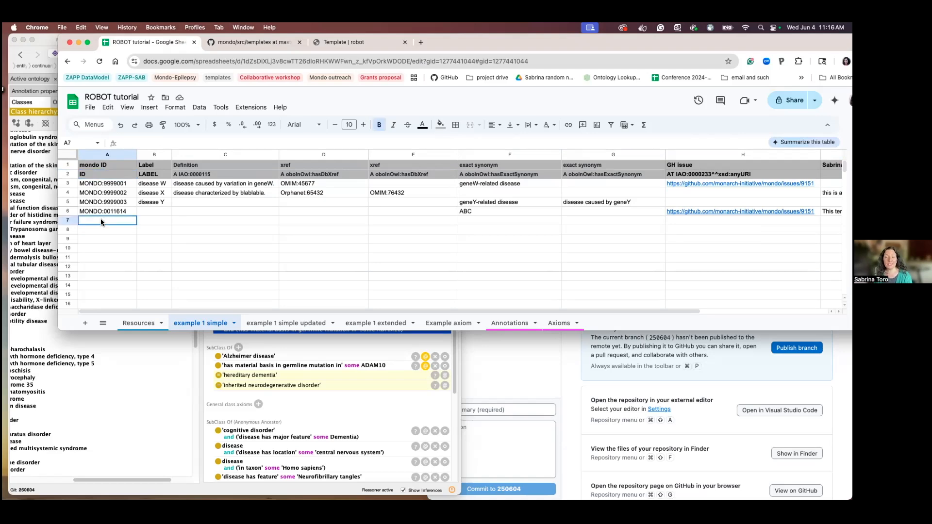
{"action": "left_click", "coordinate": [100, 212]}
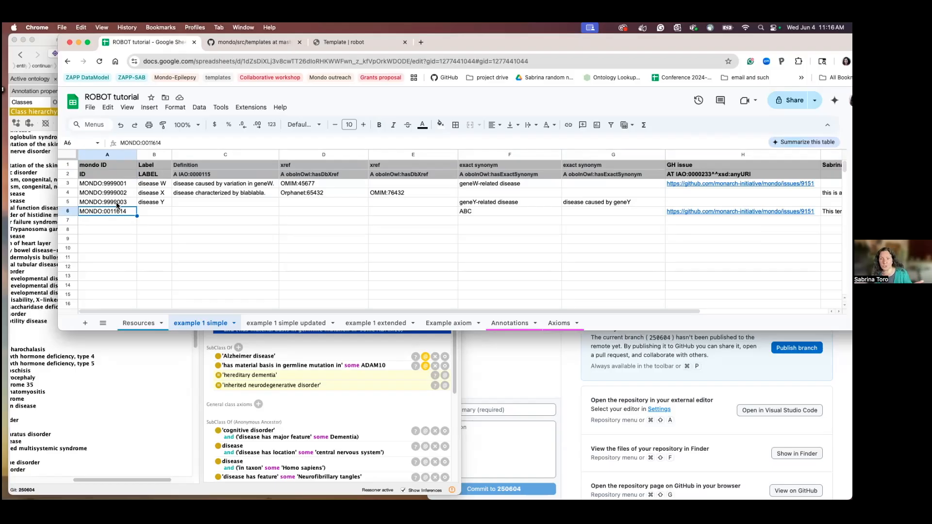
{"action": "left_click_drag", "start_coordinate": [123, 186], "coordinate": [121, 204]}
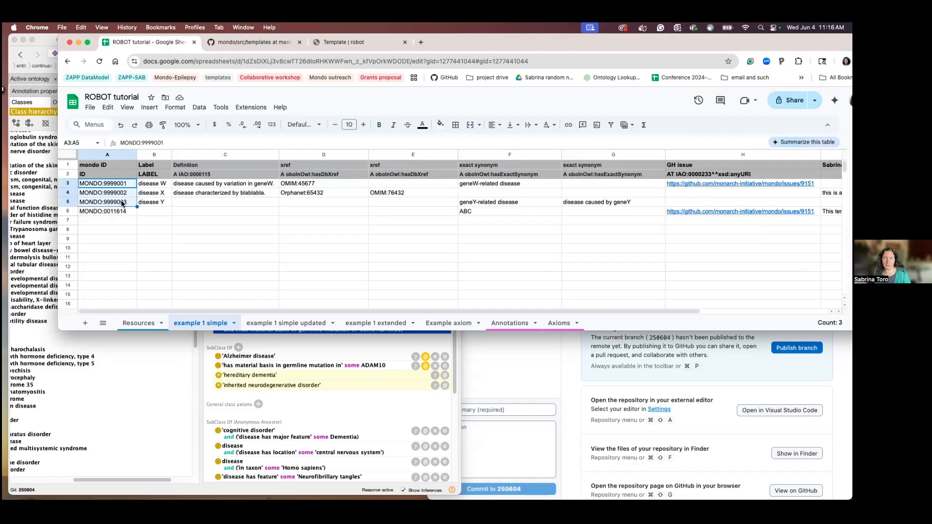
{"action": "left_click", "coordinate": [111, 233]}
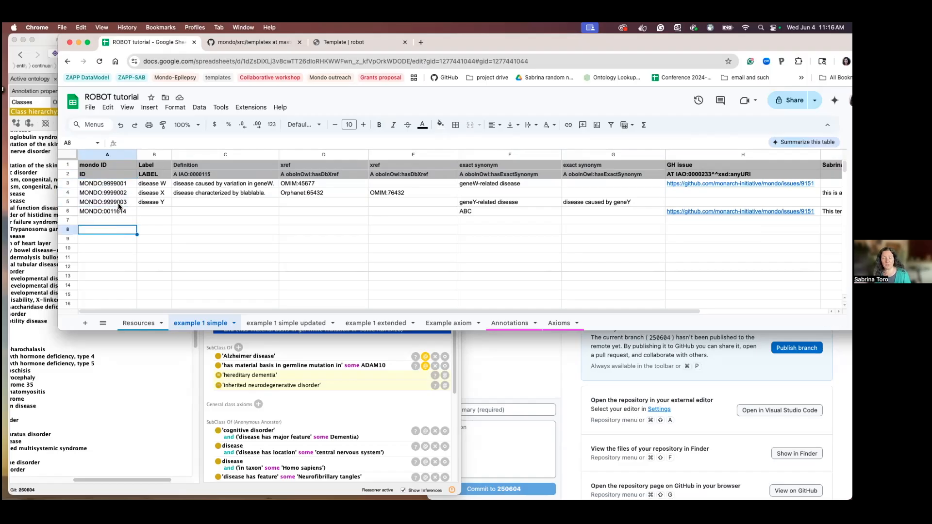
{"action": "left_click", "coordinate": [111, 194]}
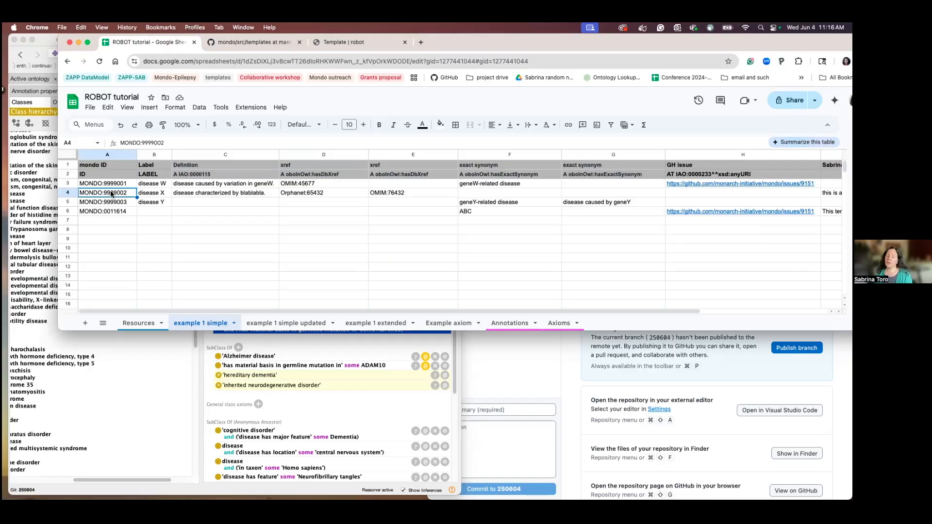
Examine the disease W row across all columns, including the GitHub issue and note columns.
{"action": "left_click", "coordinate": [68, 183]}
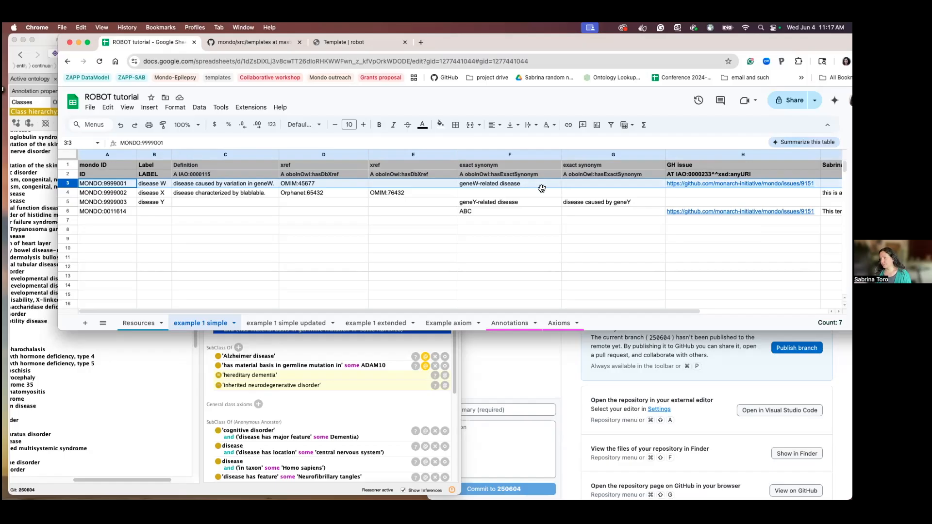
{"action": "scroll", "coordinate": [526, 184], "scroll_direction": "right", "scroll_amount": 5}
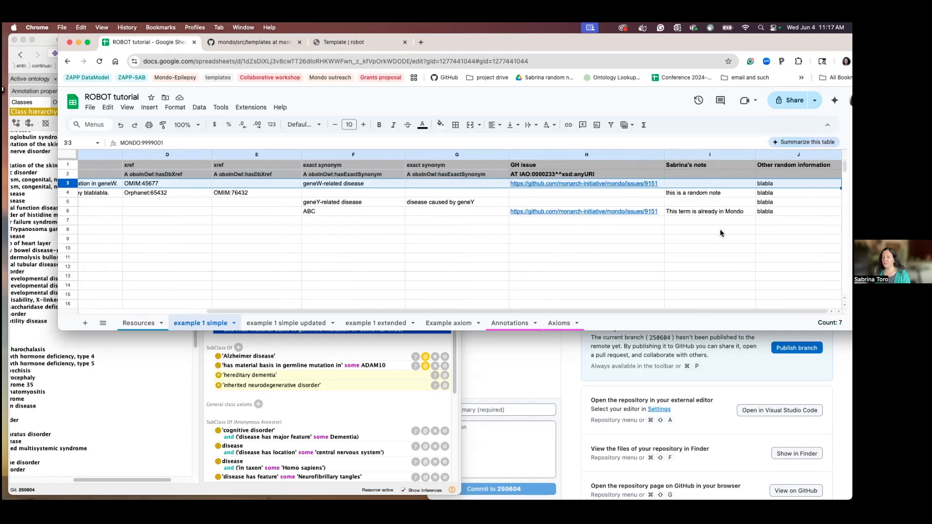
{"action": "left_click", "coordinate": [715, 259]}
{"action": "scroll", "coordinate": [445, 260], "scroll_direction": "left", "scroll_amount": 5}
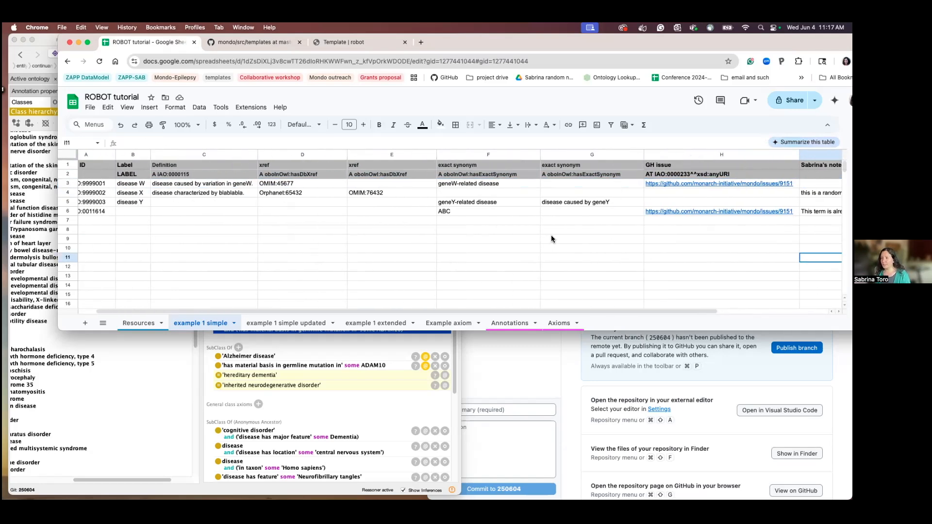
{"action": "scroll", "coordinate": [551, 238], "scroll_direction": "left", "scroll_amount": 1}
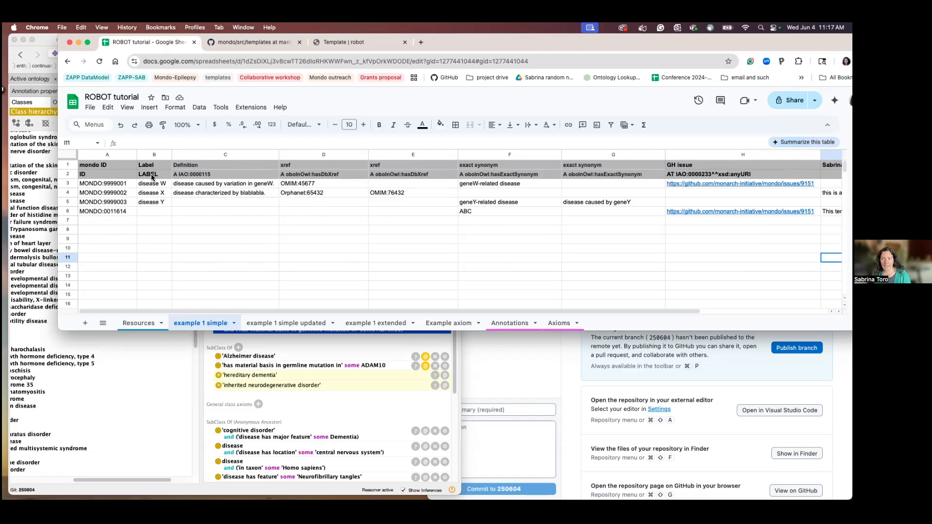
Copy the ID MONDO:0011614 from A6, search for it in Protégé and open the matching term.
{"action": "left_click", "coordinate": [102, 214]}
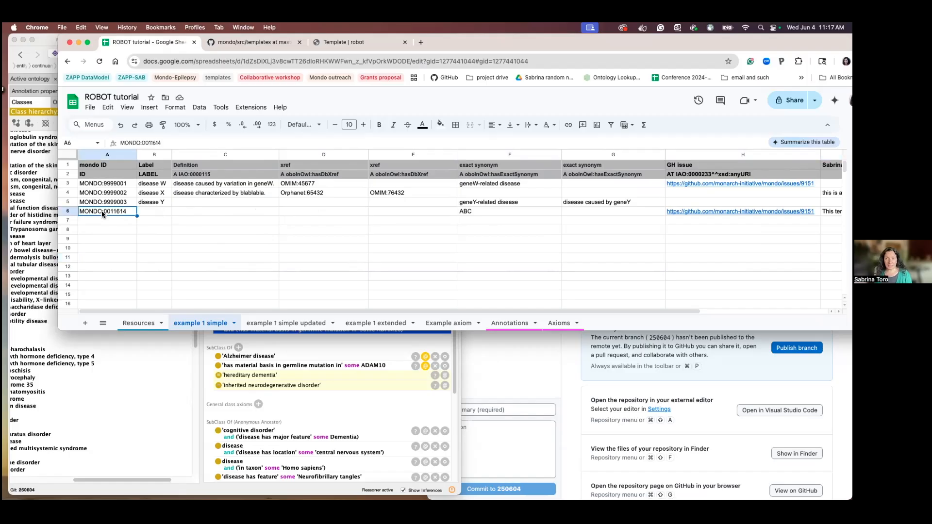
{"action": "left_click", "coordinate": [145, 213]}
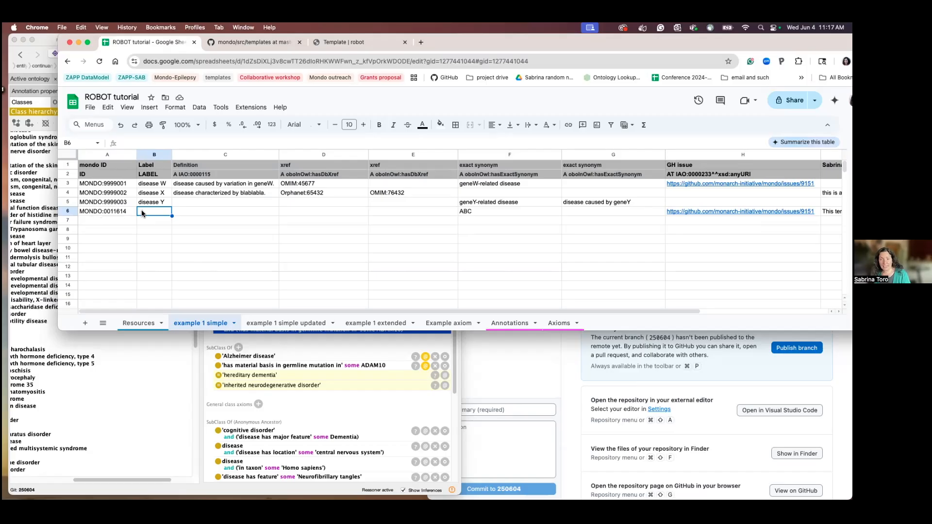
{"action": "left_click", "coordinate": [98, 210]}
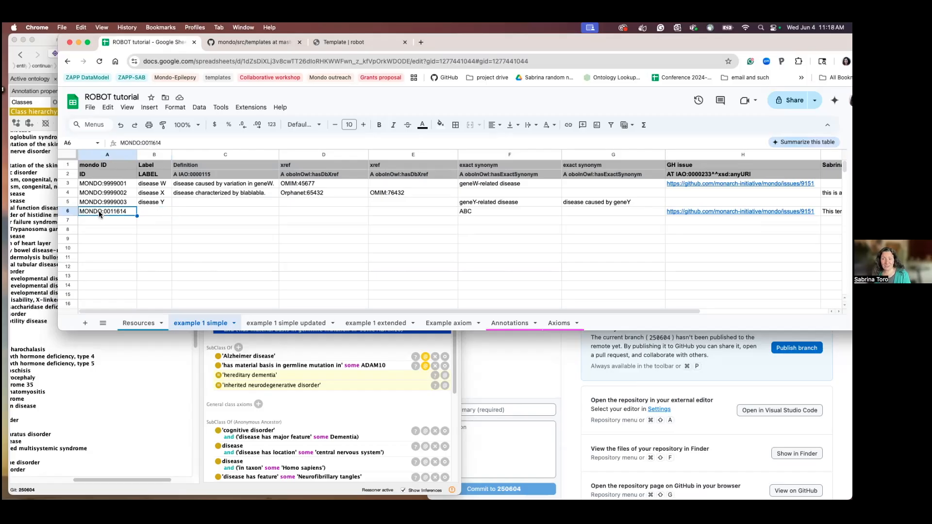
{"action": "left_click", "coordinate": [173, 402]}
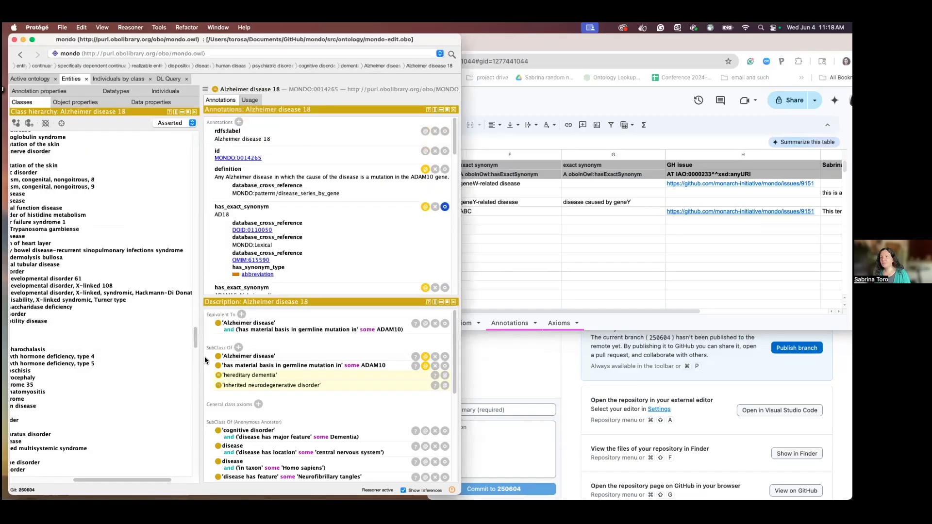
{"action": "left_click", "coordinate": [452, 54]}
{"action": "type", "text": "MONDO:0011614"}
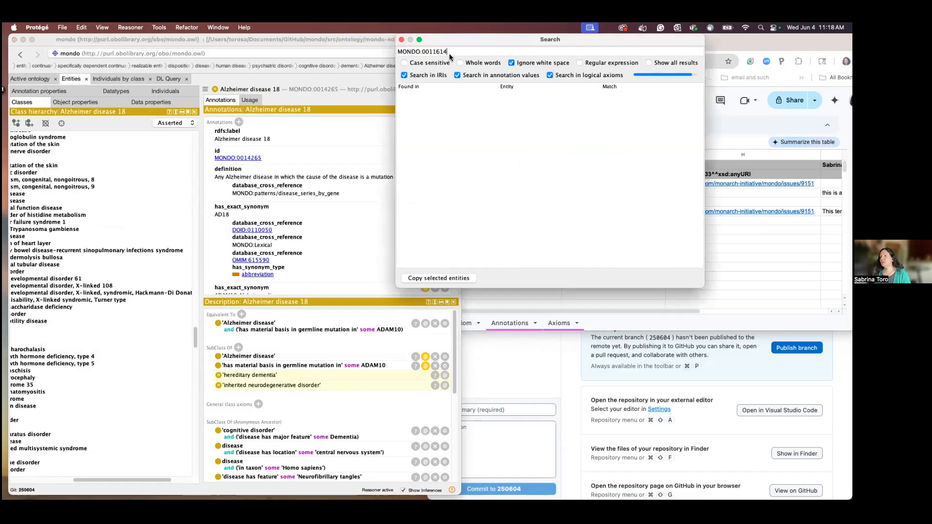
{"action": "double_click", "coordinate": [489, 95]}
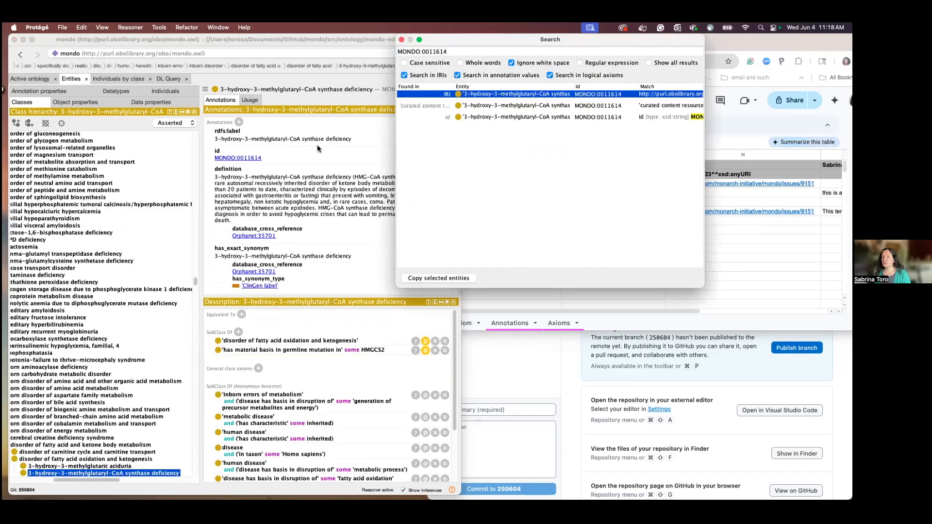
{"action": "left_click_drag", "start_coordinate": [469, 36], "coordinate": [600, 38]}
{"action": "left_click", "coordinate": [479, 239]}
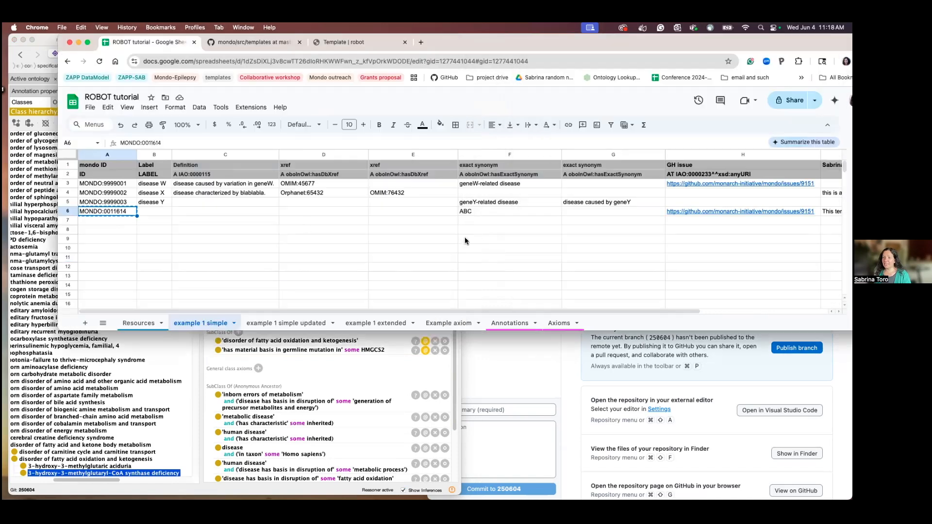
Enter "disease G" as the label for MONDO:0011614 in B6.
{"action": "left_click", "coordinate": [147, 212]}
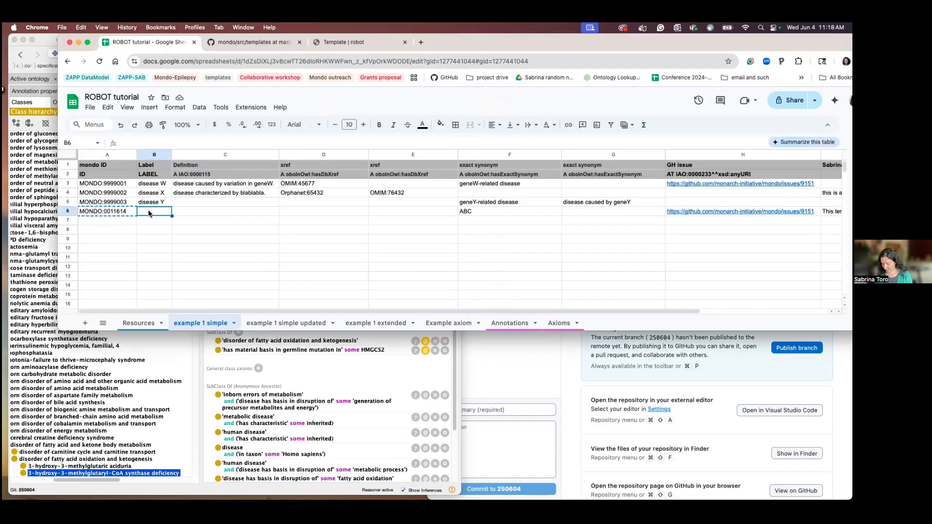
{"action": "type", "text": "disease "}
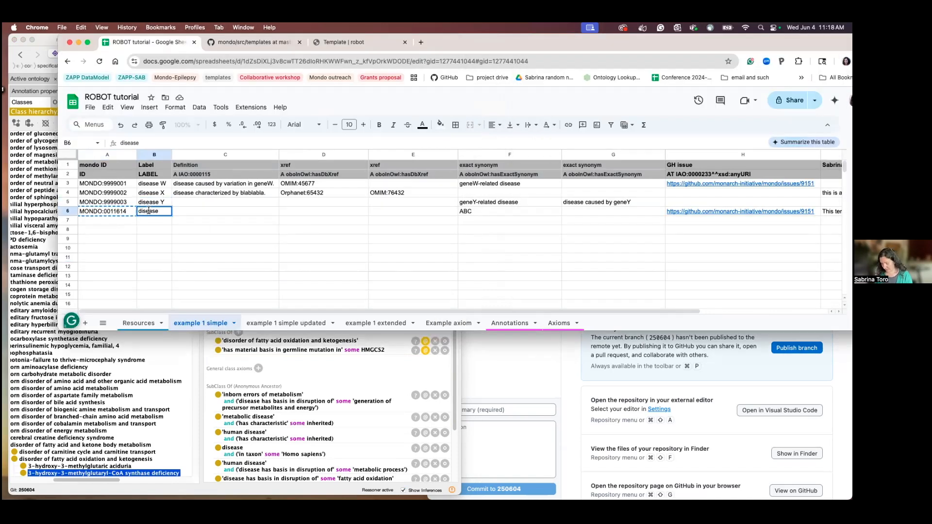
{"action": "type", "text": "G"}
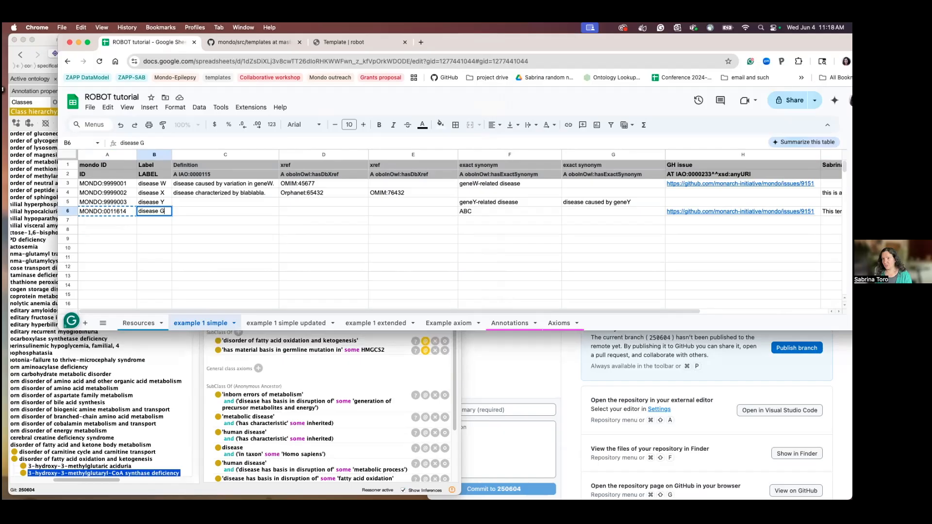
{"action": "left_click", "coordinate": [159, 226]}
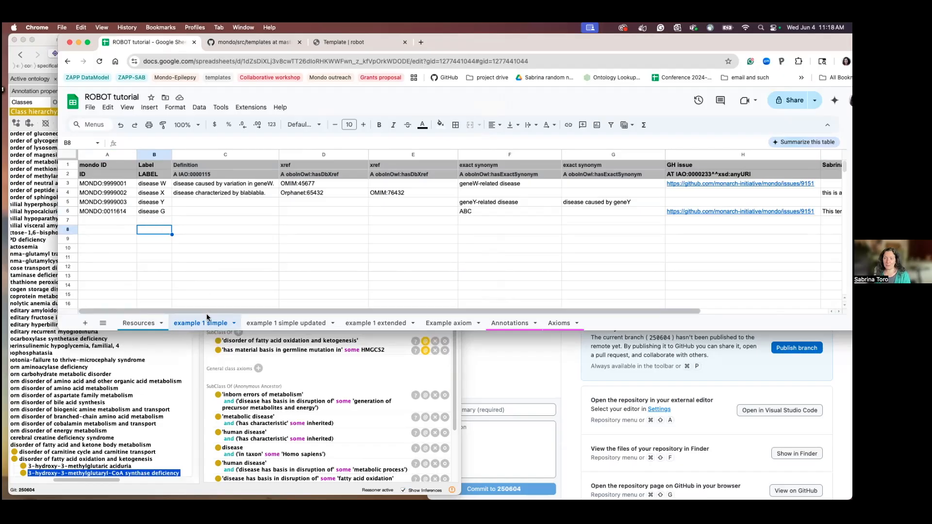
Compare the label in B6 with the term's rdfs:label in Protégé and clear the B6 cell.
{"action": "left_click", "coordinate": [207, 351]}
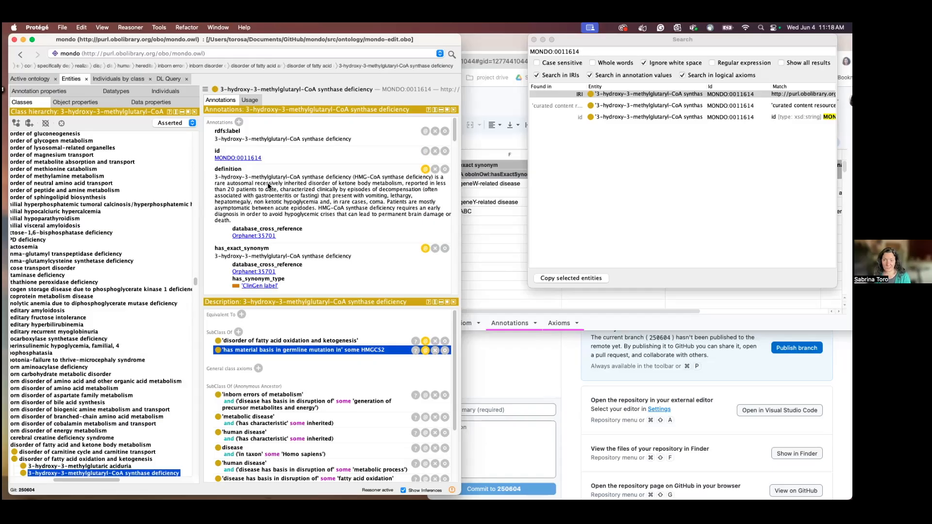
{"action": "left_click", "coordinate": [483, 281]}
{"action": "left_click", "coordinate": [142, 230]}
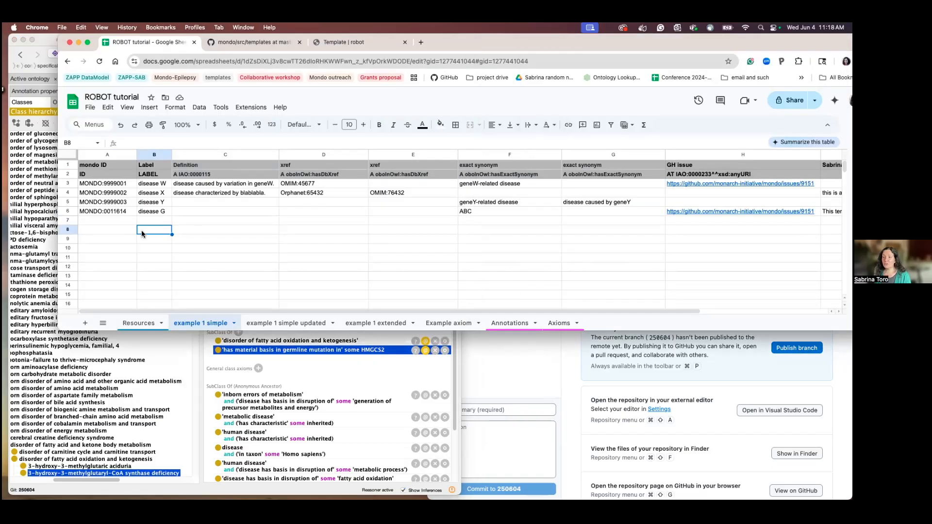
{"action": "left_click", "coordinate": [151, 213]}
{"action": "key", "text": "BackSpace"}
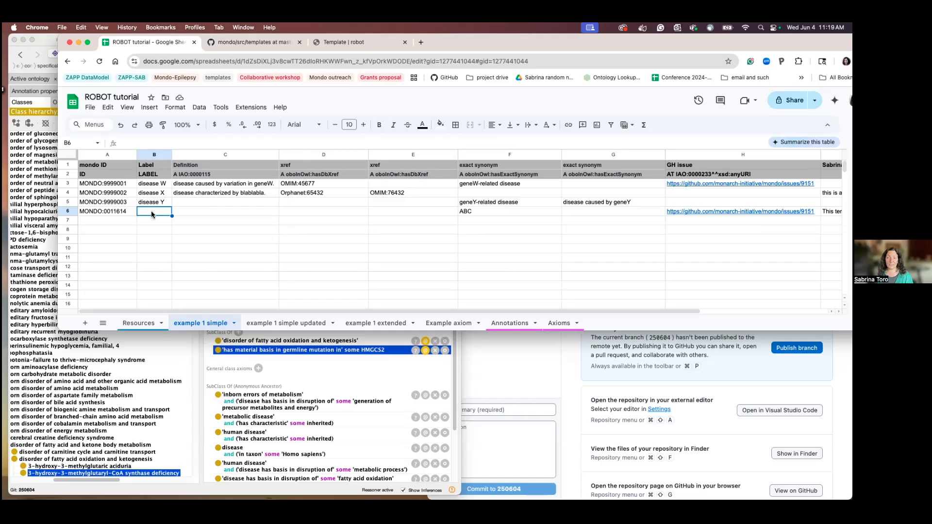
Insert a column directly after the Label column and give it the row 1 heading "label of terms already in Mondo".
{"action": "right_click", "coordinate": [154, 155]}
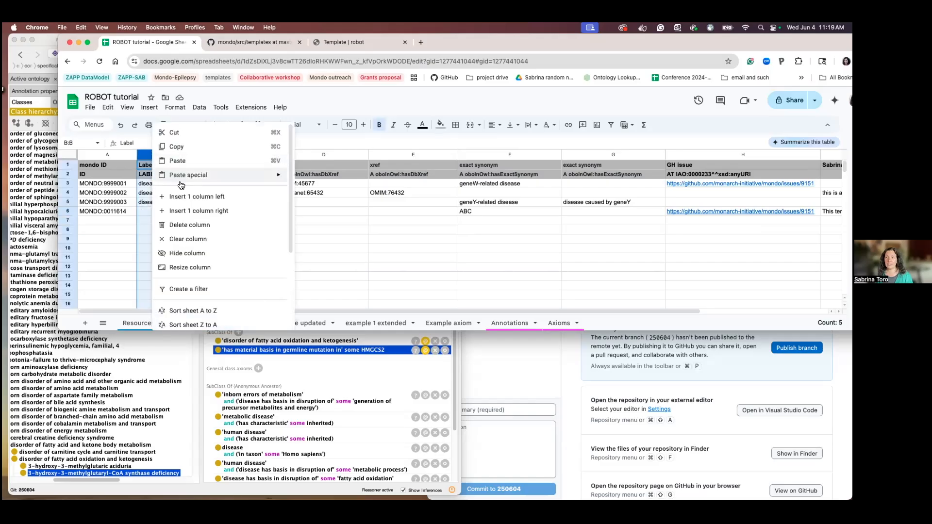
{"action": "left_click", "coordinate": [190, 210]}
{"action": "double_click", "coordinate": [188, 166]}
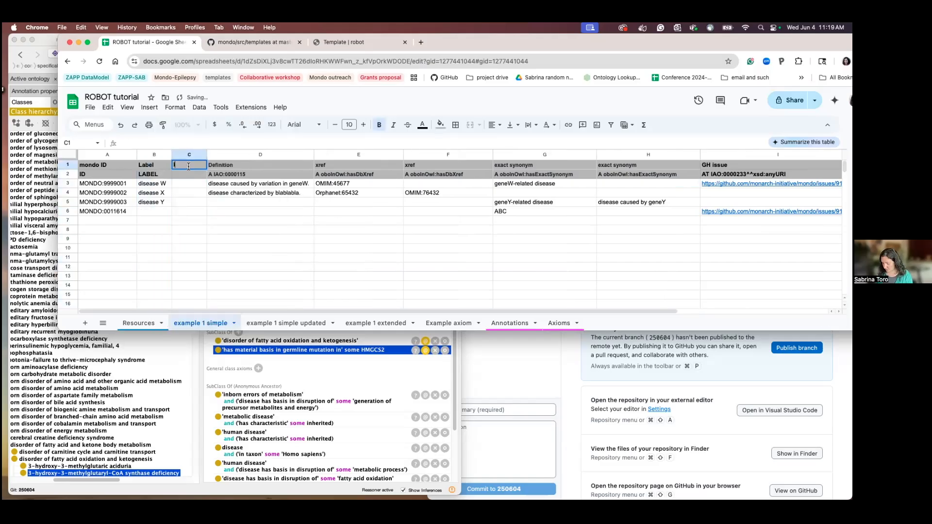
{"action": "type", "text": "label of terms already on"}
{"action": "key", "text": "BackSpace"}
{"action": "key", "text": "BackSpace"}
{"action": "type", "text": "in <o"}
{"action": "key", "text": "BackSpace"}
{"action": "key", "text": "BackSpace"}
{"action": "type", "text": "Mondo"}
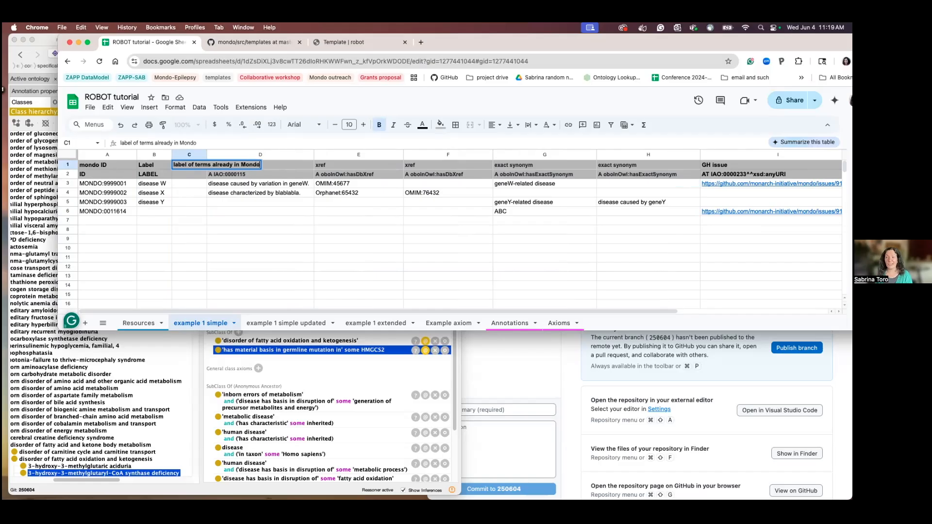
Copy the rdfs:label of MONDO:0011614 from Protégé and paste it into C6 of the spreadsheet.
{"action": "left_click", "coordinate": [175, 212]}
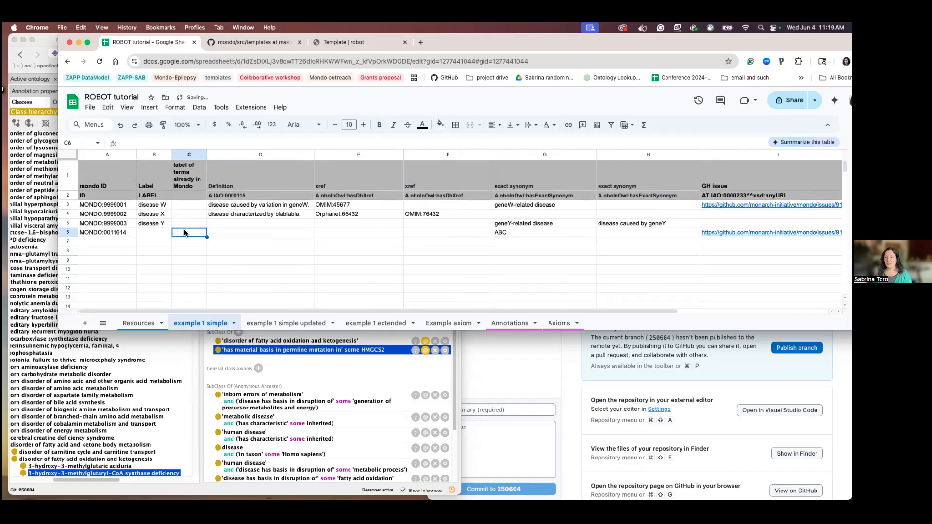
{"action": "left_click", "coordinate": [209, 365]}
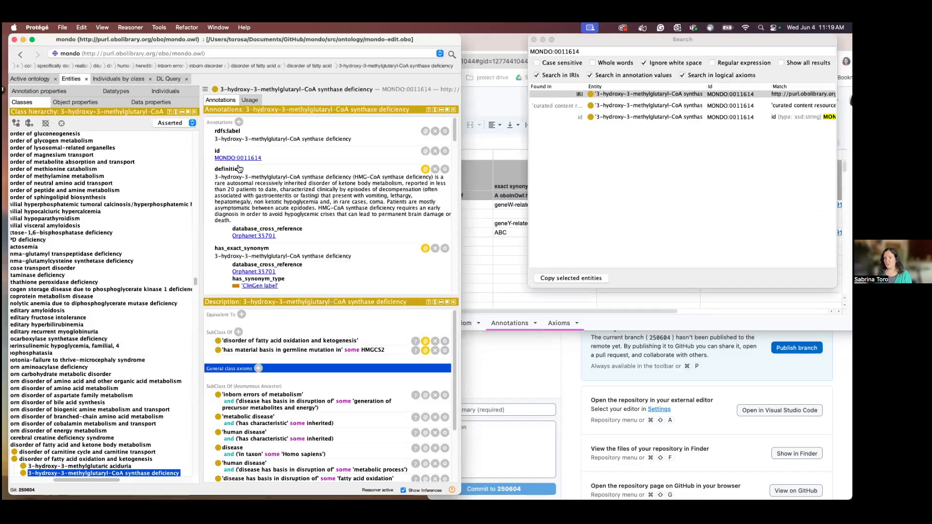
{"action": "left_click", "coordinate": [233, 139]}
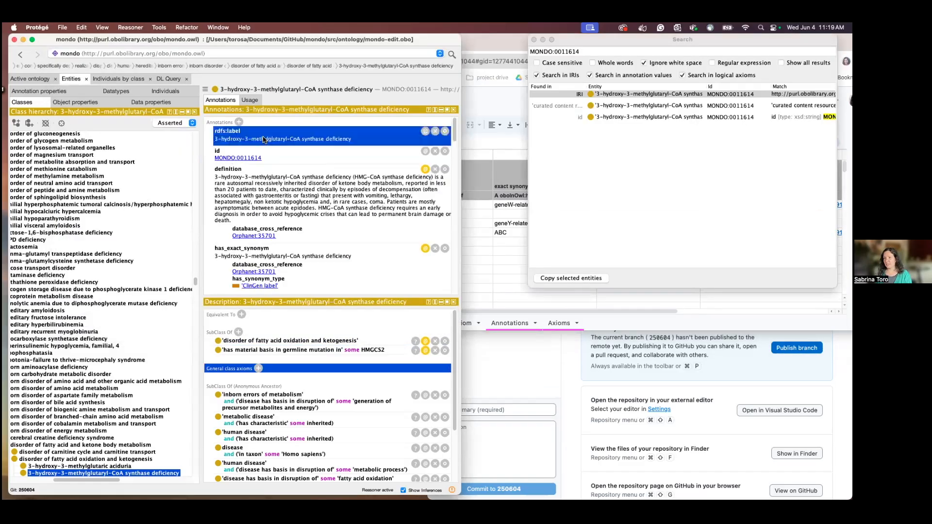
{"action": "left_click", "coordinate": [205, 89]}
{"action": "left_click", "coordinate": [215, 108]}
{"action": "left_click", "coordinate": [482, 236]}
{"action": "double_click", "coordinate": [187, 235]}
{"action": "key", "text": "super+v"}
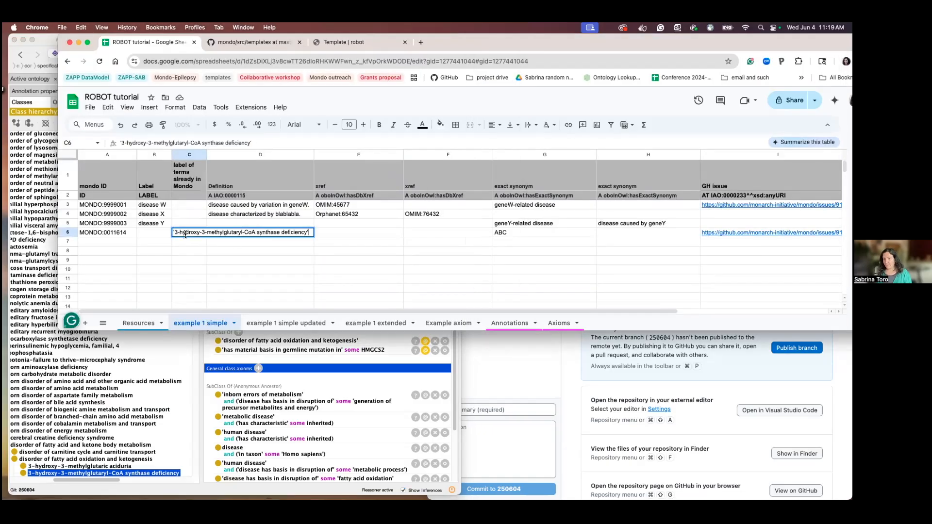
{"action": "key", "text": "Return"}
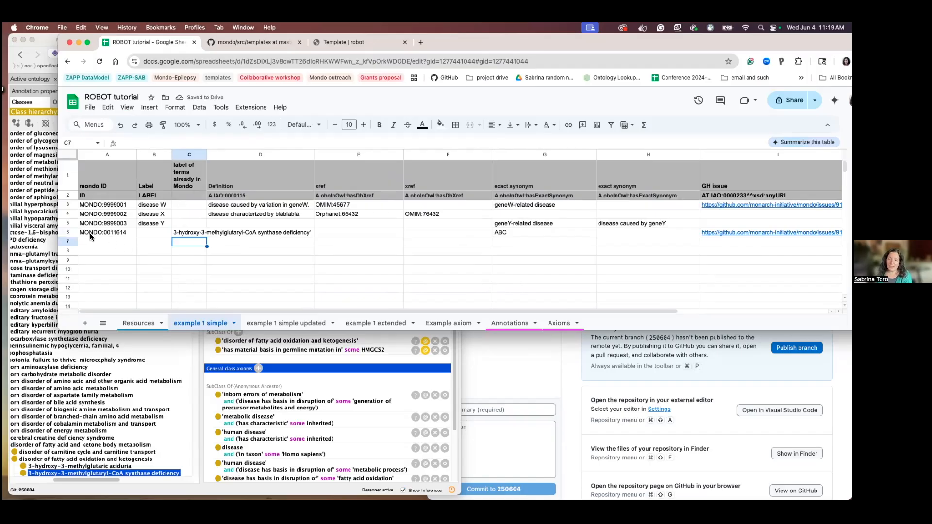
Set the text wrapping of C6 to Clip so the long label stays inside its column.
{"action": "left_click", "coordinate": [183, 231]}
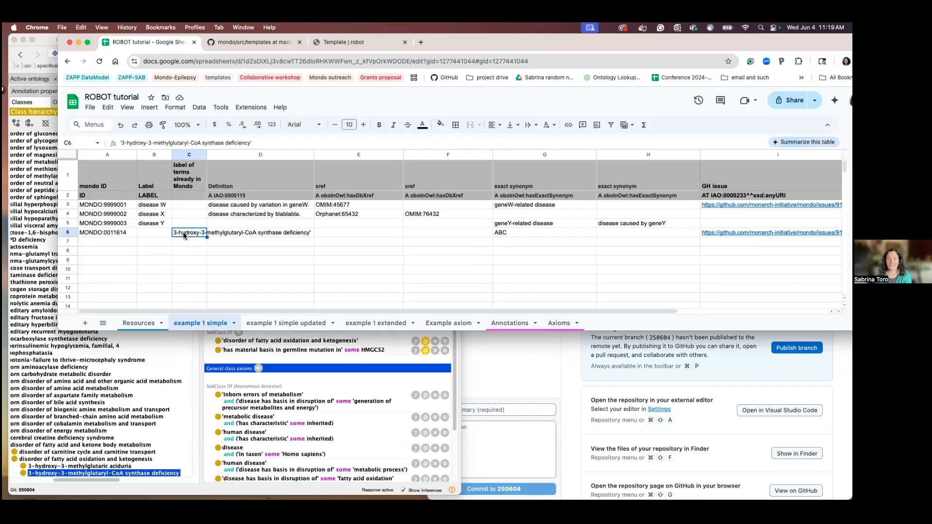
{"action": "left_click", "coordinate": [106, 236]}
{"action": "left_click", "coordinate": [187, 235]}
{"action": "left_click", "coordinate": [144, 109]}
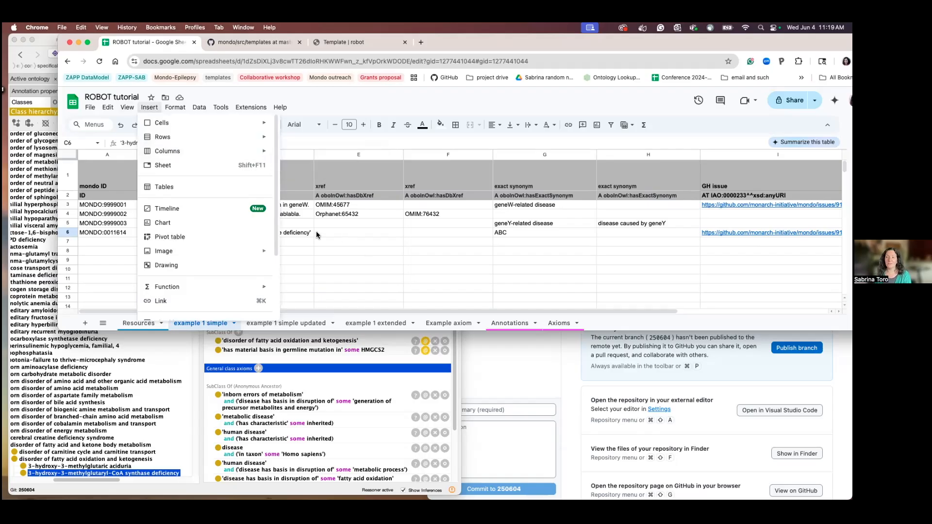
{"action": "mouse_move", "coordinate": [185, 111]}
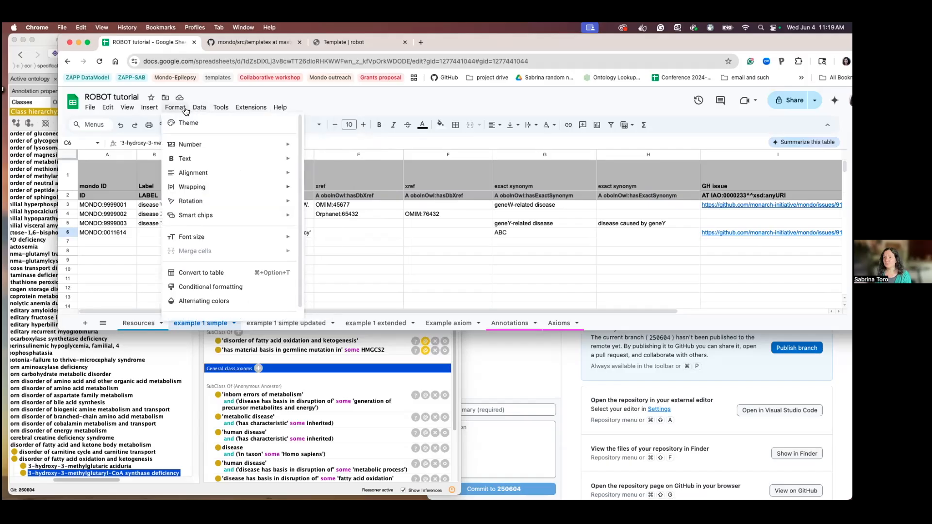
{"action": "mouse_move", "coordinate": [204, 187]}
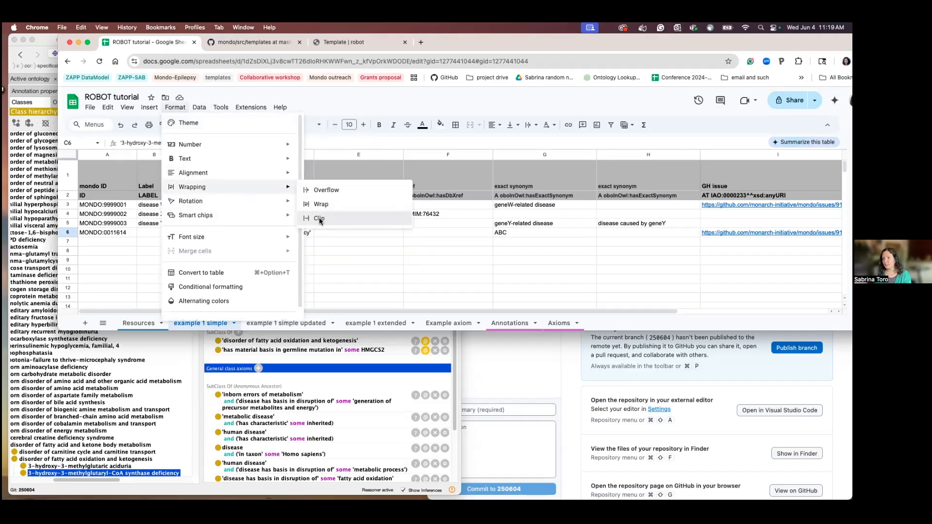
{"action": "left_click", "coordinate": [318, 218]}
{"action": "left_click", "coordinate": [232, 269]}
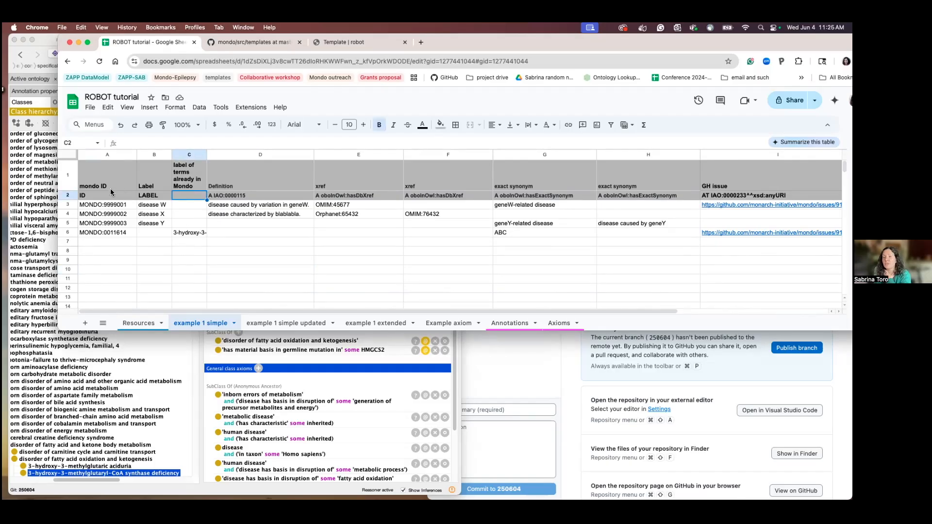
Examine the ROBOT template strings in row 2, from the ID and LABEL cells to the Definition column's string.
{"action": "left_click", "coordinate": [68, 195]}
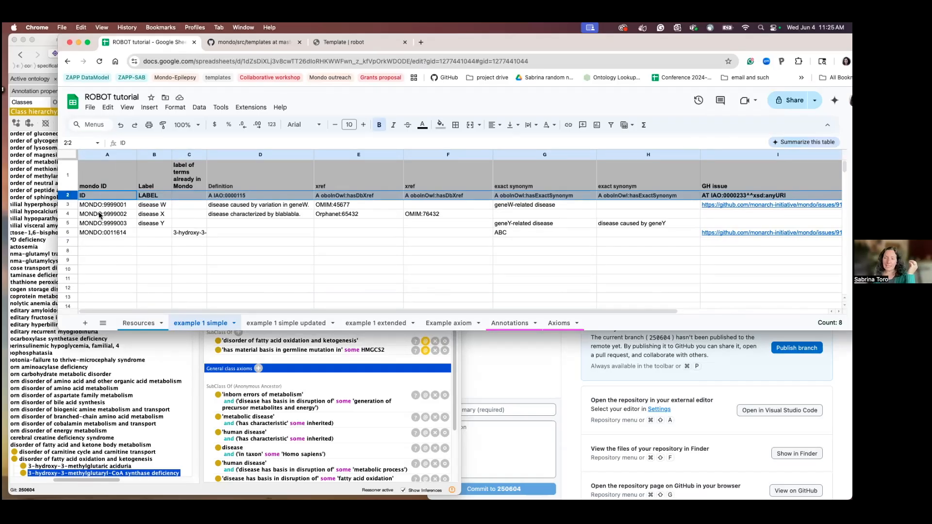
{"action": "left_click", "coordinate": [87, 197]}
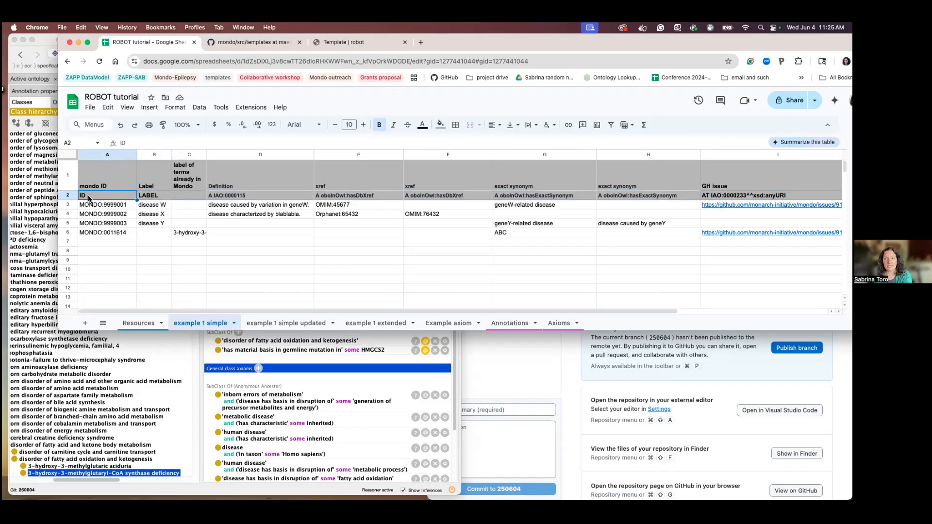
{"action": "left_click", "coordinate": [151, 199]}
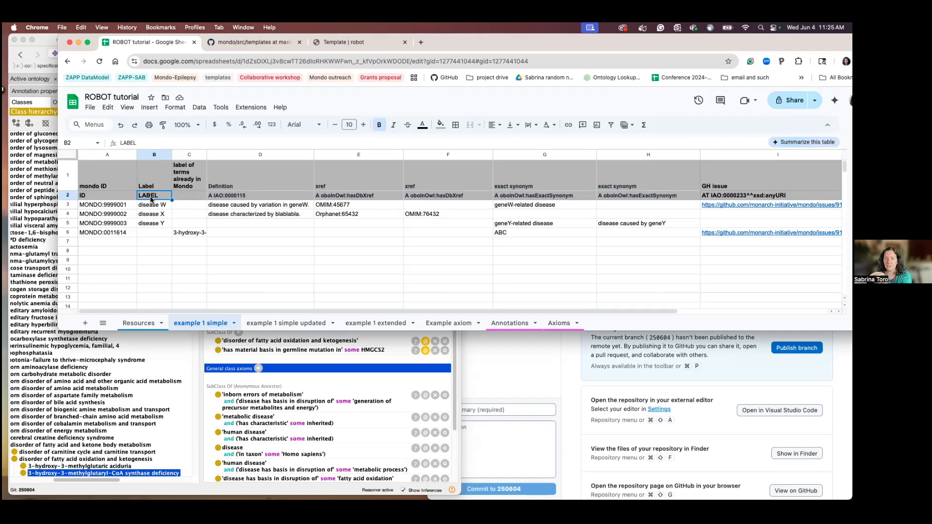
{"action": "left_click", "coordinate": [121, 196]}
{"action": "left_click", "coordinate": [144, 197]}
{"action": "left_click", "coordinate": [216, 197]}
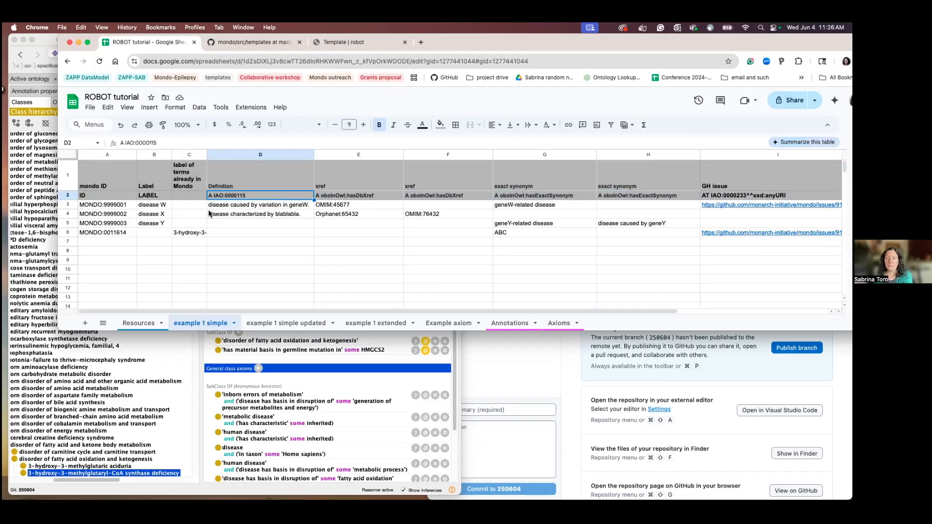
Switch to Protégé, inspect the definition annotation of 'inborn disorder of amino acid metabolism' in its editor, and return to the spreadsheet without changing it.
{"action": "left_click", "coordinate": [91, 387]}
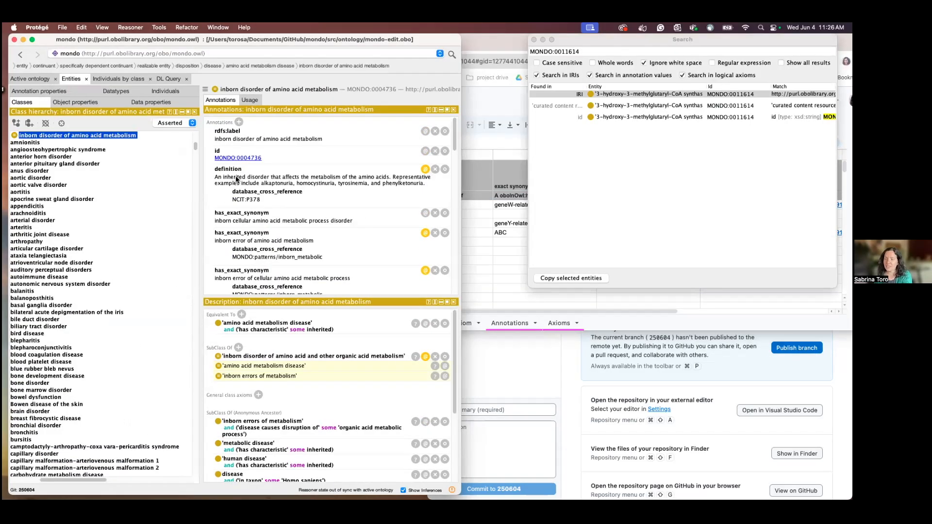
{"action": "double_click", "coordinate": [230, 176]}
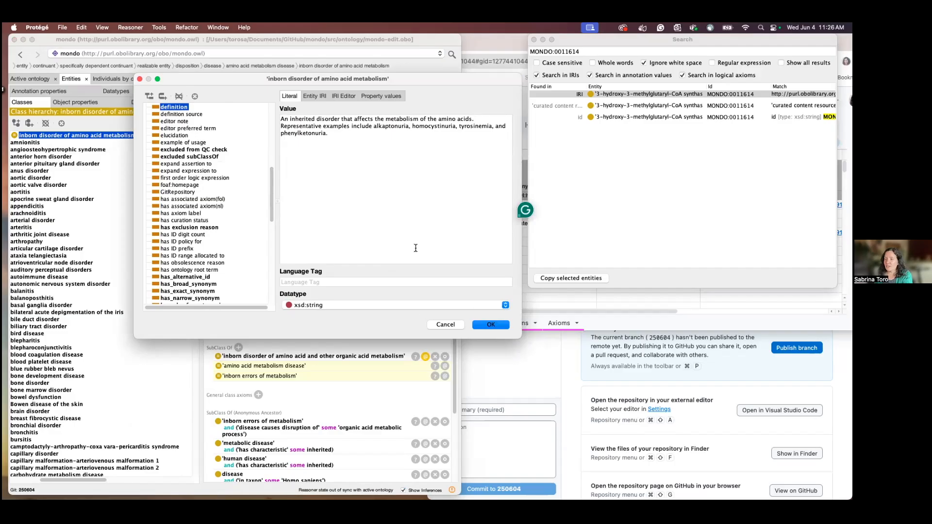
{"action": "left_click", "coordinate": [445, 325]}
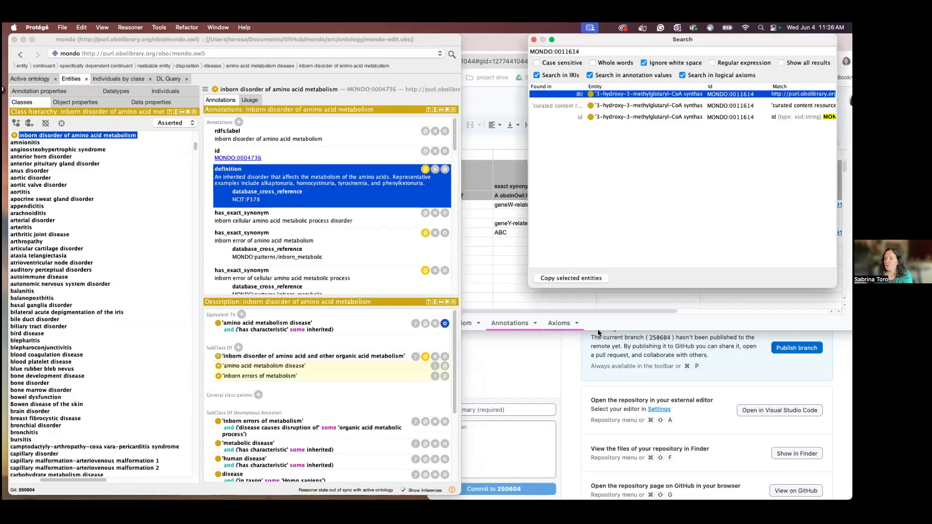
{"action": "left_click", "coordinate": [619, 329]}
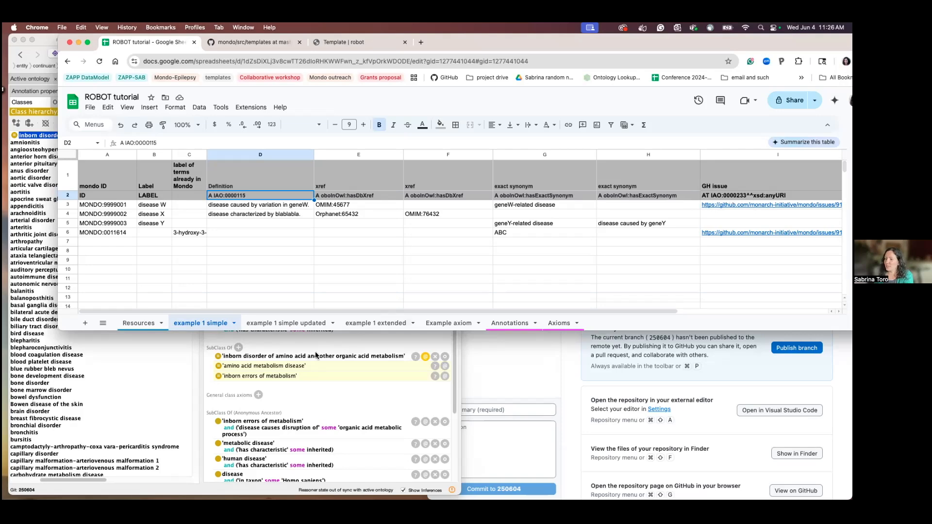
Search Protégé for "track", view the 'term tracker item' property, and go back to 'inborn disorder of amino acid metabolism'.
{"action": "left_click", "coordinate": [321, 334]}
{"action": "scroll", "coordinate": [282, 261], "scroll_direction": "down", "scroll_amount": 10}
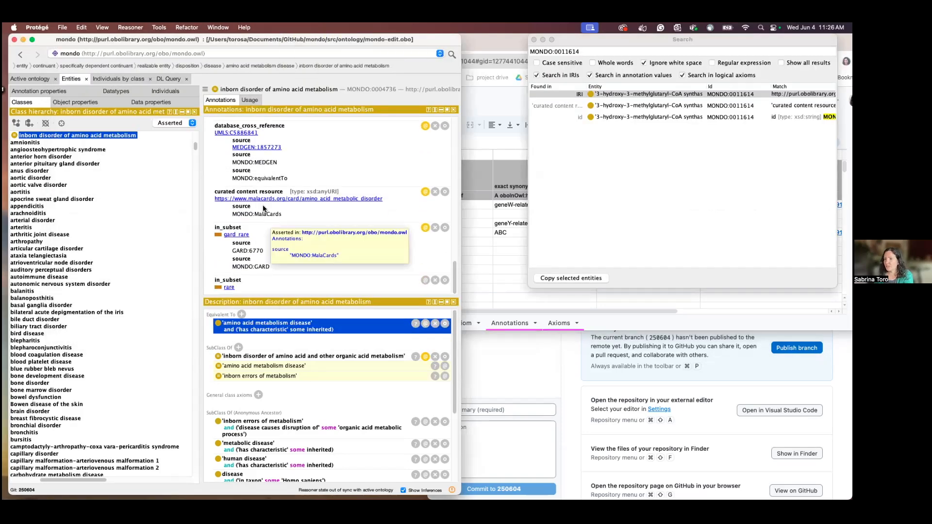
{"action": "triple_click", "coordinate": [558, 52]}
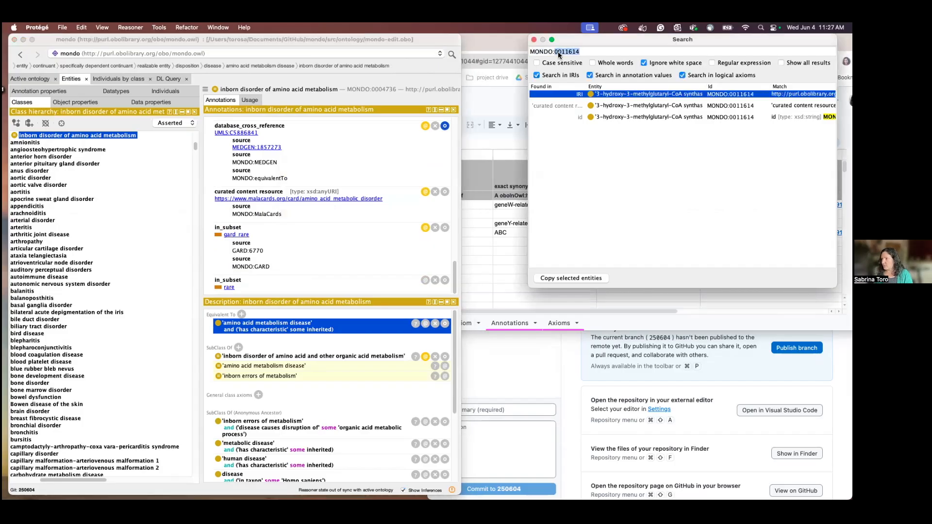
{"action": "type", "text": "track"}
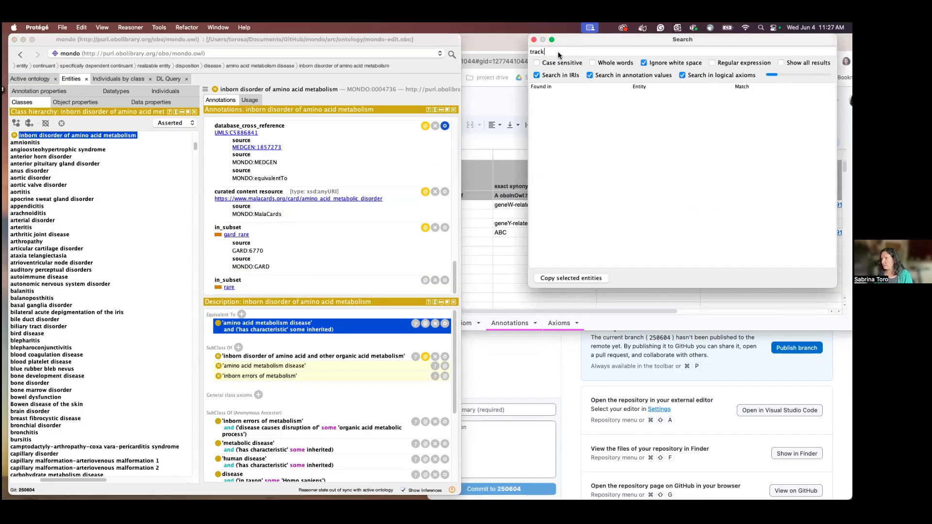
{"action": "left_click", "coordinate": [611, 95]}
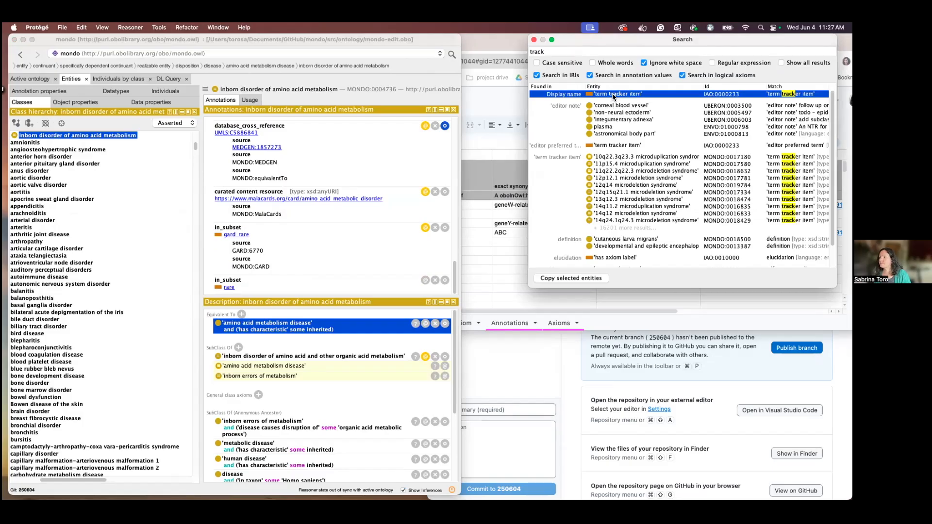
{"action": "left_click", "coordinate": [19, 55]}
Start a new 'term tracker item' annotation on 'inborn disorder of amino acid metabolism' with the datatype xsd:anyURI.
{"action": "left_click", "coordinate": [238, 122]}
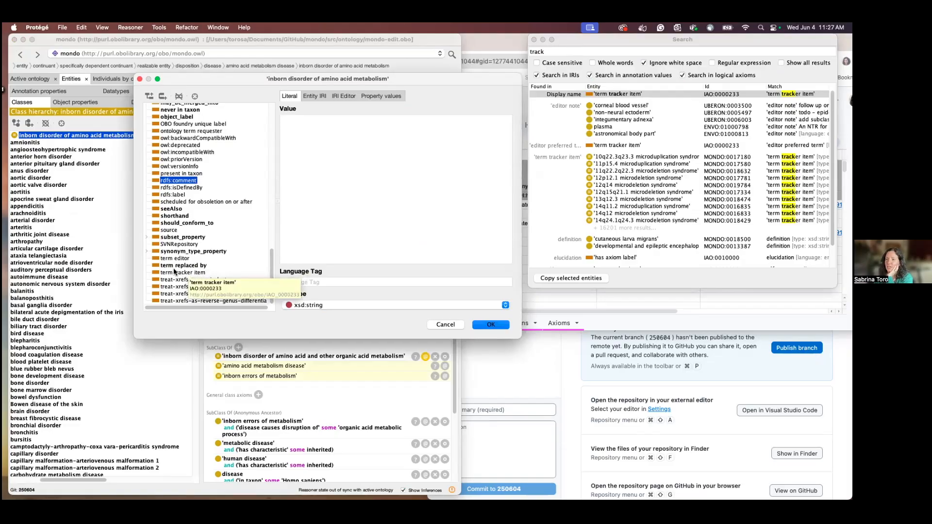
{"action": "left_click", "coordinate": [173, 273]}
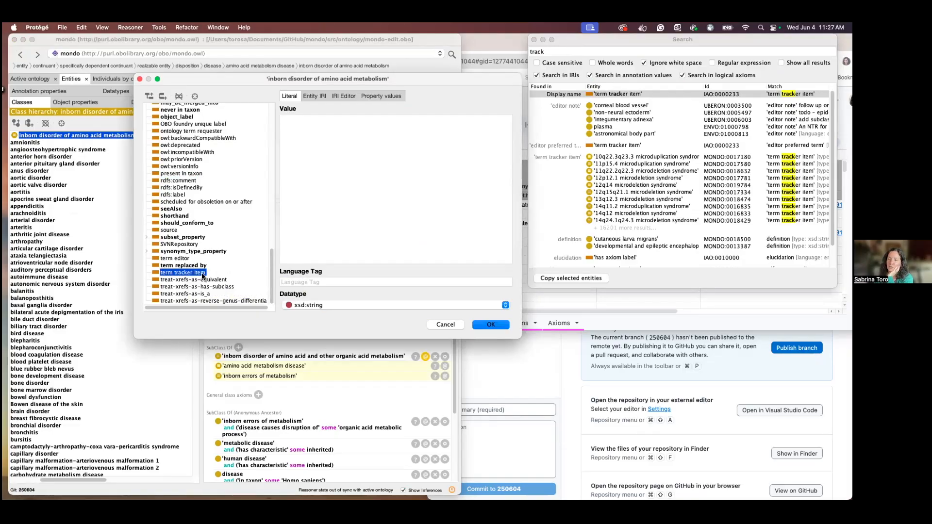
{"action": "left_click", "coordinate": [287, 129]}
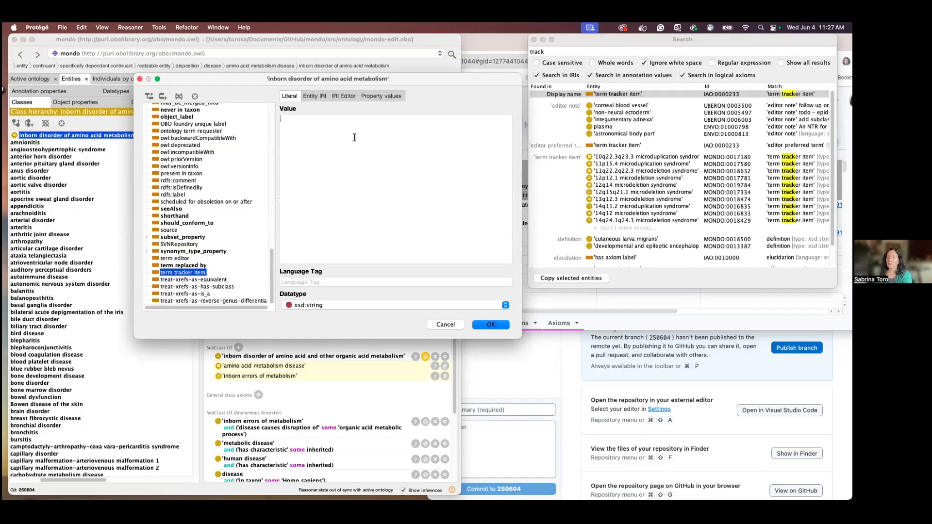
{"action": "left_click", "coordinate": [335, 305]}
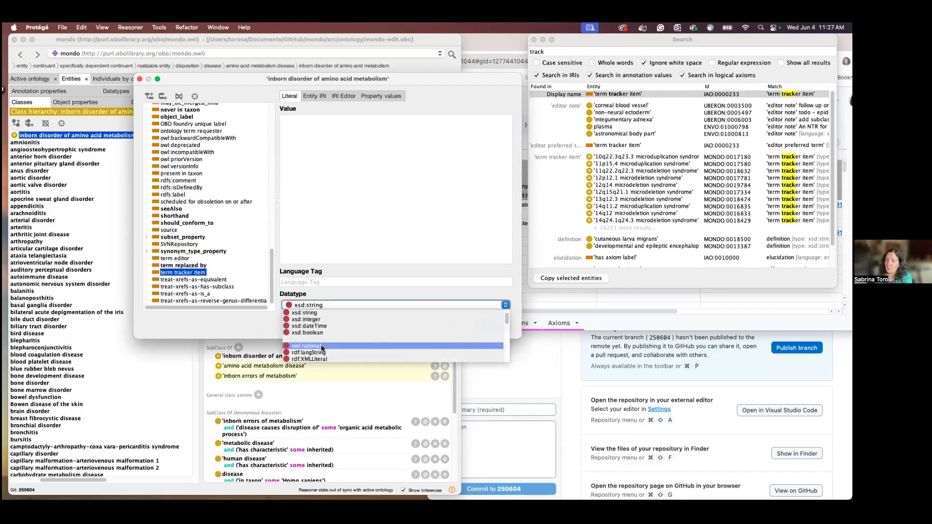
{"action": "scroll", "coordinate": [321, 349], "scroll_direction": "down", "scroll_amount": 2}
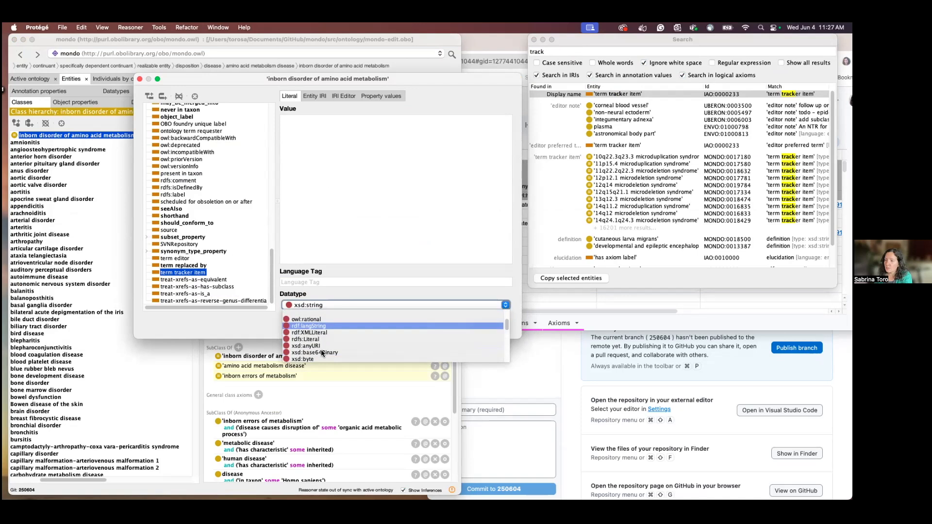
{"action": "left_click", "coordinate": [314, 346]}
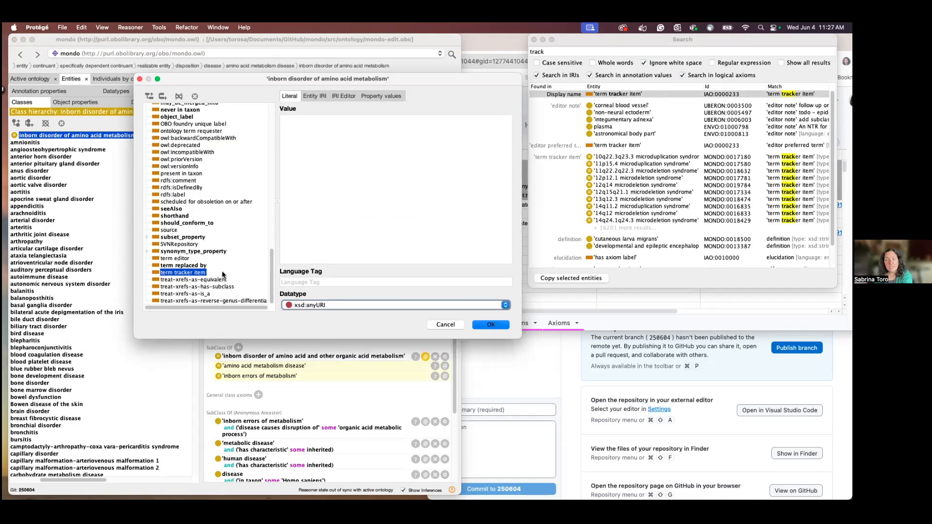
Review the template's row 2 annotation strings in the spreadsheet, and discard the pending 'term tracker item' annotation in Protégé.
{"action": "left_click", "coordinate": [629, 321]}
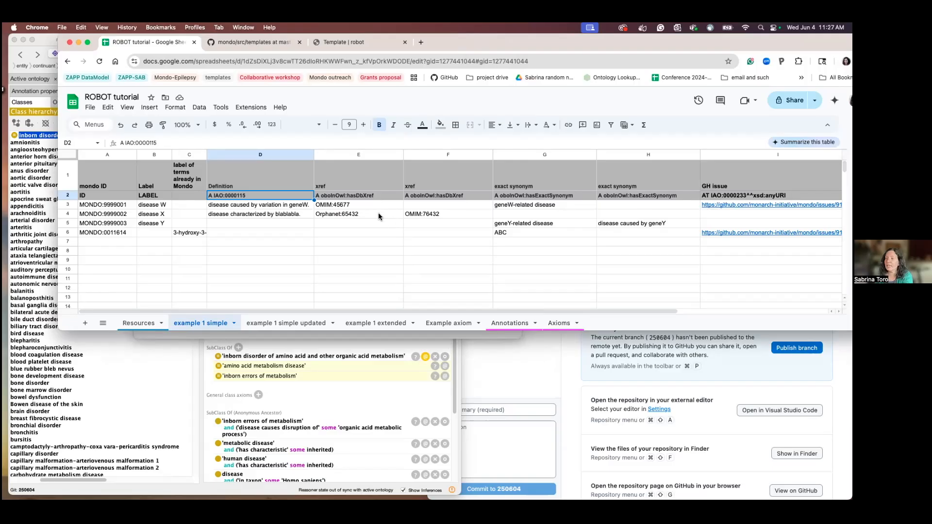
{"action": "scroll", "coordinate": [380, 214], "scroll_direction": "right", "scroll_amount": 5}
{"action": "scroll", "coordinate": [445, 202], "scroll_direction": "left", "scroll_amount": 5}
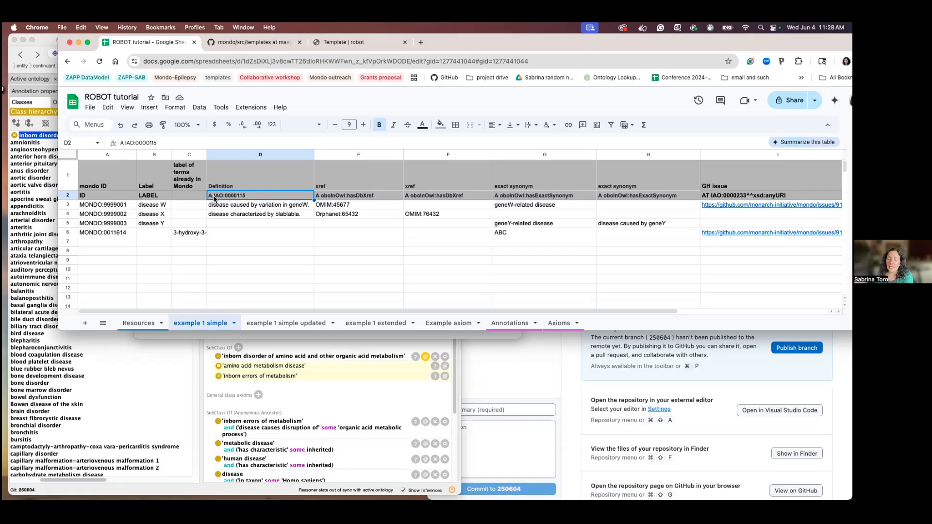
{"action": "left_click", "coordinate": [205, 385]}
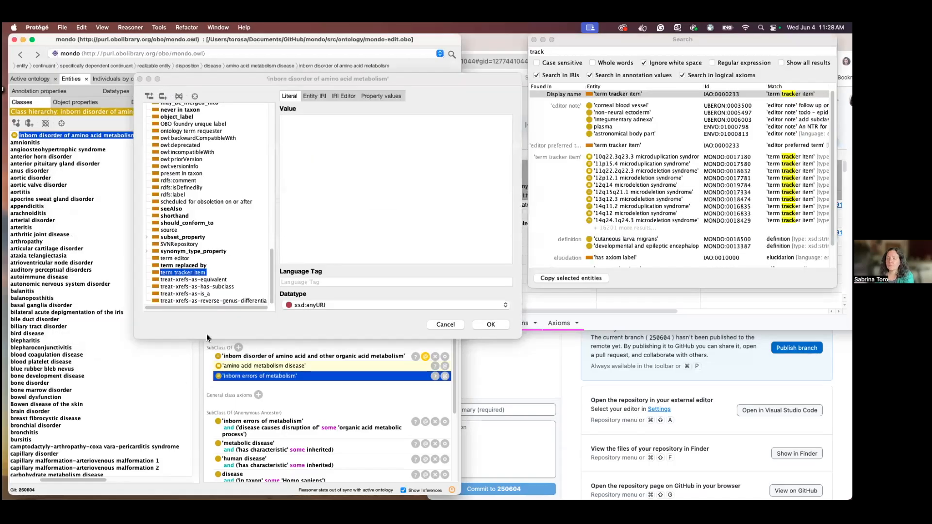
{"action": "left_click", "coordinate": [140, 80]}
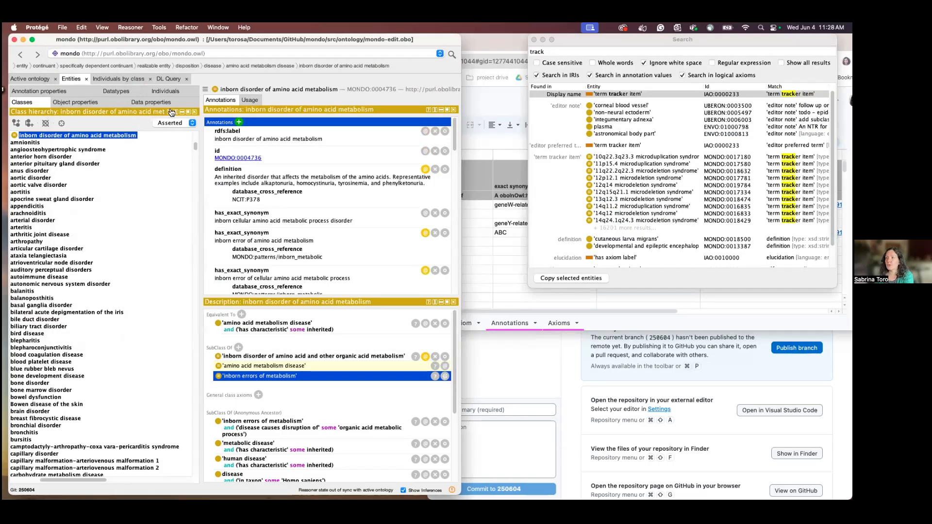
Open the 'term tracker item' search result in Protégé and show it in the annotation property hierarchy.
{"action": "left_click", "coordinate": [238, 176]}
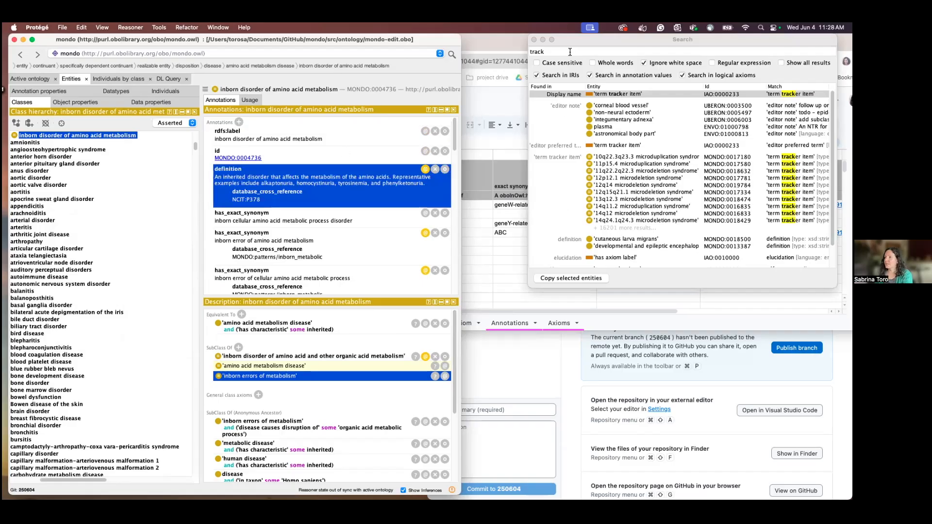
{"action": "left_click", "coordinate": [614, 94]}
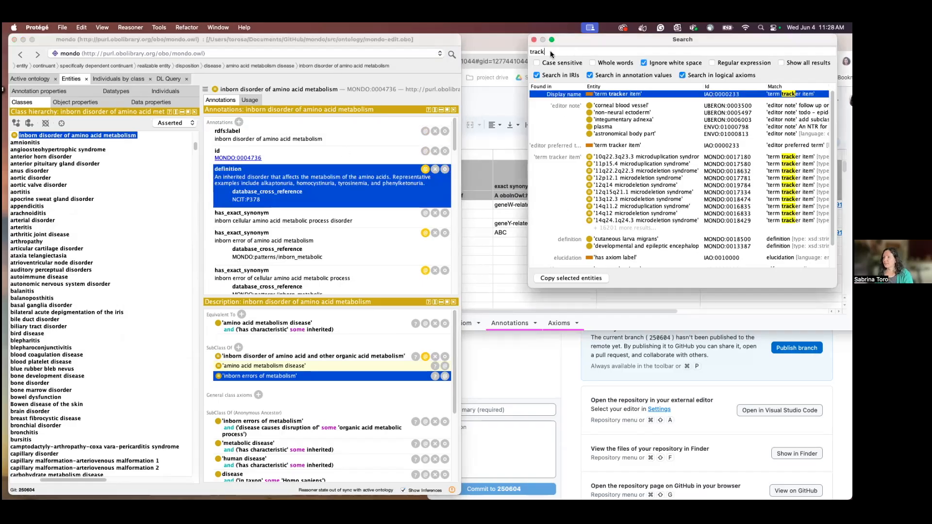
{"action": "left_click", "coordinate": [68, 93]}
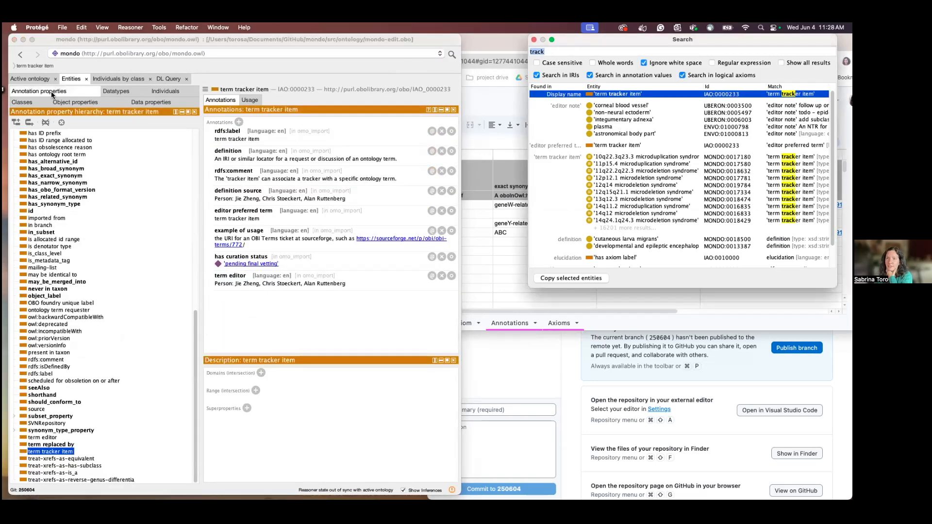
Find the 'definition' property in the annotation property hierarchy and open it.
{"action": "scroll", "coordinate": [77, 219], "scroll_direction": "up", "scroll_amount": 15}
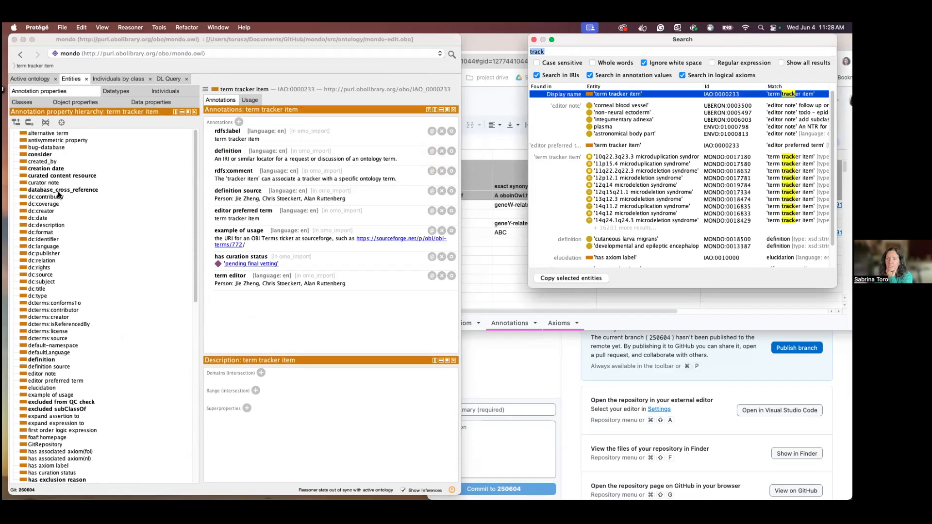
{"action": "scroll", "coordinate": [62, 272], "scroll_direction": "down", "scroll_amount": 1}
{"action": "scroll", "coordinate": [62, 271], "scroll_direction": "down", "scroll_amount": 10}
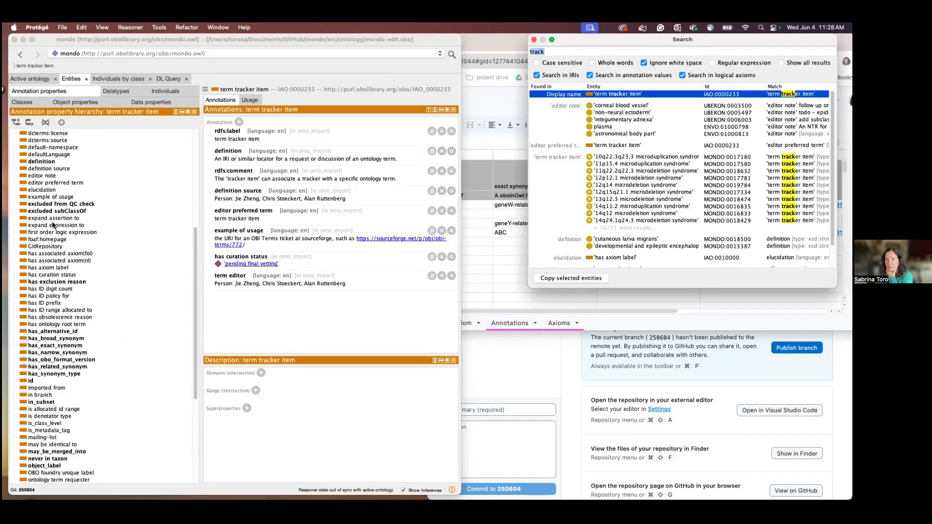
{"action": "left_click", "coordinate": [41, 161]}
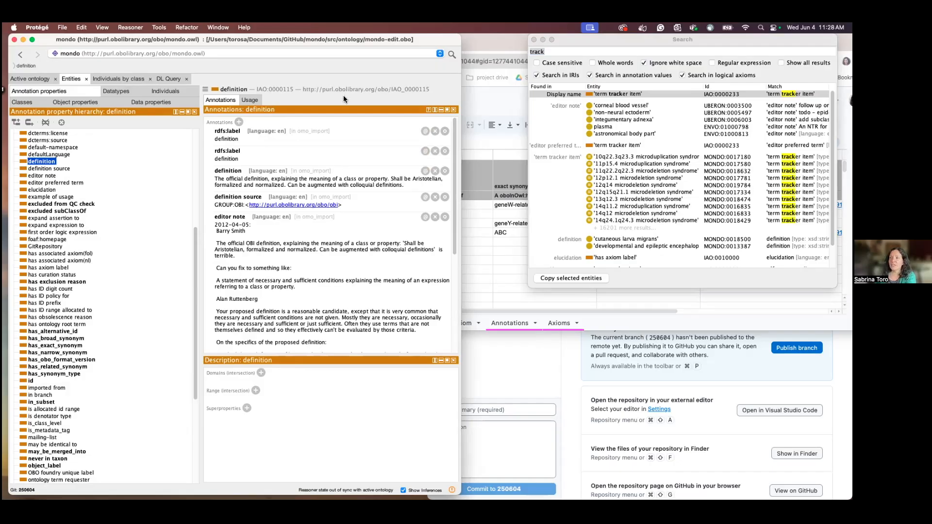
Compare the 'definition' property's ID in Protégé with the row 2 string of the Definition column in the spreadsheet.
{"action": "left_click", "coordinate": [486, 254]}
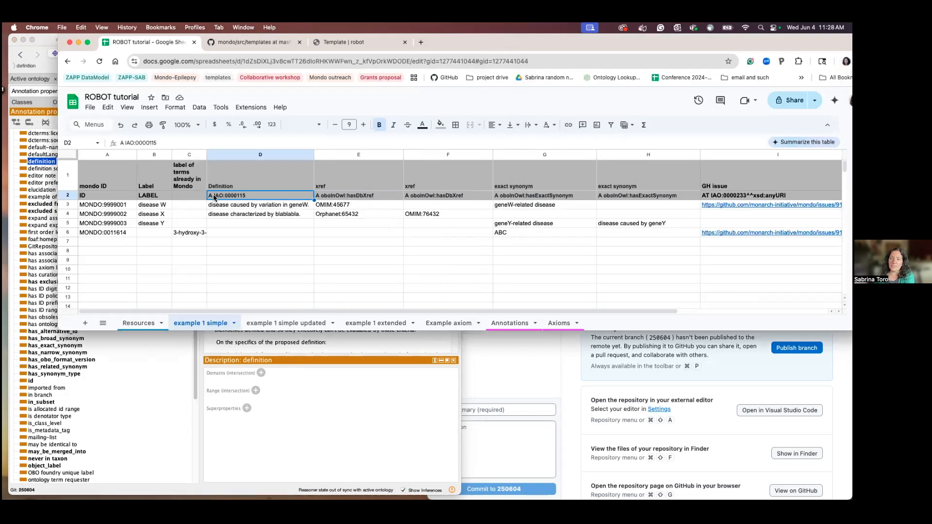
{"action": "left_click", "coordinate": [298, 360]}
{"action": "left_click", "coordinate": [313, 347]}
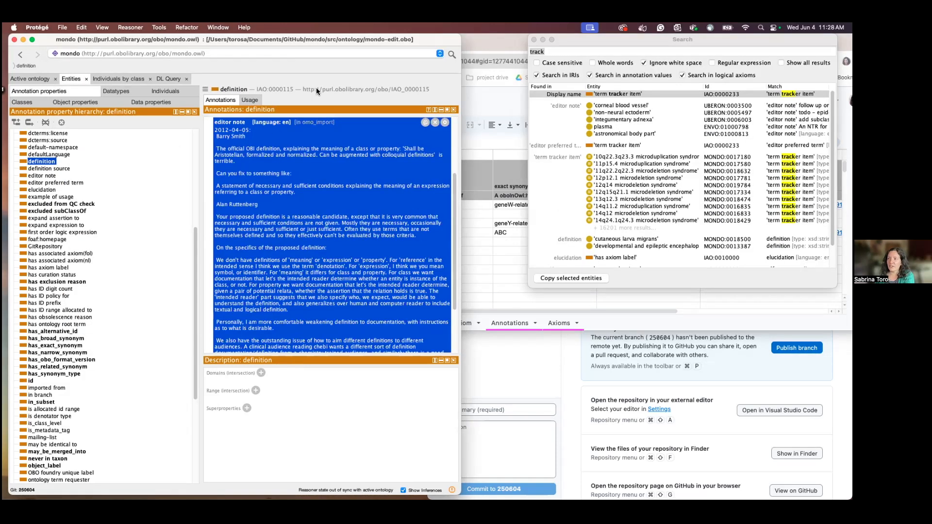
{"action": "left_click", "coordinate": [484, 250]}
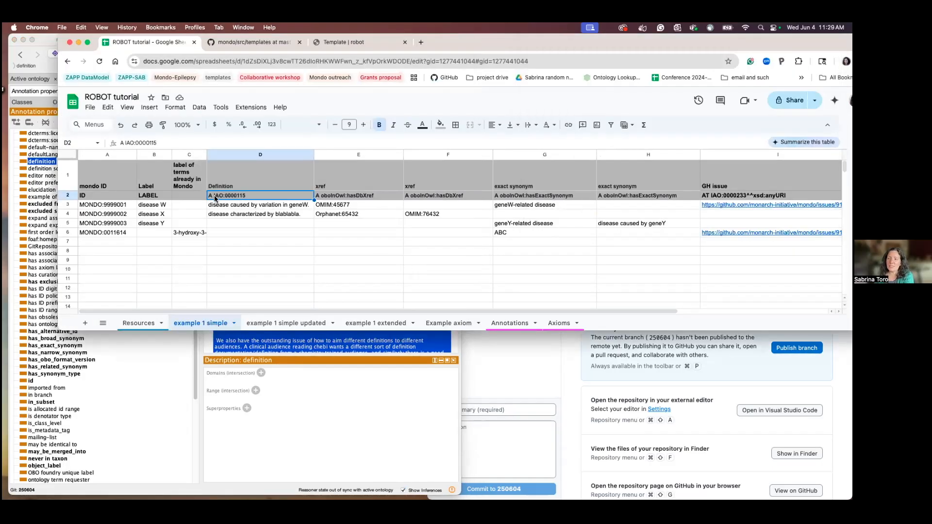
{"action": "left_click", "coordinate": [48, 163]}
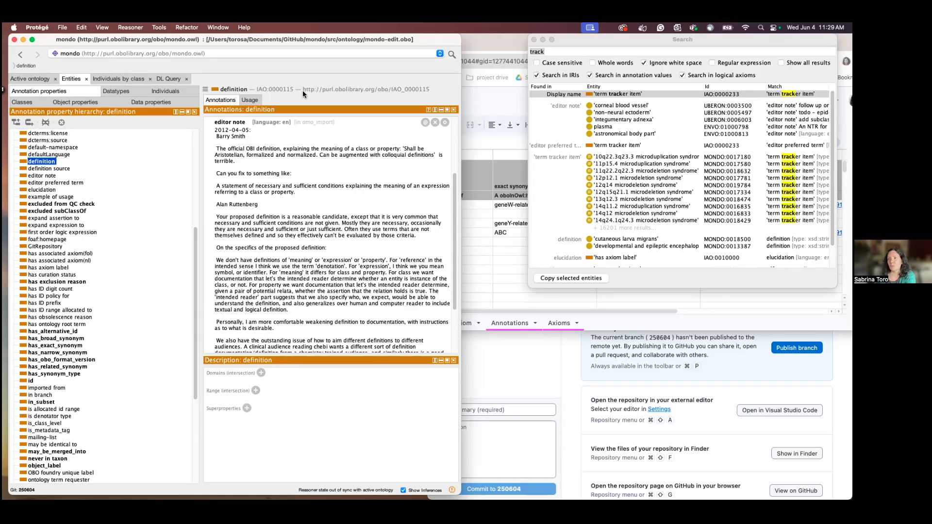
View the has_exact_synonym property in Protégé and compare its IRI with the oboInOwl strings of the xref and exact synonym columns.
{"action": "left_click", "coordinate": [470, 217]}
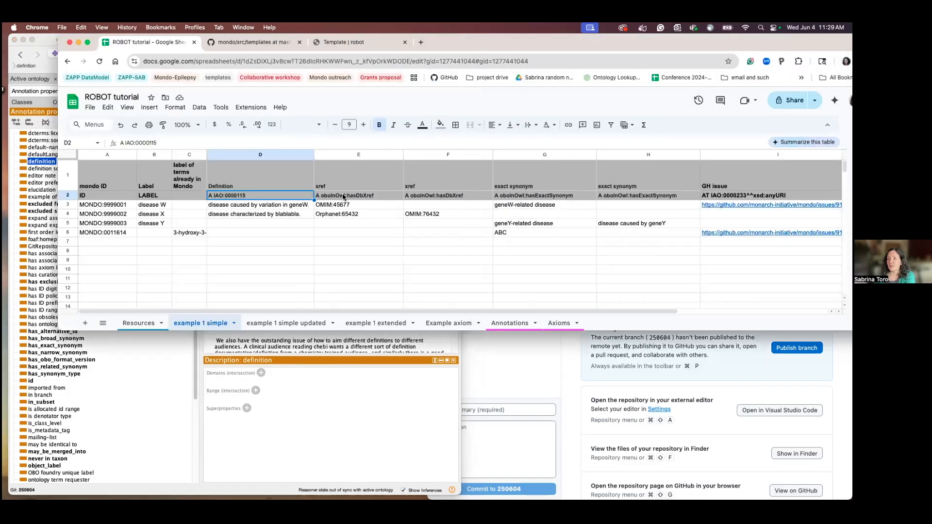
{"action": "left_click", "coordinate": [28, 167]}
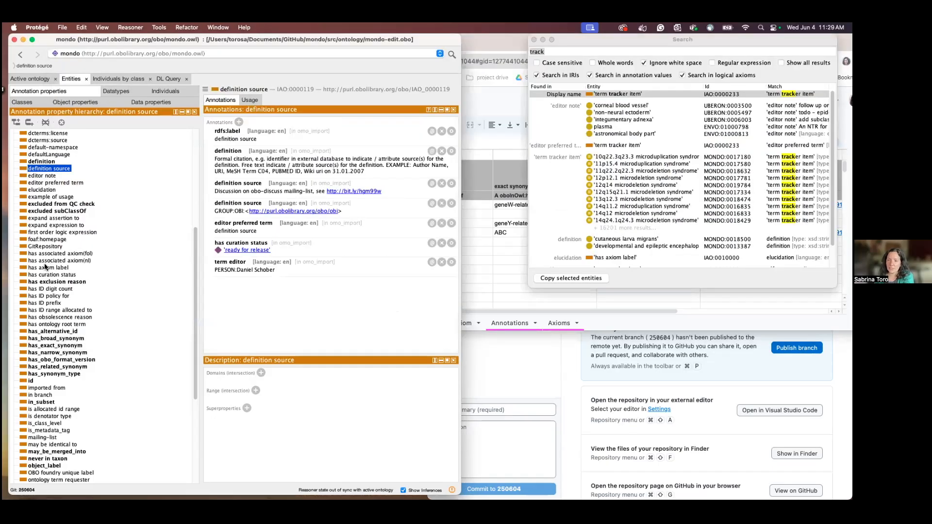
{"action": "left_click", "coordinate": [48, 346]}
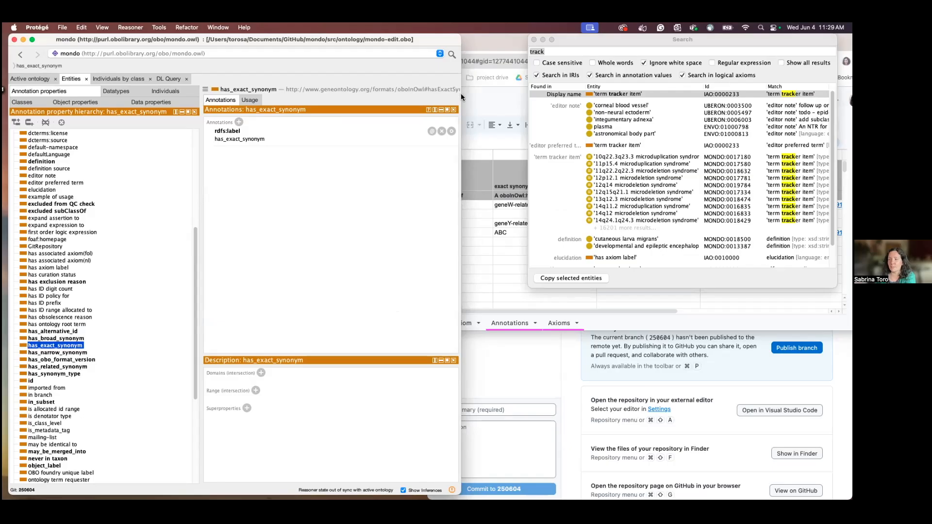
{"action": "left_click", "coordinate": [478, 216]}
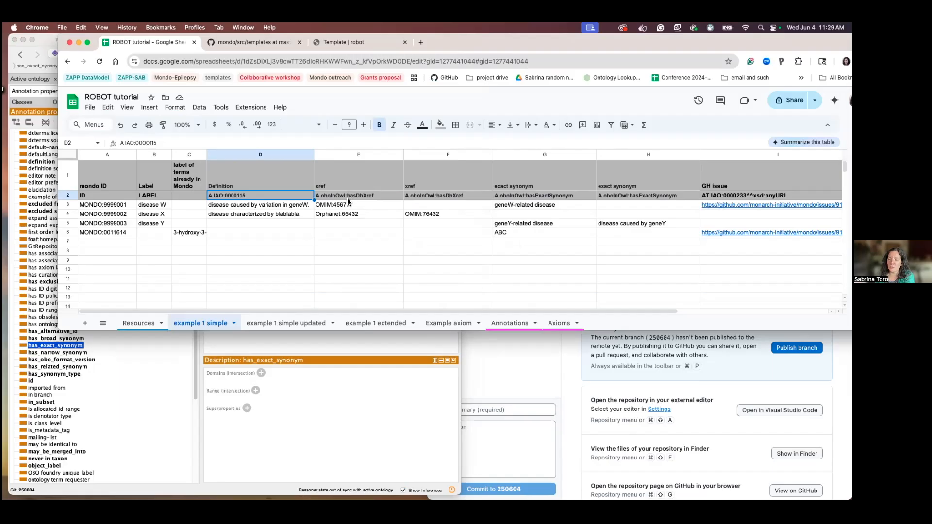
{"action": "left_click", "coordinate": [349, 408]}
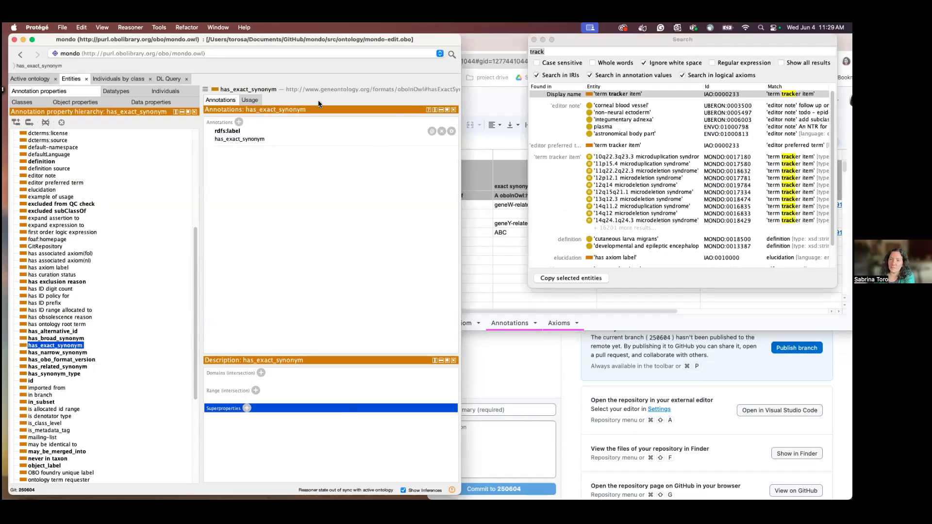
{"action": "left_click", "coordinate": [480, 234]}
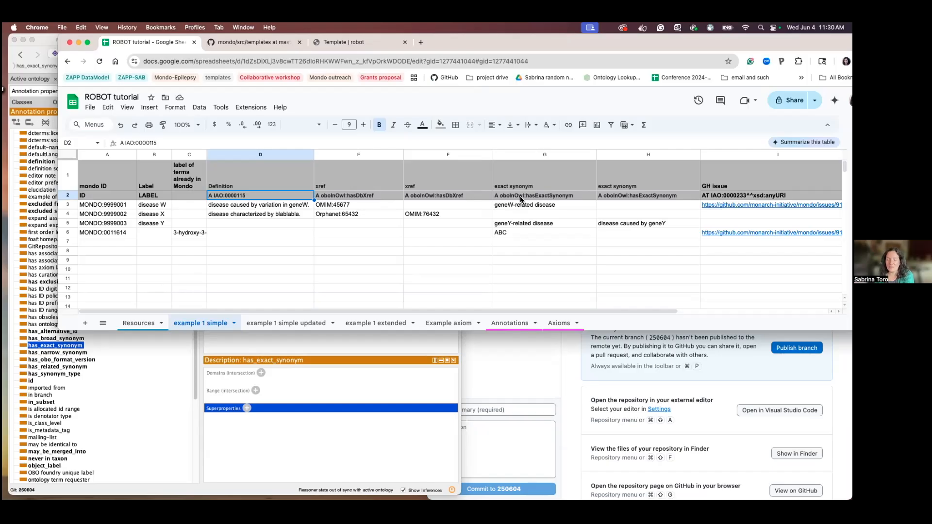
{"action": "scroll", "coordinate": [520, 199], "scroll_direction": "right", "scroll_amount": 2}
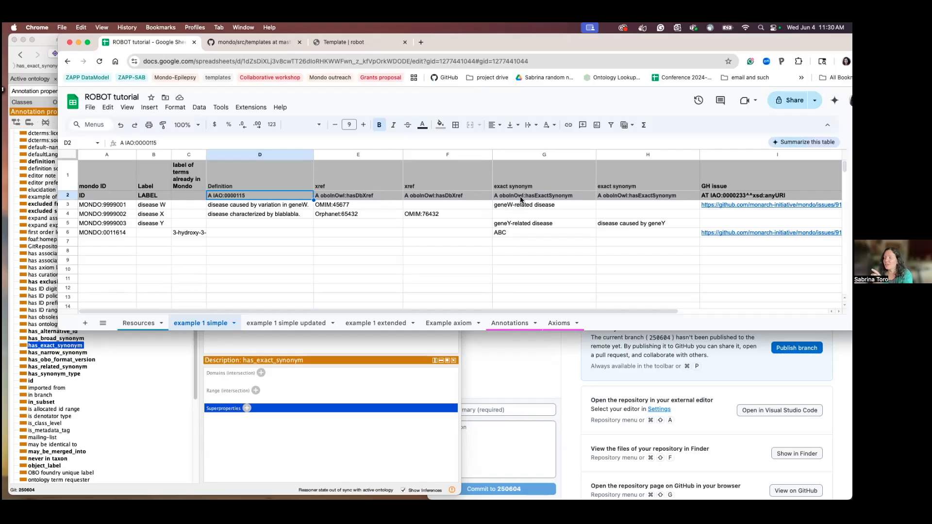
{"action": "scroll", "coordinate": [520, 199], "scroll_direction": "right", "scroll_amount": 5}
{"action": "scroll", "coordinate": [519, 199], "scroll_direction": "left", "scroll_amount": 3}
{"action": "scroll", "coordinate": [519, 196], "scroll_direction": "left", "scroll_amount": 3}
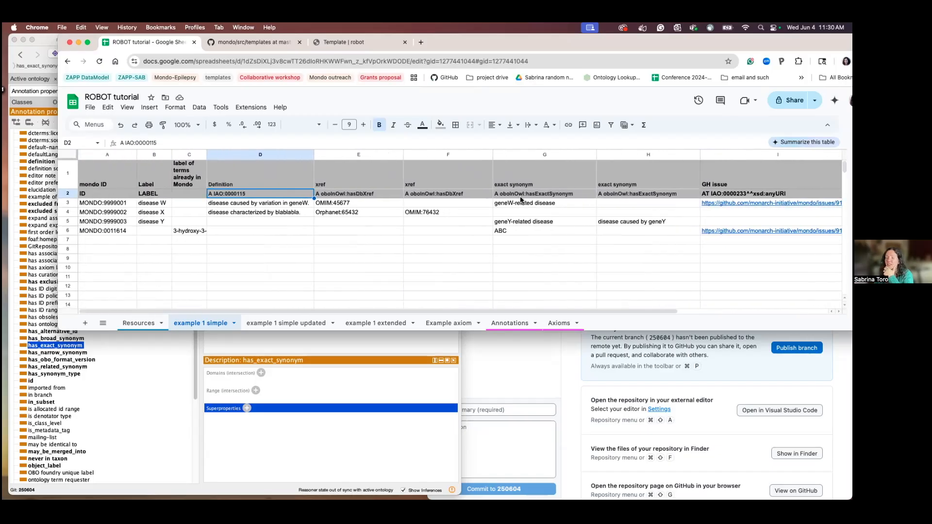
Open the 'has exclusion reason' property in Protégé, widen the window to show its full IRI, and copy that IRI.
{"action": "left_click", "coordinate": [339, 343]}
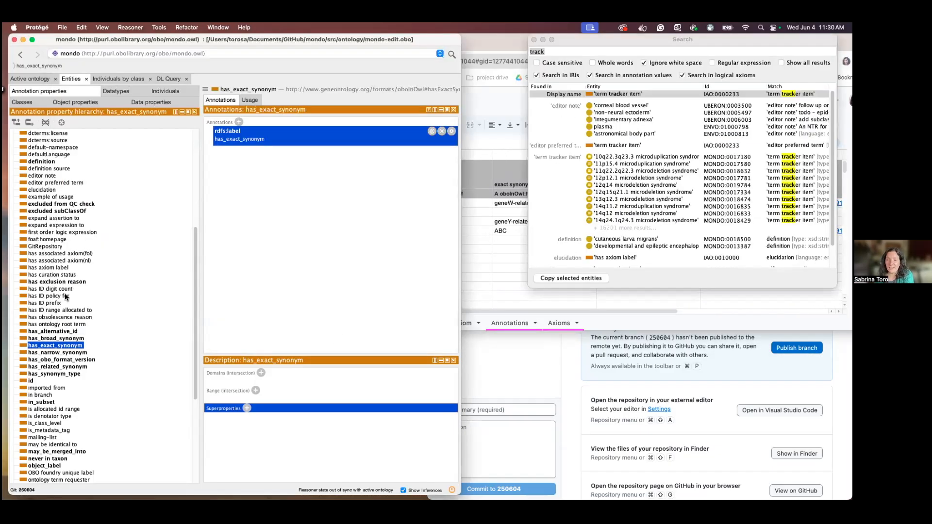
{"action": "left_click", "coordinate": [53, 283]}
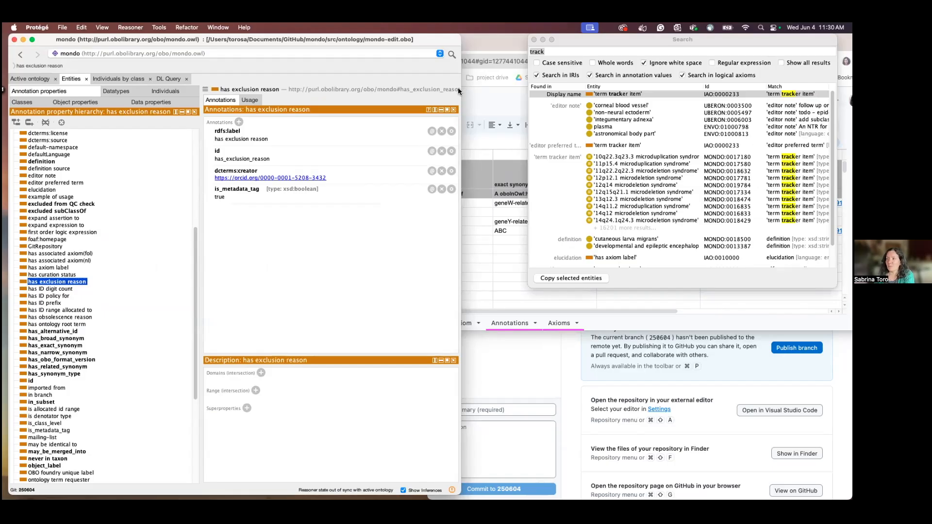
{"action": "left_click_drag", "start_coordinate": [458, 87], "coordinate": [523, 82]}
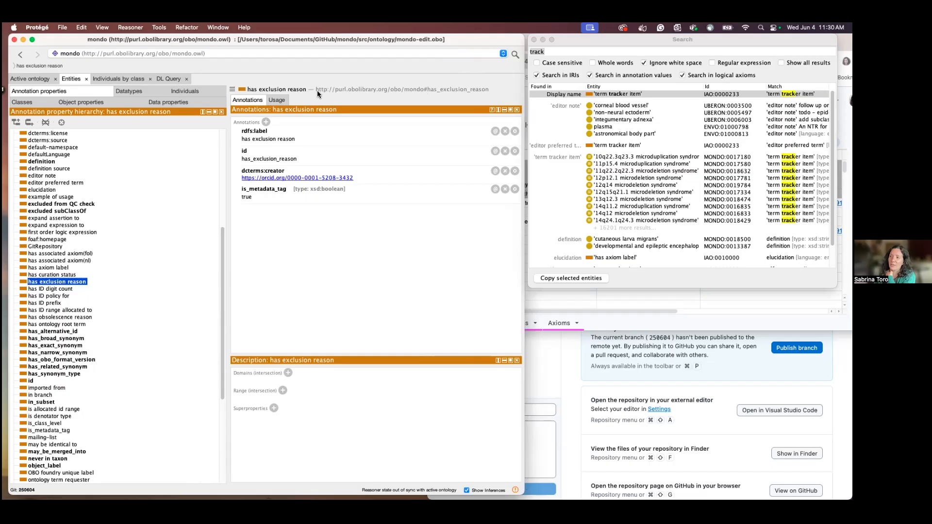
{"action": "left_click", "coordinate": [234, 92]}
{"action": "left_click", "coordinate": [248, 106]}
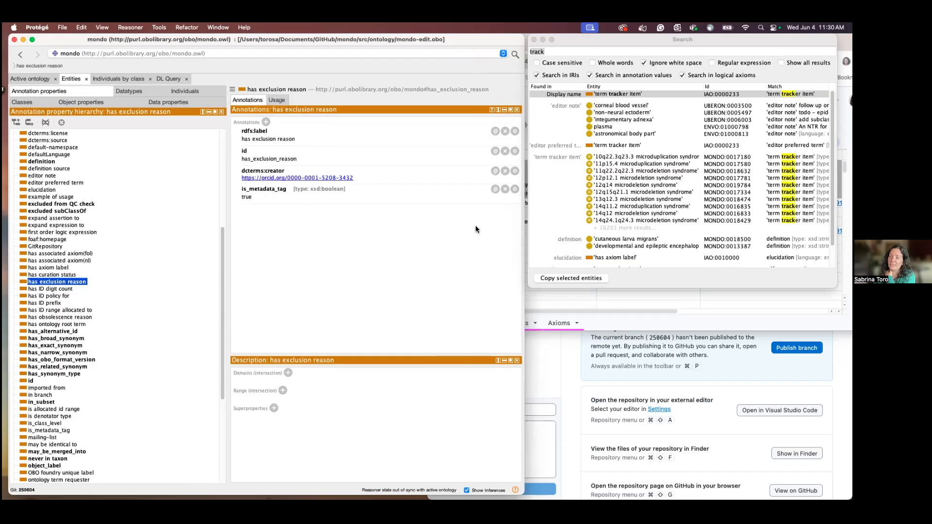
{"action": "left_click", "coordinate": [561, 316]}
{"action": "left_click", "coordinate": [406, 257]}
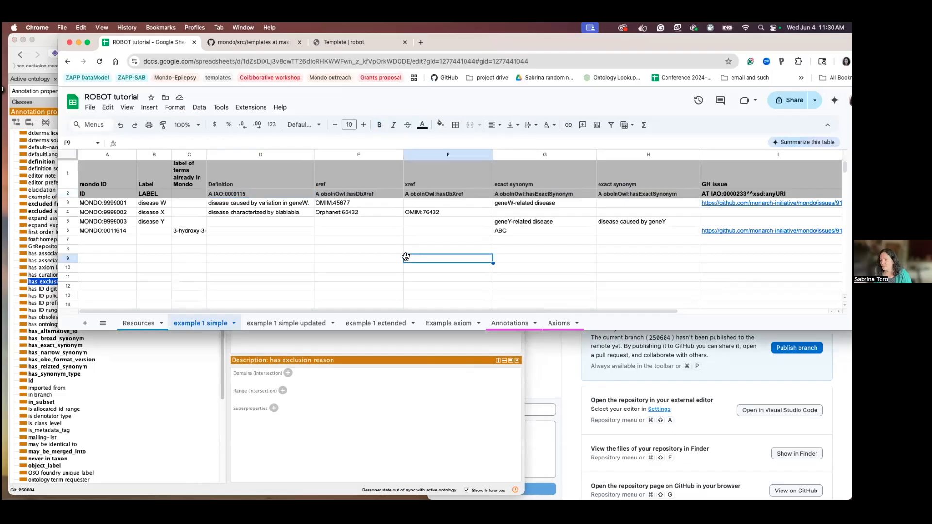
{"action": "scroll", "coordinate": [681, 156], "scroll_direction": "right", "scroll_amount": 5}
{"action": "left_click", "coordinate": [691, 189]}
{"action": "left_click", "coordinate": [691, 195]}
{"action": "type", "text": "A"}
{"action": "type", "text": "http://purl.obolibrary.org/obo/mondo#has_exclusion_reason"}
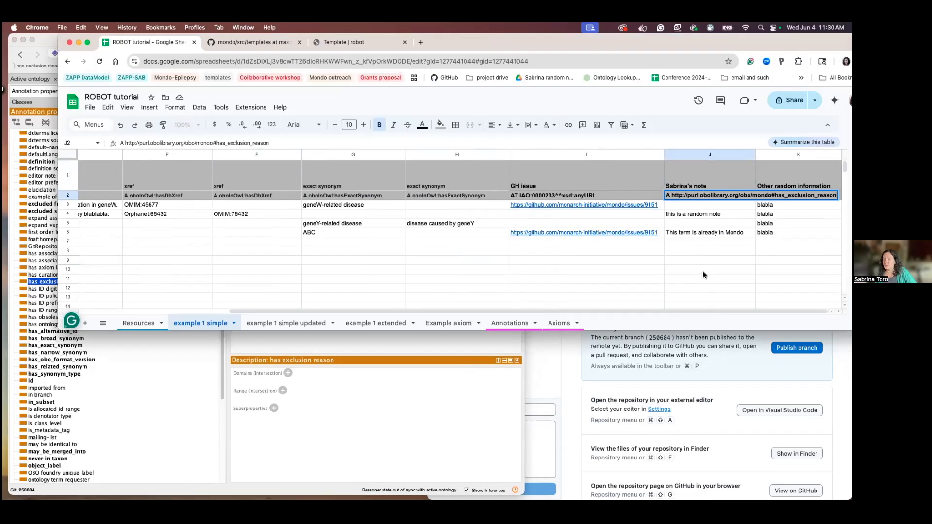
Commit the entry in J2 and clear the has_exclusion_reason string from that cell.
{"action": "left_click_drag", "start_coordinate": [686, 285], "coordinate": [689, 275]}
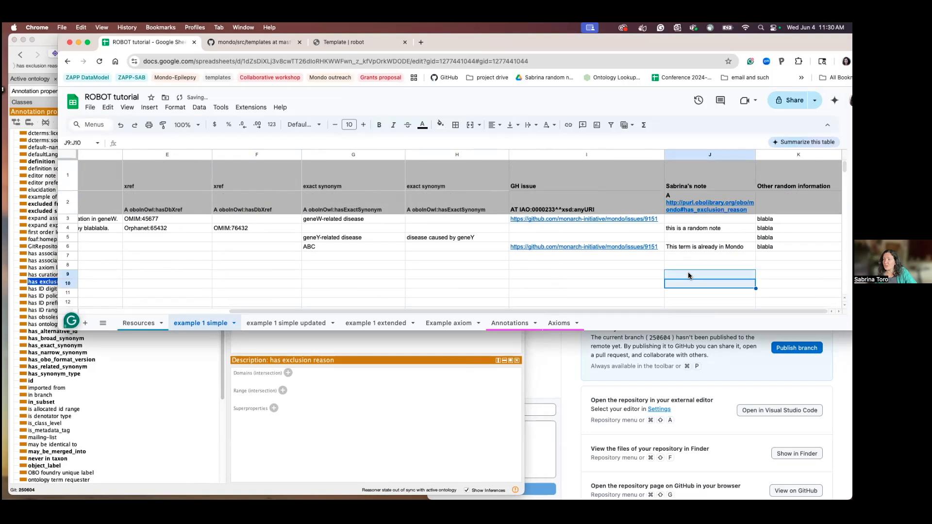
{"action": "left_click", "coordinate": [689, 199]}
{"action": "key", "text": "BackSpace"}
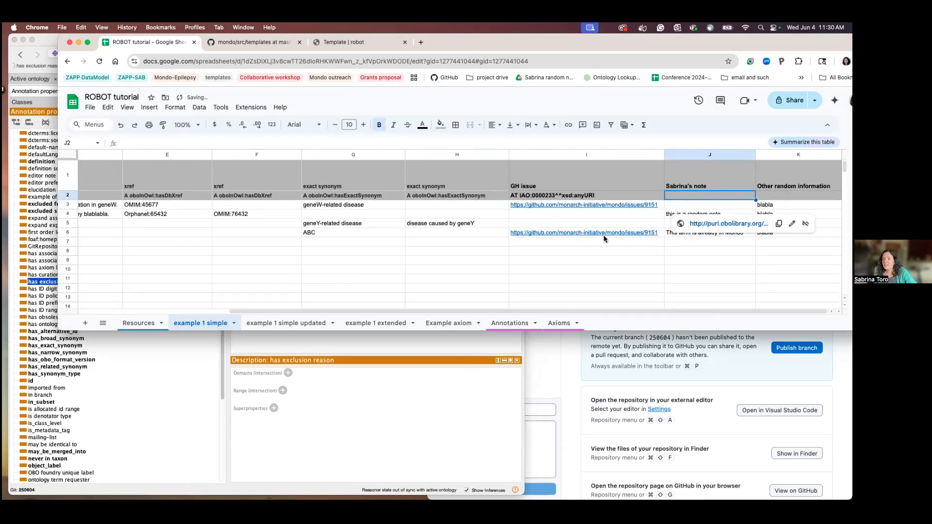
Review the template's two header rows, including the row 2 strings of the Definition and GH issue columns.
{"action": "scroll", "coordinate": [342, 276], "scroll_direction": "left", "scroll_amount": 10}
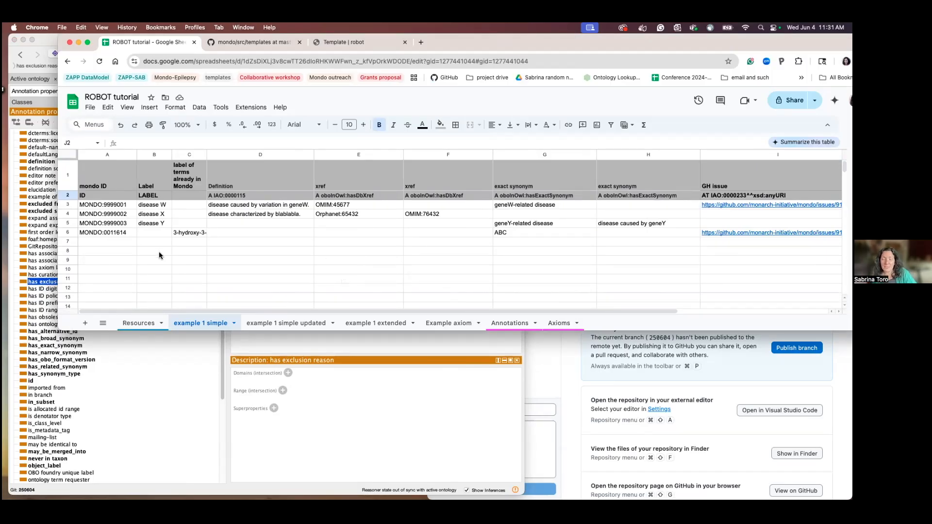
{"action": "left_click_drag", "start_coordinate": [69, 176], "coordinate": [71, 194]}
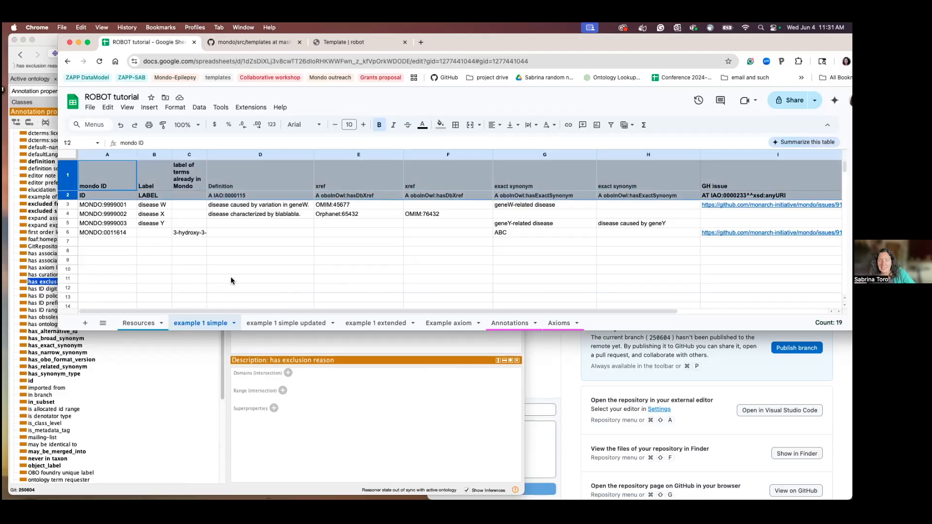
{"action": "left_click", "coordinate": [268, 255]}
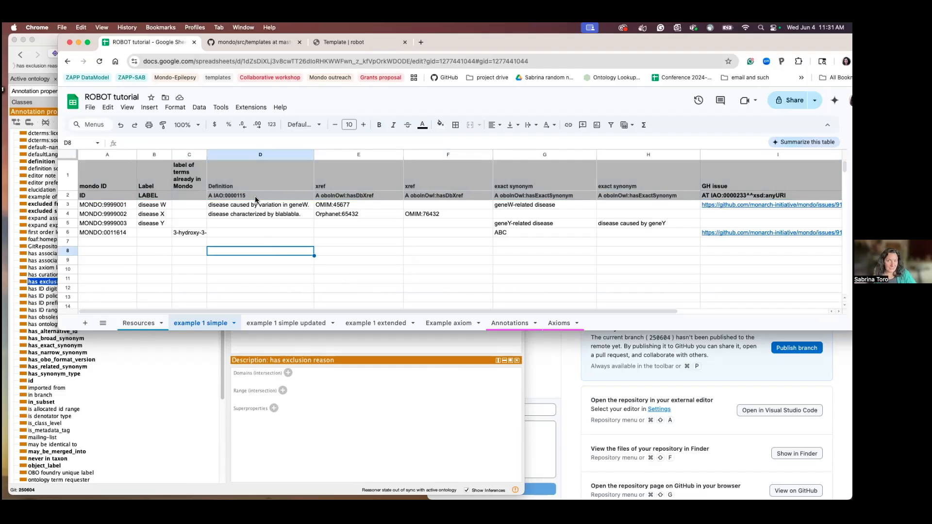
{"action": "left_click", "coordinate": [236, 196]}
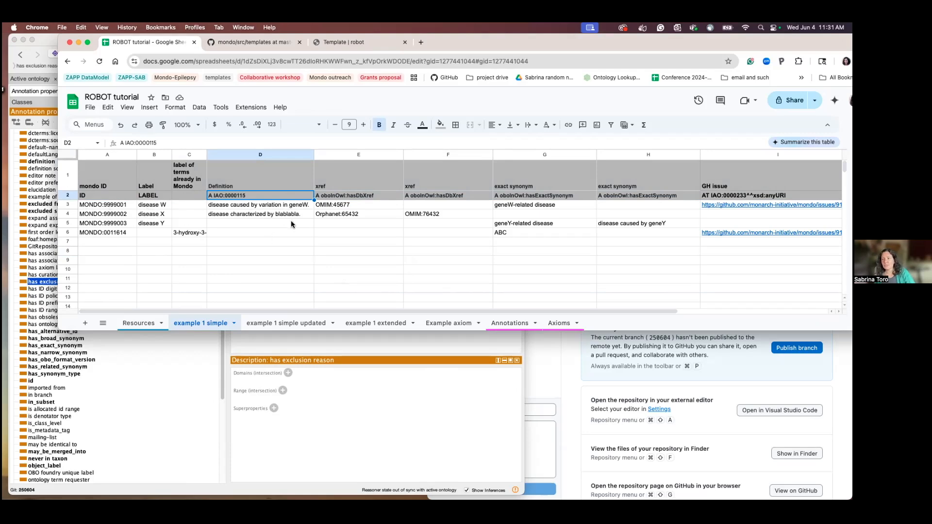
{"action": "scroll", "coordinate": [290, 222], "scroll_direction": "right", "scroll_amount": 3}
{"action": "scroll", "coordinate": [291, 224], "scroll_direction": "right", "scroll_amount": 3}
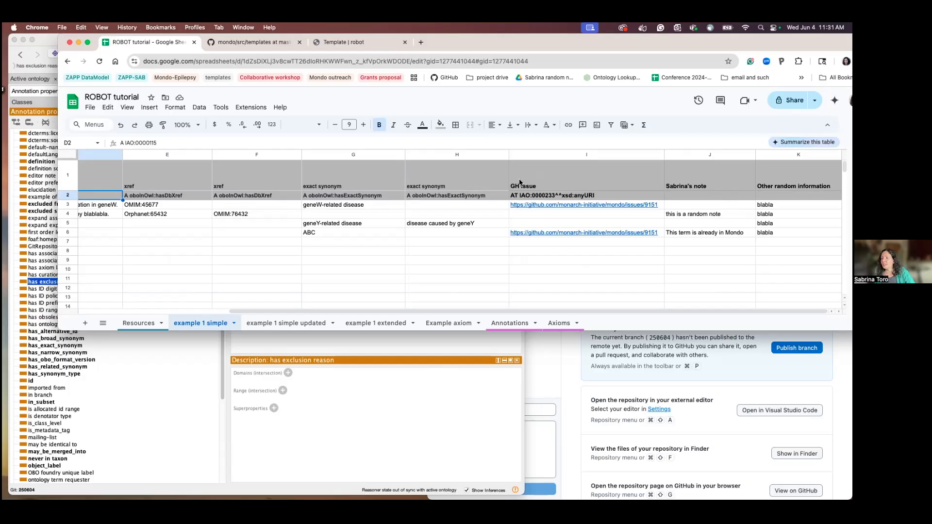
{"action": "left_click", "coordinate": [516, 198]}
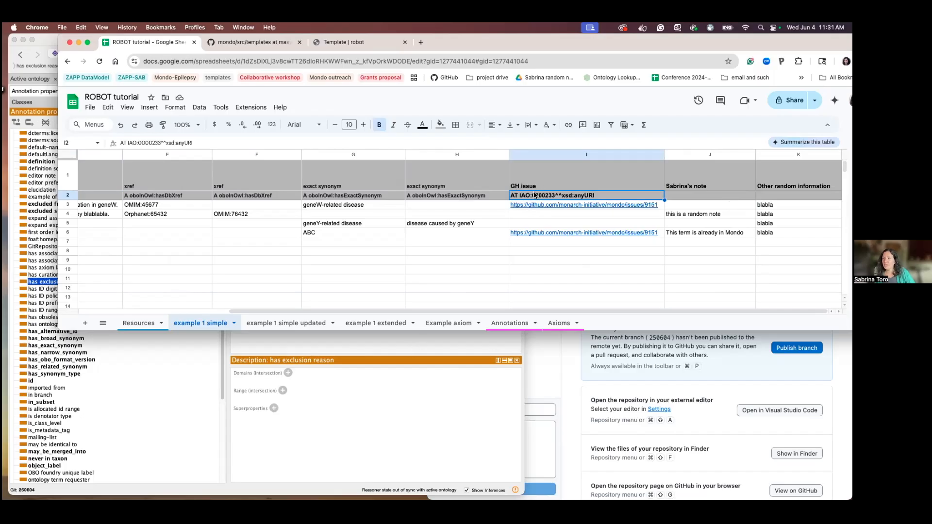
Go back in Protégé to the class 'inborn disorder of amino acid metabolism' and look through its annotations.
{"action": "left_click", "coordinate": [394, 343]}
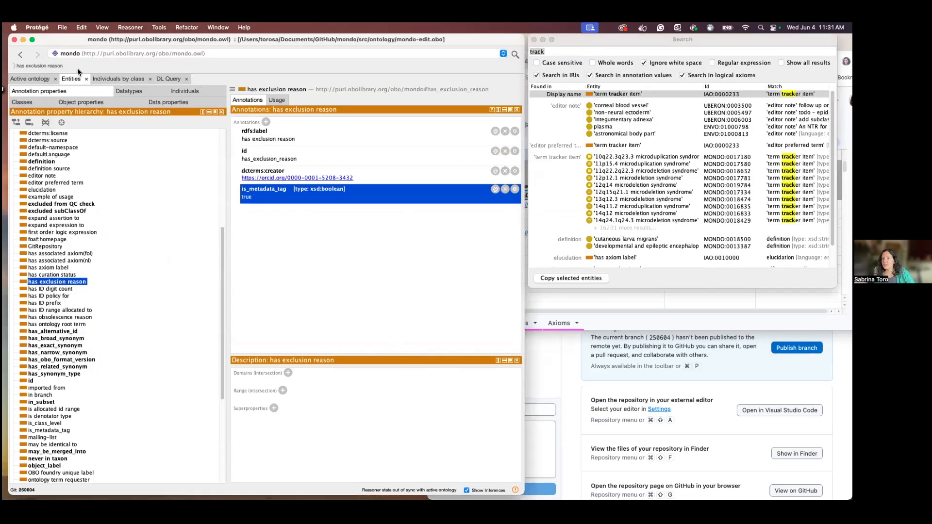
{"action": "left_click", "coordinate": [16, 58]}
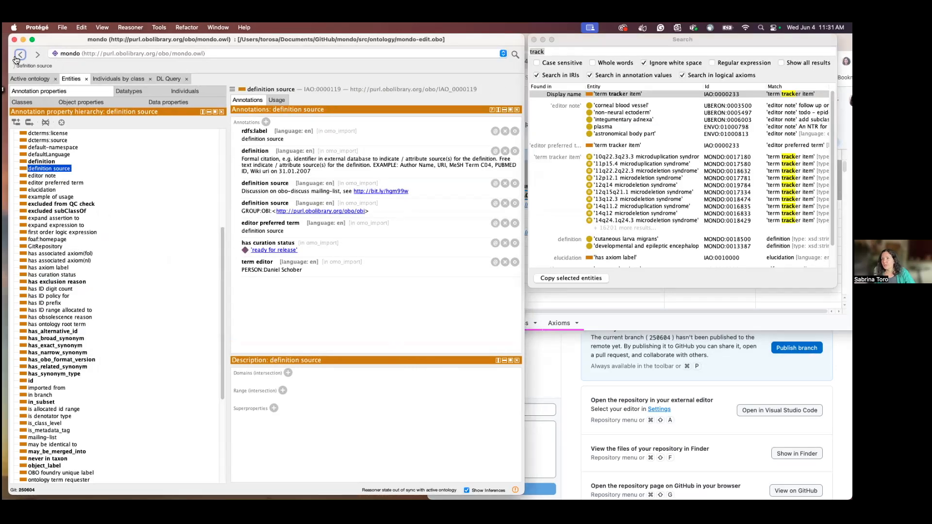
{"action": "left_click", "coordinate": [16, 58]}
{"action": "left_click", "coordinate": [16, 58]}
{"action": "left_click", "coordinate": [16, 58]}
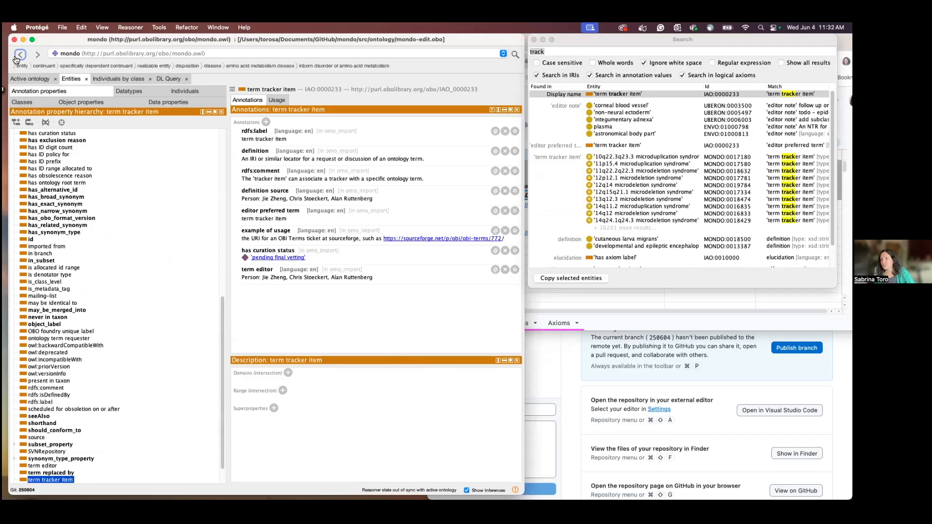
{"action": "scroll", "coordinate": [327, 260], "scroll_direction": "down", "scroll_amount": 5}
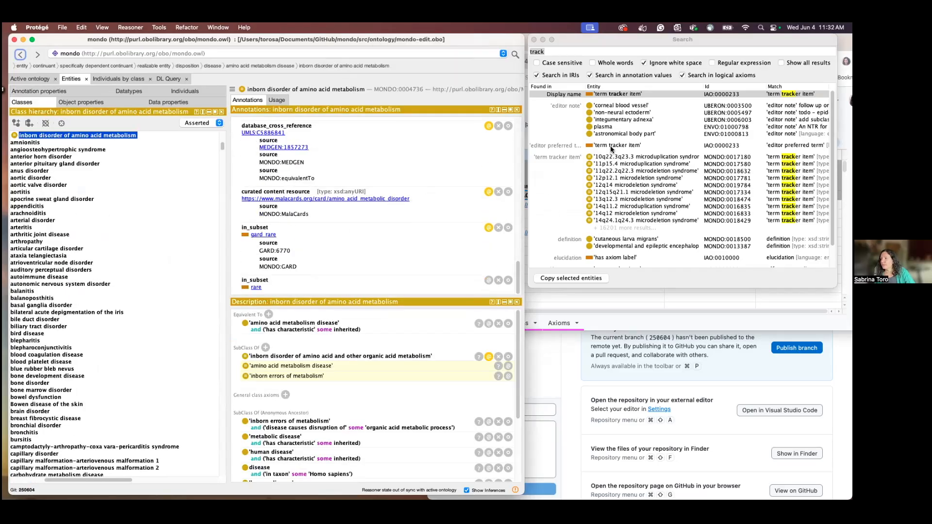
Open the class '11q22.2q22.3 microdeletion syndrome' from the search results in Protégé and open its term tracker item annotation for editing.
{"action": "left_click", "coordinate": [617, 172]}
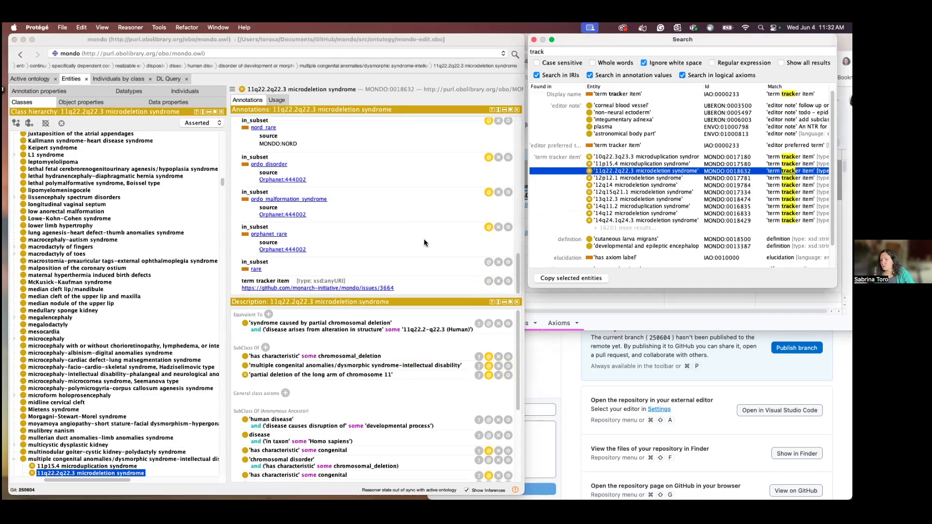
{"action": "left_click", "coordinate": [423, 292]}
{"action": "double_click", "coordinate": [422, 291]}
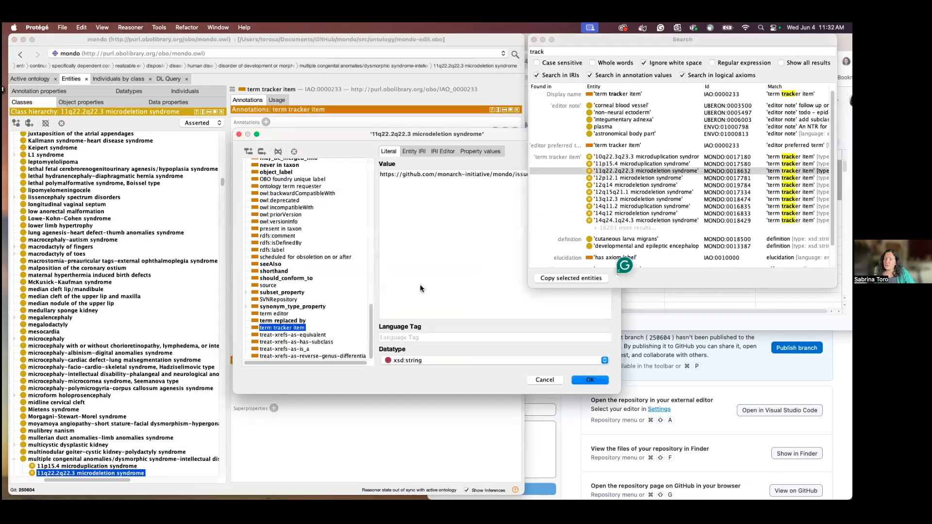
{"action": "mouse_move", "coordinate": [386, 122]}
{"action": "left_mouse_down"}
{"action": "mouse_move", "coordinate": [191, 105]}
{"action": "mouse_move", "coordinate": [209, 98]}
{"action": "left_mouse_up"}
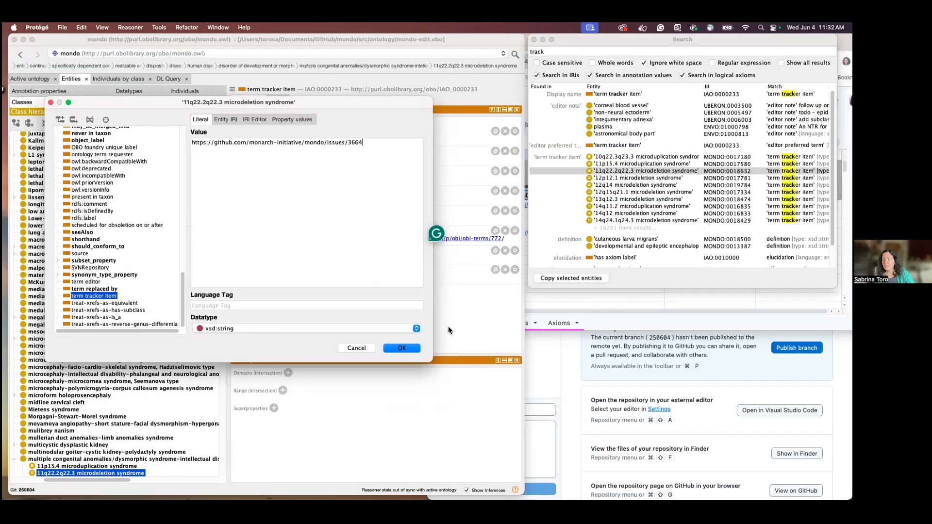
Check the GH issue column's row 2 string in the spreadsheet against the open term tracker item annotation in Protégé.
{"action": "left_click", "coordinate": [527, 323]}
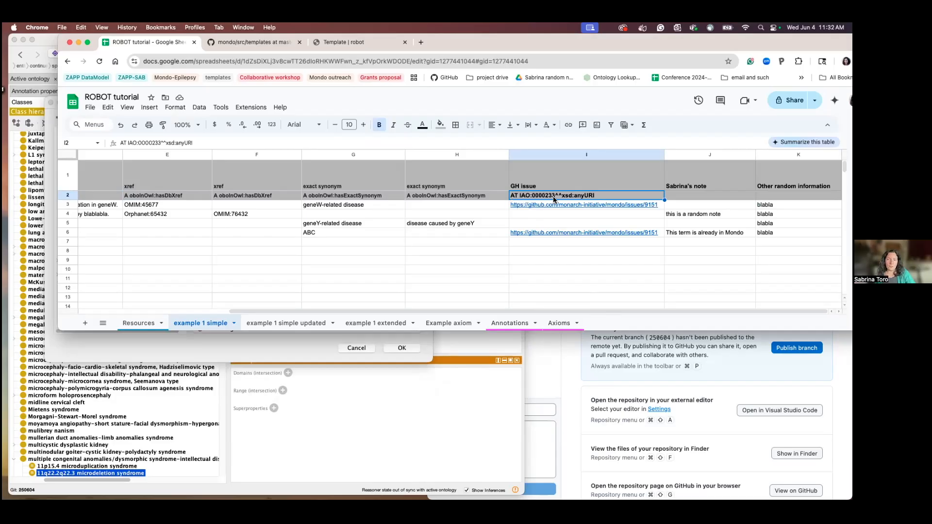
{"action": "left_click", "coordinate": [288, 340]}
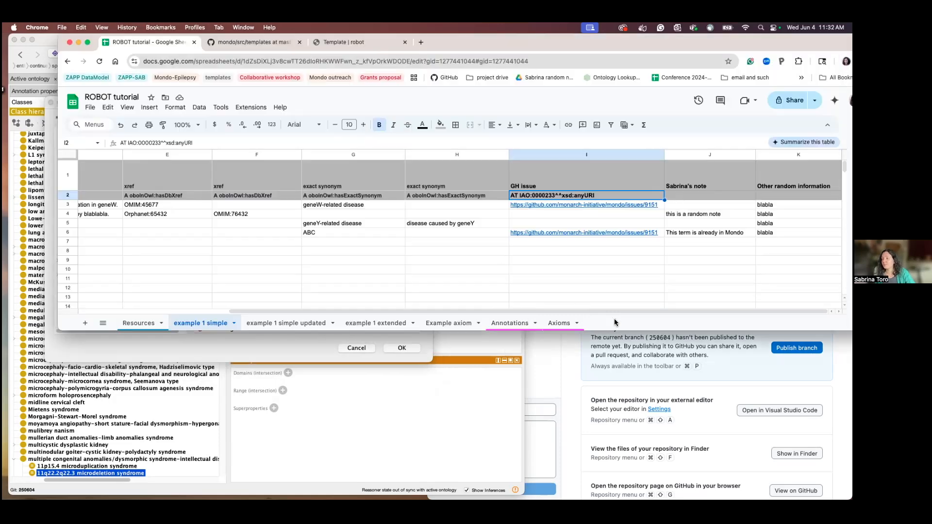
{"action": "left_click", "coordinate": [614, 323]}
{"action": "left_click", "coordinate": [308, 355]}
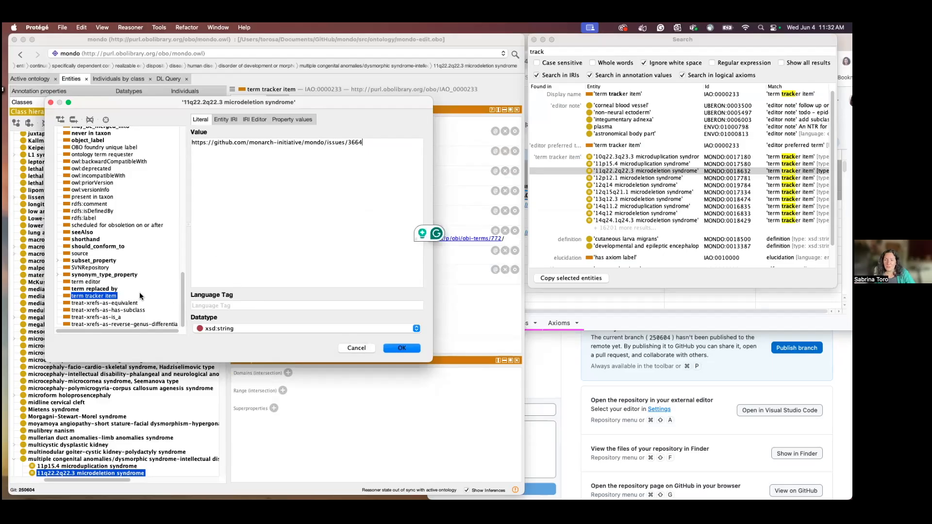
Choose xsd:anyURI as the datatype of the term tracker item annotation and discard the edit.
{"action": "left_click", "coordinate": [226, 328]}
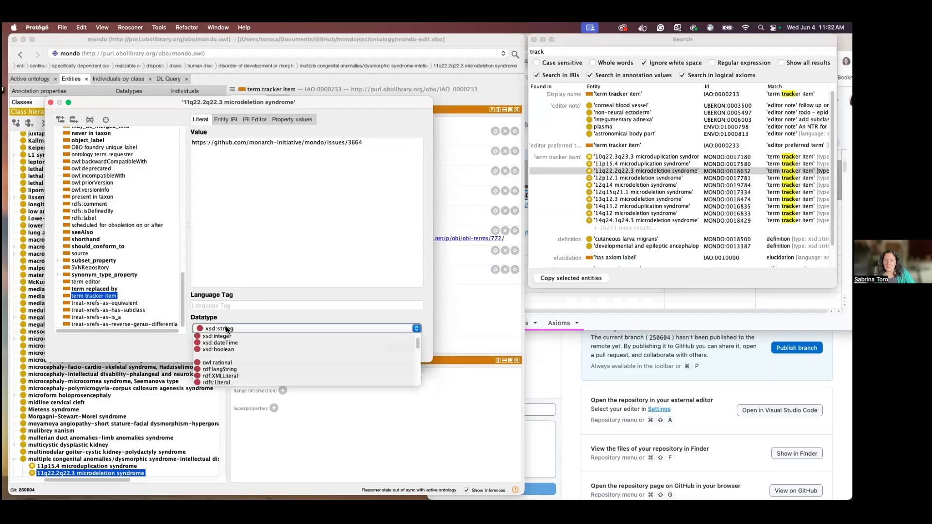
{"action": "scroll", "coordinate": [228, 379], "scroll_direction": "down", "scroll_amount": 3}
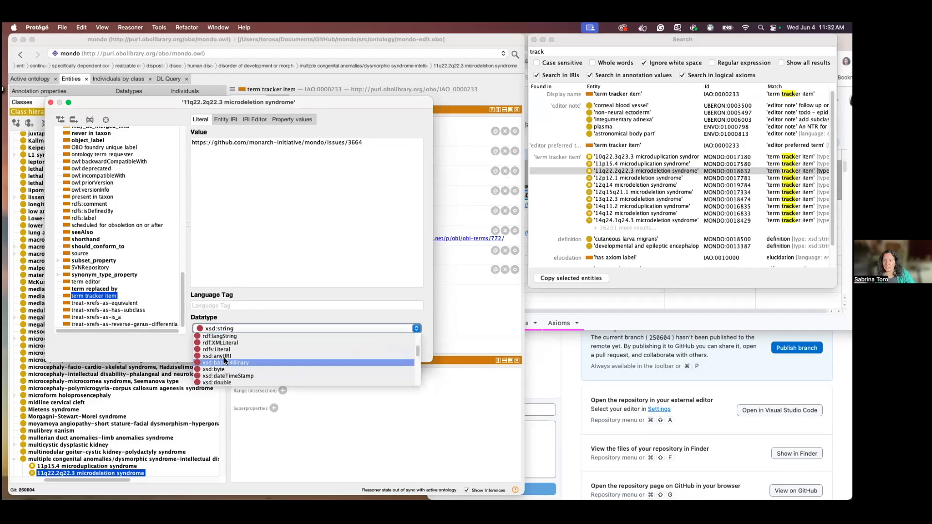
{"action": "left_click", "coordinate": [224, 355]}
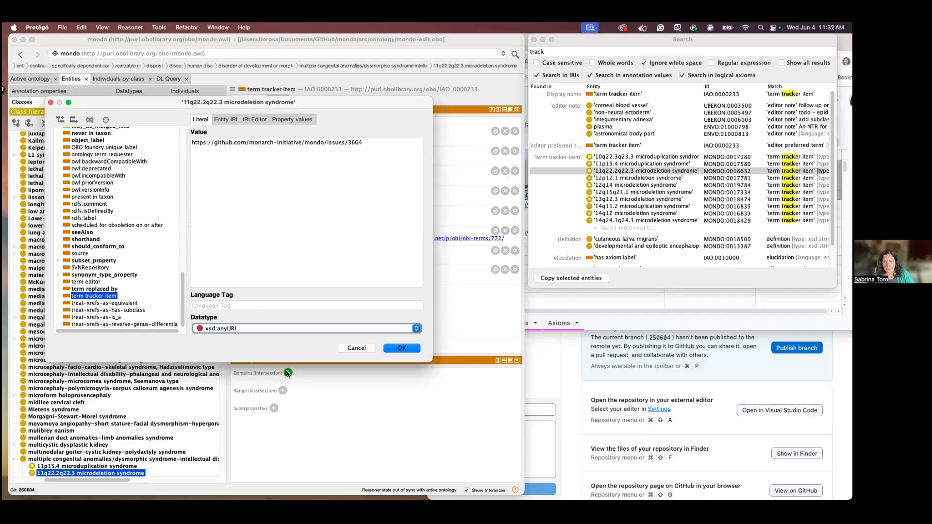
{"action": "left_click", "coordinate": [357, 348]}
Return to the spreadsheet and review the header and row 2 strings across the columns of the 'example 1 simple' sheet.
{"action": "left_click", "coordinate": [560, 359]}
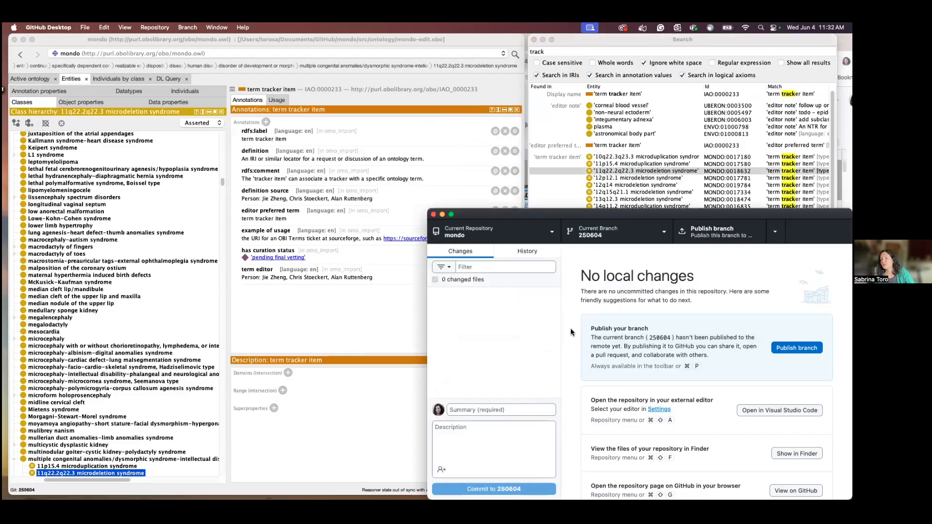
{"action": "left_click", "coordinate": [524, 166]}
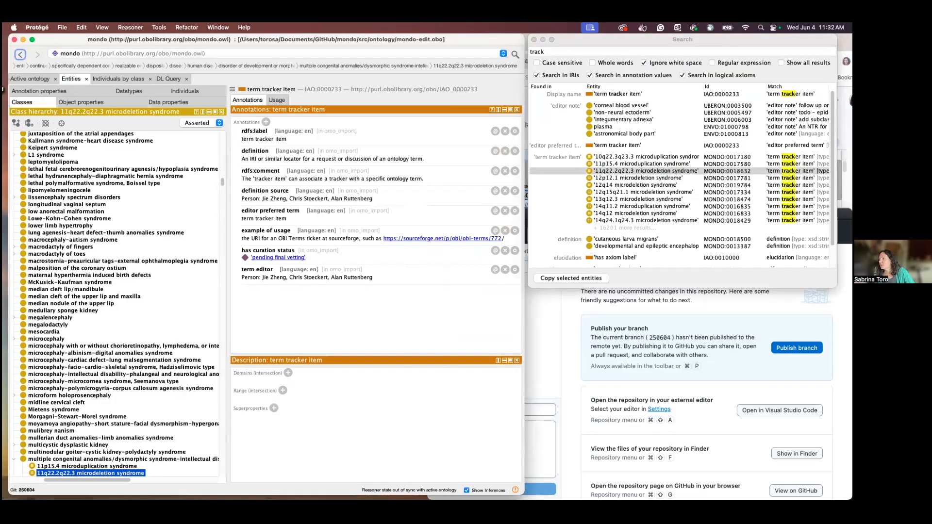
{"action": "left_click", "coordinate": [528, 197]}
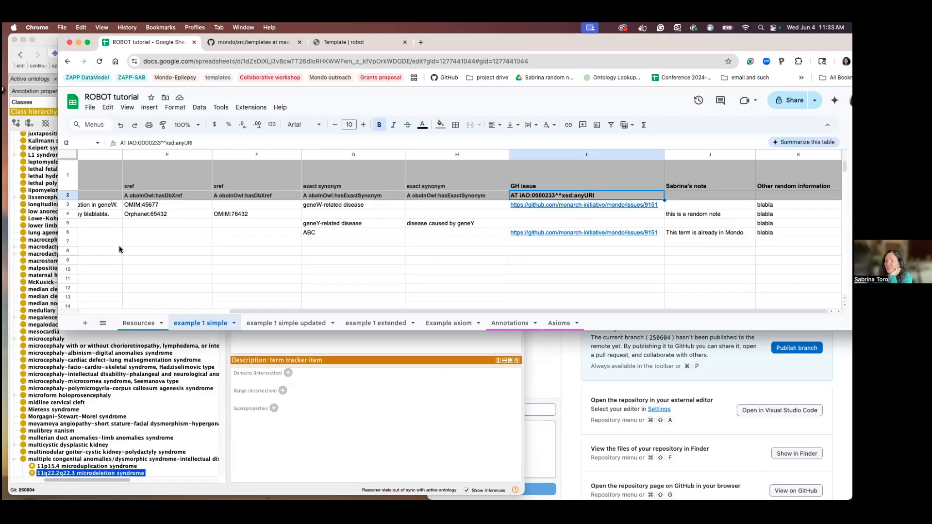
{"action": "scroll", "coordinate": [119, 249], "scroll_direction": "left", "scroll_amount": 5}
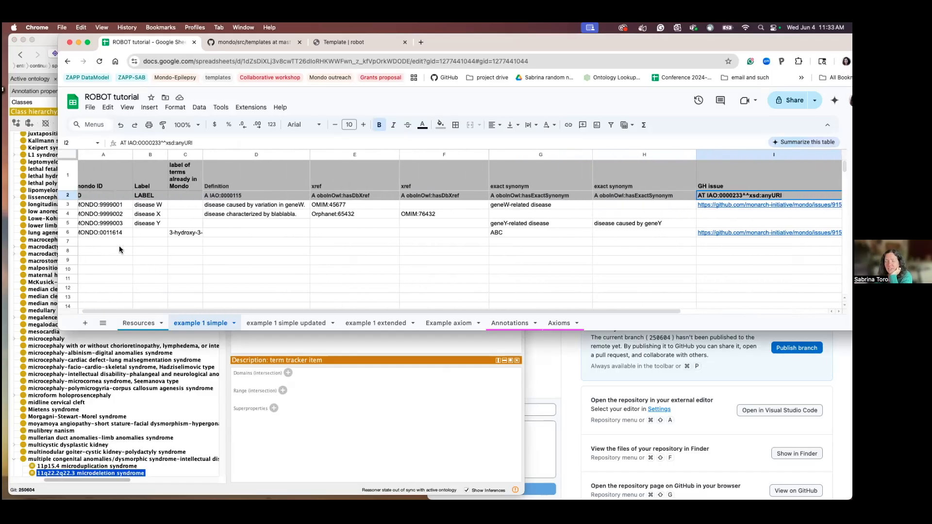
{"action": "scroll", "coordinate": [119, 249], "scroll_direction": "left", "scroll_amount": 1}
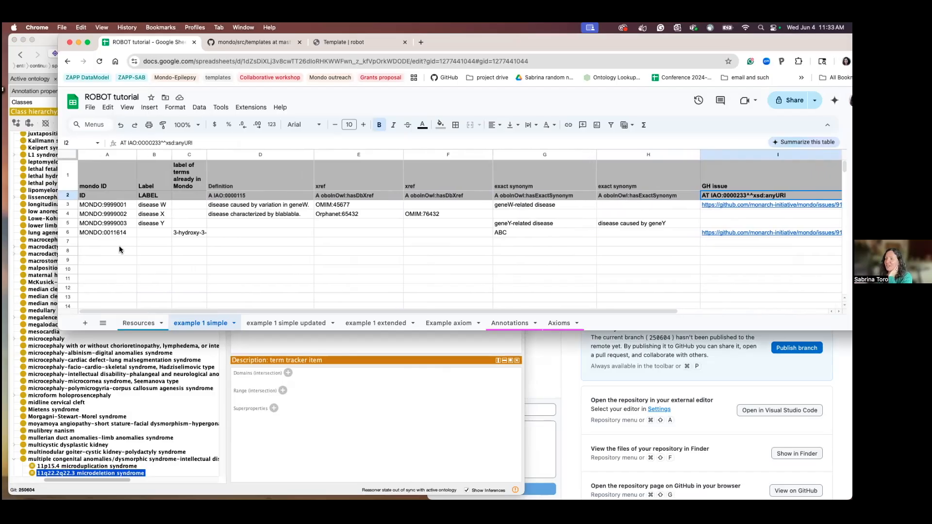
{"action": "scroll", "coordinate": [120, 250], "scroll_direction": "right", "scroll_amount": 3}
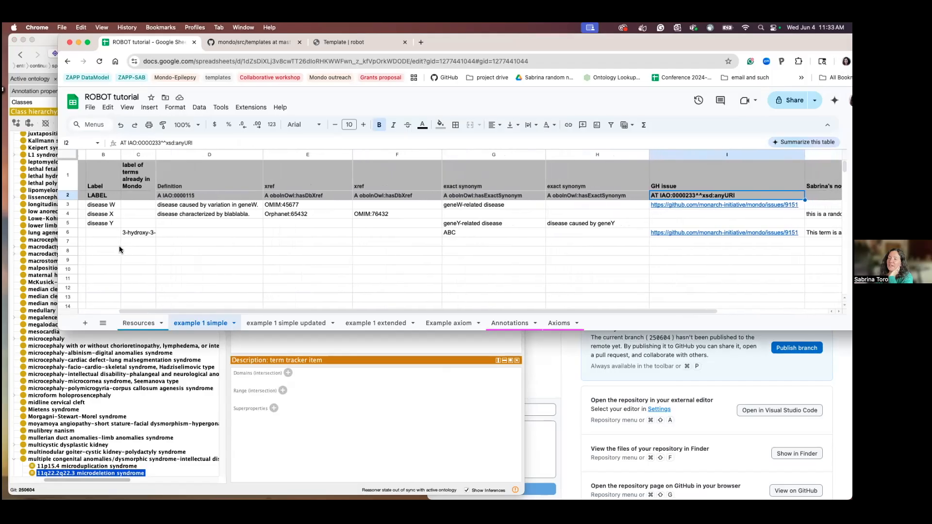
{"action": "scroll", "coordinate": [120, 250], "scroll_direction": "right", "scroll_amount": 2}
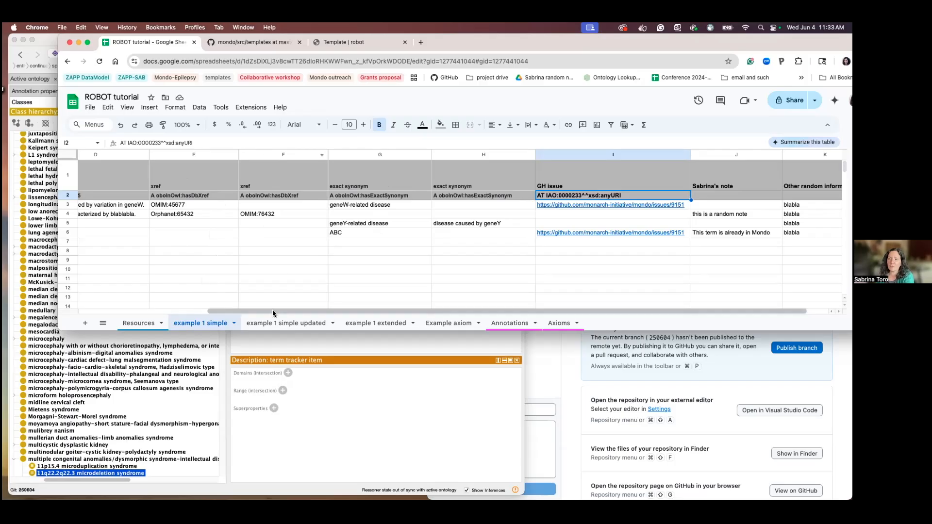
Compare the separate xref and exact synonym columns of 'example 1 simple' with the SPLIT versions in 'example 1 simple updated'.
{"action": "left_click", "coordinate": [274, 325]}
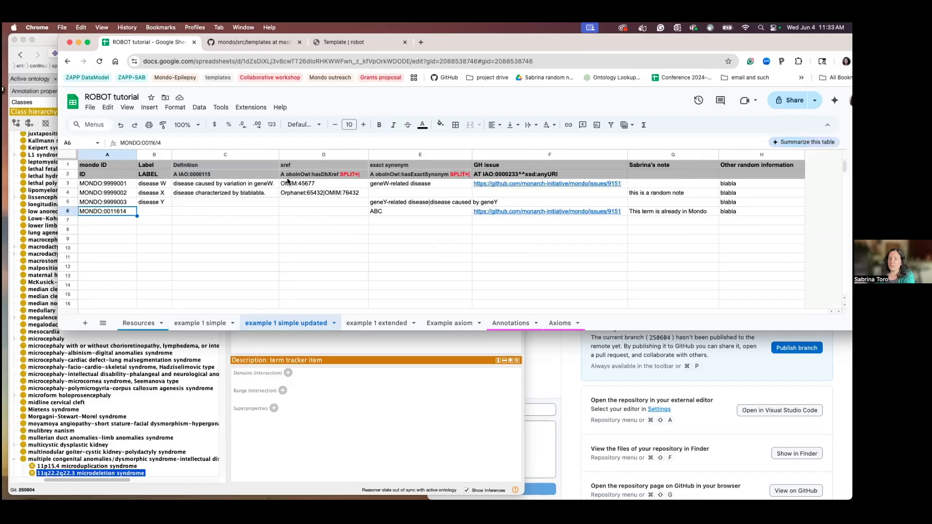
{"action": "left_click", "coordinate": [209, 324]}
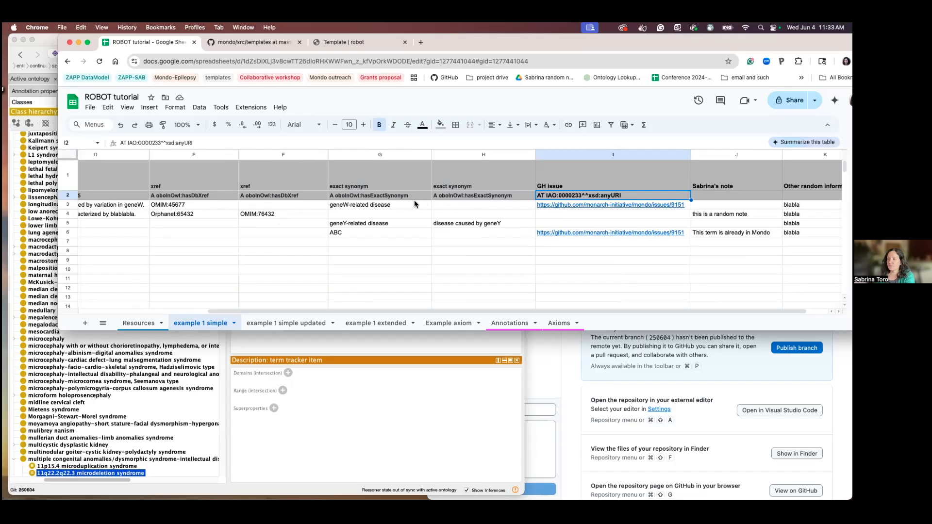
{"action": "left_click", "coordinate": [279, 324]}
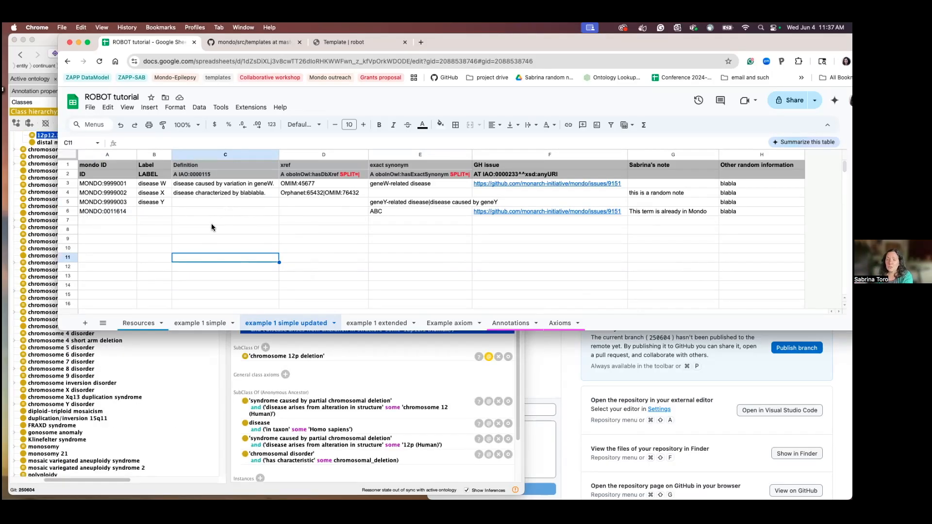
{"action": "key", "text": "super+Tab"}
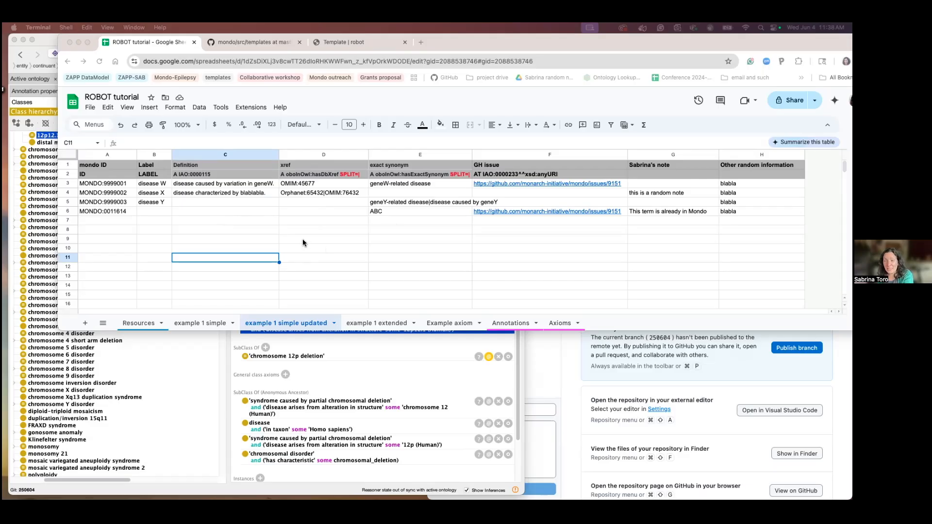
{"action": "left_click", "coordinate": [229, 220]}
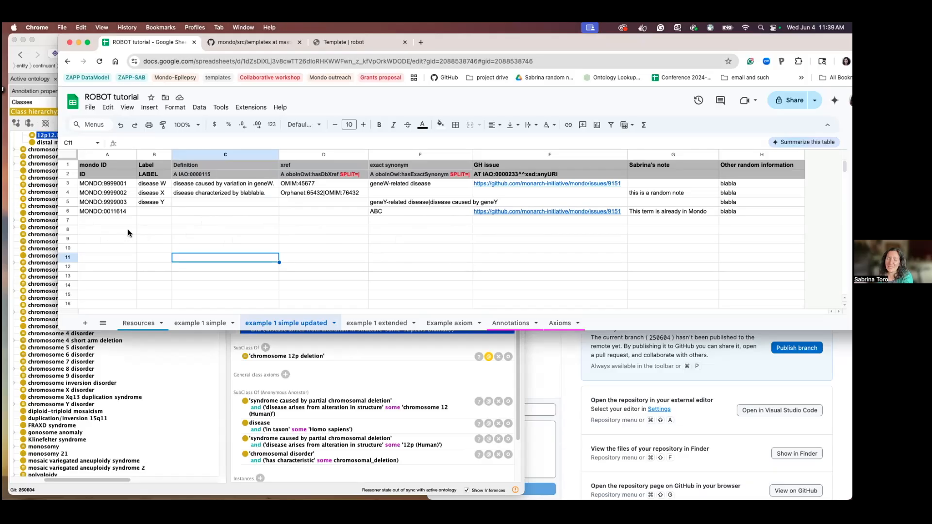
Trim whitespace across the entire 'example 1 simple updated' sheet and dismiss the report.
{"action": "left_click", "coordinate": [69, 158]}
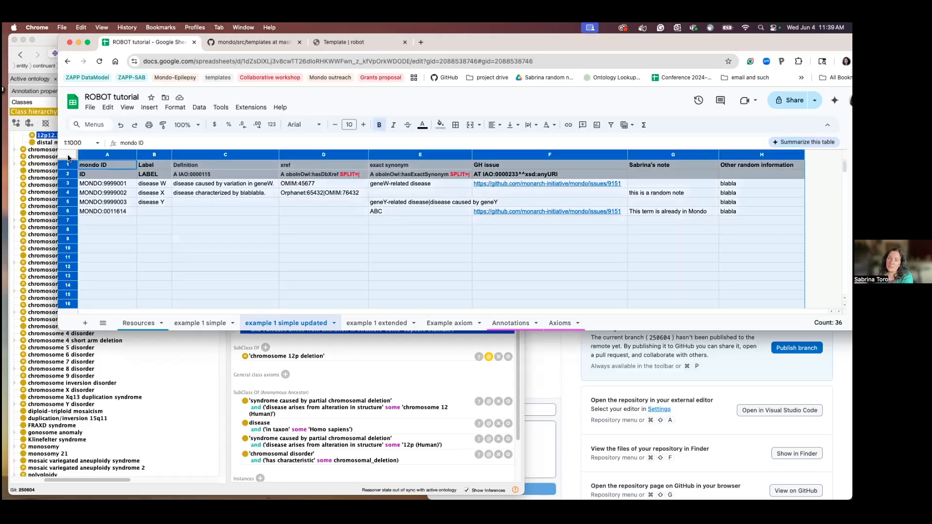
{"action": "left_click", "coordinate": [179, 106]}
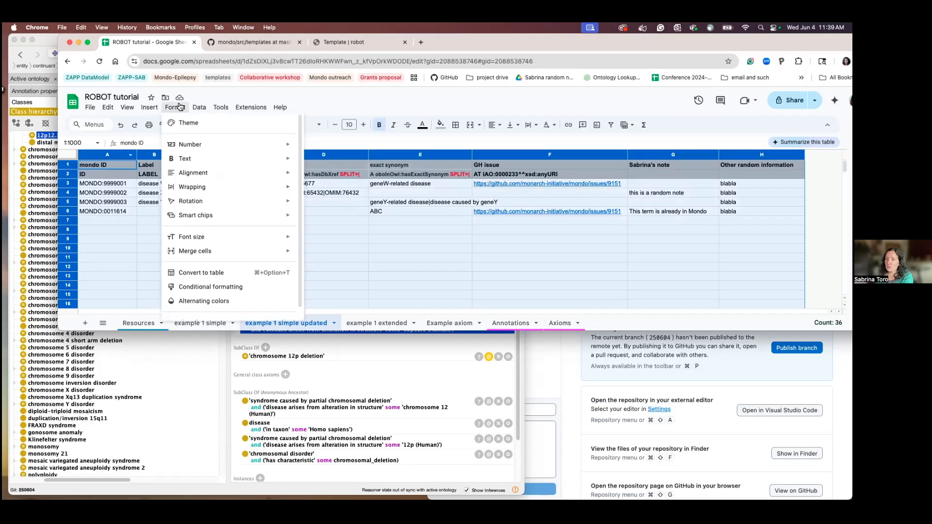
{"action": "mouse_move", "coordinate": [197, 112]}
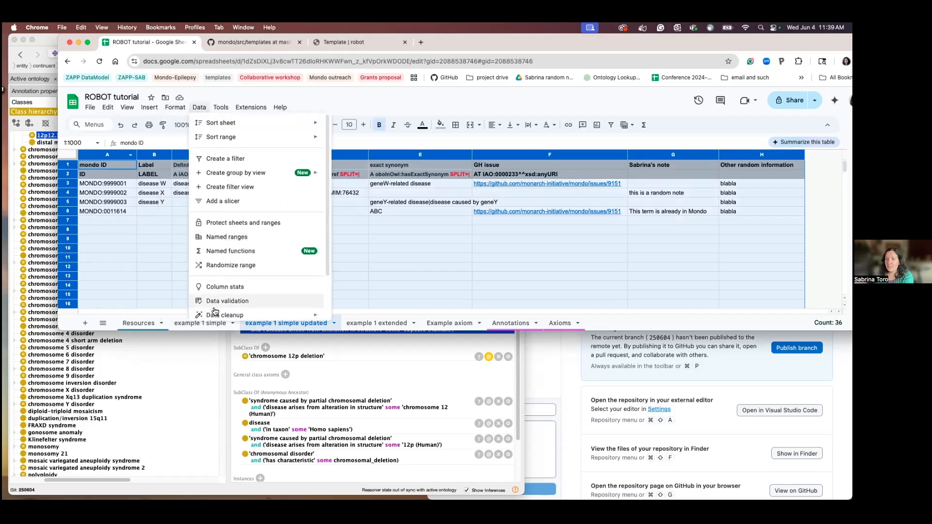
{"action": "mouse_move", "coordinate": [214, 315]}
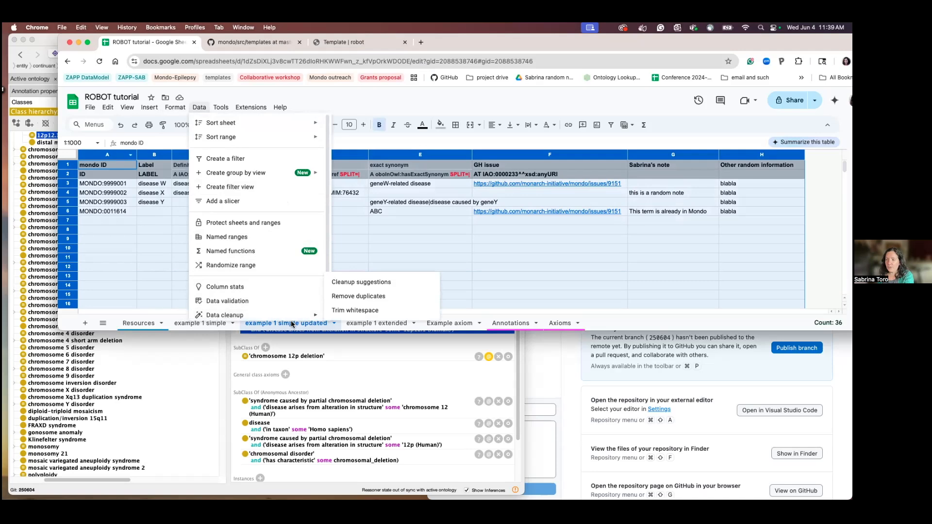
{"action": "left_click", "coordinate": [342, 311]}
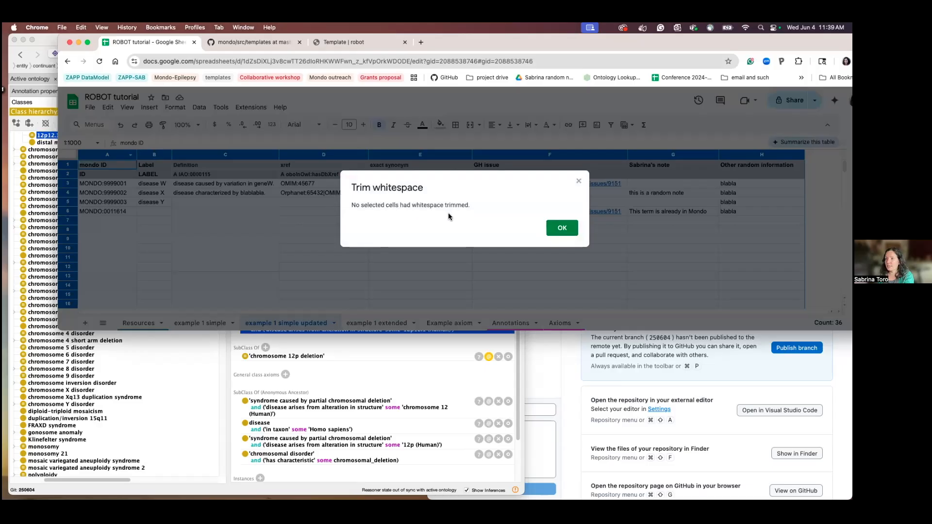
{"action": "left_click", "coordinate": [578, 182]}
Append a full stop and a trailing space to the exact synonym ABC in cell E6.
{"action": "left_click", "coordinate": [331, 208]}
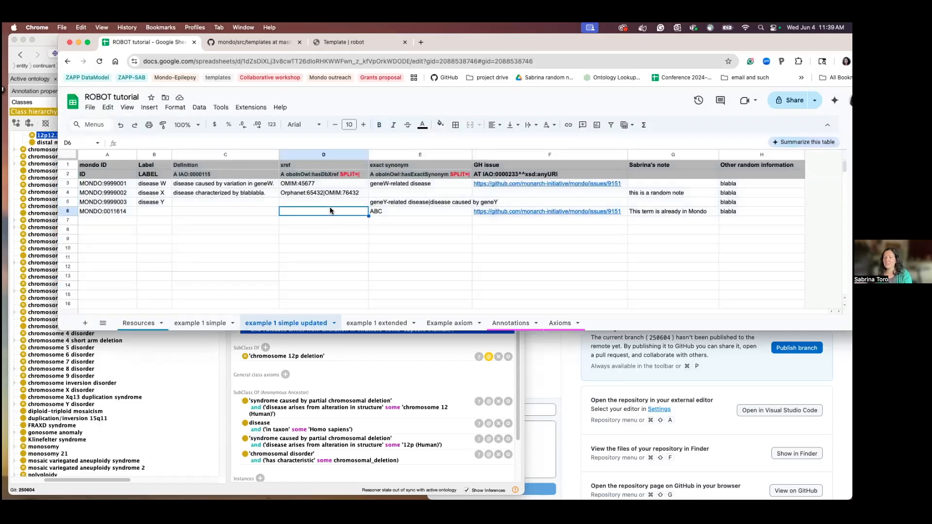
{"action": "left_click", "coordinate": [391, 211]}
{"action": "double_click", "coordinate": [392, 211]}
{"action": "type", "text": "."}
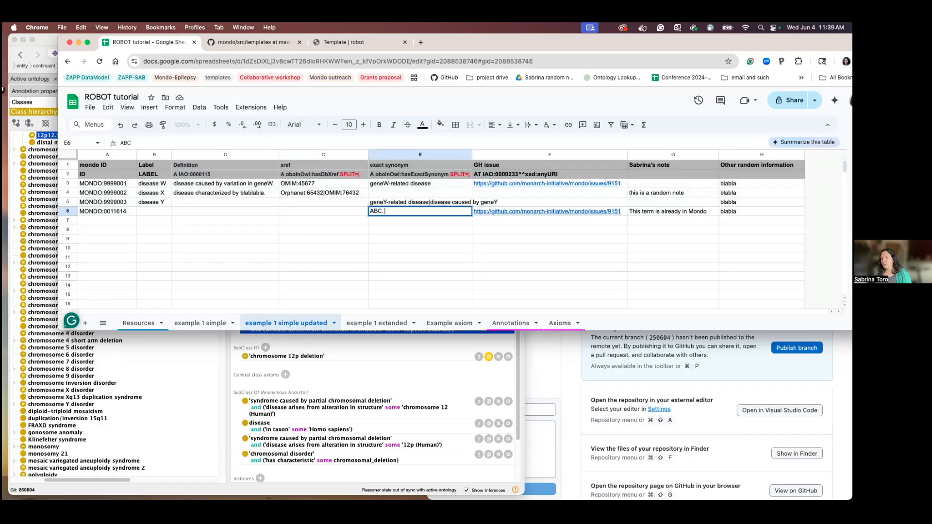
{"action": "left_click", "coordinate": [379, 232]}
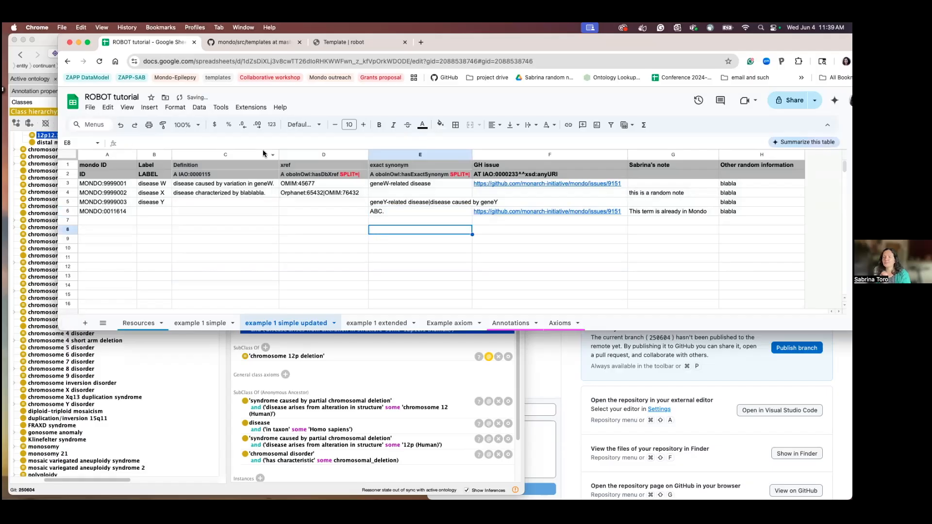
Select all cells of the sheet again and rerun the trim whitespace cleanup to catch the trailing space in E6.
{"action": "left_click", "coordinate": [181, 113]}
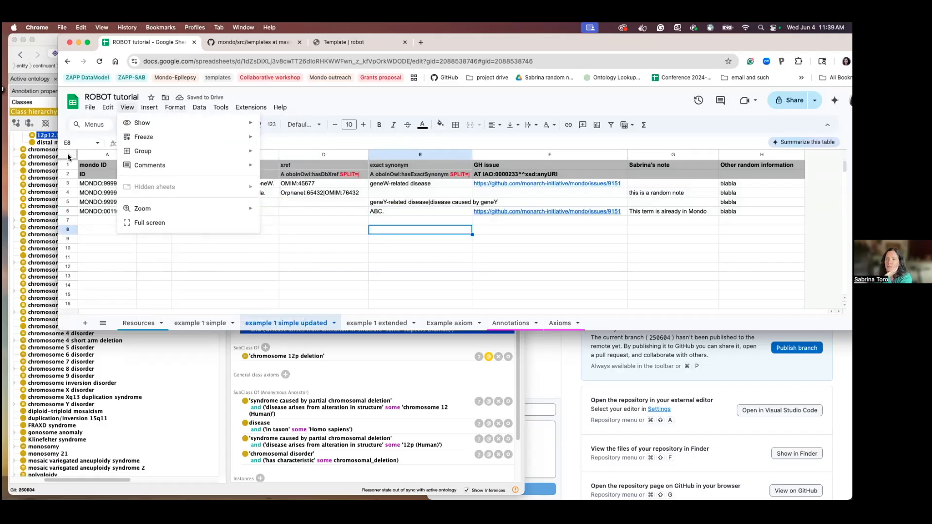
{"action": "left_click", "coordinate": [68, 154]}
{"action": "left_click", "coordinate": [149, 108]}
{"action": "mouse_move", "coordinate": [176, 112]}
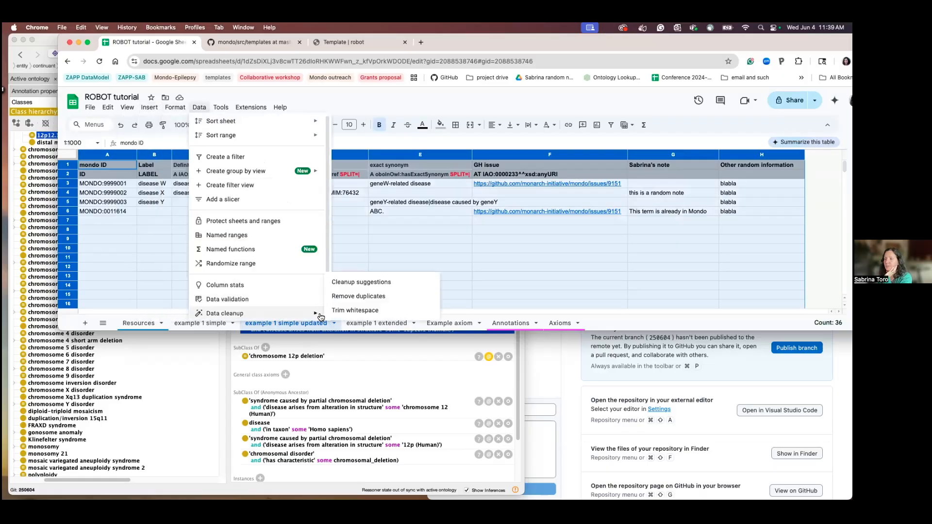
{"action": "left_click", "coordinate": [344, 310]}
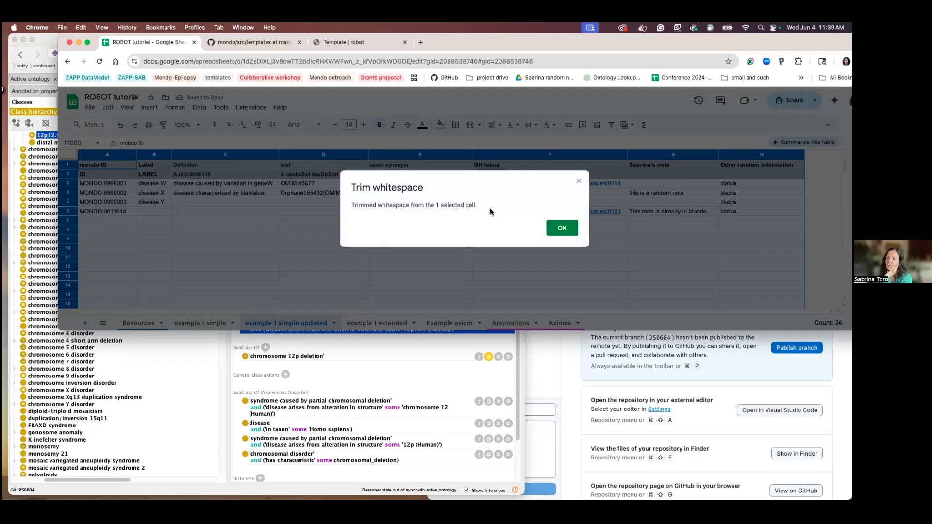
{"action": "left_click", "coordinate": [560, 229]}
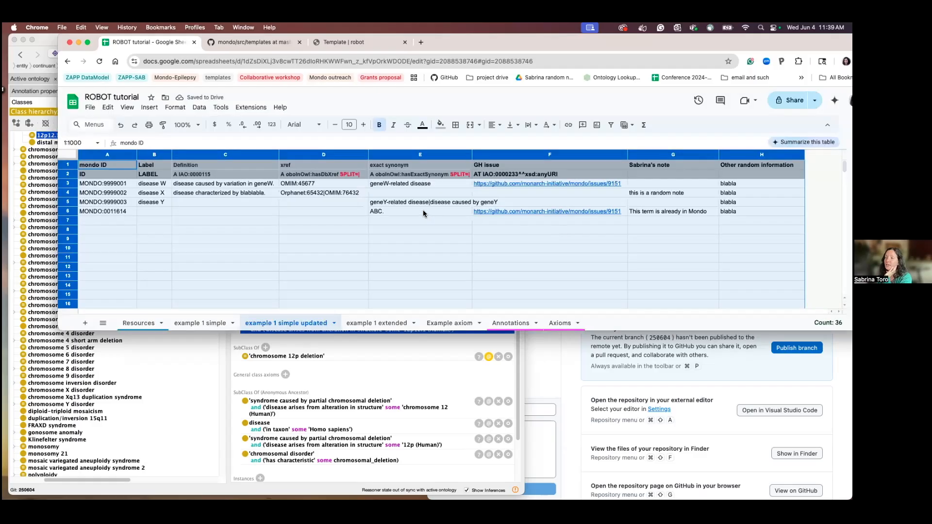
Delete the full stop from cell E6 so the exact synonym reads ABC.
{"action": "left_click", "coordinate": [423, 212]}
{"action": "double_click", "coordinate": [423, 211]}
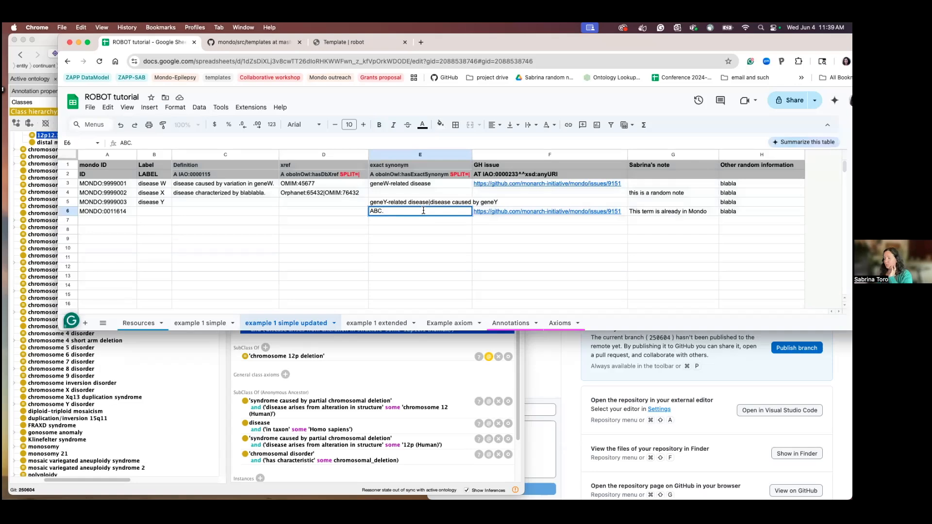
{"action": "key", "text": "BackSpace"}
{"action": "left_click", "coordinate": [406, 241]}
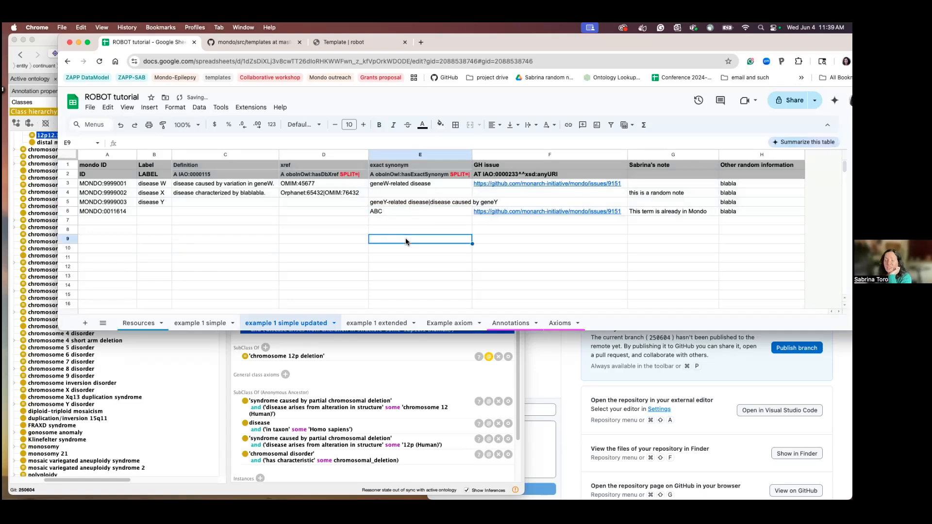
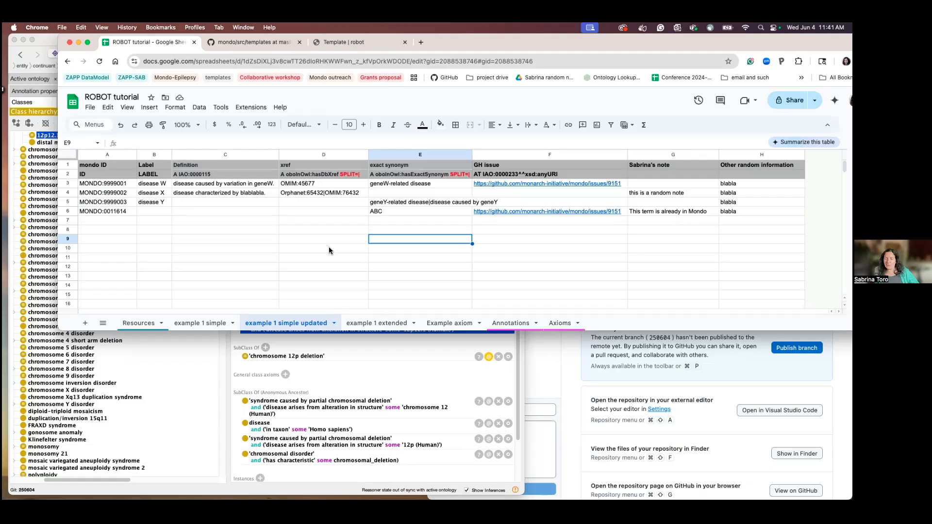
Switch to the terminal and go to the Mondo ontology folder with the cdmondo command.
{"action": "left_click", "coordinate": [330, 240]}
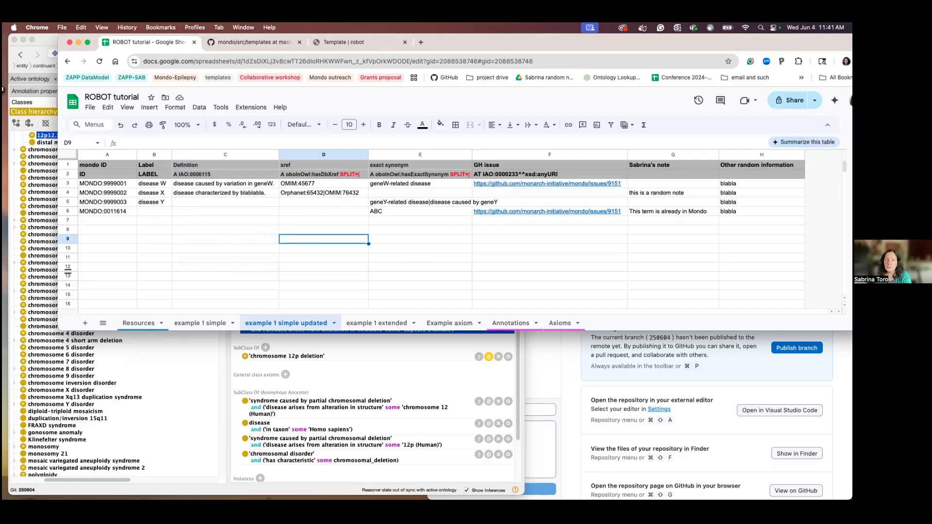
{"action": "left_click_drag", "start_coordinate": [2, 253], "coordinate": [217, 257]}
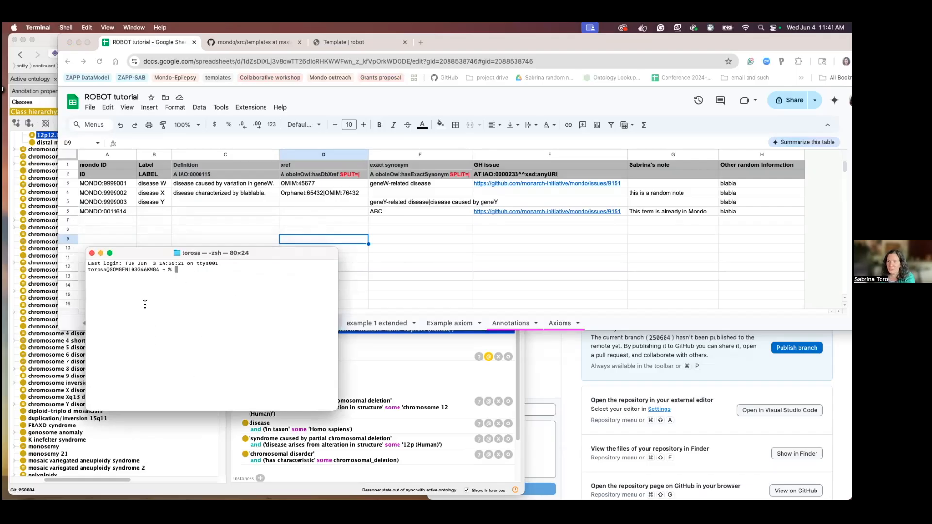
{"action": "left_click_drag", "start_coordinate": [127, 256], "coordinate": [159, 260]}
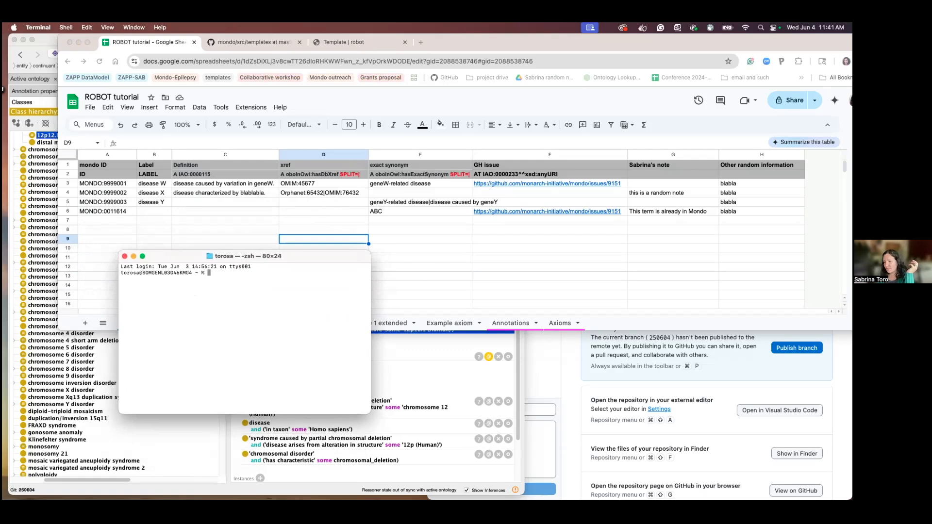
{"action": "mouse_move", "coordinate": [294, 494]}
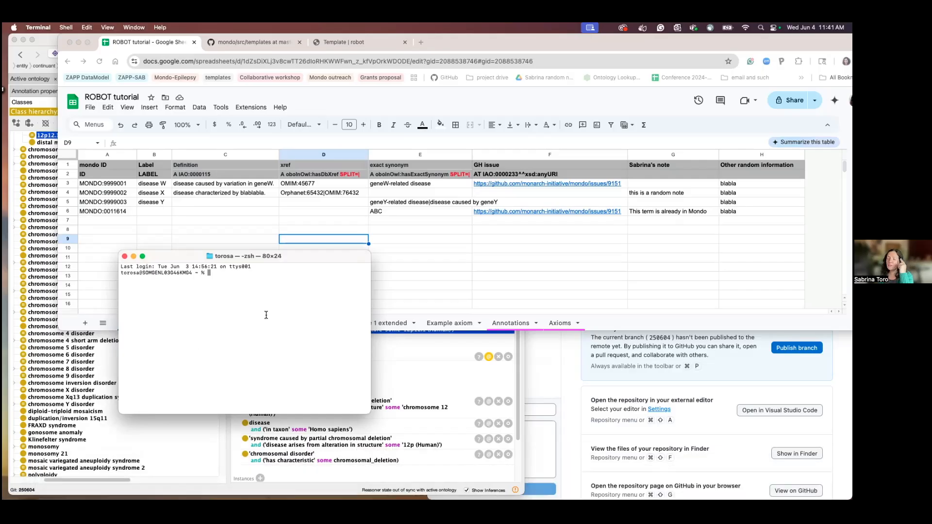
{"action": "left_click_drag", "start_coordinate": [277, 262], "coordinate": [318, 290]}
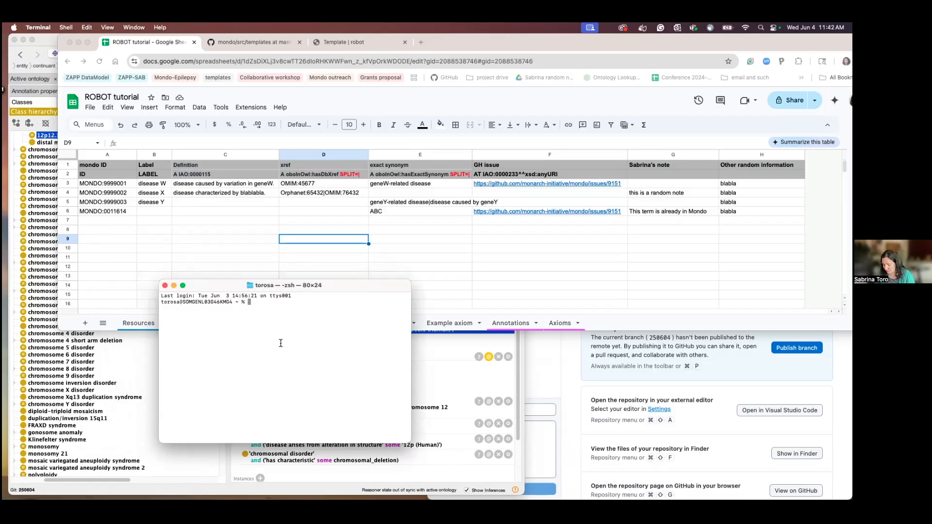
{"action": "type", "text": "cdmo"}
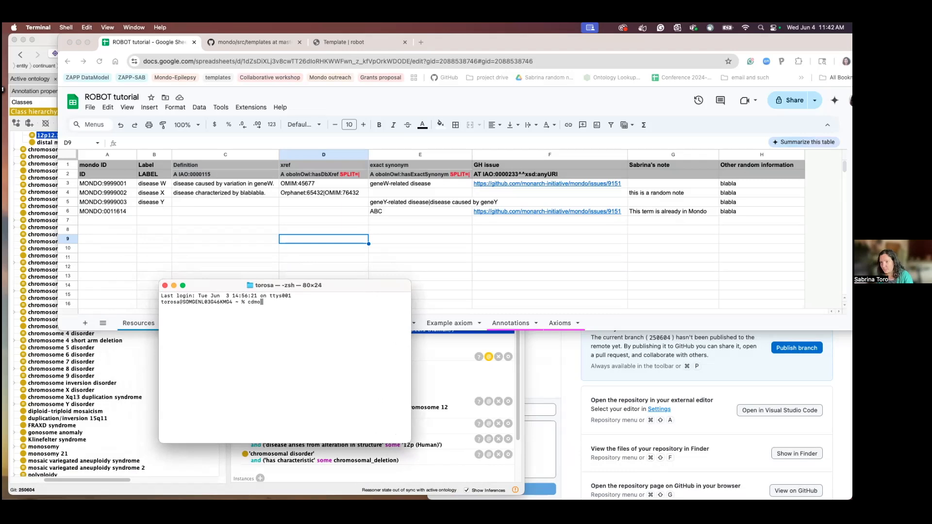
{"action": "type", "text": "ndo"}
{"action": "key", "text": "Return"}
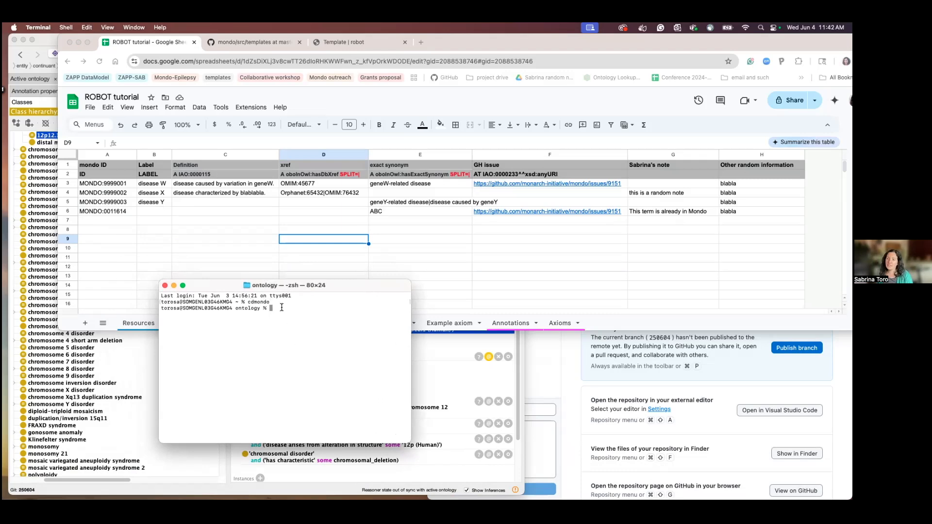
Print the terminal's current working directory with pwd.
{"action": "left_click_drag", "start_coordinate": [284, 284], "coordinate": [250, 294]}
{"action": "type", "text": "pwd"}
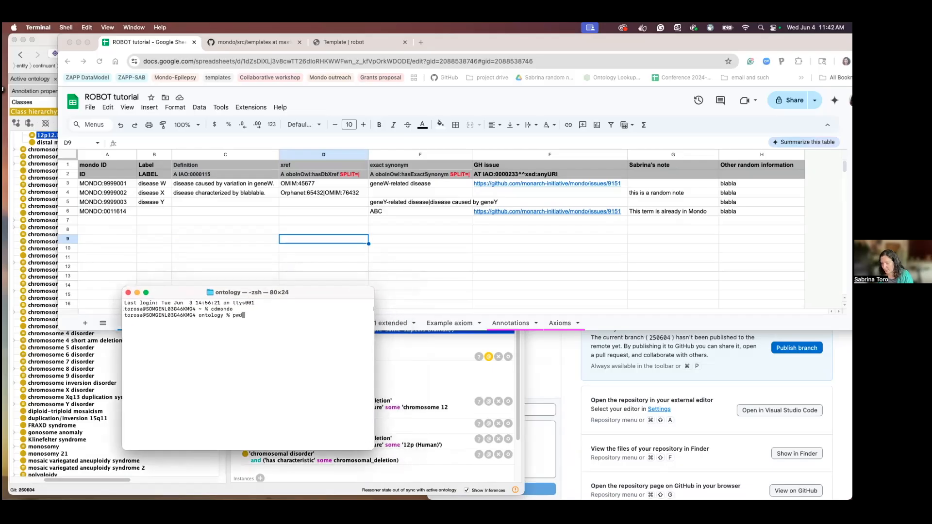
{"action": "key", "text": "Return"}
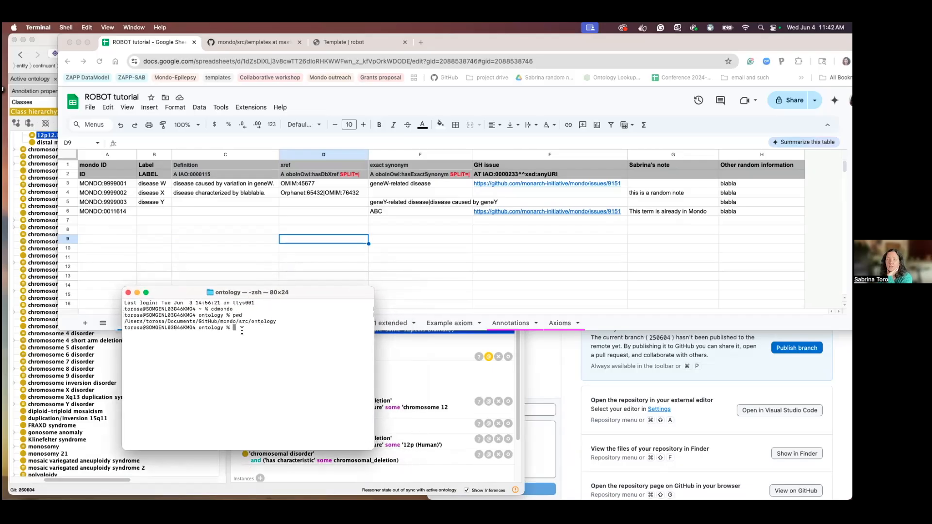
Open a second terminal window beside the first and change into Documents and its GitHub folder.
{"action": "left_click_drag", "start_coordinate": [230, 297], "coordinate": [445, 295]}
{"action": "key", "text": "super+n"}
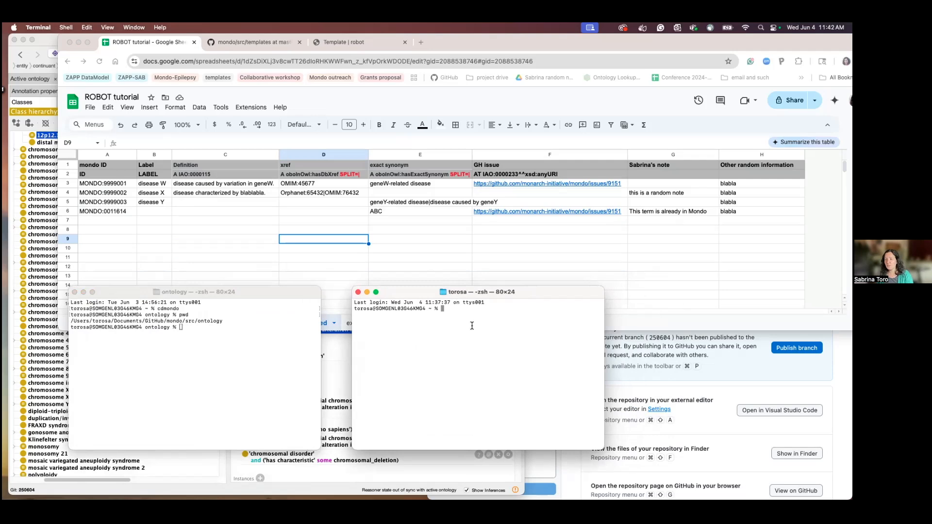
{"action": "type", "text": "cd Docum"}
{"action": "key", "text": "Tab"}
{"action": "key", "text": "Return"}
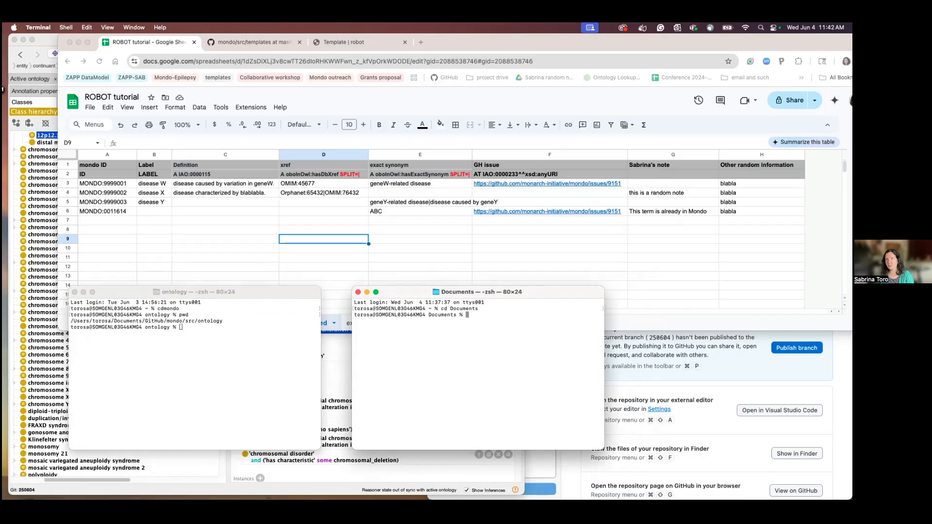
{"action": "type", "text": "cd Gi"}
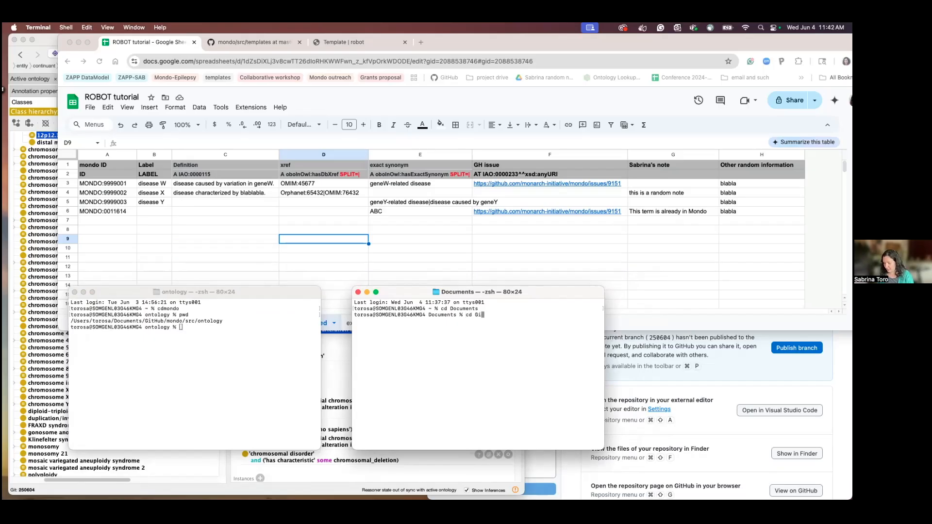
{"action": "key", "text": "Tab"}
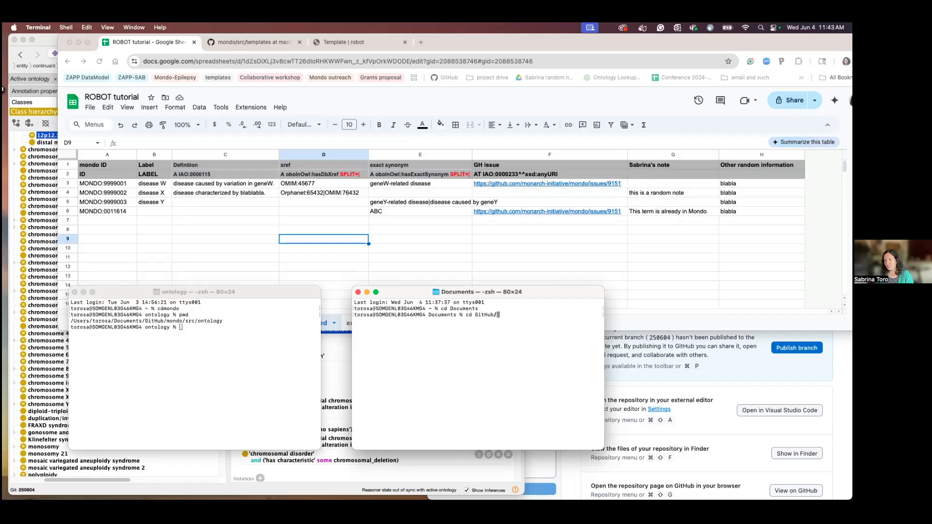
{"action": "key", "text": "Return"}
Change into the mondo repository folder and its src subfolder in the second terminal window.
{"action": "type", "text": "cd m"}
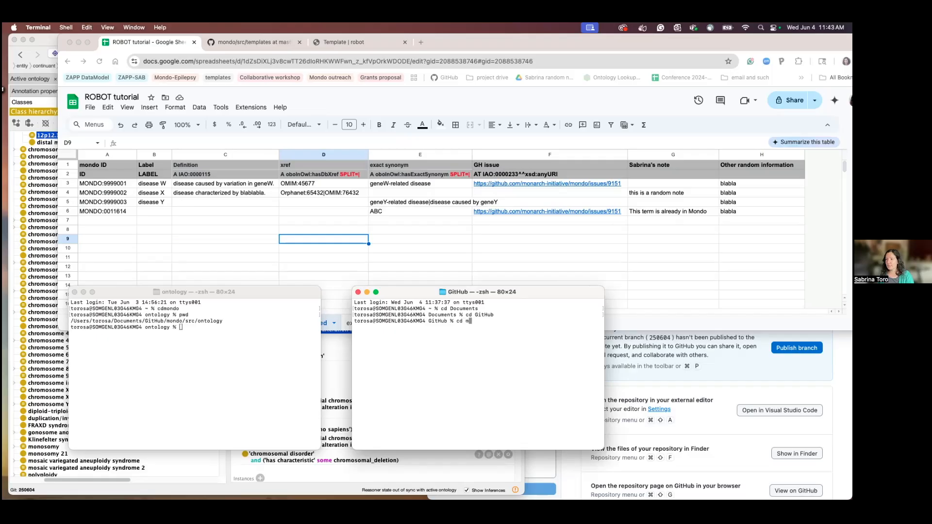
{"action": "type", "text": "ondo"}
{"action": "key", "text": "Return"}
{"action": "type", "text": "cd ont"}
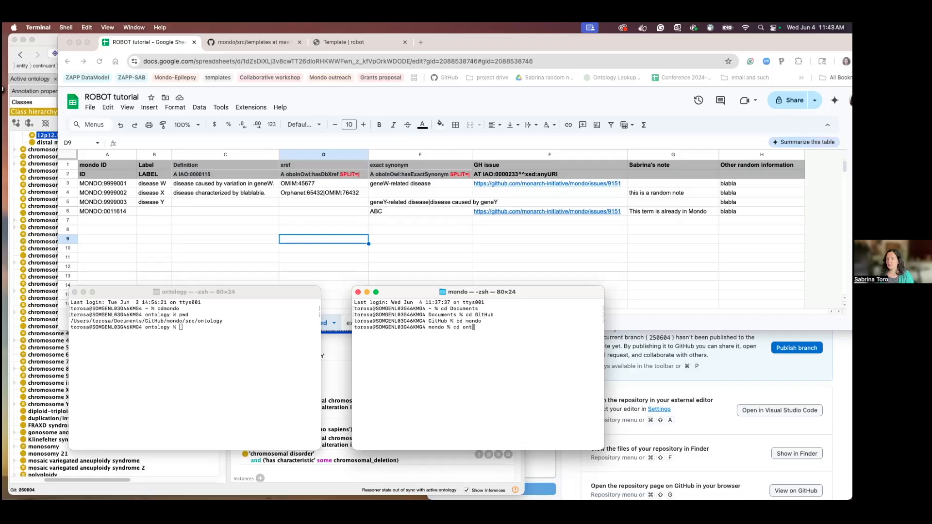
{"action": "type", "text": "o"}
{"action": "type", "text": "lo"}
{"action": "key", "text": "BackSpace"}
{"action": "key", "text": "BackSpace"}
{"action": "key", "text": "BackSpace"}
{"action": "key", "text": "BackSpace"}
{"action": "key", "text": "BackSpace"}
{"action": "key", "text": "BackSpace"}
{"action": "type", "text": "src"}
{"action": "key", "text": "Return"}
Change into the ontology folder under src and close the second terminal window.
{"action": "type", "text": "cd ont"}
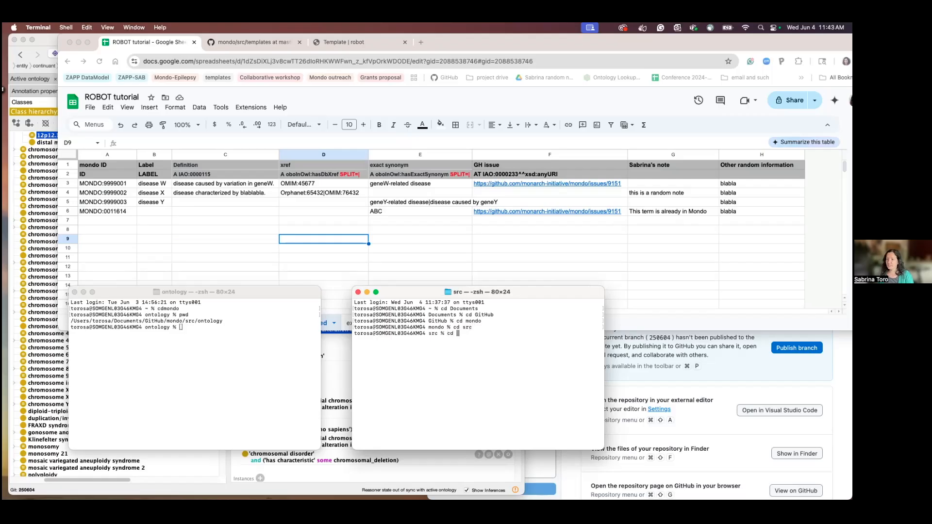
{"action": "type", "text": "ology"}
{"action": "key", "text": "Return"}
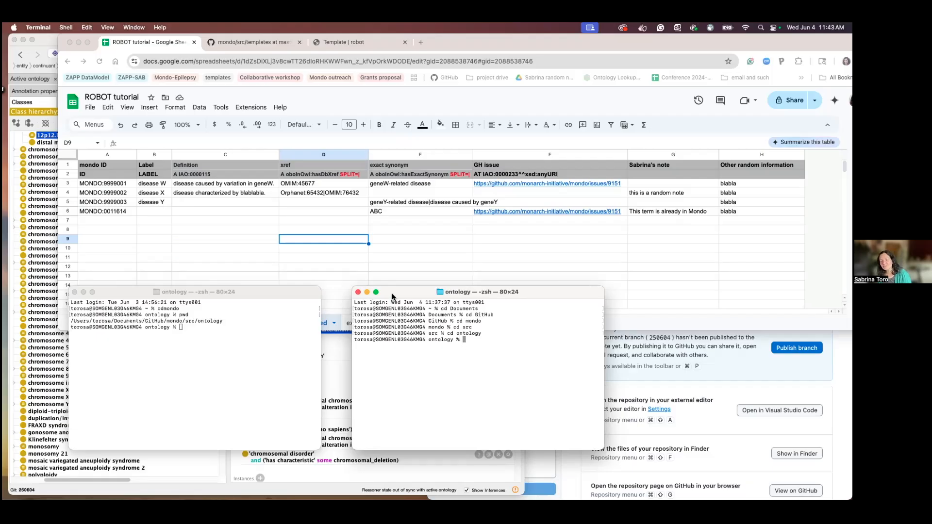
{"action": "left_click_drag", "start_coordinate": [393, 296], "coordinate": [390, 307]}
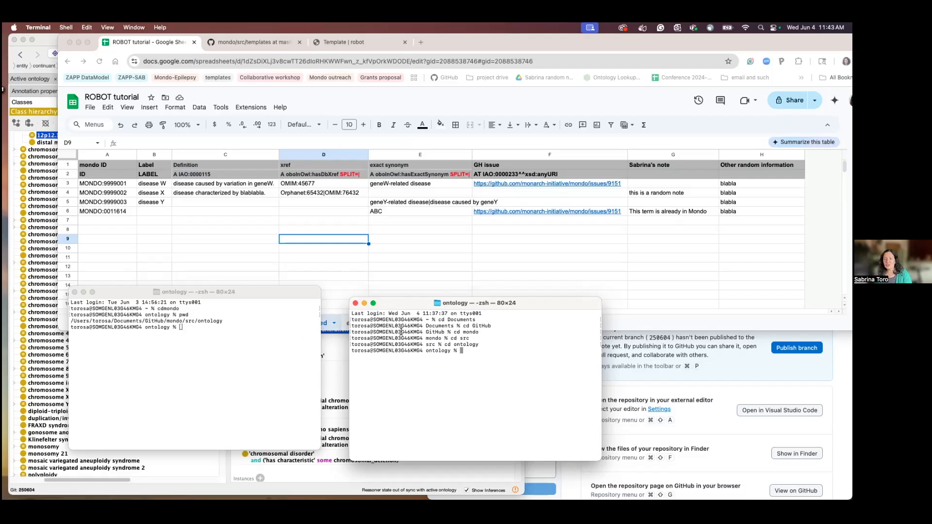
{"action": "left_click", "coordinate": [355, 303]}
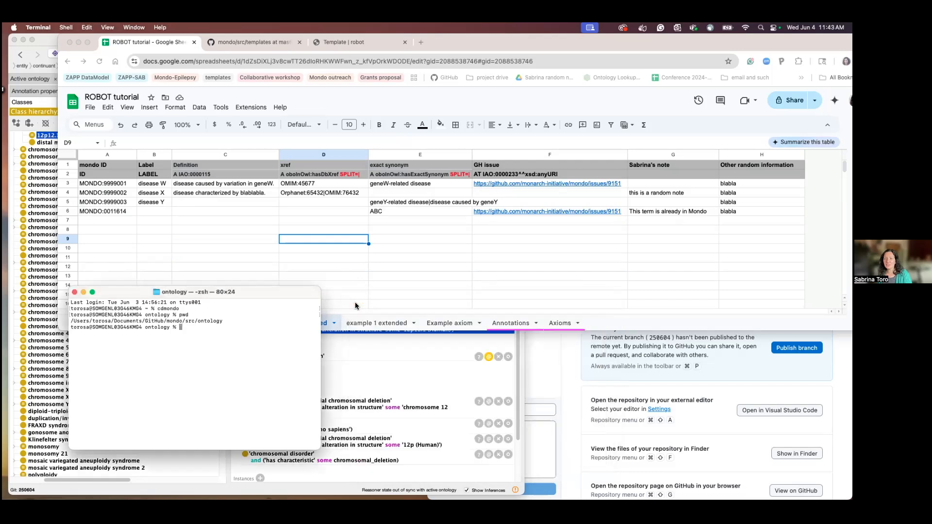
Examine the cdmondo command and the GitHub/mondo/src/ontology part of the printed path in the terminal.
{"action": "left_click_drag", "start_coordinate": [157, 308], "coordinate": [187, 309]}
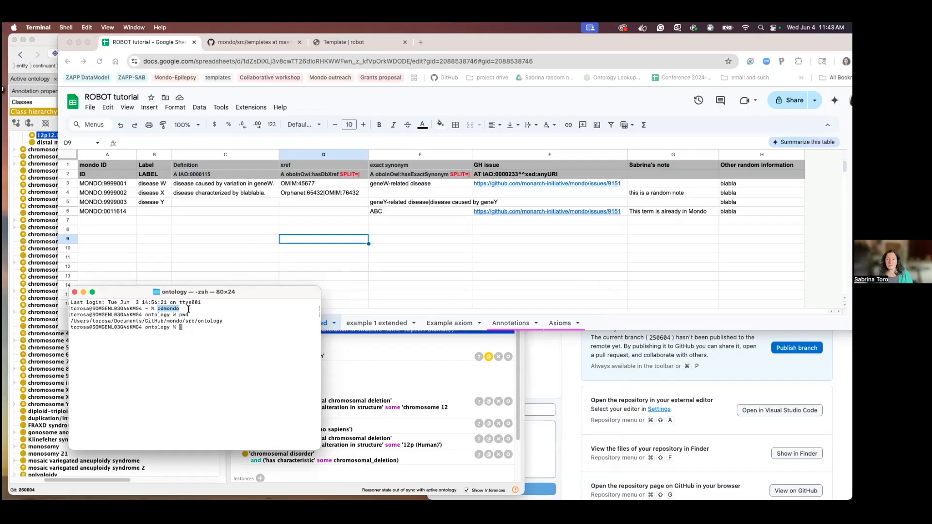
{"action": "triple_click", "coordinate": [97, 323]}
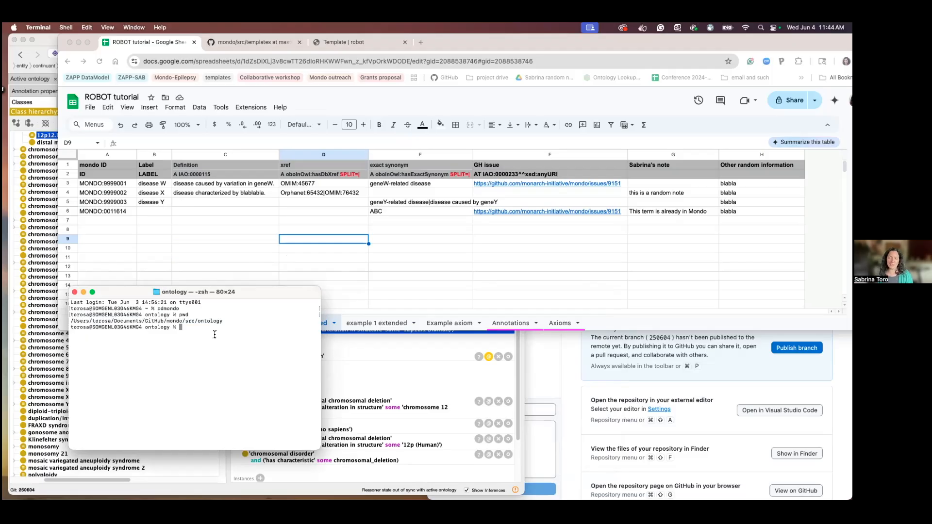
{"action": "left_click_drag", "start_coordinate": [223, 321], "coordinate": [95, 321]}
{"action": "left_click", "coordinate": [206, 330]}
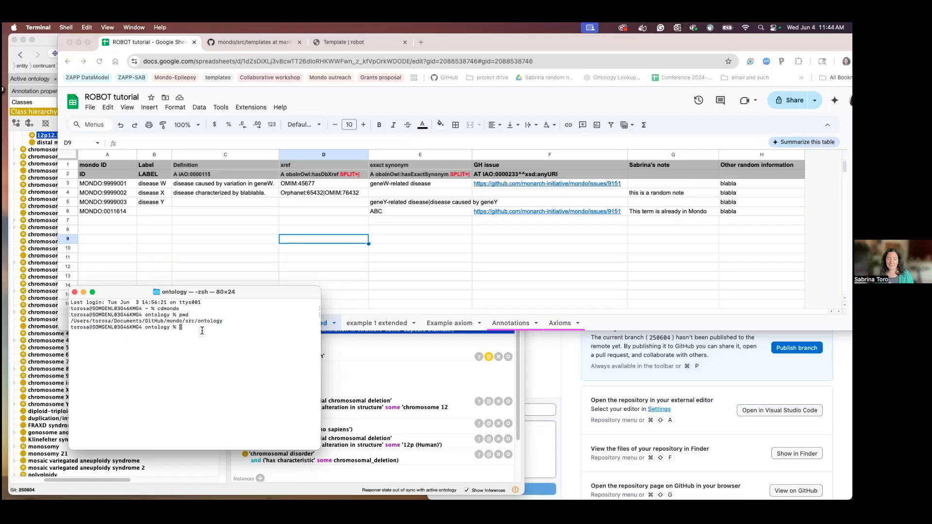
{"action": "left_click_drag", "start_coordinate": [229, 293], "coordinate": [205, 318]}
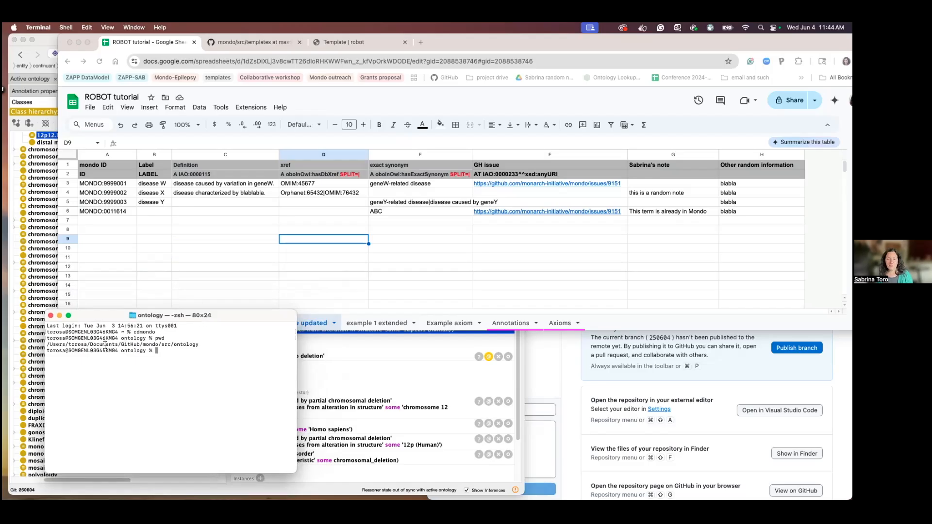
{"action": "left_click_drag", "start_coordinate": [196, 345], "coordinate": [119, 345]}
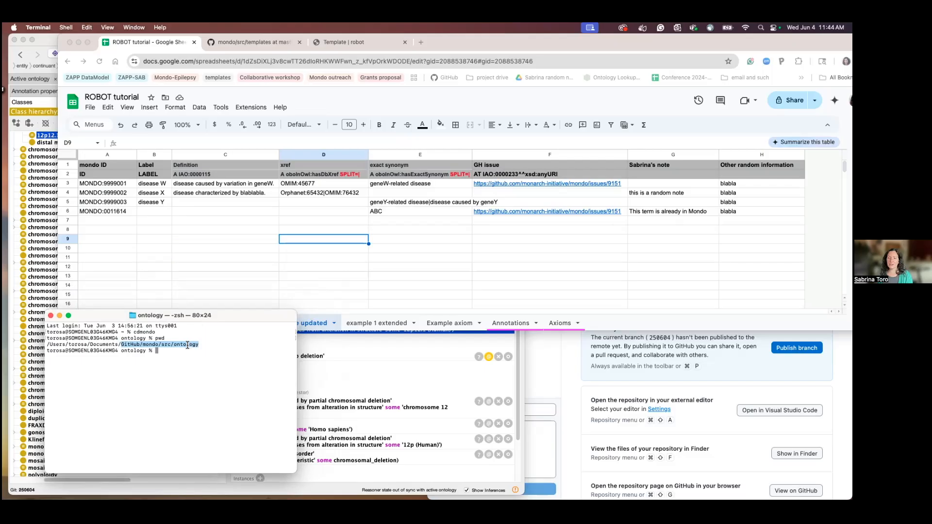
{"action": "left_click", "coordinate": [183, 351]}
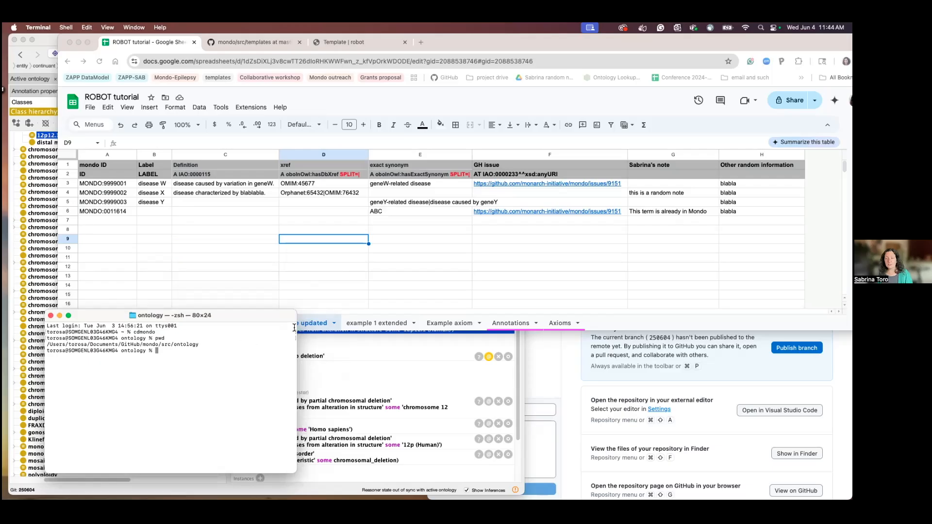
{"action": "mouse_move", "coordinate": [211, 316]}
{"action": "left_mouse_down"}
{"action": "mouse_move", "coordinate": [193, 326]}
{"action": "mouse_move", "coordinate": [202, 319]}
{"action": "left_mouse_up"}
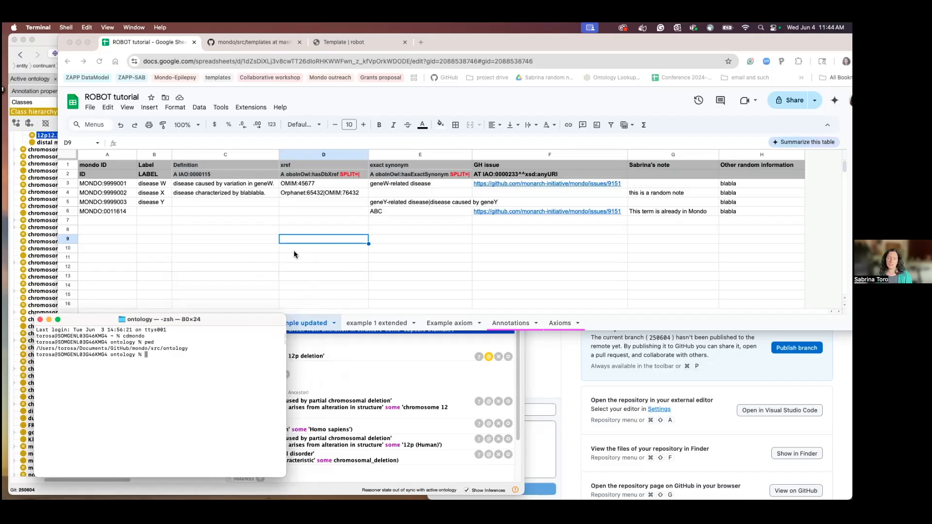
Return to the ROBOT tutorial spreadsheet in Chrome and review the merge_template command on the Resources sheet.
{"action": "left_click", "coordinate": [311, 328]}
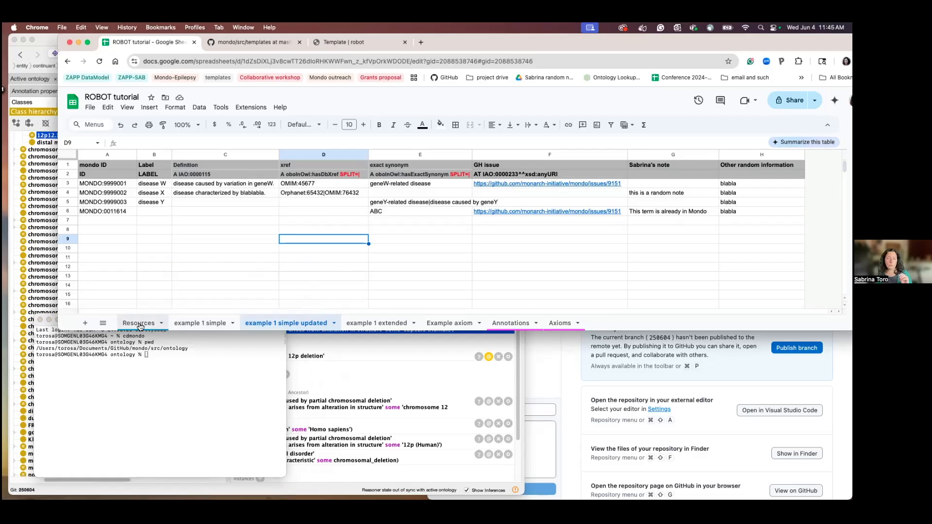
{"action": "left_click", "coordinate": [139, 324]}
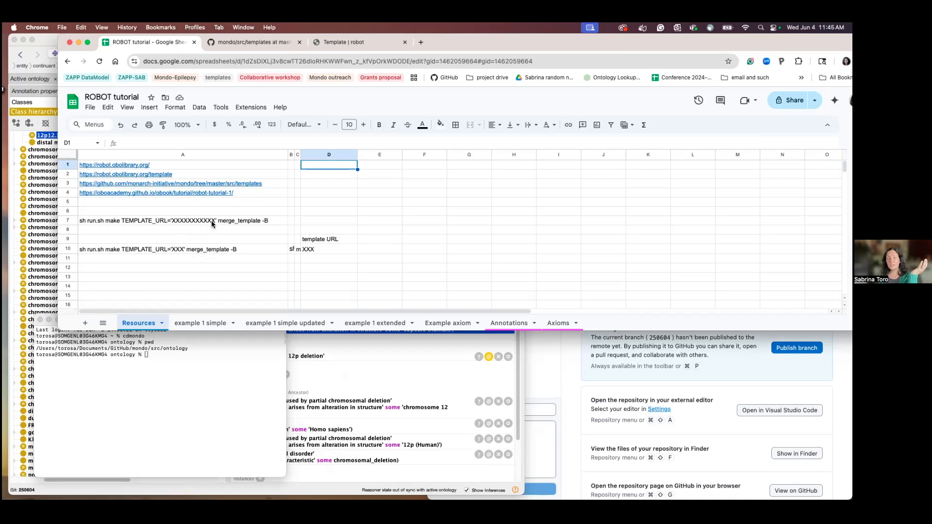
Trim whitespace across all cells of the 'example 1 simple updated' sheet, dismiss the report and clear the selection.
{"action": "left_click", "coordinate": [269, 323]}
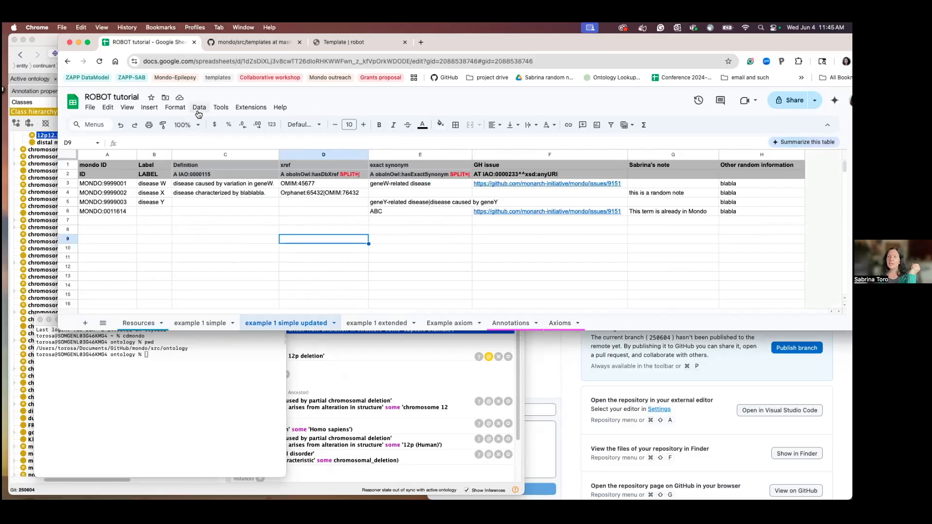
{"action": "left_click", "coordinate": [199, 107]}
{"action": "left_click", "coordinate": [70, 154]}
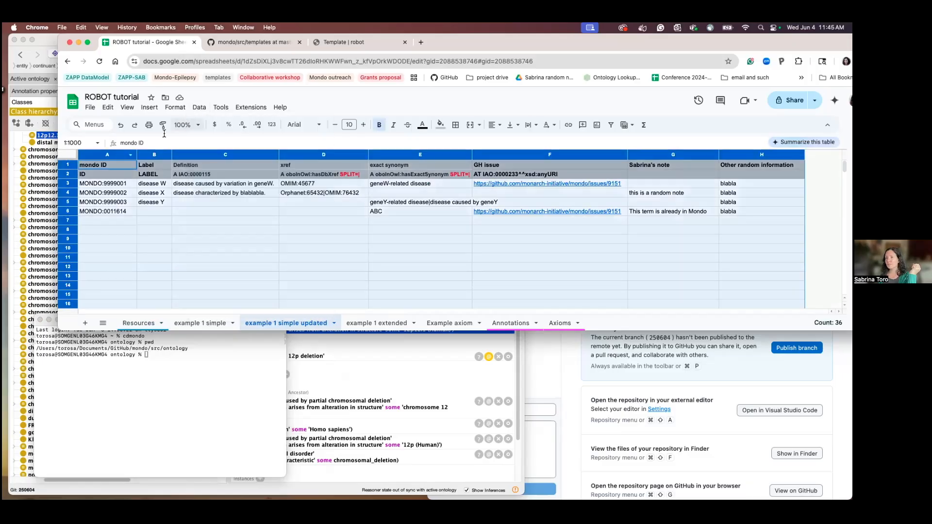
{"action": "left_click", "coordinate": [199, 107]}
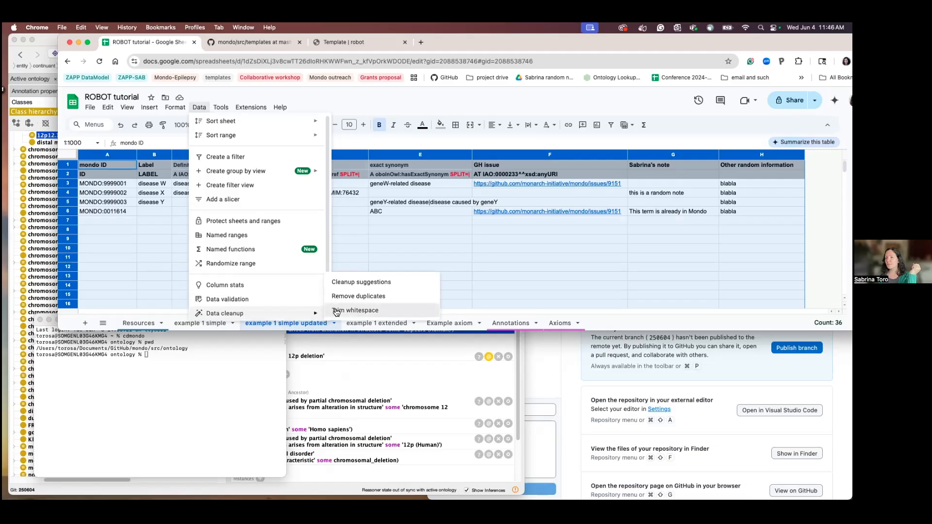
{"action": "left_click", "coordinate": [339, 311]}
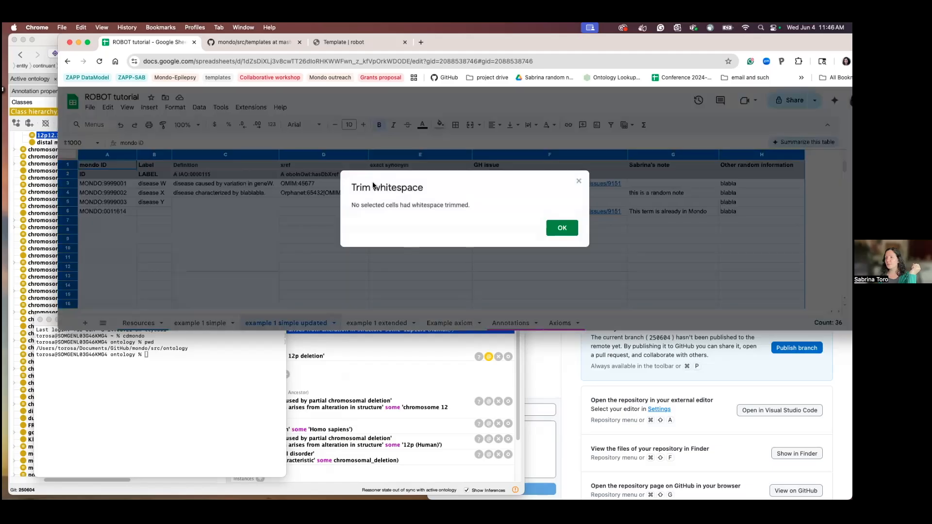
{"action": "left_click", "coordinate": [562, 228]}
{"action": "left_click", "coordinate": [203, 229]}
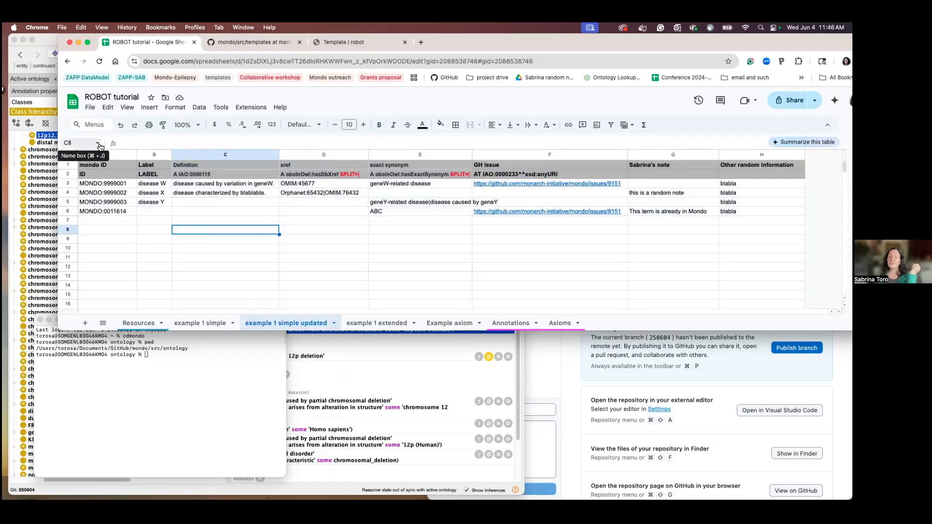
Publish only the 'example 1 simple updated' sheet to the web as tab-separated values (.tsv) and confirm the publication.
{"action": "left_click", "coordinate": [90, 108]}
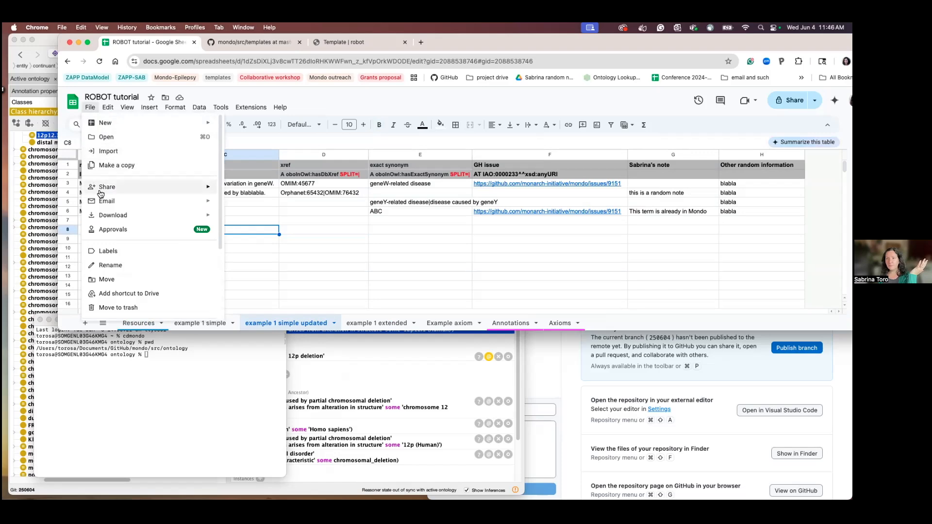
{"action": "mouse_move", "coordinate": [102, 192]}
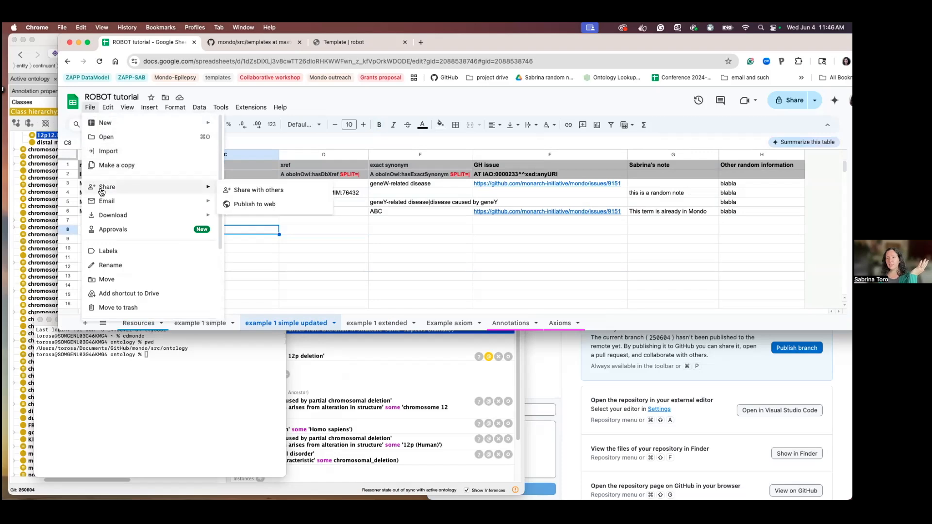
{"action": "left_click", "coordinate": [256, 207]}
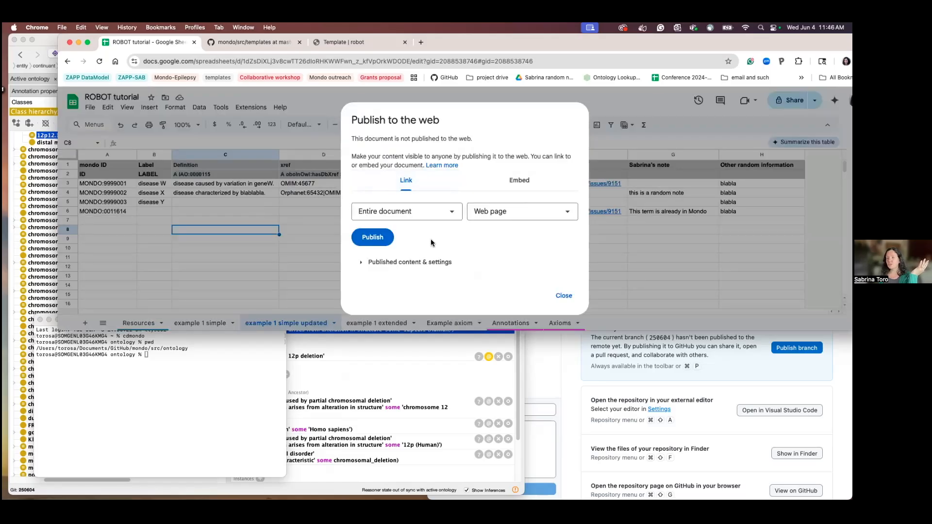
{"action": "left_click", "coordinate": [452, 214]}
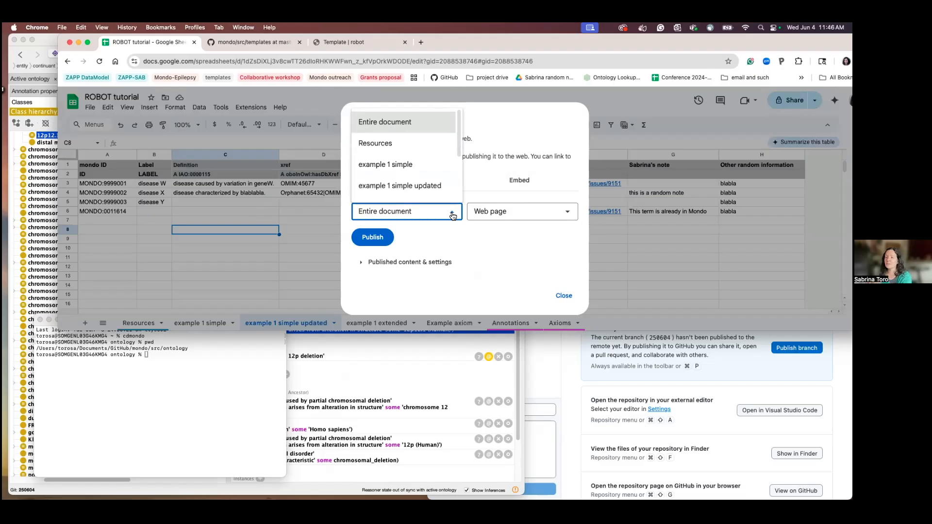
{"action": "left_click", "coordinate": [398, 190]}
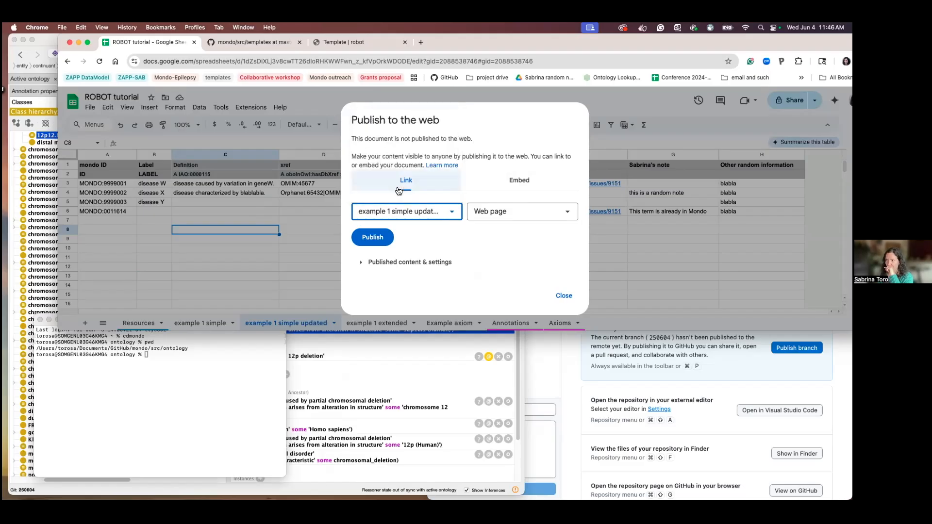
{"action": "left_click", "coordinate": [509, 216]}
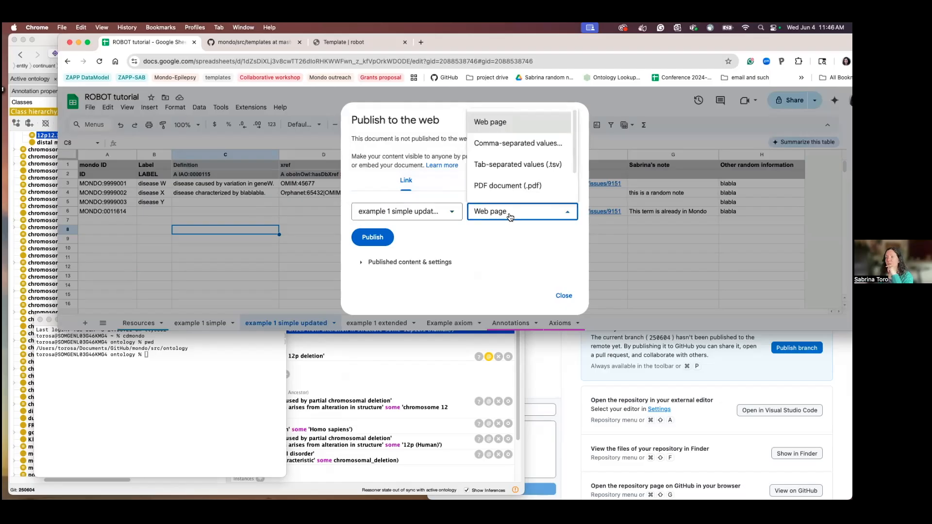
{"action": "left_click", "coordinate": [506, 166]}
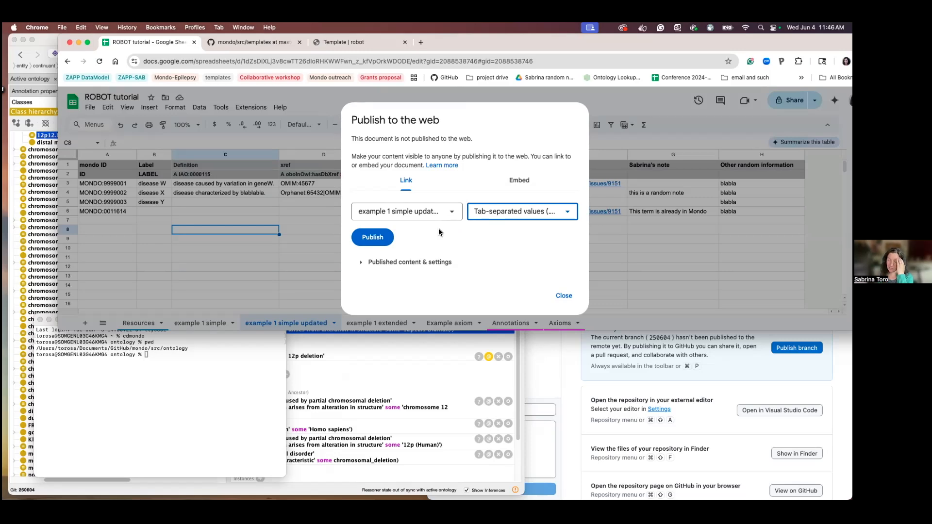
{"action": "left_click", "coordinate": [372, 238]}
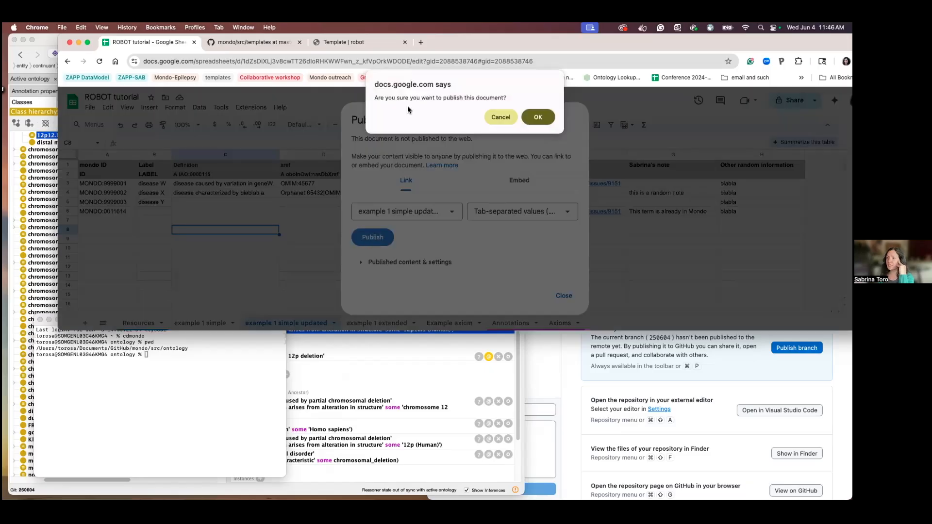
{"action": "left_click", "coordinate": [538, 117]}
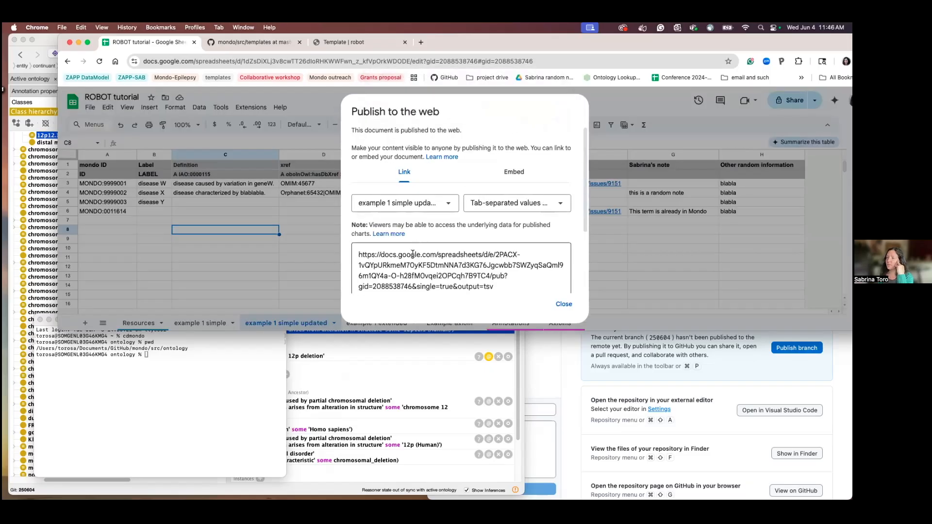
Copy the published TSV link, close the publishing dialog and paste the link into template URL cell D10 on the Resources sheet.
{"action": "scroll", "coordinate": [460, 259], "scroll_direction": "down", "scroll_amount": 3}
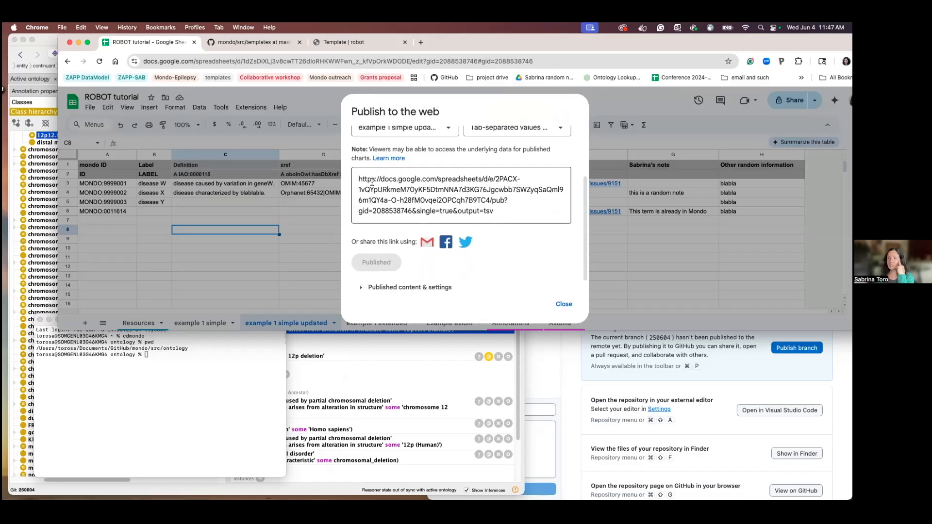
{"action": "left_click_drag", "start_coordinate": [357, 177], "coordinate": [439, 202]}
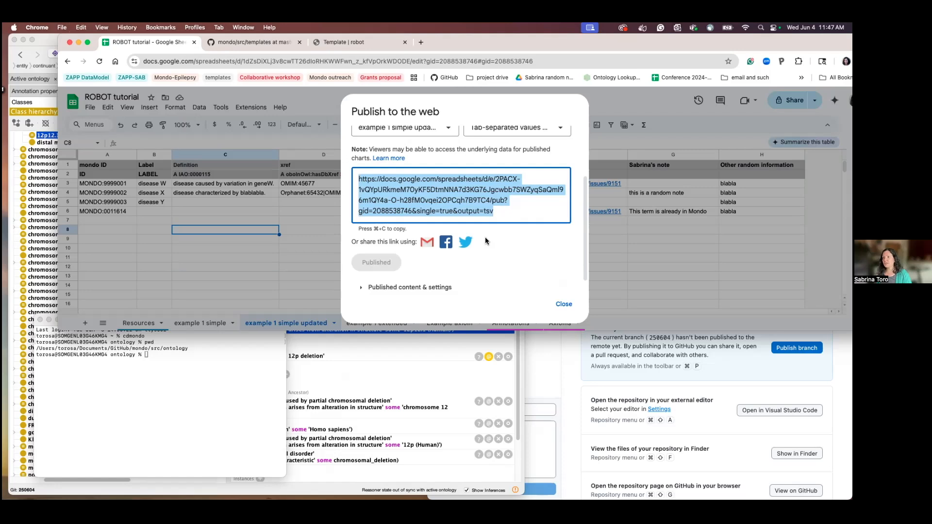
{"action": "left_click", "coordinate": [564, 304]}
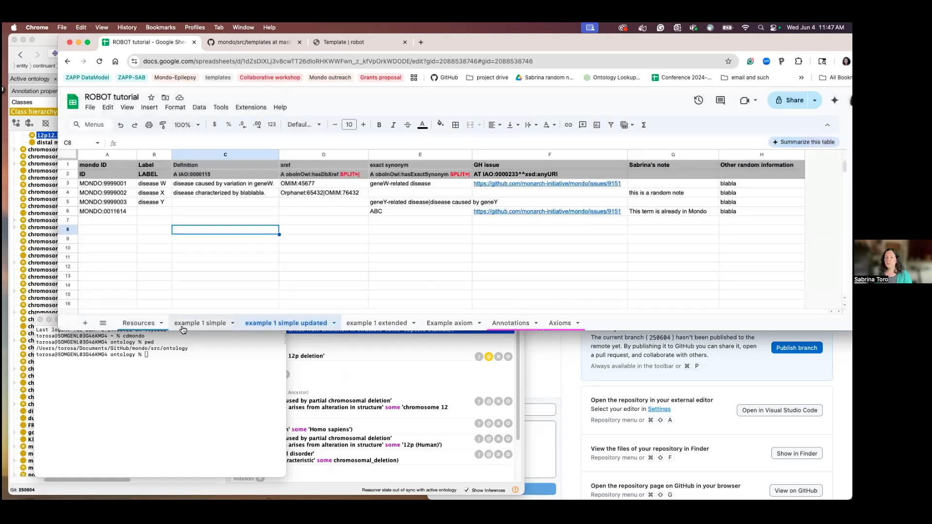
{"action": "left_click", "coordinate": [154, 323]}
{"action": "left_click", "coordinate": [312, 252]}
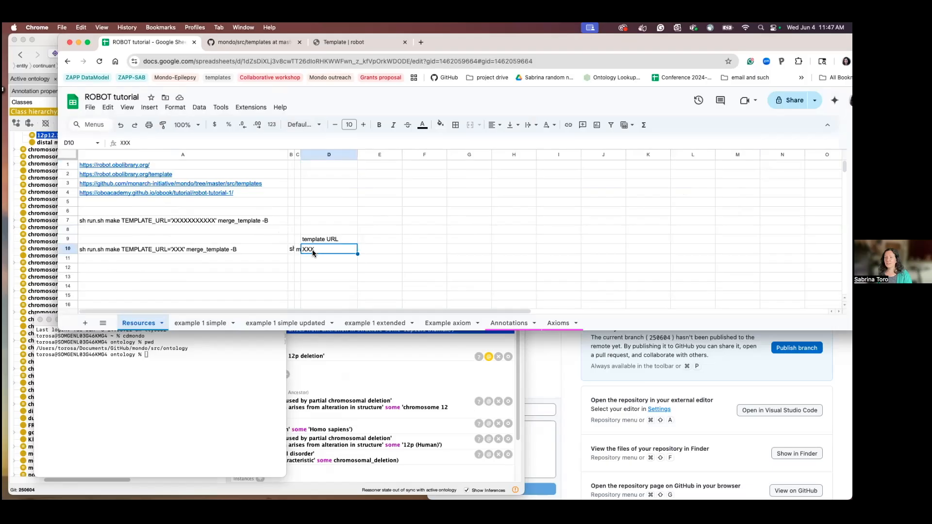
{"action": "key", "text": "super+v"}
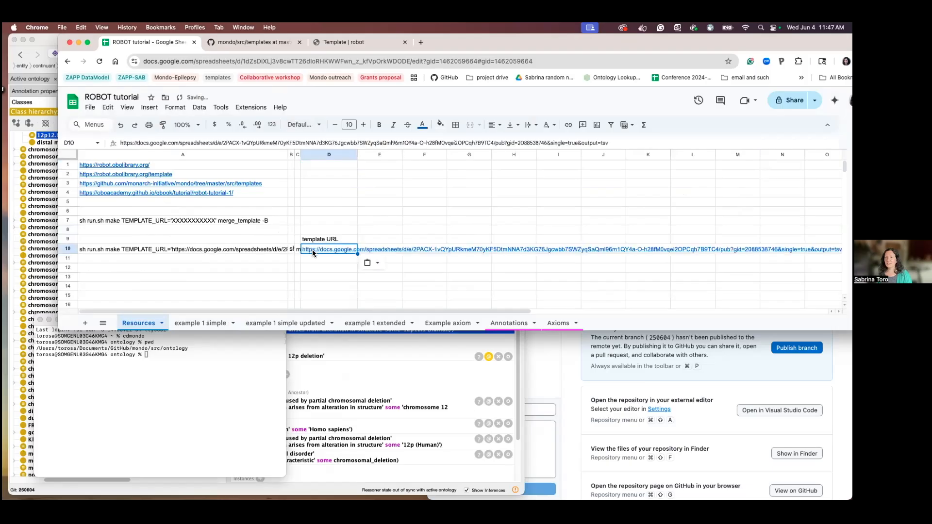
Copy the assembled merge_template command from cell A10 and run it in the terminal's ontology folder.
{"action": "left_click", "coordinate": [251, 249]}
{"action": "key", "text": "super+c"}
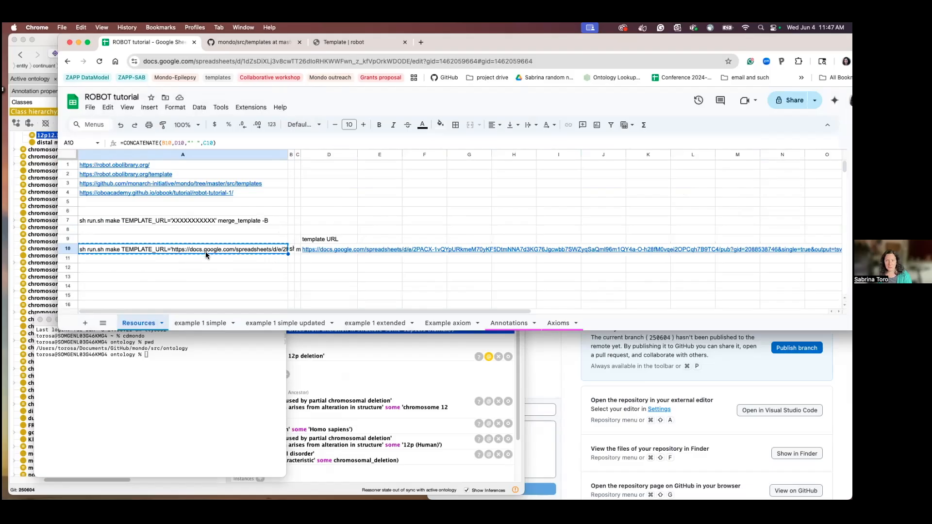
{"action": "mouse_move", "coordinate": [327, 251]}
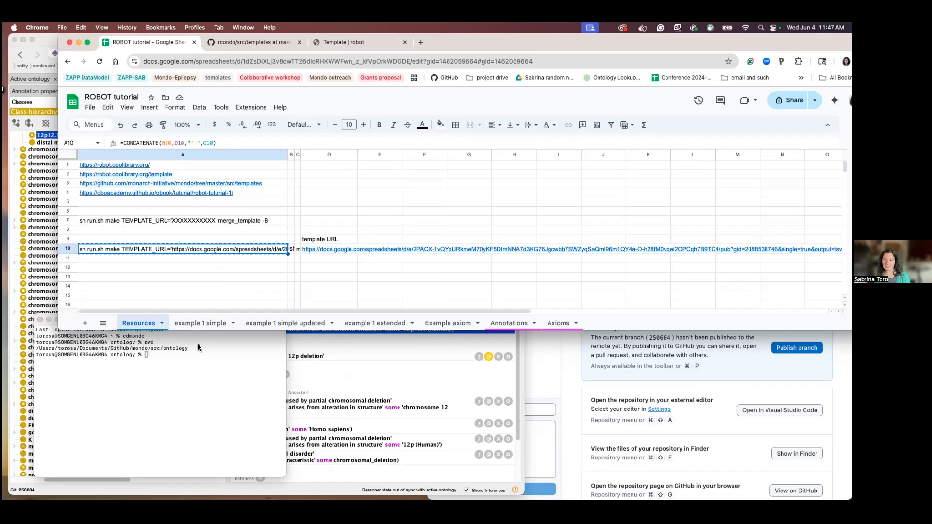
{"action": "left_click", "coordinate": [191, 360]}
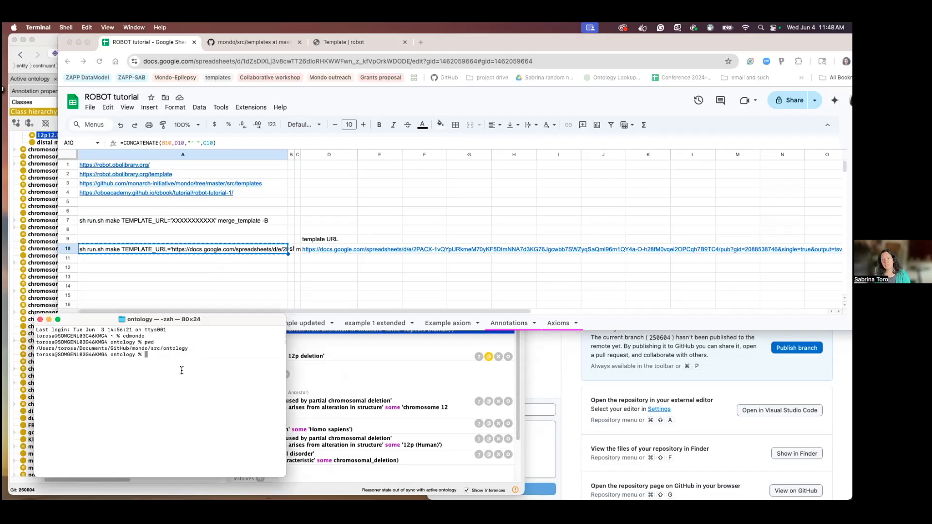
{"action": "key", "text": "super+v"}
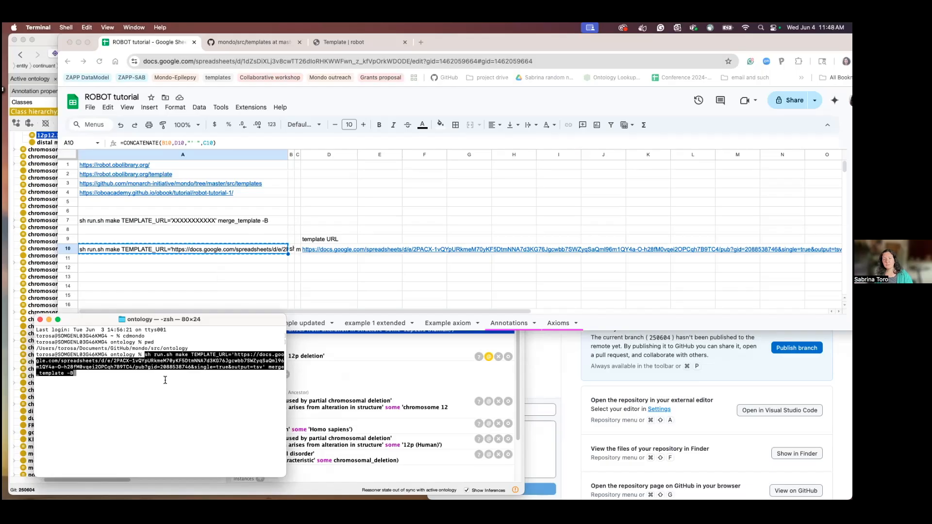
{"action": "key", "text": "Return"}
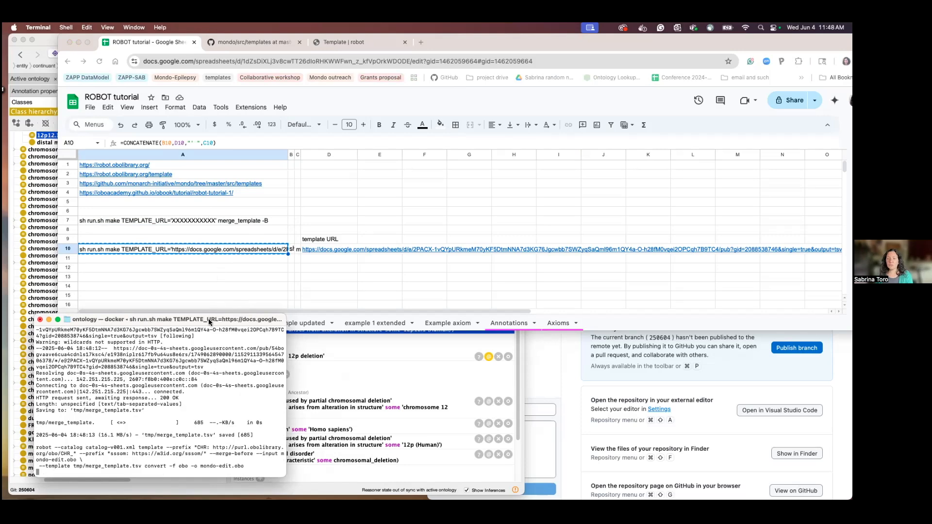
Enlarge the Resources sheet to 200% to examine the merge_template commands and template URL, and return it to 100%.
{"action": "left_click_drag", "start_coordinate": [208, 321], "coordinate": [208, 290]}
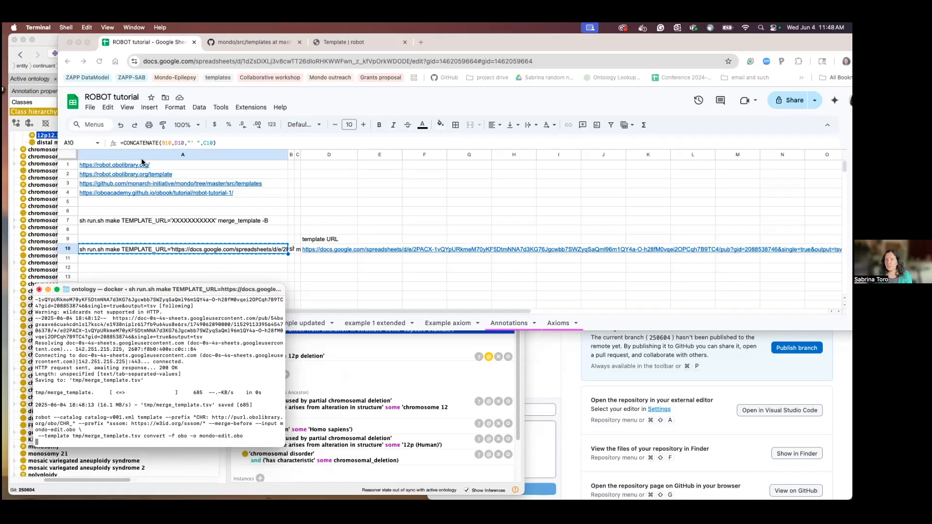
{"action": "left_click", "coordinate": [199, 129]}
{"action": "left_click", "coordinate": [199, 126]}
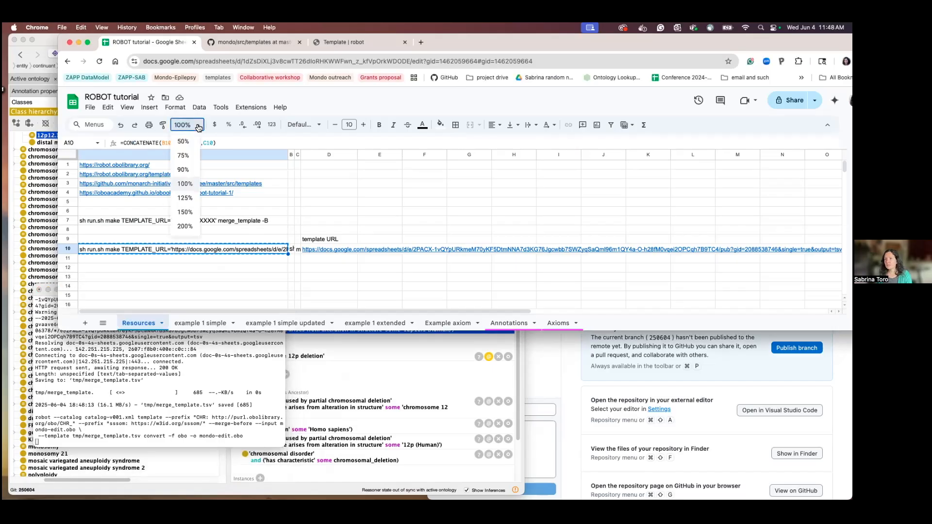
{"action": "left_click", "coordinate": [188, 230]}
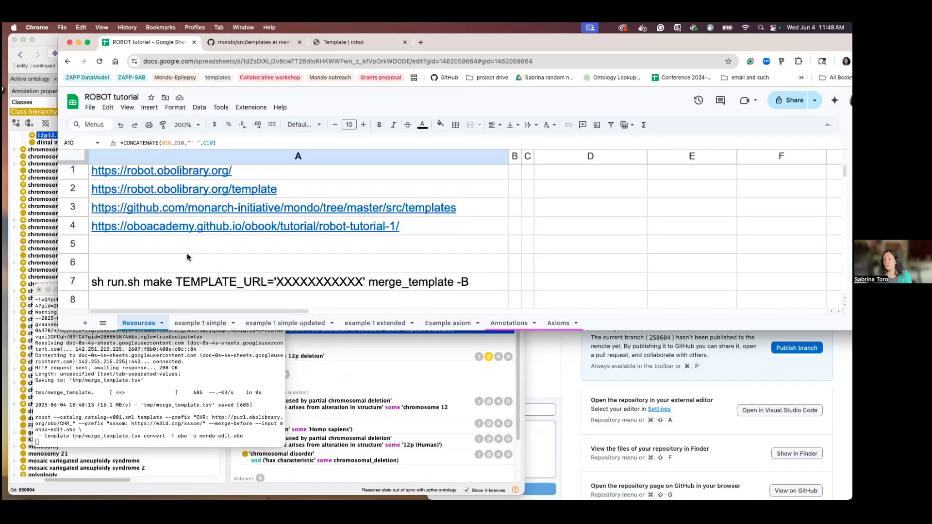
{"action": "scroll", "coordinate": [187, 253], "scroll_direction": "down", "scroll_amount": 3}
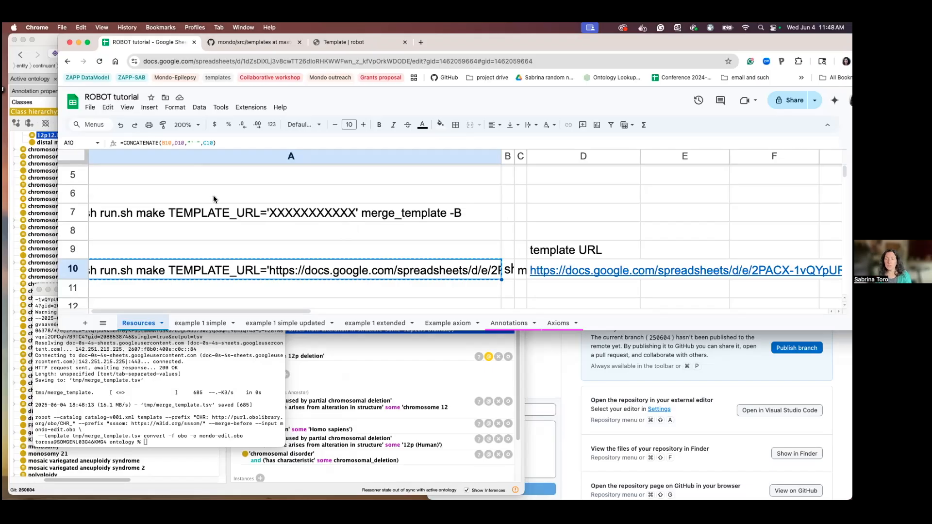
{"action": "left_click", "coordinate": [186, 125]}
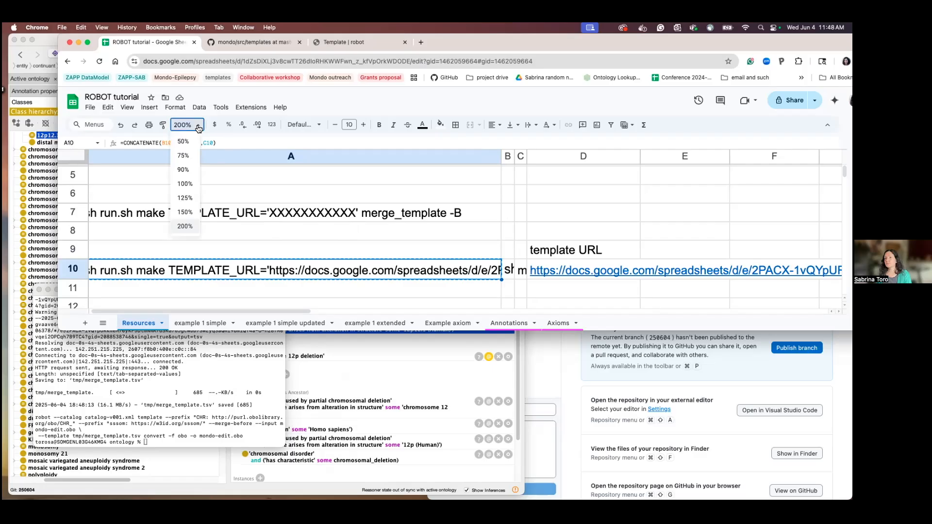
{"action": "left_click", "coordinate": [188, 185]}
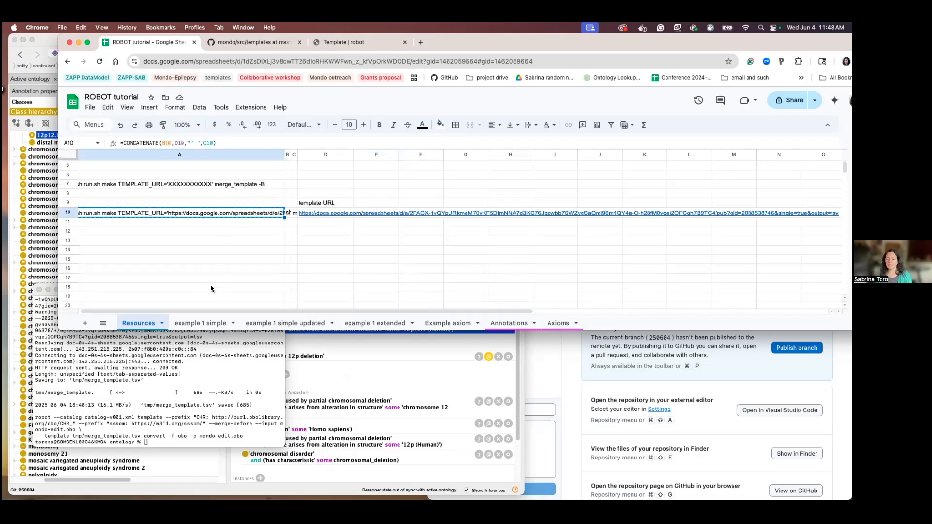
Copy the placeholder merge_template command from cell A7 into a new terminal window placed beside the first one.
{"action": "left_click", "coordinate": [193, 366]}
{"action": "left_click_drag", "start_coordinate": [168, 290], "coordinate": [167, 262]}
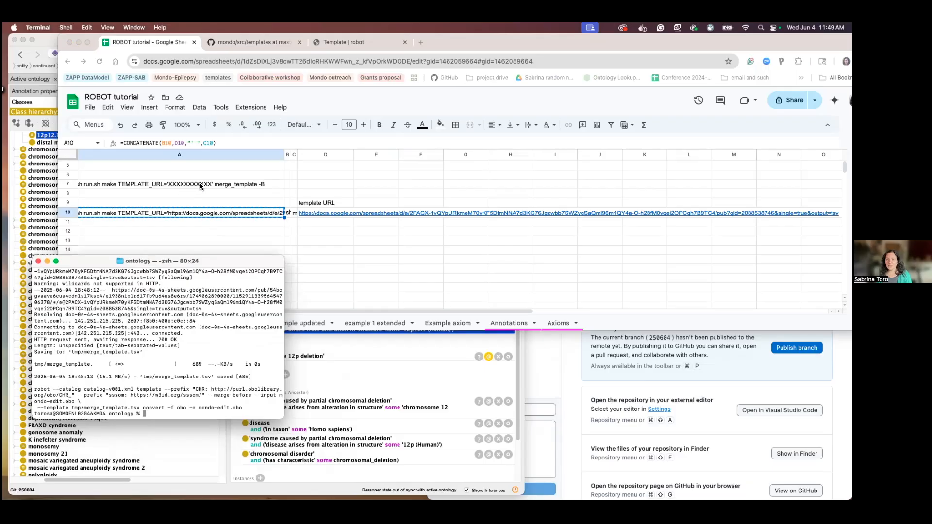
{"action": "left_click", "coordinate": [153, 184]}
{"action": "left_click", "coordinate": [152, 184]}
{"action": "key", "text": "super+c"}
{"action": "left_click", "coordinate": [238, 406]}
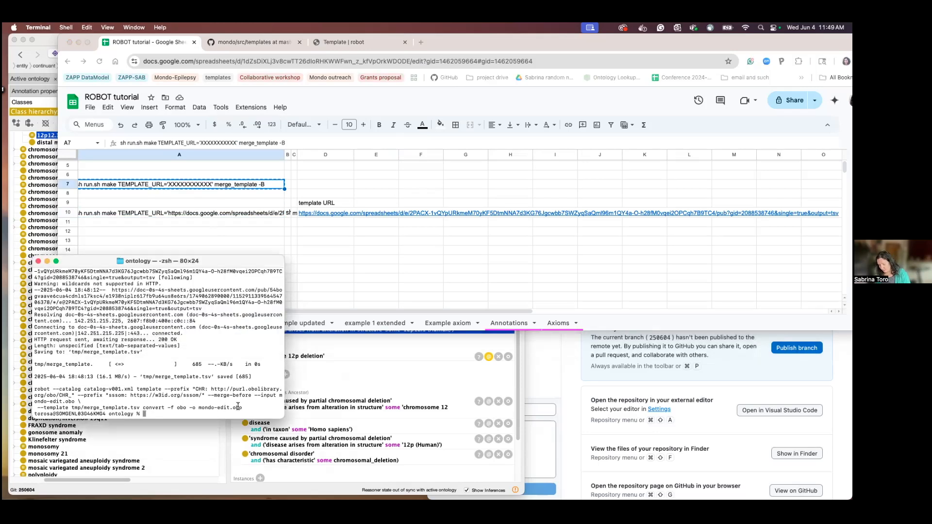
{"action": "key", "text": "super+n"}
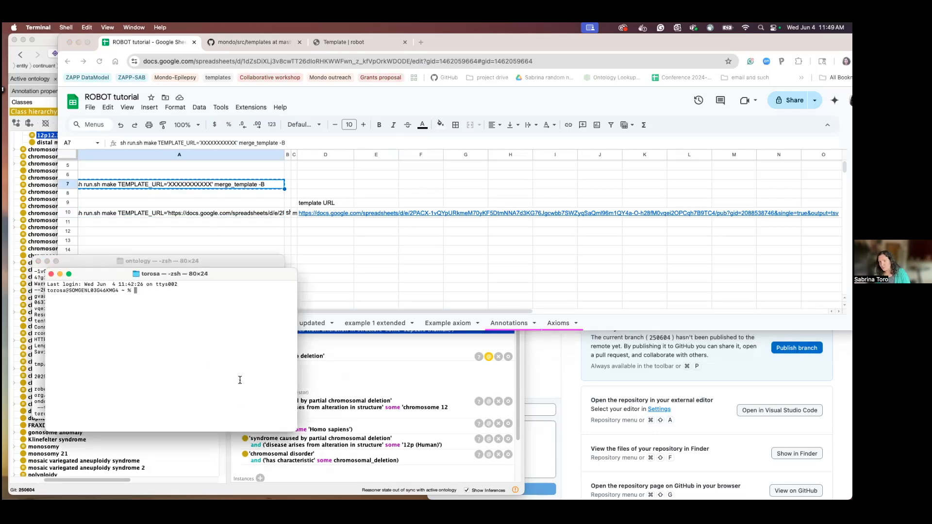
{"action": "left_click_drag", "start_coordinate": [283, 270], "coordinate": [497, 260]}
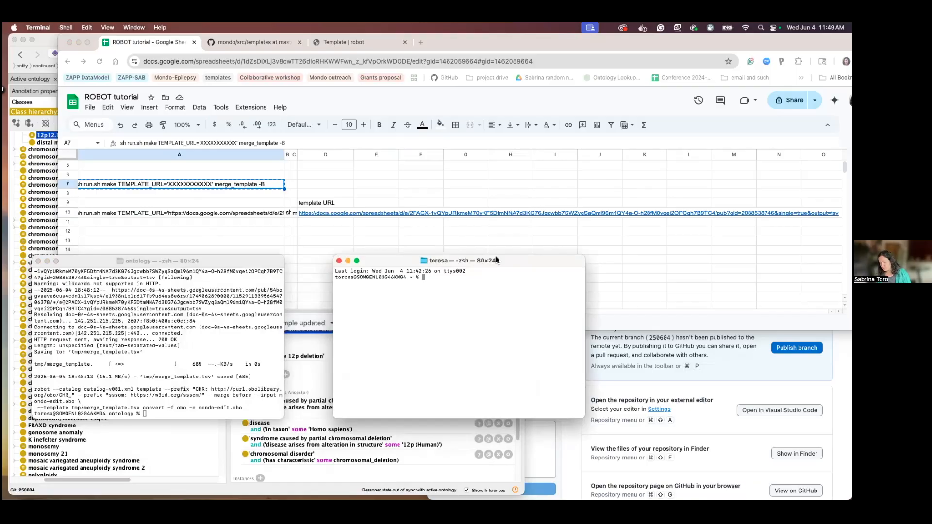
{"action": "key", "text": "super+v"}
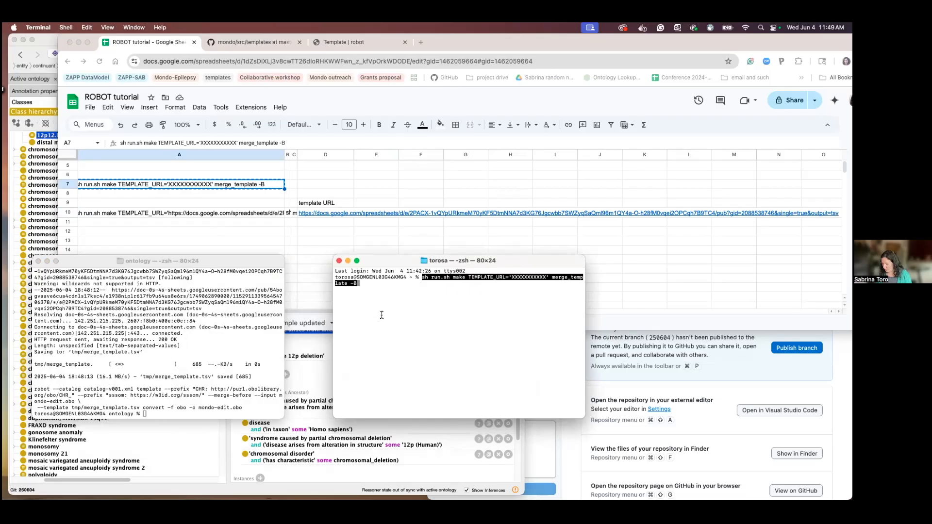
Delete the X placeholder between the TEMPLATE_URL quotes in the pasted command, leaving TEMPLATE_URL=''.
{"action": "key", "text": "Left"}
{"action": "key", "text": "Left"}
{"action": "key", "text": "Left"}
{"action": "key", "text": "Left"}
{"action": "key", "text": "Left"}
{"action": "key", "text": "Left"}
{"action": "key", "text": "Left"}
{"action": "key", "text": "Left"}
{"action": "key", "text": "Left"}
{"action": "key", "text": "Left"}
{"action": "key", "text": "Left"}
{"action": "key", "text": "Left"}
{"action": "key", "text": "Left"}
{"action": "key", "text": "Left"}
{"action": "key", "text": "Left"}
{"action": "key", "text": "Left"}
{"action": "key", "text": "Left"}
{"action": "key", "text": "Left"}
{"action": "key", "text": "Left"}
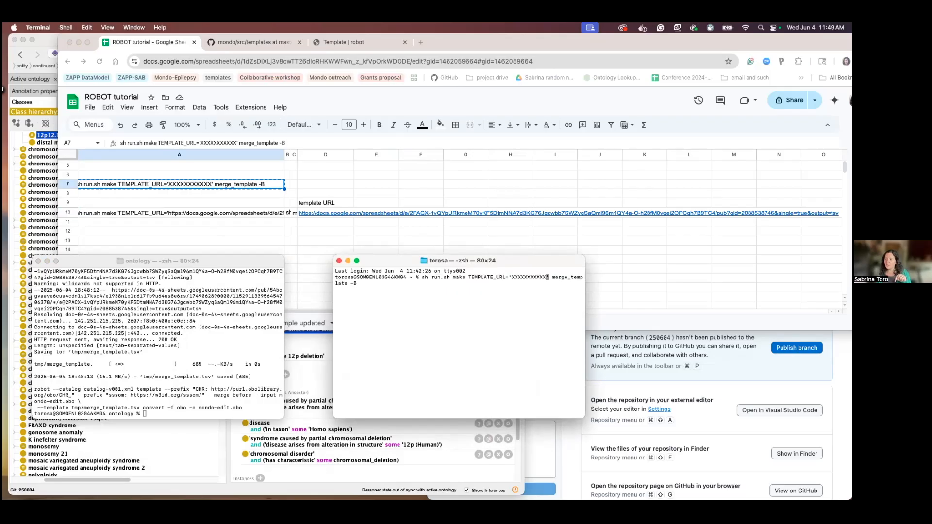
{"action": "key", "text": "BackSpace"}
{"action": "key", "text": "BackSpace"}
{"action": "key", "text": "BackSpace"}
{"action": "key", "text": "BackSpace"}
{"action": "key", "text": "BackSpace"}
{"action": "key", "text": "BackSpace"}
{"action": "key", "text": "BackSpace"}
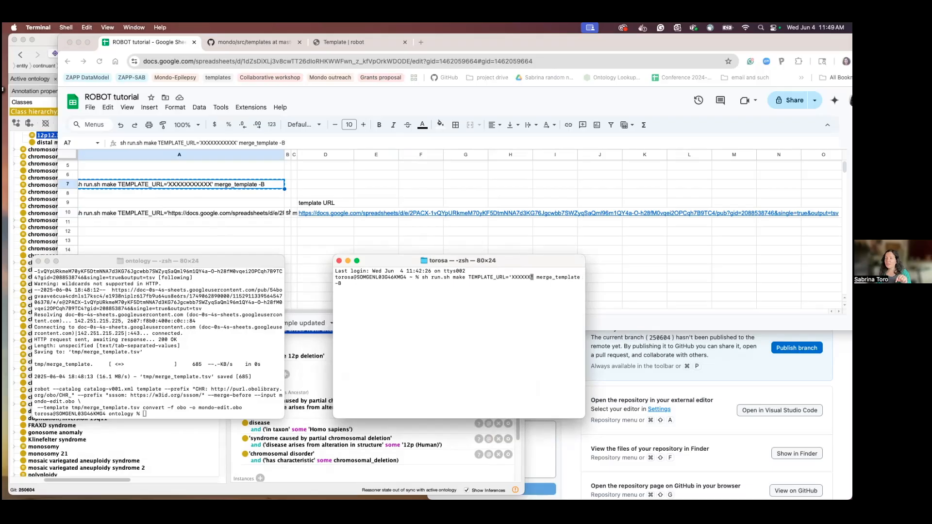
{"action": "key", "text": "BackSpace"}
{"action": "key", "text": "BackSpace"}
{"action": "key", "text": "BackSpace"}
{"action": "key", "text": "BackSpace"}
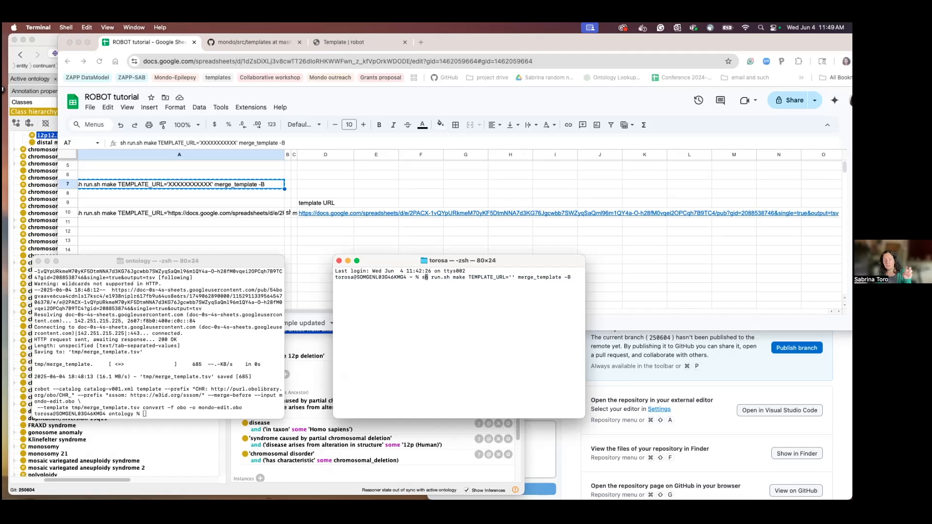
Examine the sh run.sh part of the unfinished terminal command alongside the command rows on the Resources sheet.
{"action": "key", "text": "Right"}
{"action": "key", "text": "Right"}
{"action": "key", "text": "Right"}
{"action": "key", "text": "Right"}
{"action": "key", "text": "Right"}
{"action": "key", "text": "Right"}
{"action": "key", "text": "Right"}
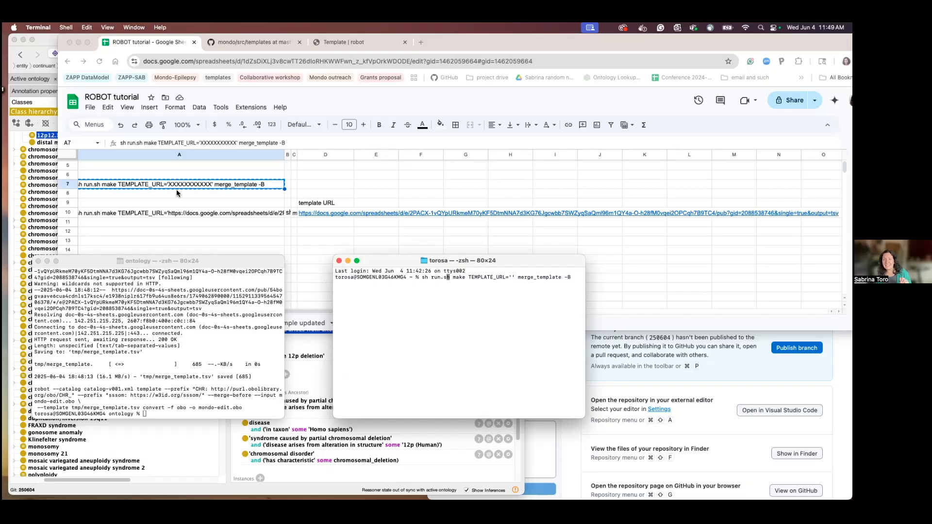
{"action": "scroll", "coordinate": [157, 184], "scroll_direction": "down", "scroll_amount": 1}
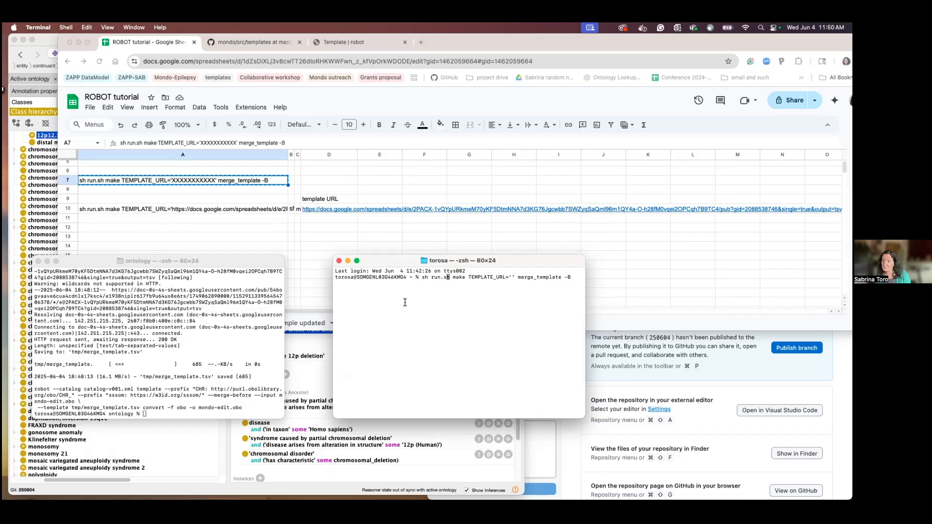
Close the terminal window holding the unfinished command and review the output of the completed merge_template run in the ontology terminal.
{"action": "left_click", "coordinate": [338, 260]}
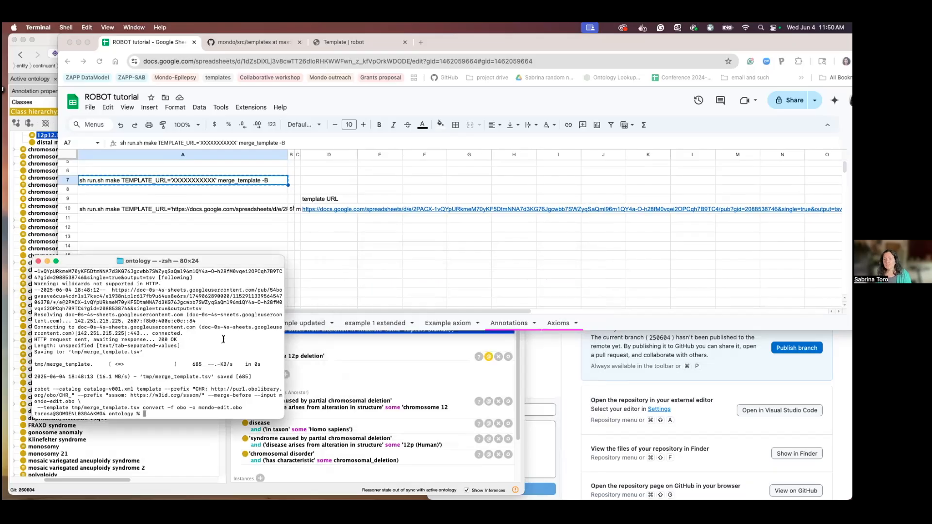
{"action": "left_click_drag", "start_coordinate": [189, 260], "coordinate": [190, 223]}
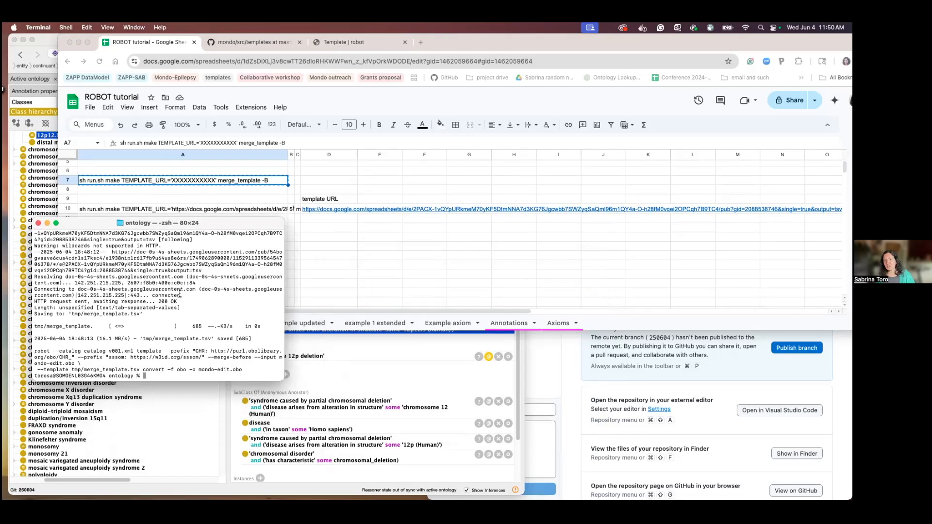
{"action": "scroll", "coordinate": [122, 277], "scroll_direction": "up", "scroll_amount": 8}
{"action": "scroll", "coordinate": [121, 277], "scroll_direction": "down", "scroll_amount": 2}
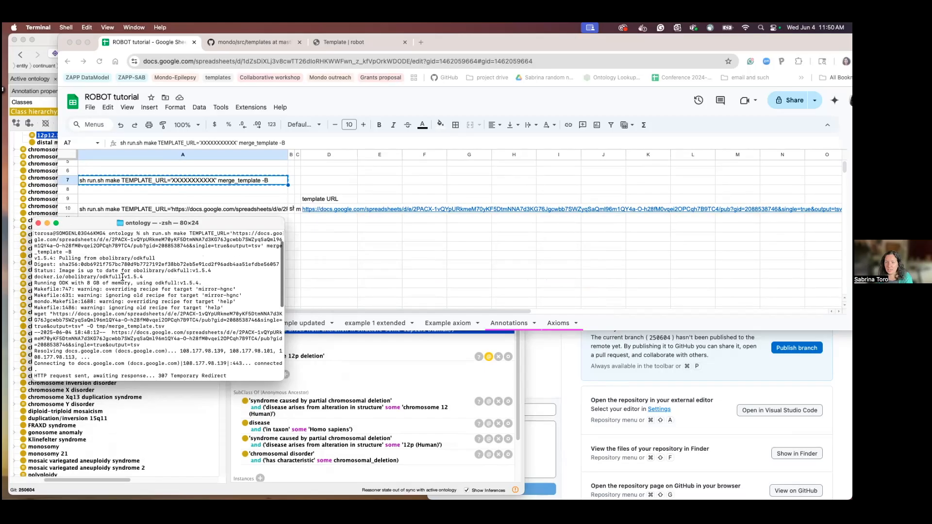
{"action": "scroll", "coordinate": [141, 333], "scroll_direction": "up", "scroll_amount": 4}
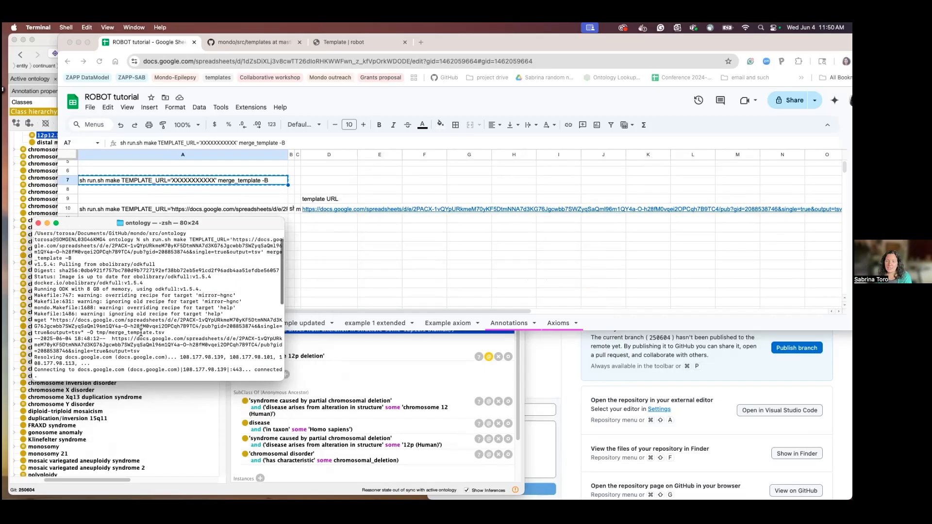
{"action": "scroll", "coordinate": [162, 342], "scroll_direction": "down", "scroll_amount": 2}
{"action": "scroll", "coordinate": [162, 341], "scroll_direction": "down", "scroll_amount": 5}
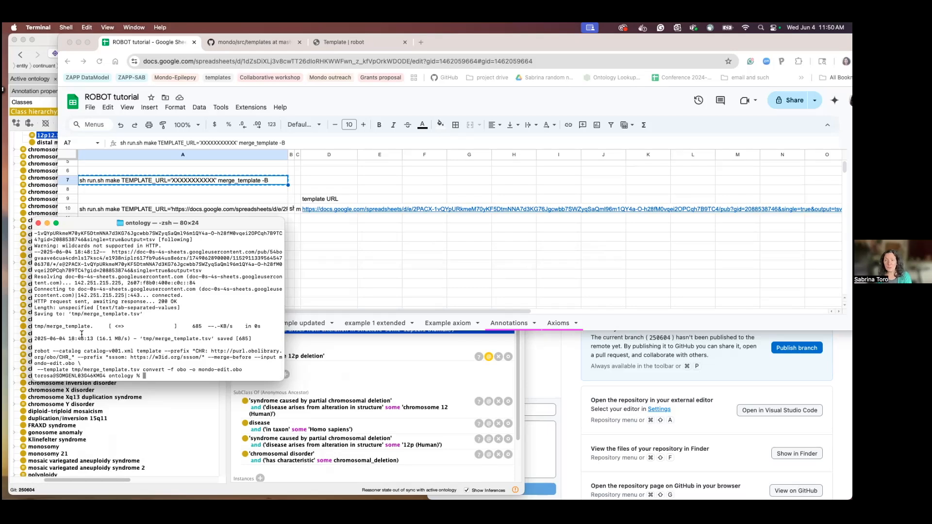
Switch to GitHub Desktop and compare the mondo-edit.obo diff for the ABC synonym and issue link with the example 1 simple updated sheet.
{"action": "left_click", "coordinate": [543, 369]}
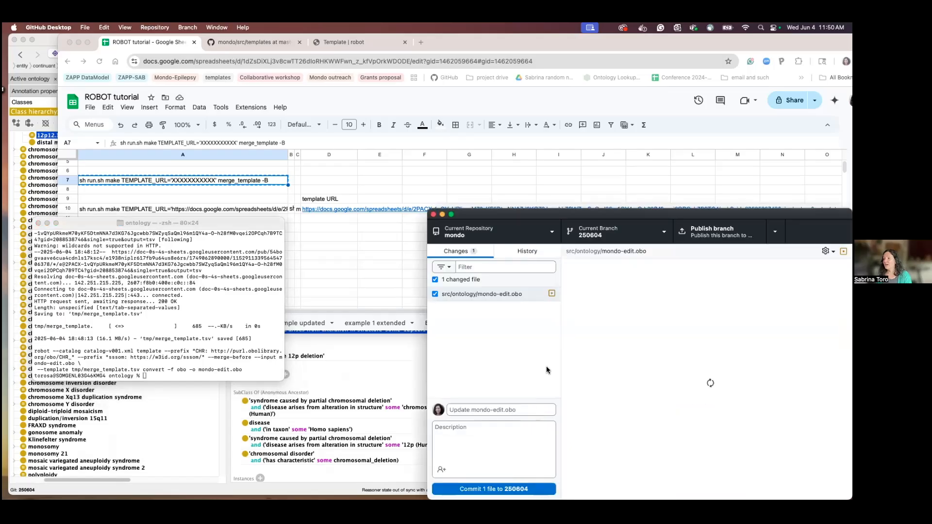
{"action": "mouse_move", "coordinate": [606, 216]}
{"action": "left_mouse_down"}
{"action": "mouse_move", "coordinate": [519, 194]}
{"action": "mouse_move", "coordinate": [596, 211]}
{"action": "left_mouse_up"}
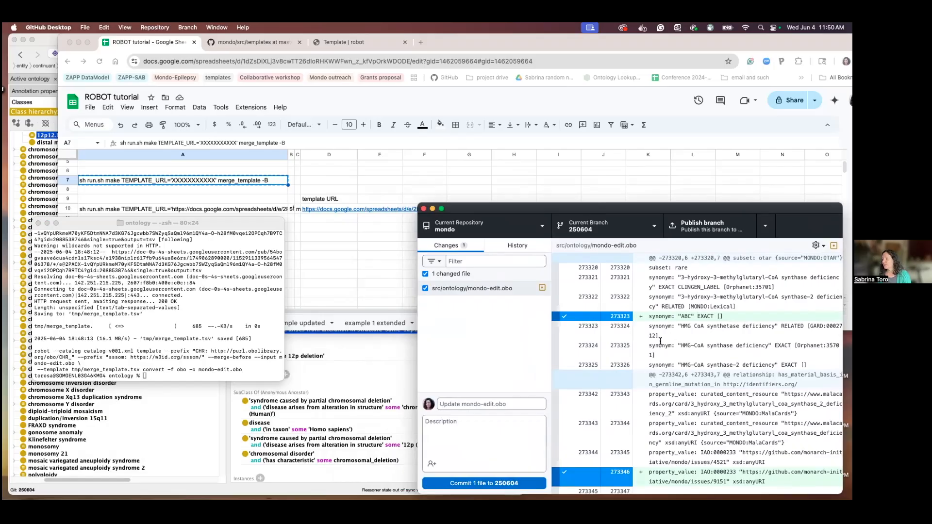
{"action": "scroll", "coordinate": [660, 341], "scroll_direction": "down", "scroll_amount": 2}
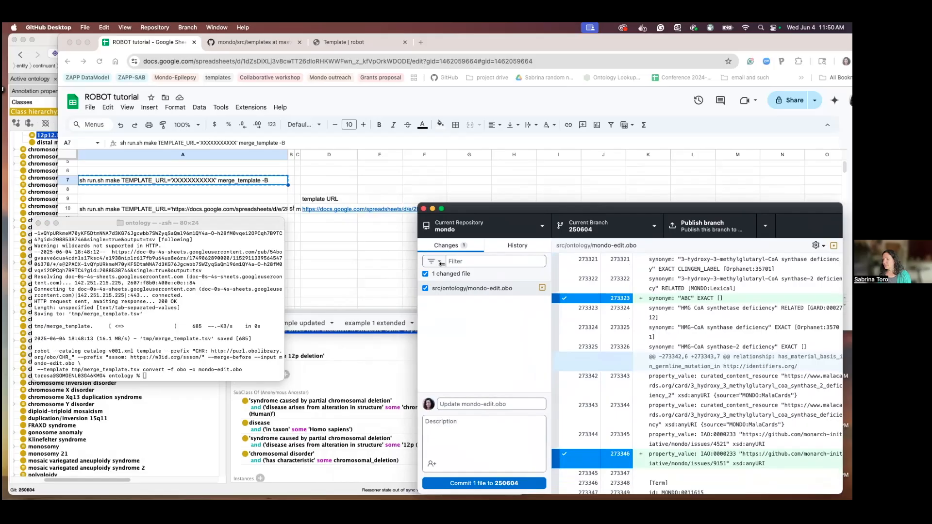
{"action": "left_click", "coordinate": [350, 254]}
{"action": "left_click", "coordinate": [286, 322]}
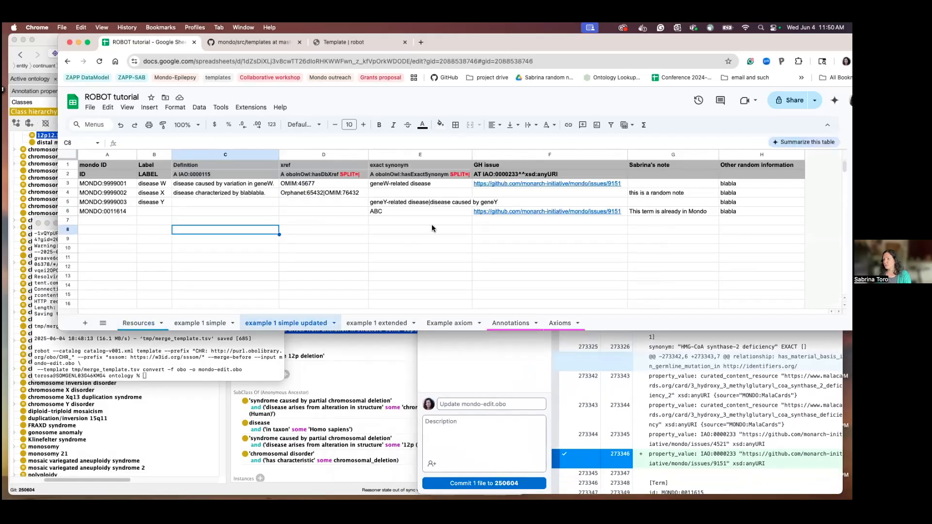
{"action": "left_click", "coordinate": [727, 380]}
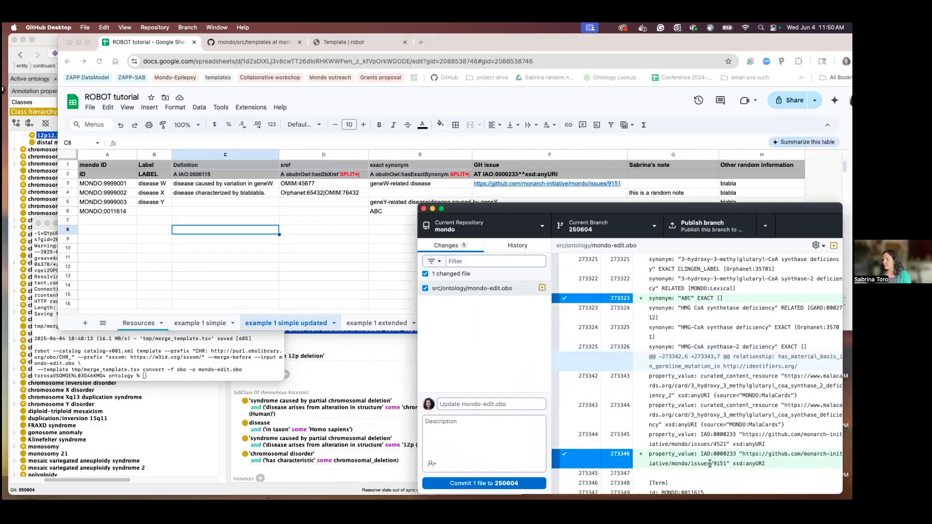
Examine the added terms MONDO:9999001 to MONDO:9999003 in the mondo-edit.obo diff, including the two exact synonyms of disease Y.
{"action": "scroll", "coordinate": [708, 463], "scroll_direction": "down", "scroll_amount": 20}
{"action": "scroll", "coordinate": [708, 463], "scroll_direction": "up", "scroll_amount": 3}
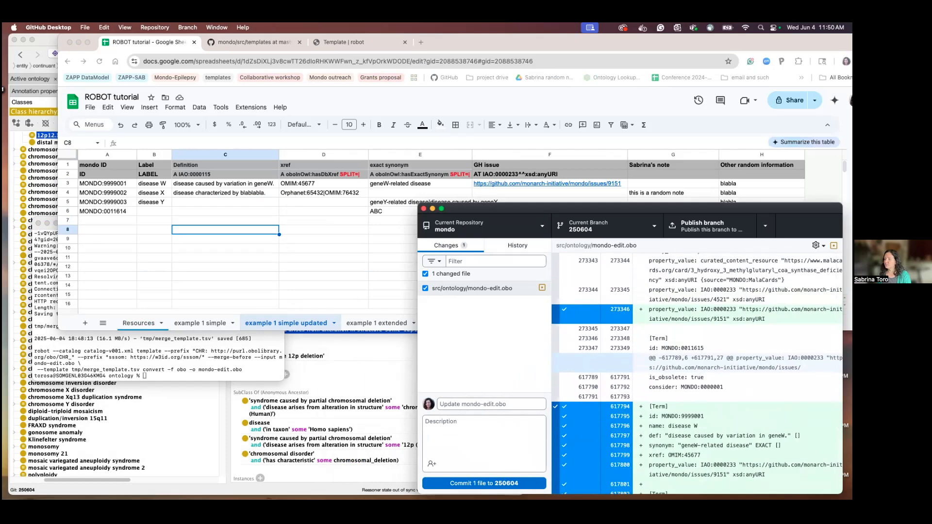
{"action": "scroll", "coordinate": [696, 374], "scroll_direction": "down", "scroll_amount": 5}
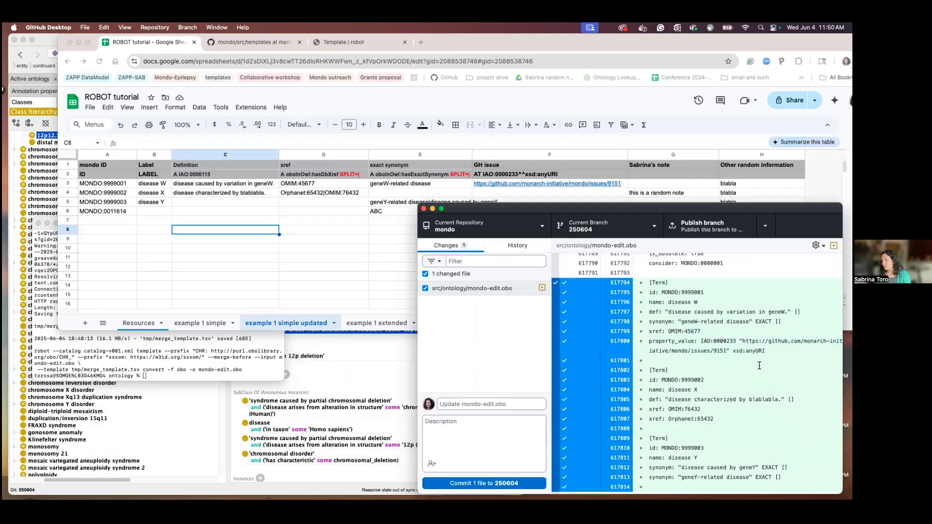
{"action": "scroll", "coordinate": [737, 370], "scroll_direction": "down", "scroll_amount": 2}
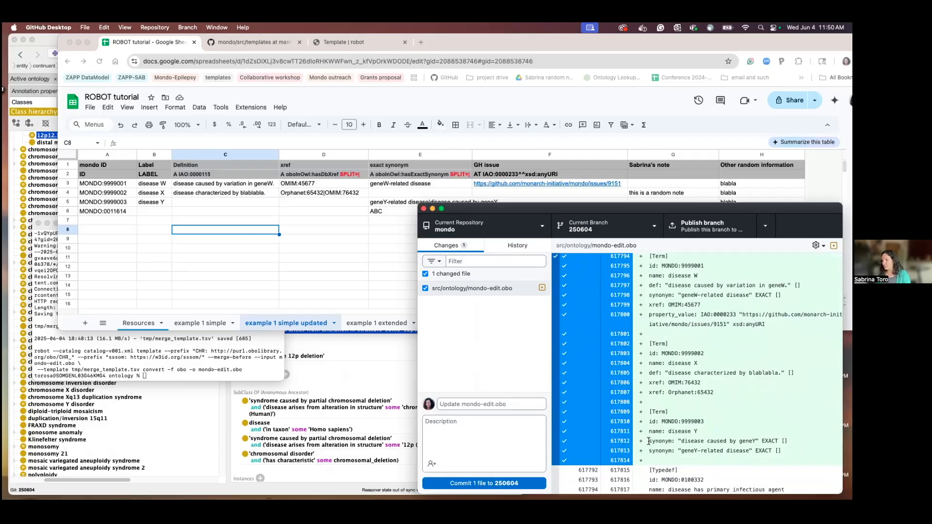
{"action": "left_click_drag", "start_coordinate": [649, 438], "coordinate": [769, 449]}
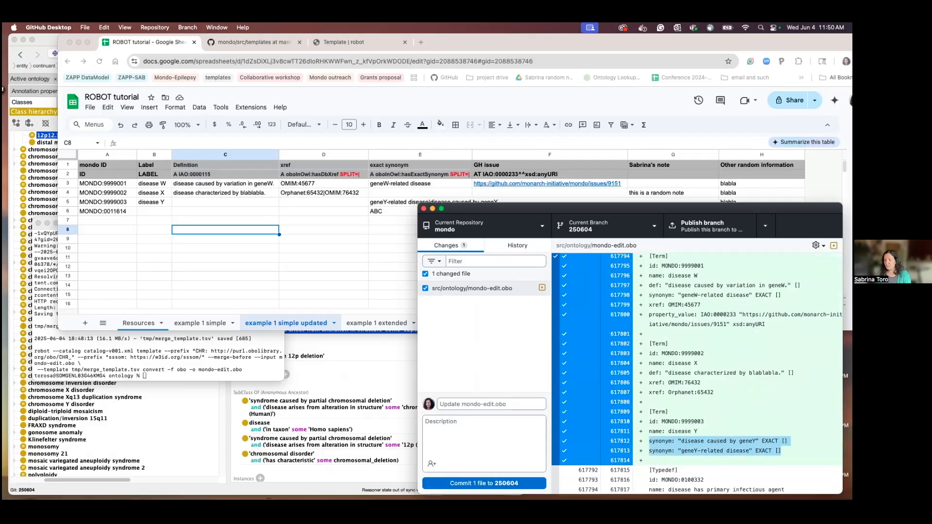
{"action": "left_click", "coordinate": [780, 451]}
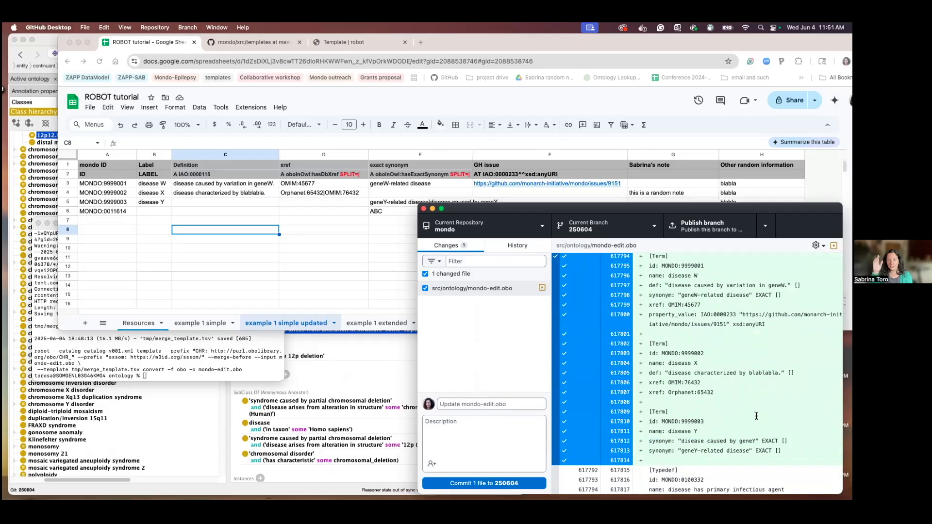
Compare disease X's pipe-separated xref cell D4 in the sheet with its OMIM and Orphanet xref lines in the diff.
{"action": "left_click", "coordinate": [386, 204]}
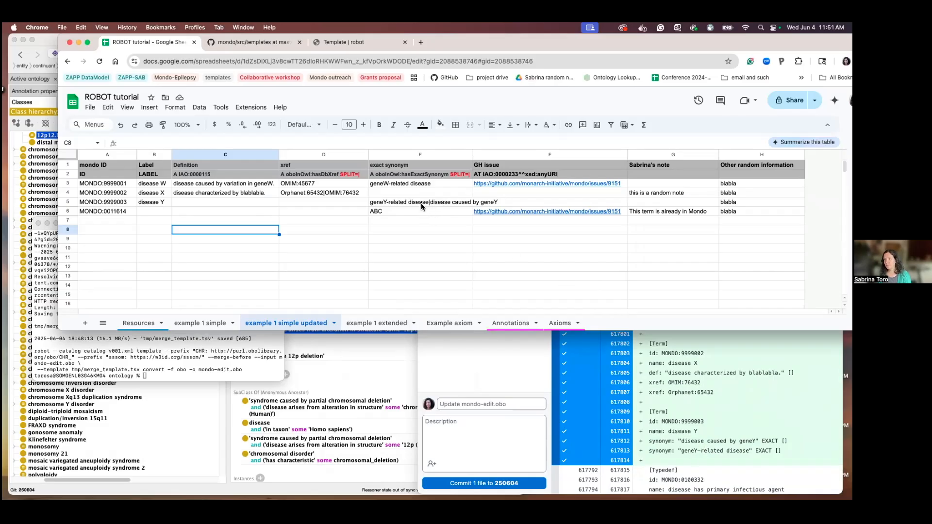
{"action": "left_click", "coordinate": [319, 194]}
{"action": "left_click", "coordinate": [710, 396]}
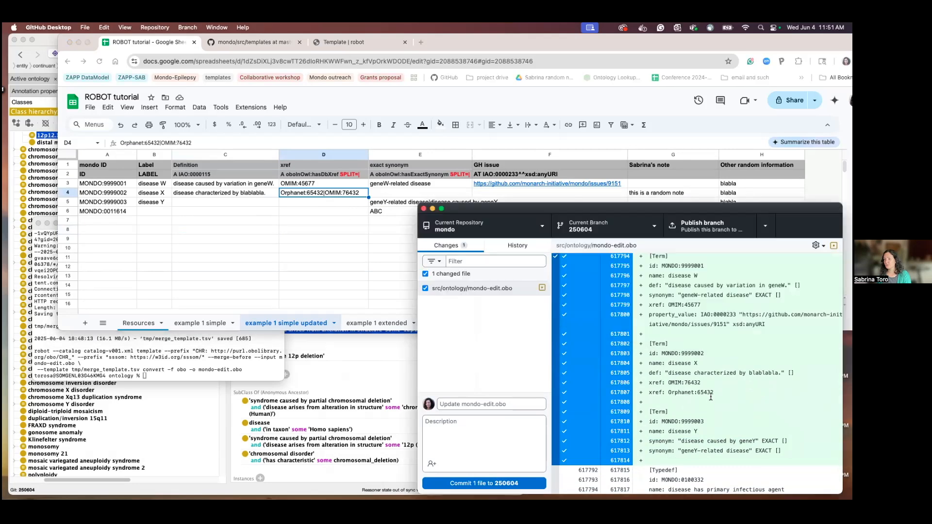
{"action": "triple_click", "coordinate": [655, 382]}
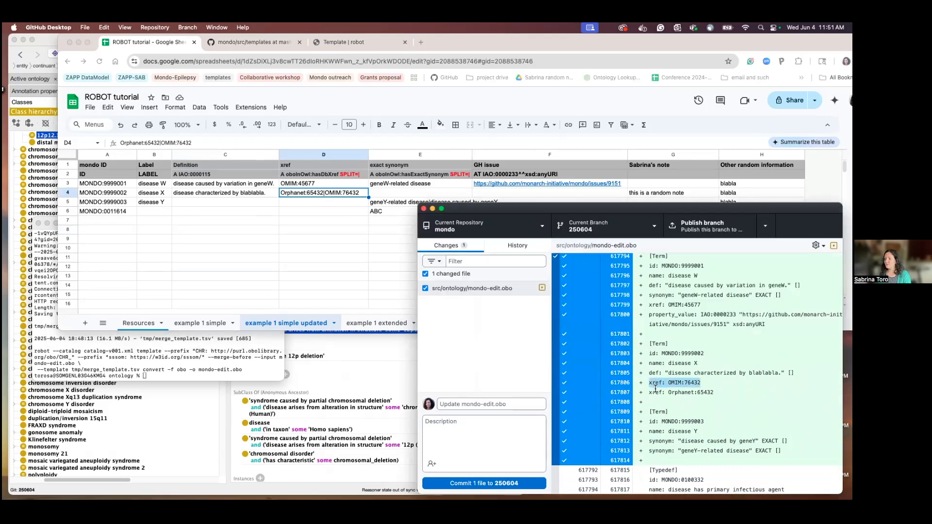
{"action": "triple_click", "coordinate": [655, 388]}
{"action": "left_click", "coordinate": [752, 394]}
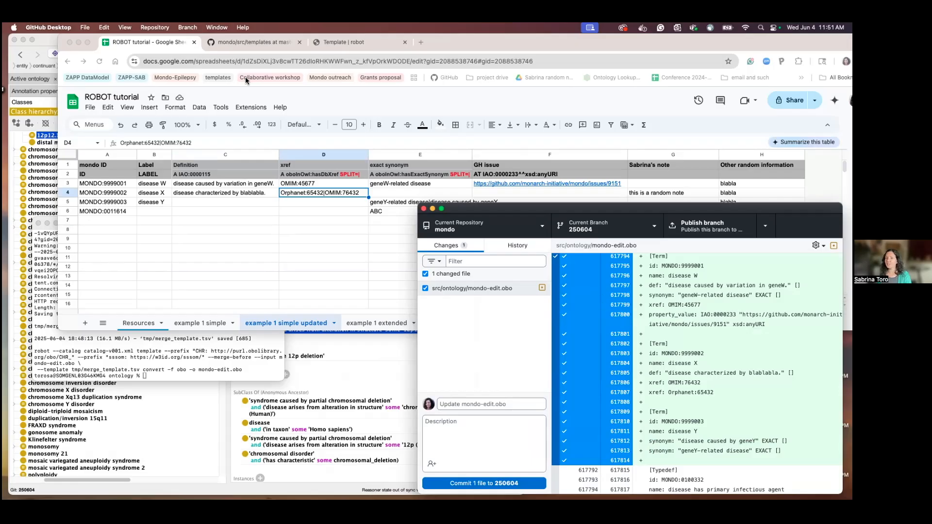
Switch to Protégé, decline reloading the changed mondo ontology, and examine the database cross references and synonyms of 12p12.1 microdeletion syndrome.
{"action": "left_click", "coordinate": [41, 181]}
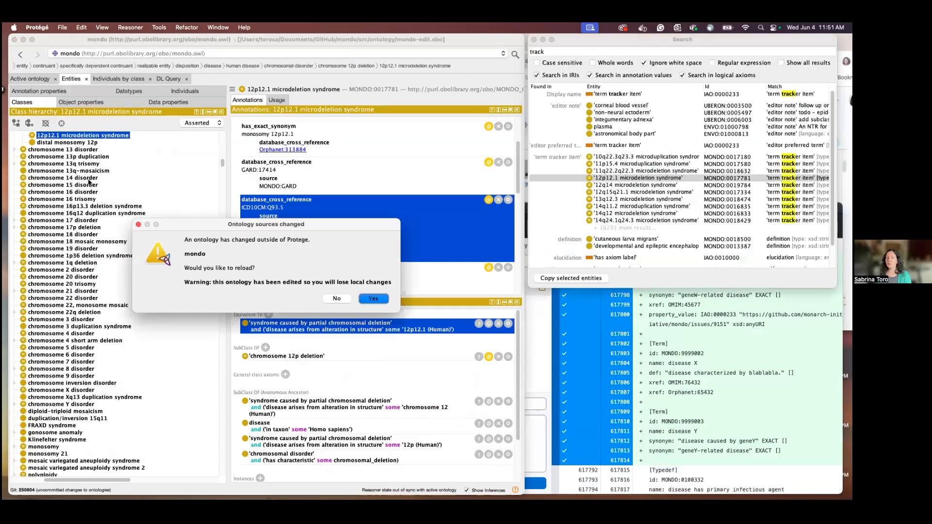
{"action": "left_click", "coordinate": [338, 298]}
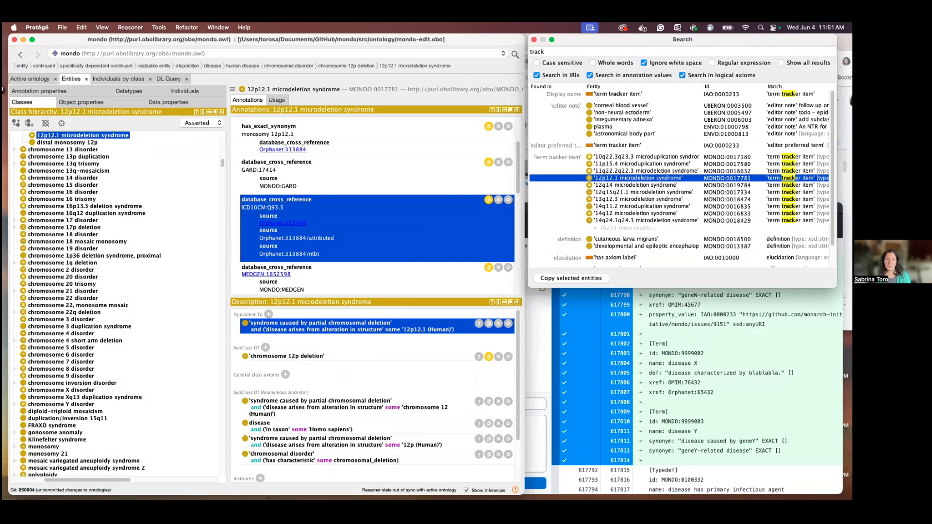
{"action": "scroll", "coordinate": [724, 353], "scroll_direction": "up", "scroll_amount": 2}
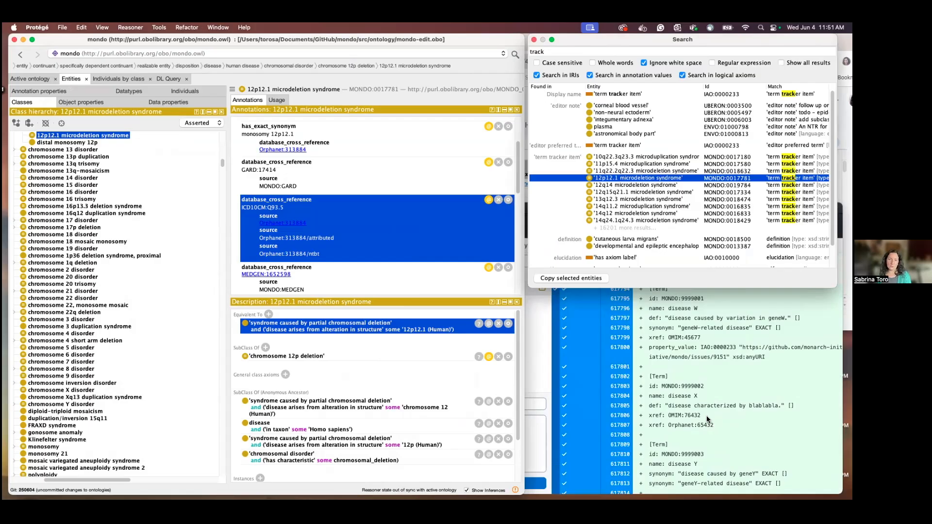
{"action": "left_click", "coordinate": [341, 176]}
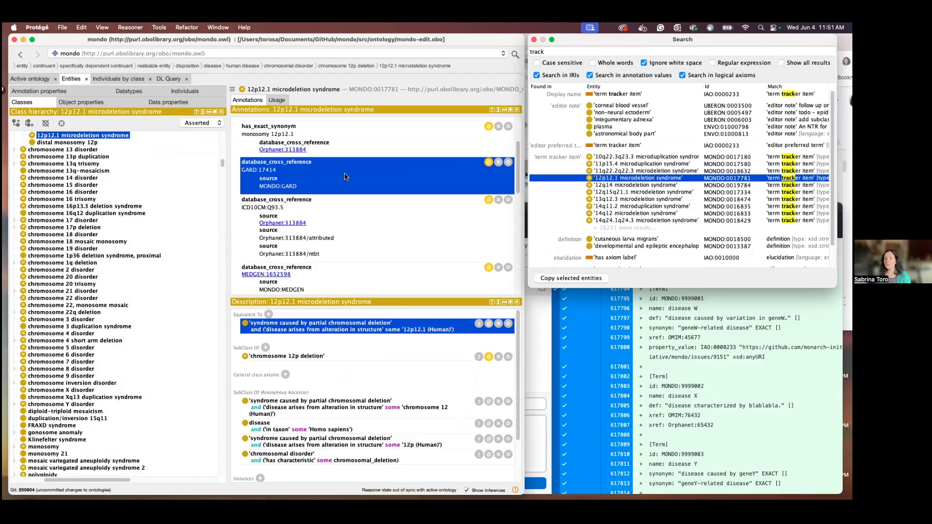
{"action": "scroll", "coordinate": [261, 257], "scroll_direction": "up", "scroll_amount": 5}
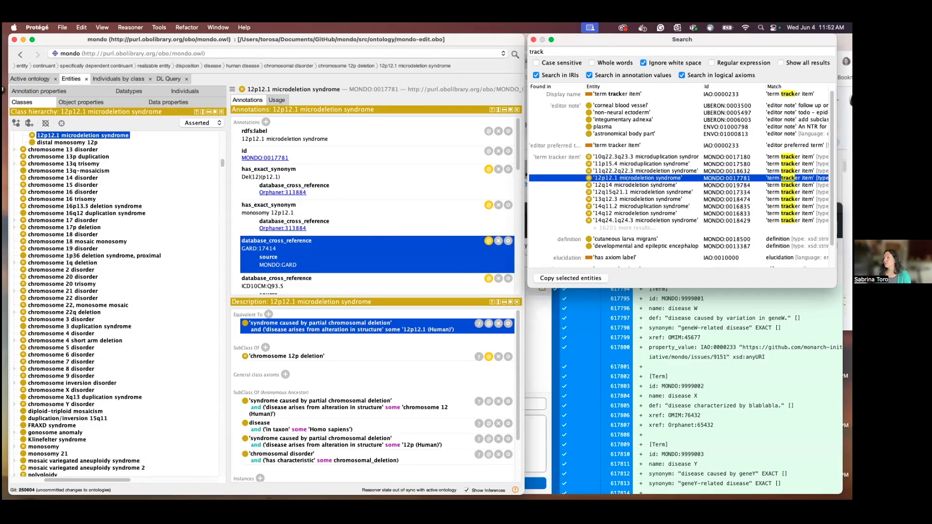
Switch to the example 1 extended sheet and examine the Definition column and the >A oboInOwl:hasDbXref header of its Definition Xref column.
{"action": "key", "text": "super+Tab"}
{"action": "left_click", "coordinate": [374, 327]}
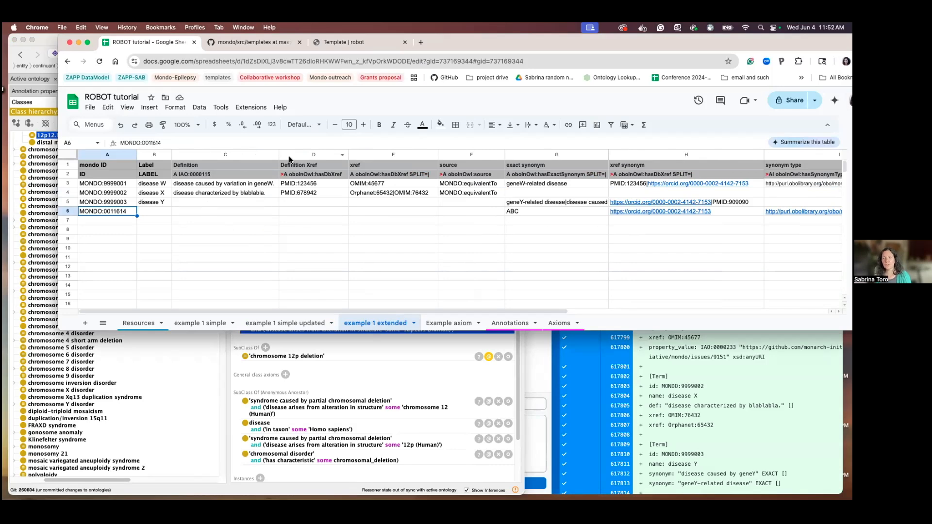
{"action": "left_click", "coordinate": [269, 215]}
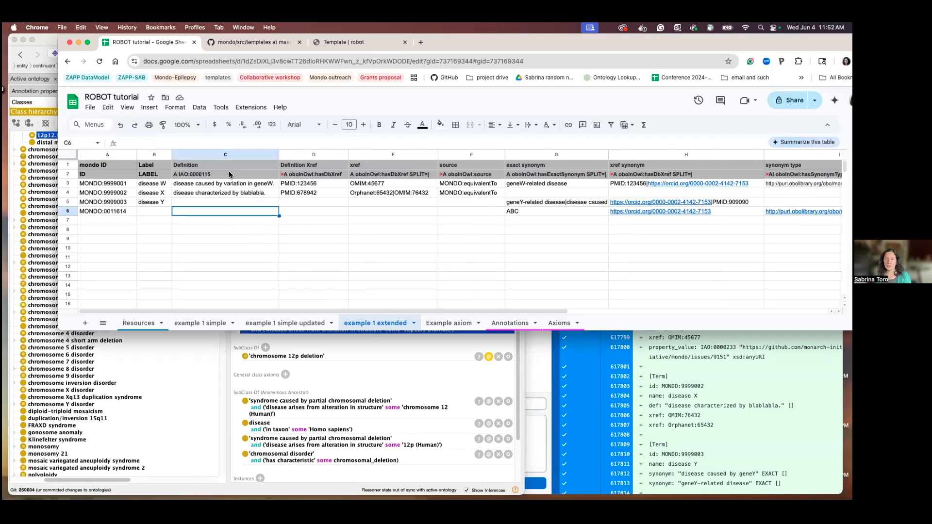
{"action": "left_click", "coordinate": [195, 155]}
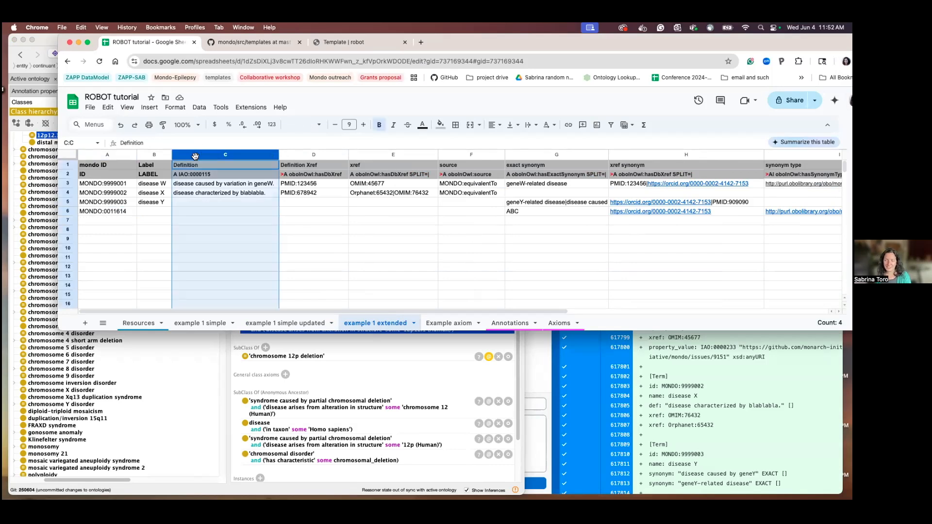
{"action": "left_click", "coordinate": [284, 159]}
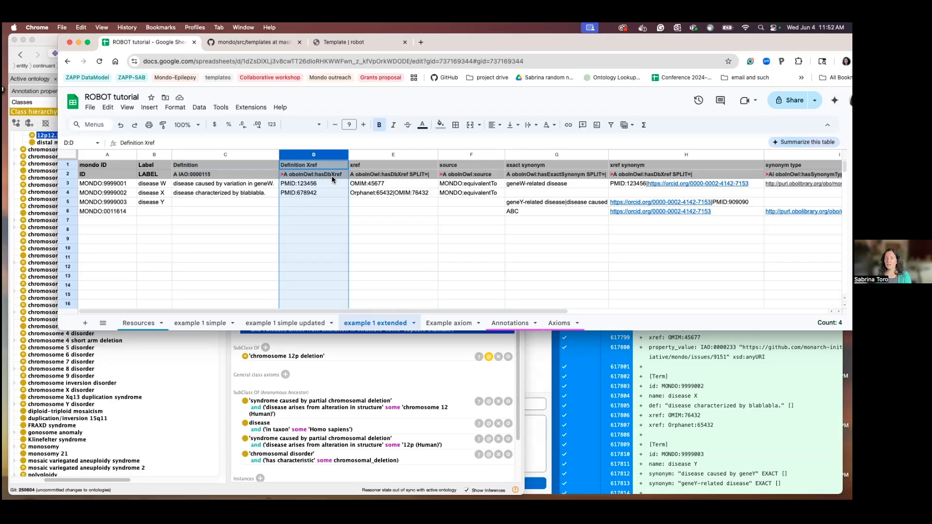
{"action": "left_click", "coordinate": [359, 219]}
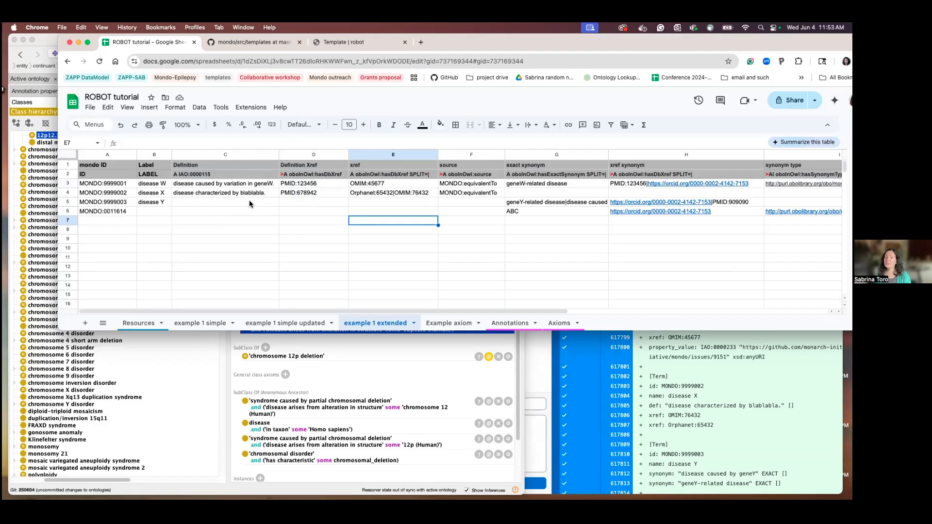
{"action": "left_click", "coordinate": [287, 176]}
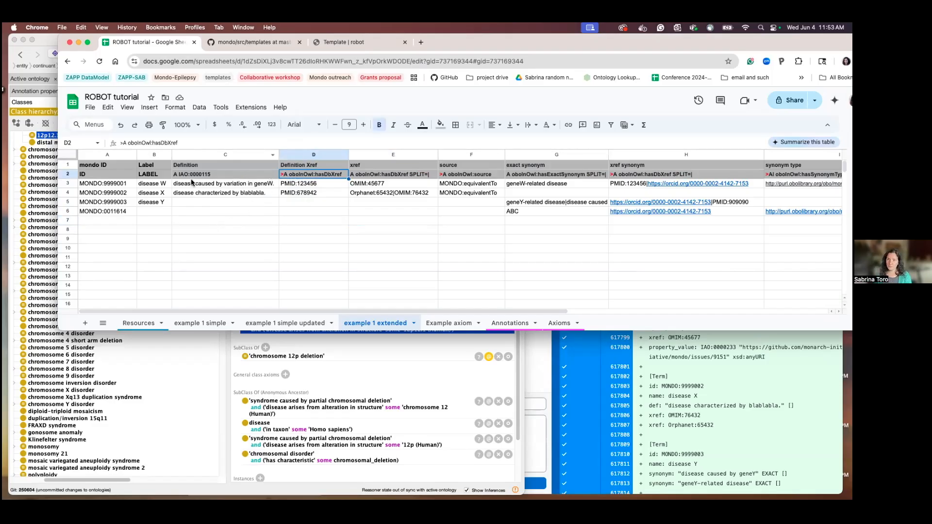
Examine the xref, source, exact synonym, xref synonym, synonym type and GH issue columns of the extended example.
{"action": "left_click", "coordinate": [394, 240]}
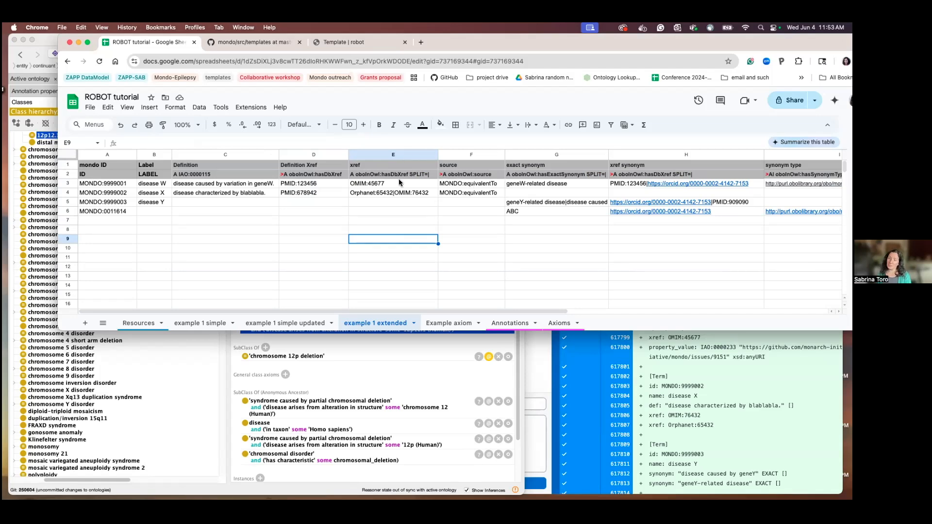
{"action": "scroll", "coordinate": [398, 182], "scroll_direction": "right", "scroll_amount": 5}
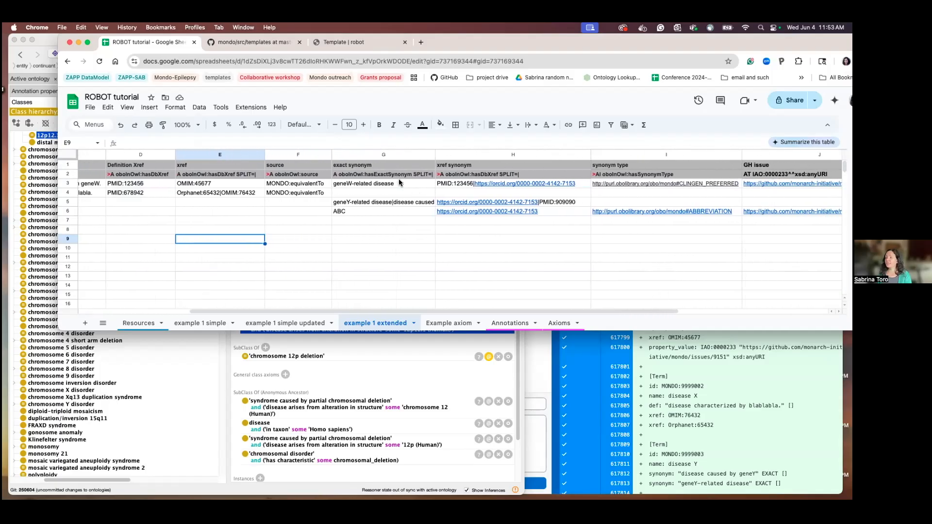
{"action": "scroll", "coordinate": [399, 182], "scroll_direction": "right", "scroll_amount": 3}
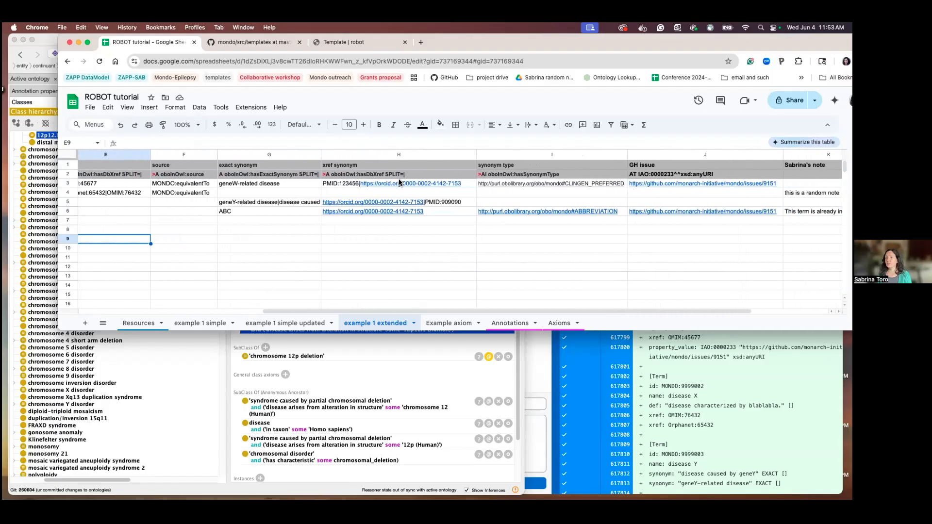
Review the source, exact synonym, xref synonym and synonym type columns of the example 1 extended template.
{"action": "scroll", "coordinate": [305, 199], "scroll_direction": "left", "scroll_amount": 3}
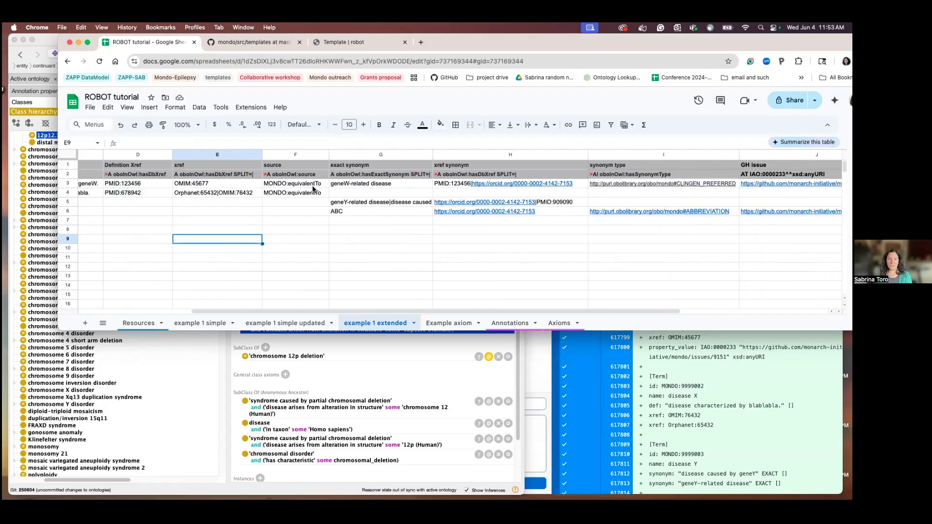
{"action": "scroll", "coordinate": [312, 189], "scroll_direction": "right", "scroll_amount": 3}
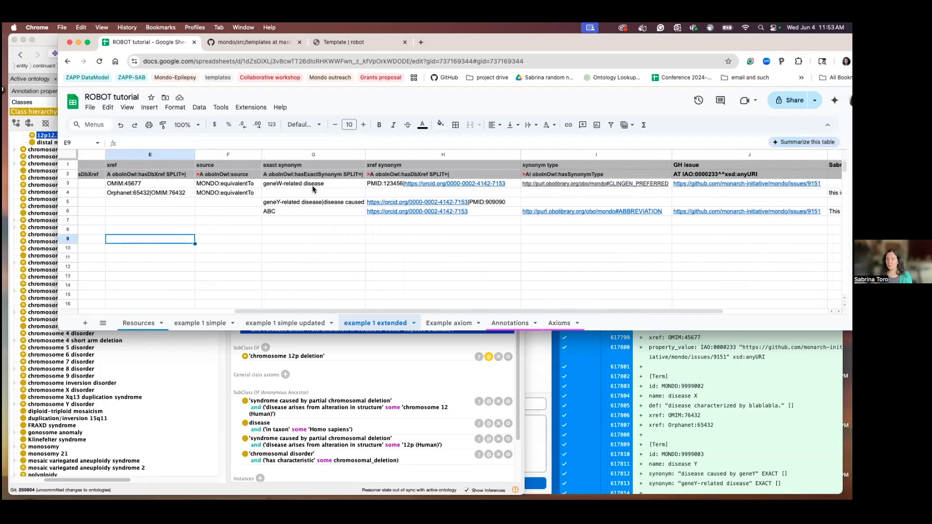
{"action": "scroll", "coordinate": [320, 192], "scroll_direction": "right", "scroll_amount": 5}
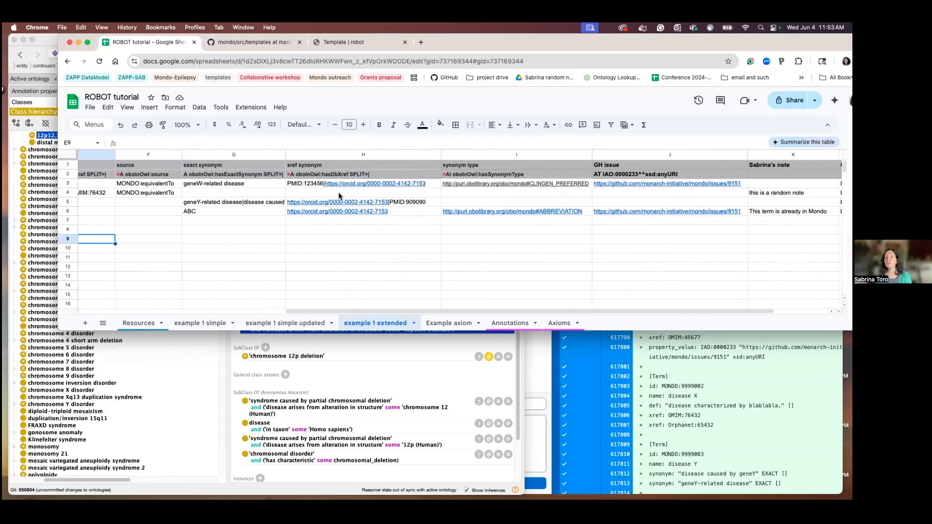
{"action": "scroll", "coordinate": [339, 196], "scroll_direction": "right", "scroll_amount": 1}
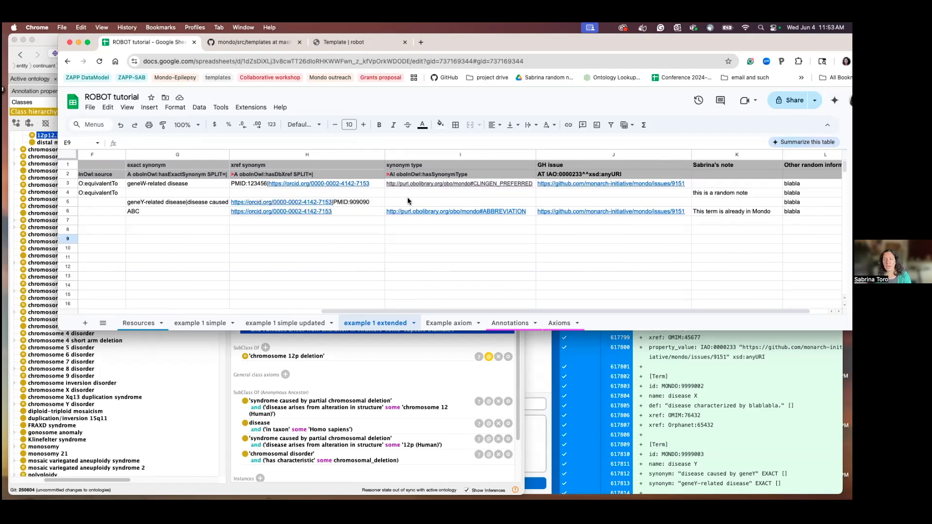
{"action": "mouse_move", "coordinate": [421, 187]}
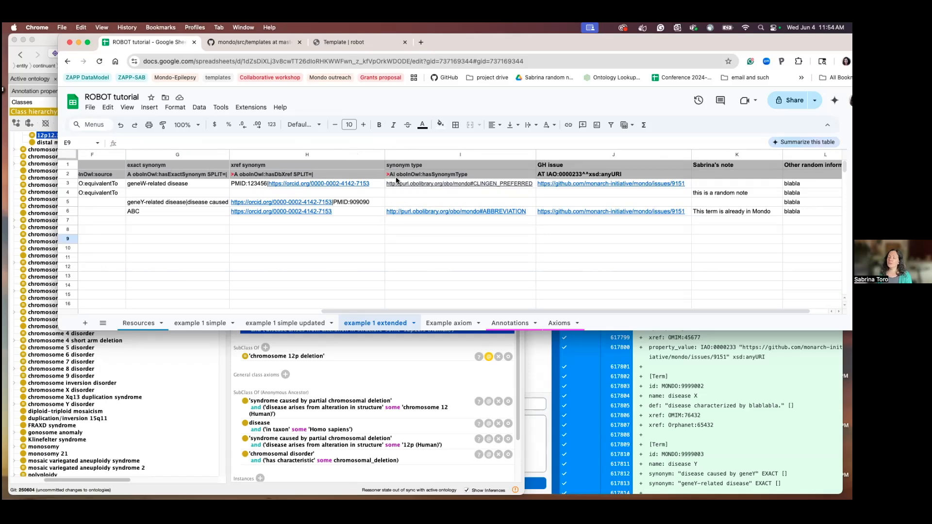
Switch to Protégé and search the ontology for "abbre" with annotation values excluded from the search.
{"action": "left_click", "coordinate": [366, 356]}
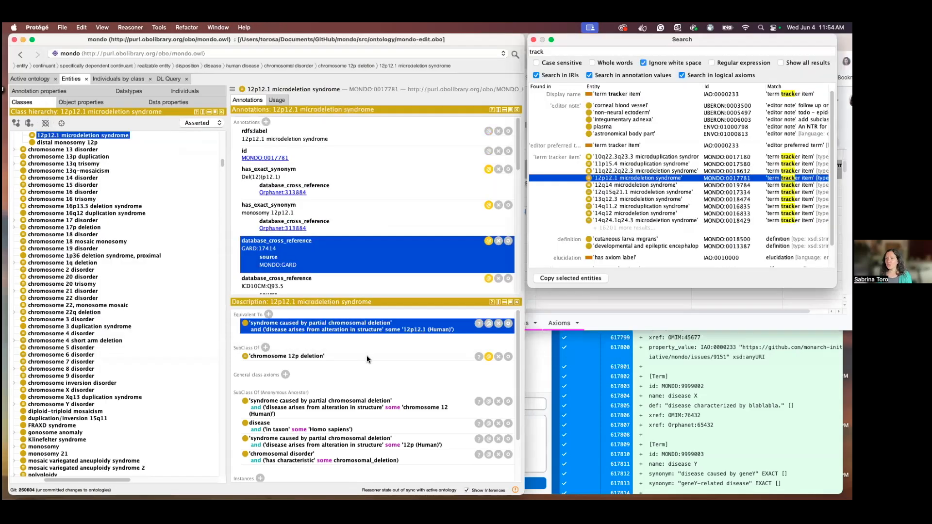
{"action": "scroll", "coordinate": [300, 190], "scroll_direction": "down", "scroll_amount": 3}
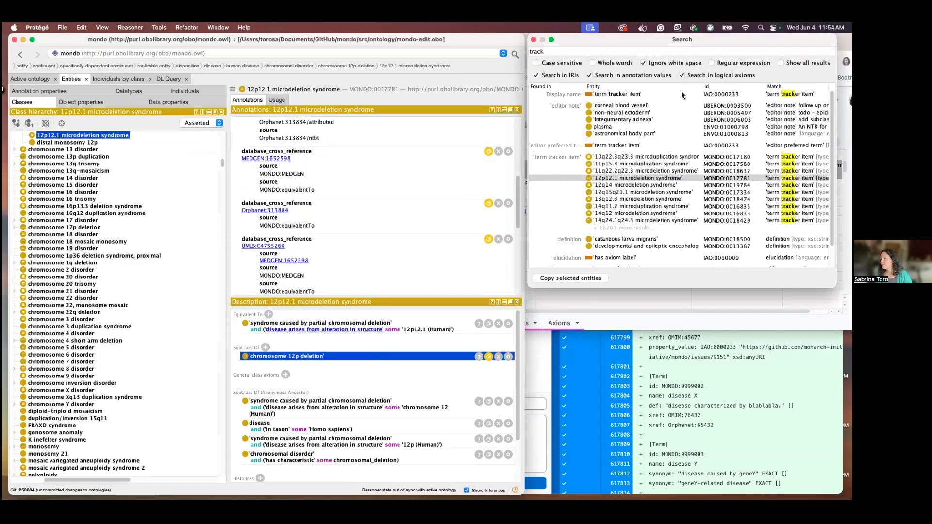
{"action": "left_click", "coordinate": [584, 46]}
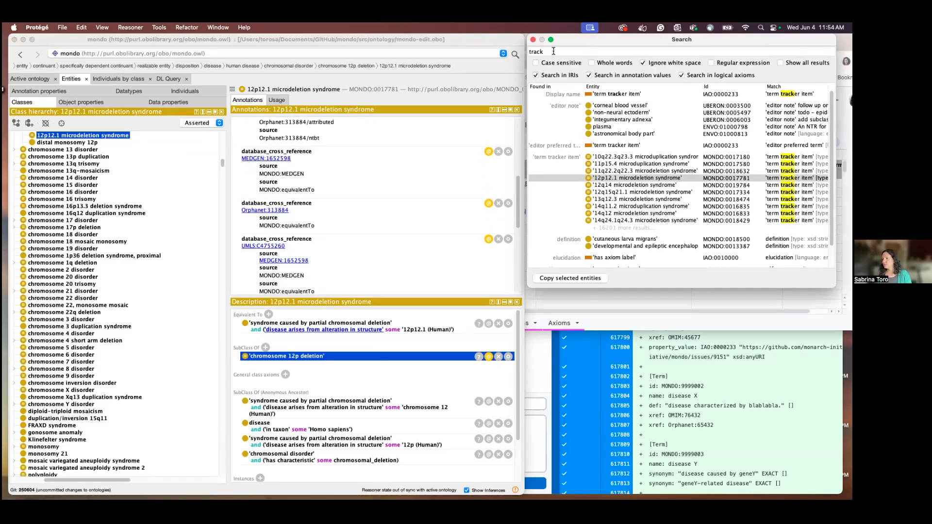
{"action": "left_click", "coordinate": [485, 258]}
{"action": "left_click", "coordinate": [588, 74]}
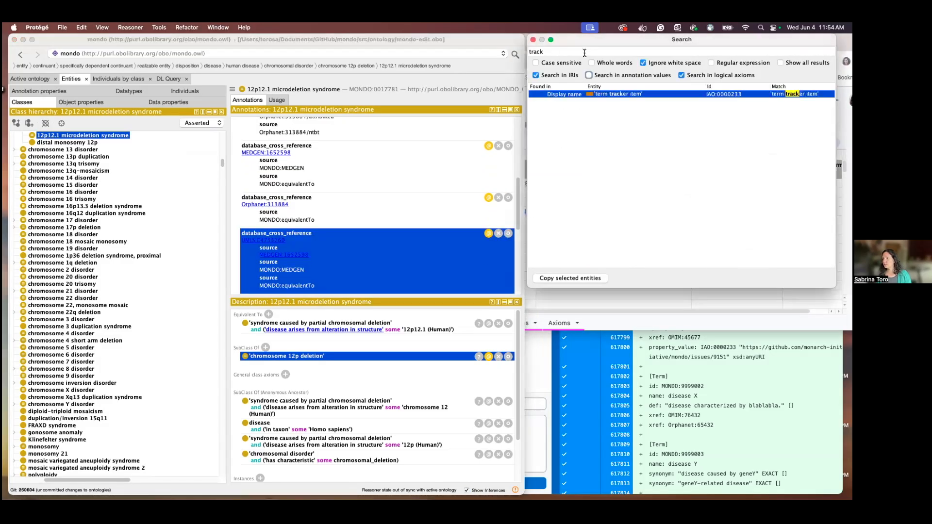
{"action": "left_click", "coordinate": [533, 40]}
{"action": "left_click", "coordinate": [514, 55]}
{"action": "type", "text": "abbre"}
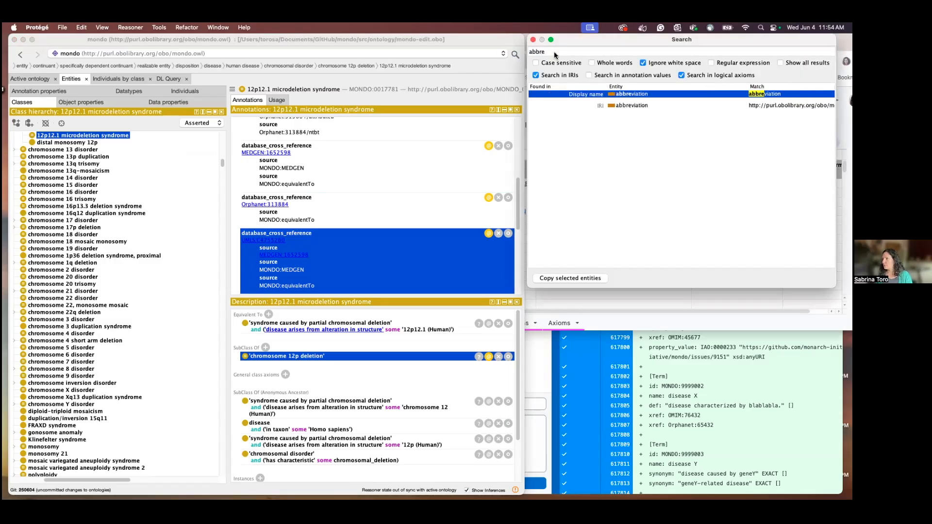
Open the abbreviation property by its IRI match and check its usage and annotations.
{"action": "left_click", "coordinate": [629, 105]}
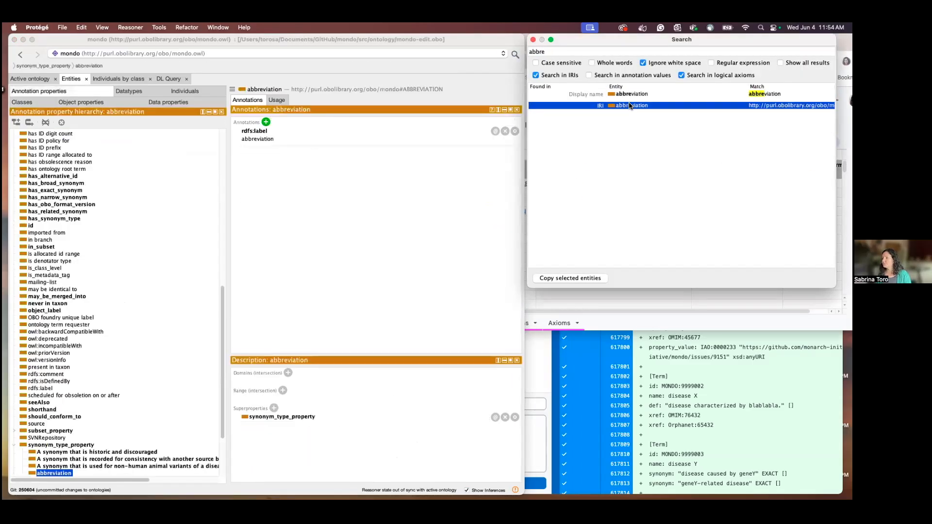
{"action": "left_click", "coordinate": [272, 104]}
{"action": "left_click", "coordinate": [278, 97]}
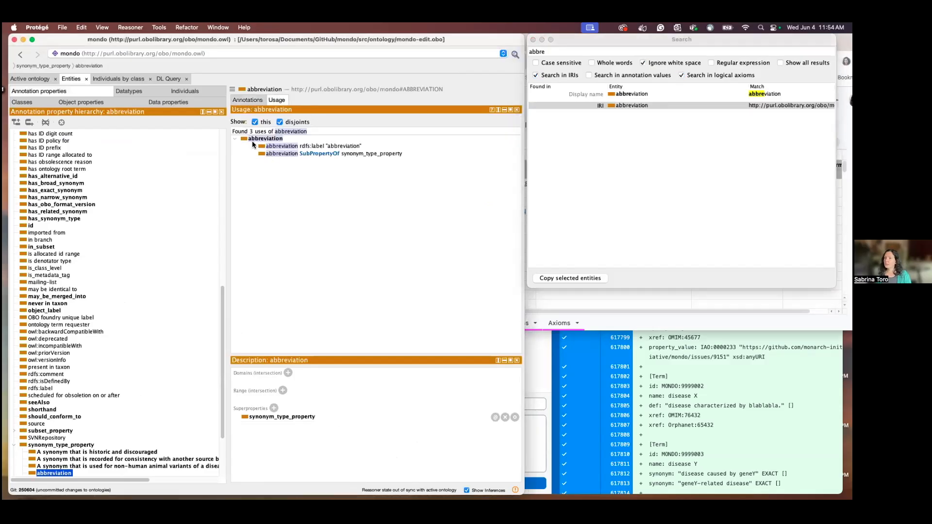
{"action": "left_click", "coordinate": [236, 99]}
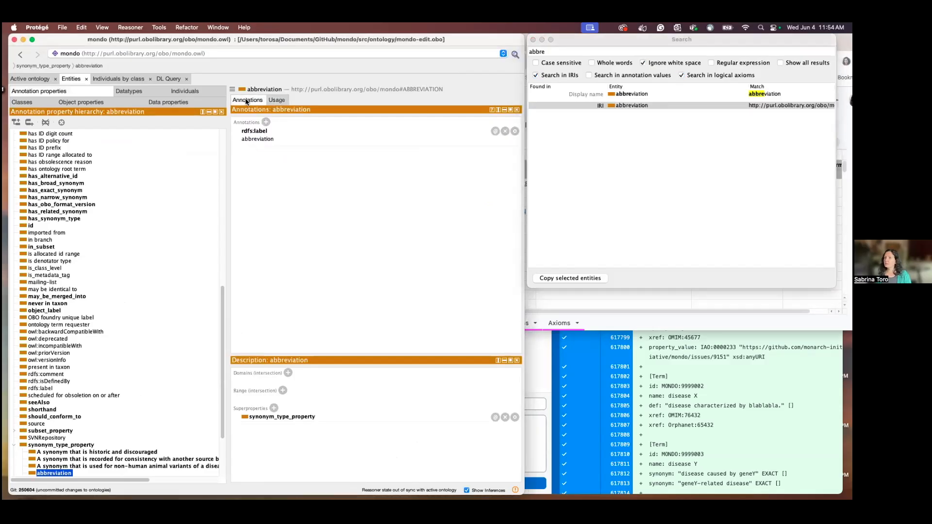
Search the ontology for "AB" and browse the results for a term with an abbreviation.
{"action": "double_click", "coordinate": [540, 51]}
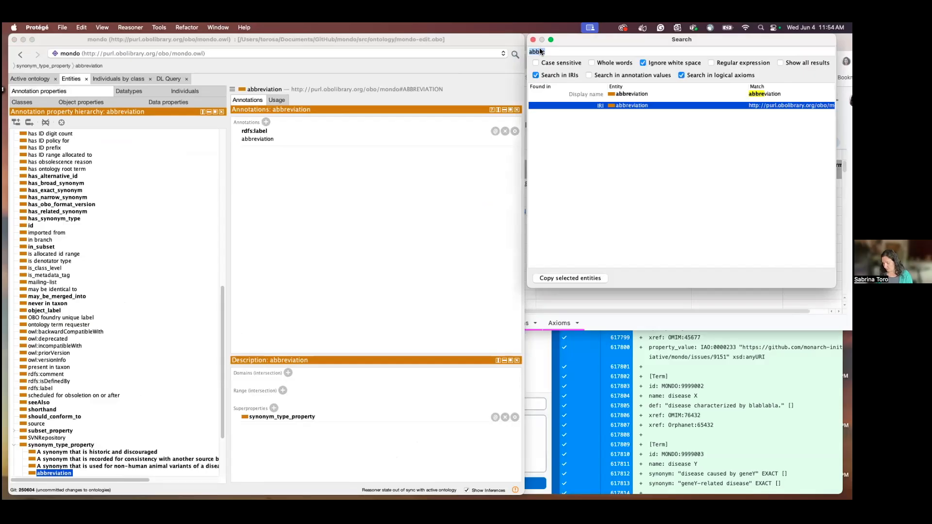
{"action": "type", "text": "AB"}
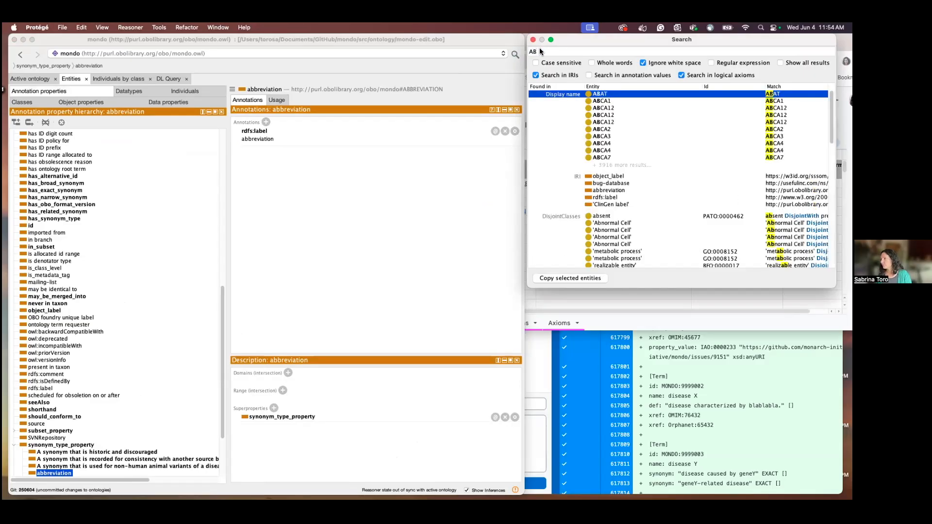
{"action": "scroll", "coordinate": [662, 238], "scroll_direction": "down", "scroll_amount": 10}
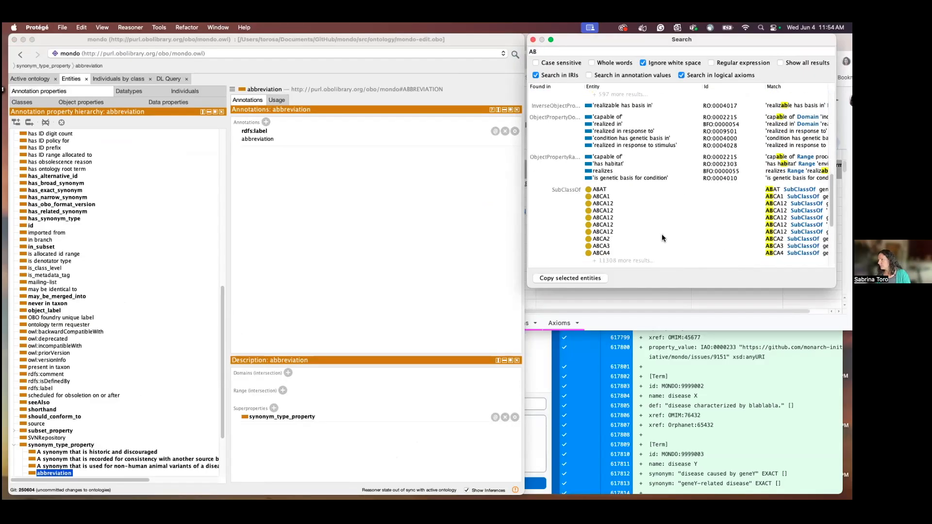
{"action": "scroll", "coordinate": [639, 177], "scroll_direction": "down", "scroll_amount": 5}
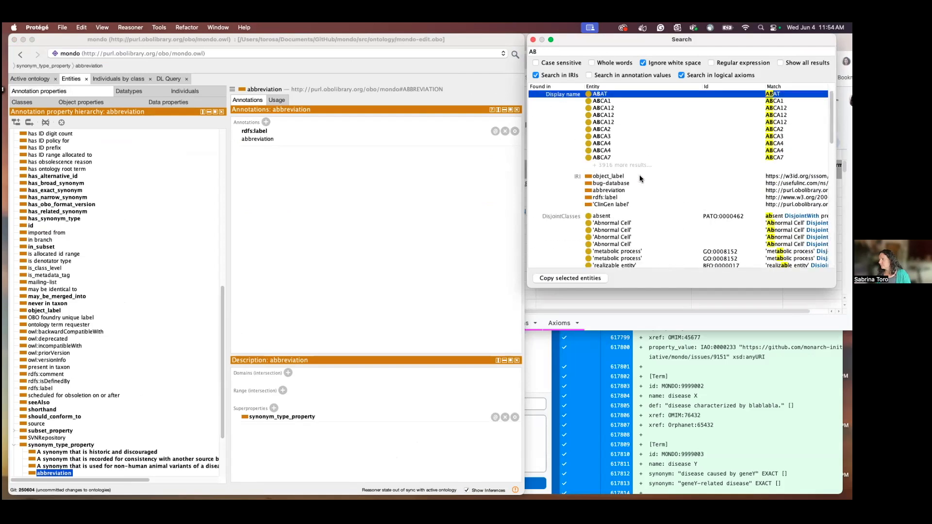
Search the ontology for "AC" and browse the matching entities.
{"action": "double_click", "coordinate": [556, 52]}
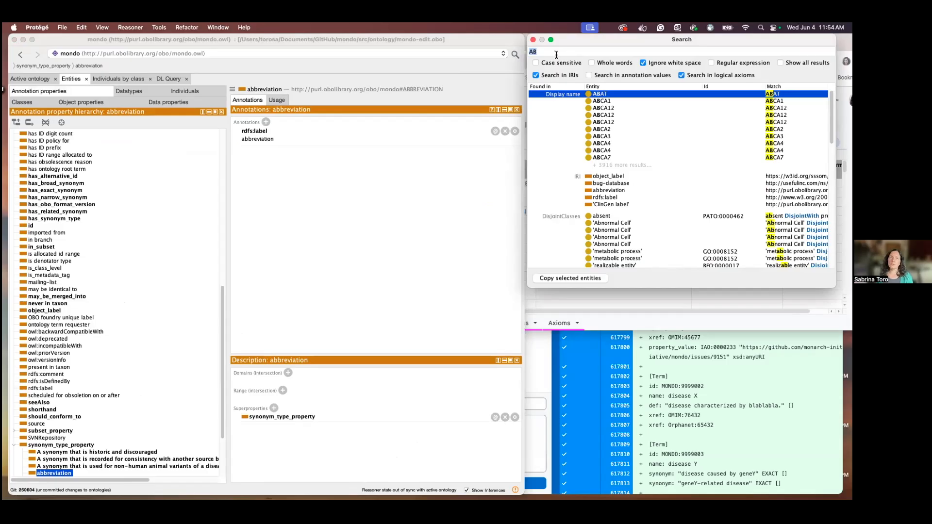
{"action": "type", "text": "AC"}
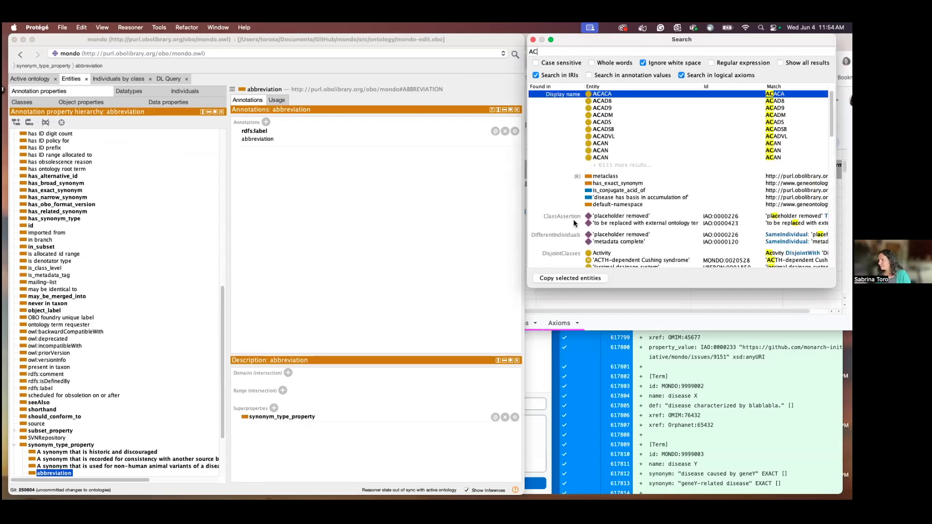
{"action": "scroll", "coordinate": [574, 223], "scroll_direction": "down", "scroll_amount": 6}
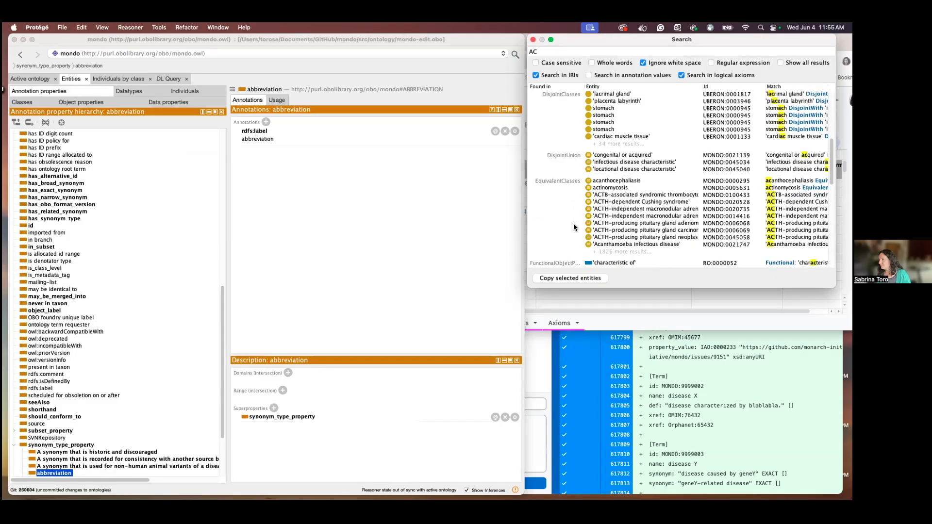
{"action": "scroll", "coordinate": [573, 226], "scroll_direction": "down", "scroll_amount": 10}
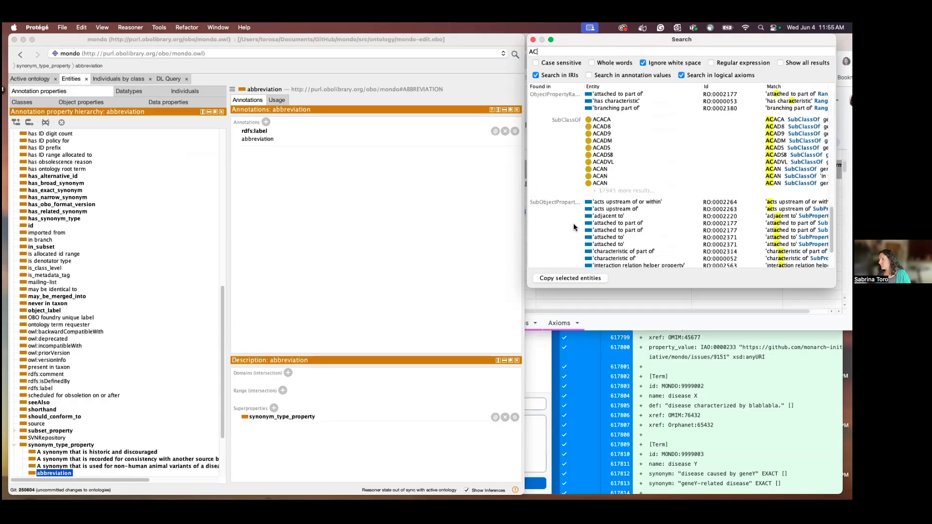
{"action": "scroll", "coordinate": [573, 226], "scroll_direction": "down", "scroll_amount": 3}
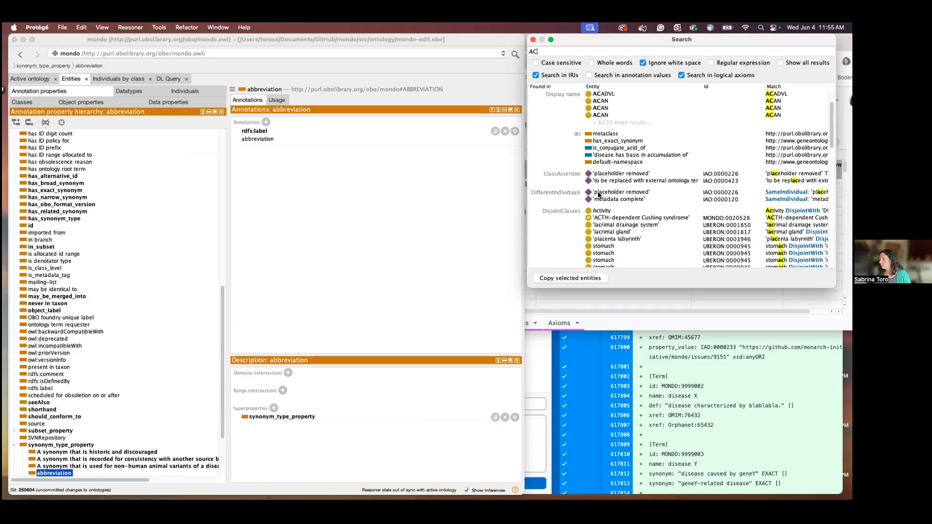
Search the ontology for "MD" and browse the matching entities.
{"action": "double_click", "coordinate": [563, 49]}
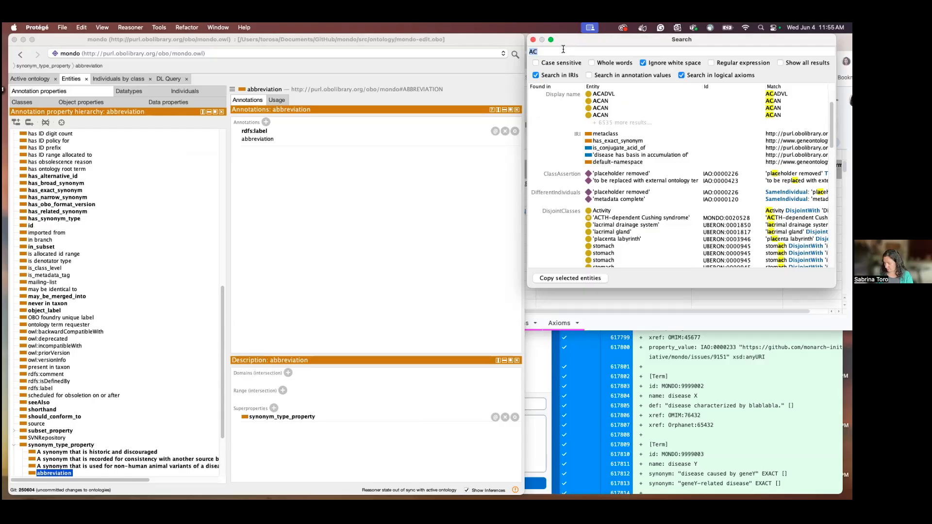
{"action": "type", "text": "MD"}
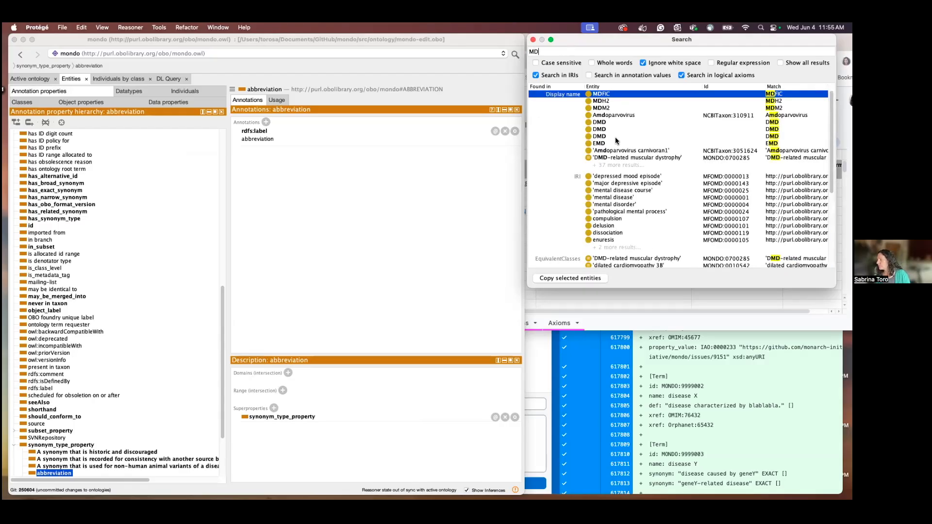
{"action": "scroll", "coordinate": [612, 190], "scroll_direction": "down", "scroll_amount": 5}
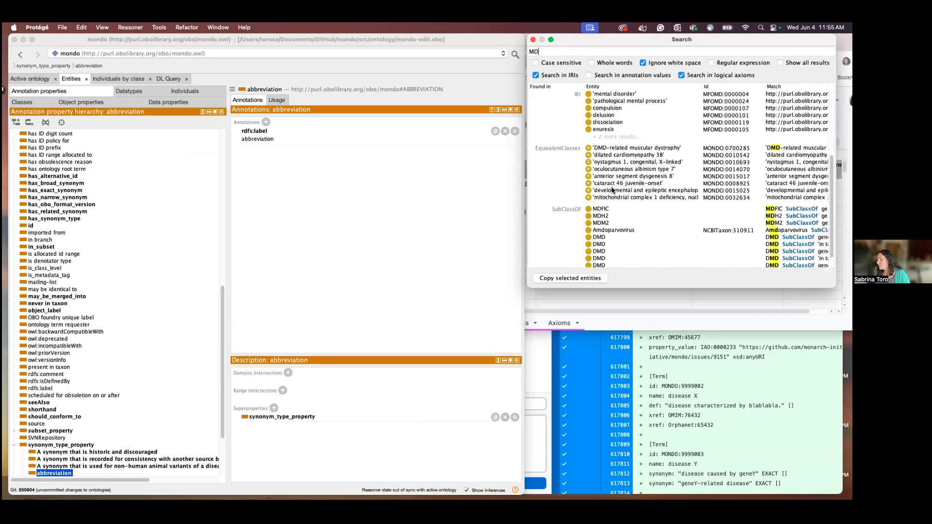
{"action": "scroll", "coordinate": [611, 187], "scroll_direction": "up", "scroll_amount": 8}
Search the ontology for "ClinGen".
{"action": "double_click", "coordinate": [544, 48]}
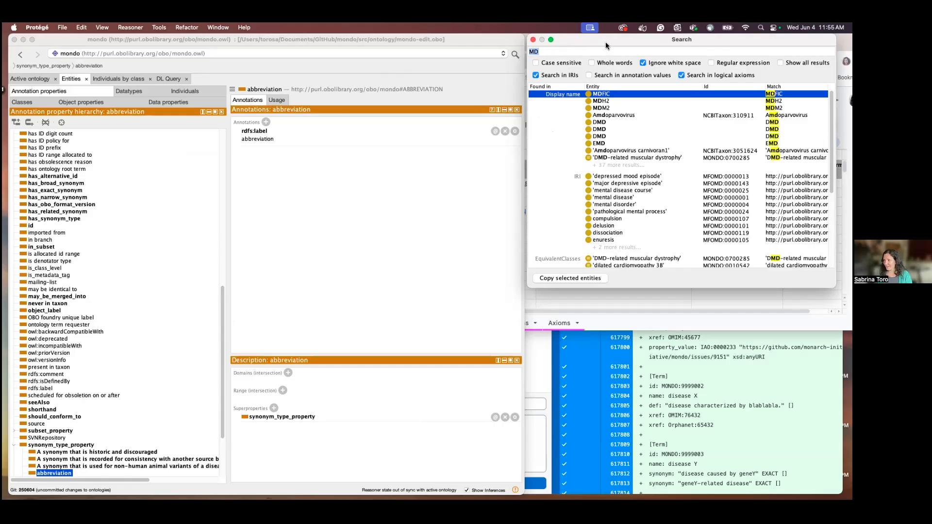
{"action": "type", "text": "linc"}
{"action": "type", "text": "en"}
{"action": "type", "text": "\\"}
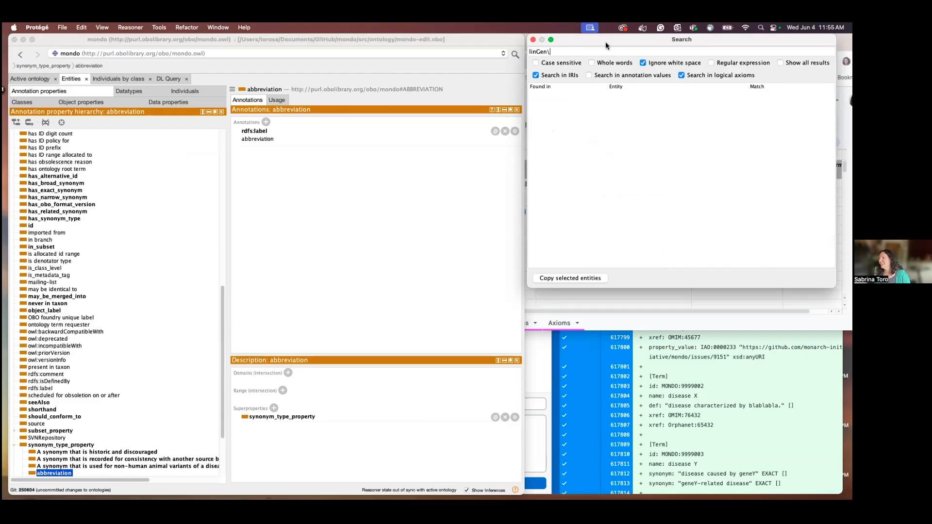
{"action": "key", "text": "BackSpace"}
{"action": "key", "text": "BackSpace"}
{"action": "key", "text": "BackSpace"}
{"action": "key", "text": "BackSpace"}
{"action": "key", "text": "BackSpace"}
{"action": "key", "text": "BackSpace"}
{"action": "key", "text": "BackSpace"}
{"action": "key", "text": "BackSpace"}
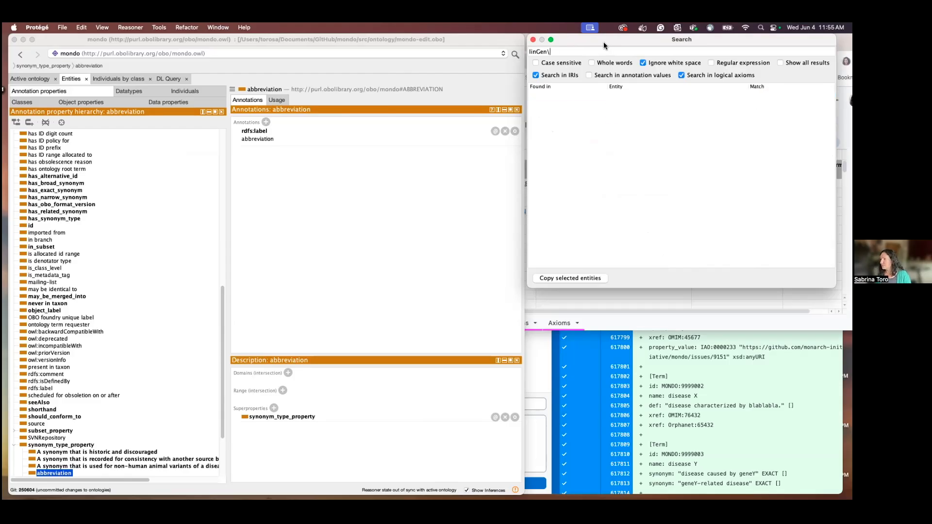
{"action": "key", "text": "BackSpace"}
{"action": "type", "text": "ClinGen"}
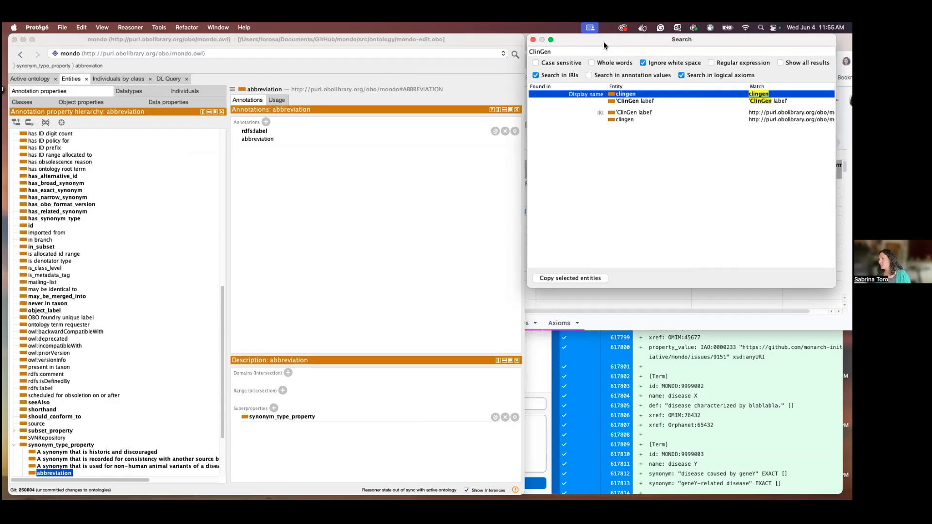
Open the 'ClinGen label' property by its IRI match and view its usage.
{"action": "left_click", "coordinate": [629, 113]}
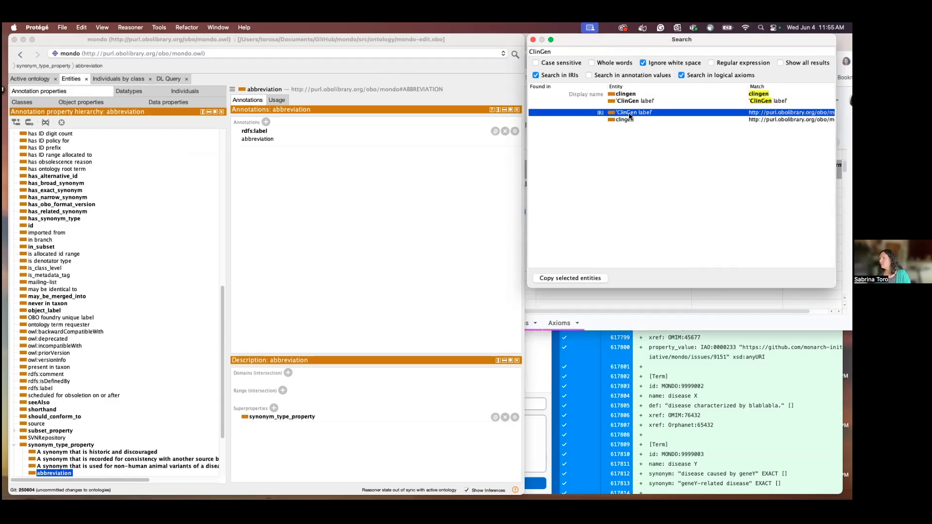
{"action": "left_click", "coordinate": [281, 97]}
{"action": "left_click", "coordinate": [280, 100]}
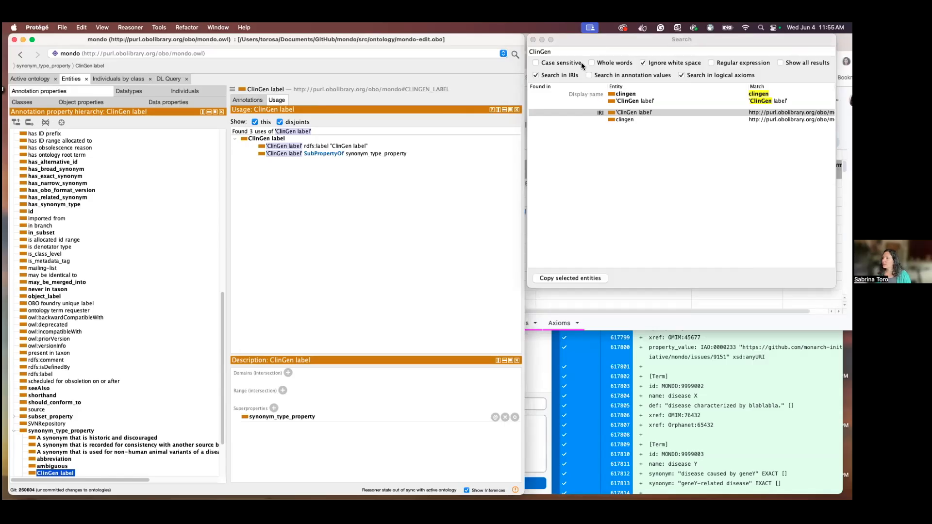
Include annotation values in the ClinGen search and open '3-methylglutaconic aciduria type 1' from the has_synonym_type matches.
{"action": "left_click", "coordinate": [557, 46]}
{"action": "left_click", "coordinate": [589, 75]}
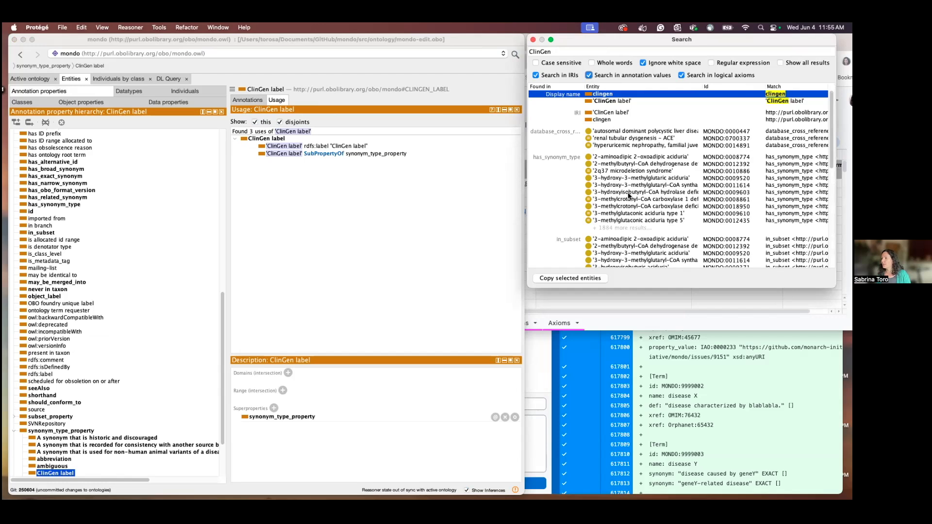
{"action": "left_click", "coordinate": [626, 213]}
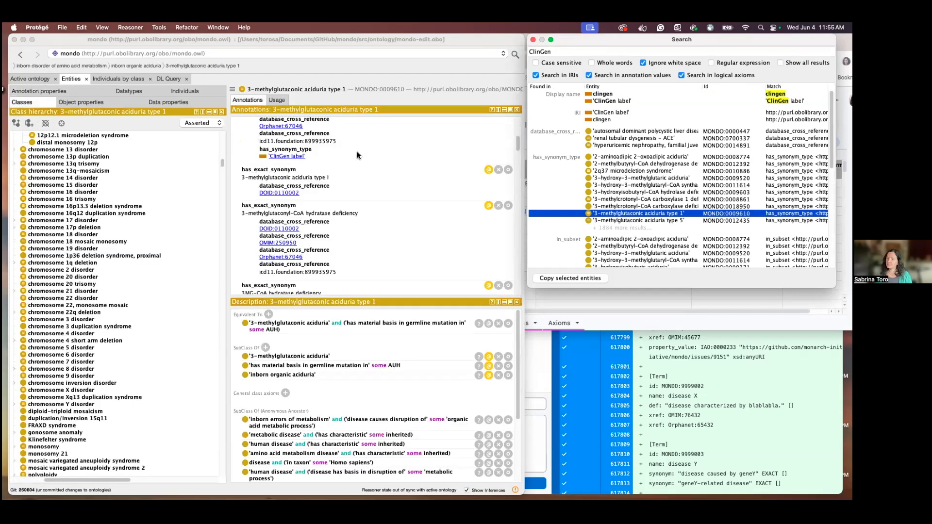
Open the annotations of the exact synonym "3-methylglutaconic aciduria type 1" that carries the 'ClinGen label' synonym type.
{"action": "scroll", "coordinate": [339, 153], "scroll_direction": "up", "scroll_amount": 2}
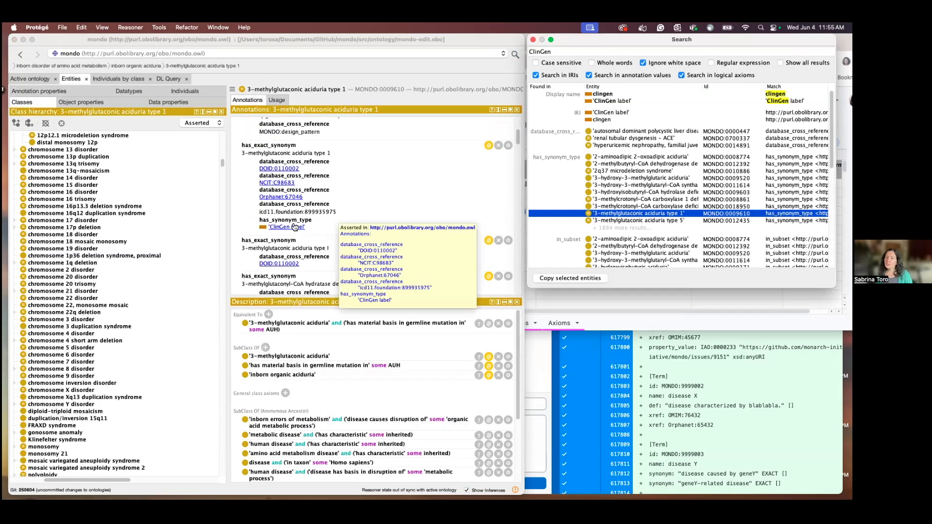
{"action": "scroll", "coordinate": [488, 159], "scroll_direction": "up", "scroll_amount": 2}
{"action": "left_click", "coordinate": [488, 146]}
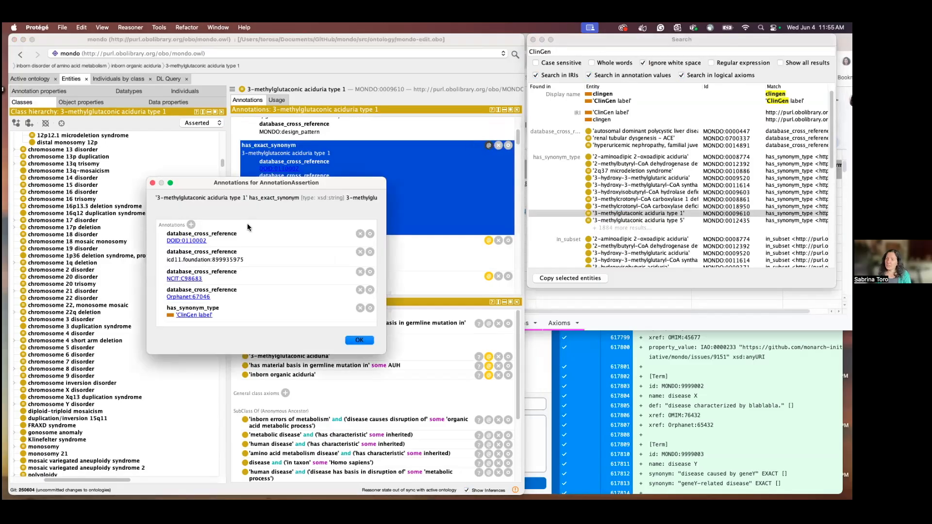
Try selecting 'ClinGen label' as the entity IRI of the synonym's has_synonym_type annotation by searching for "ClinG".
{"action": "left_click", "coordinate": [255, 313]}
{"action": "double_click", "coordinate": [255, 313]}
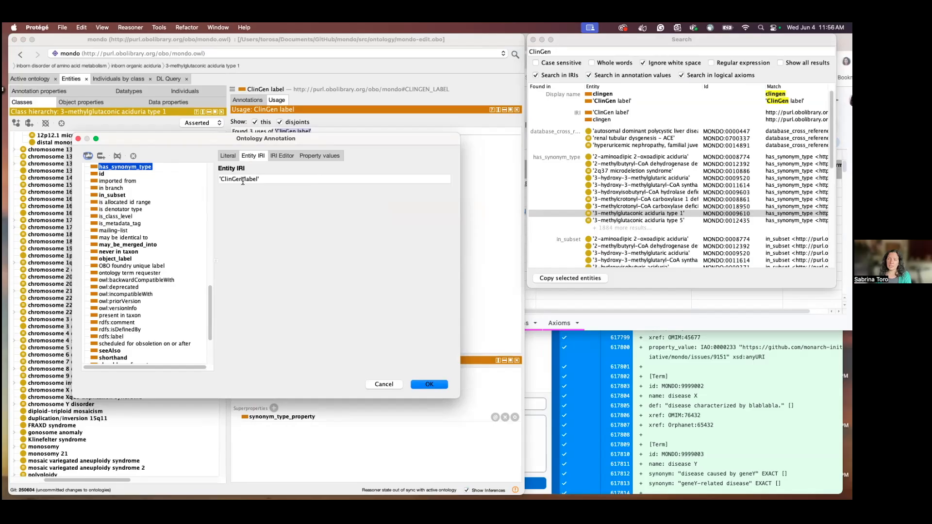
{"action": "triple_click", "coordinate": [255, 181]}
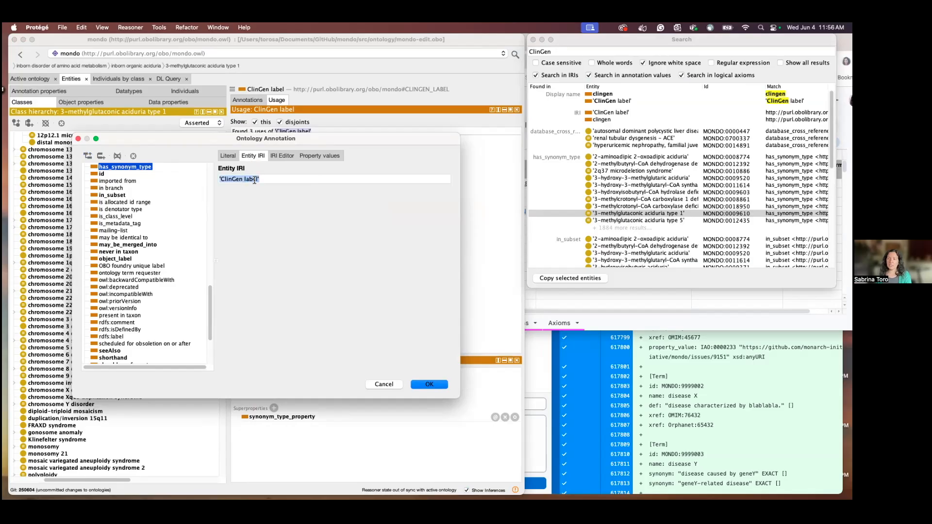
{"action": "type", "text": "Cl"}
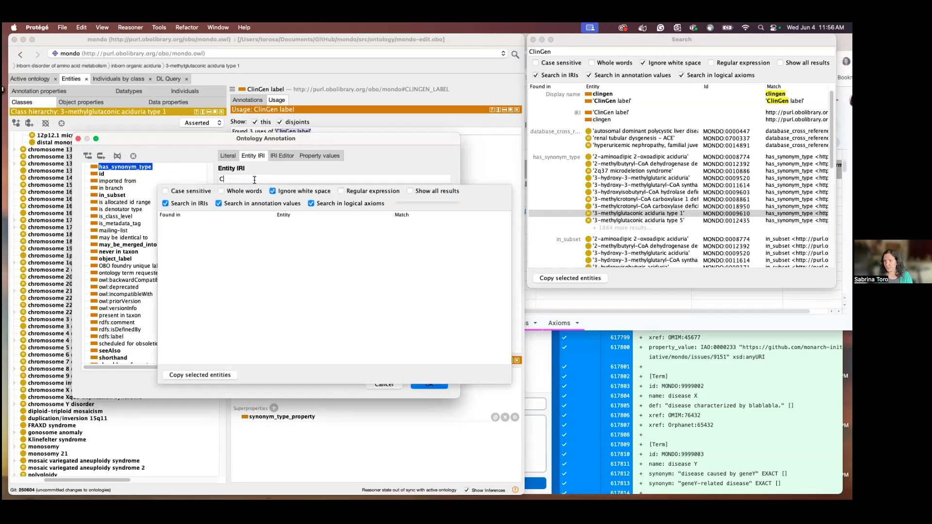
{"action": "type", "text": "inG"}
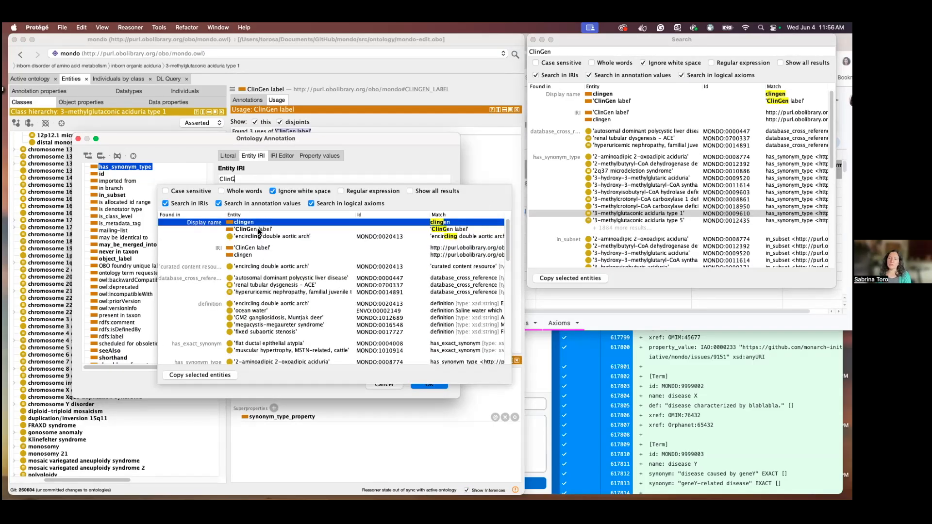
{"action": "left_click", "coordinate": [258, 230]}
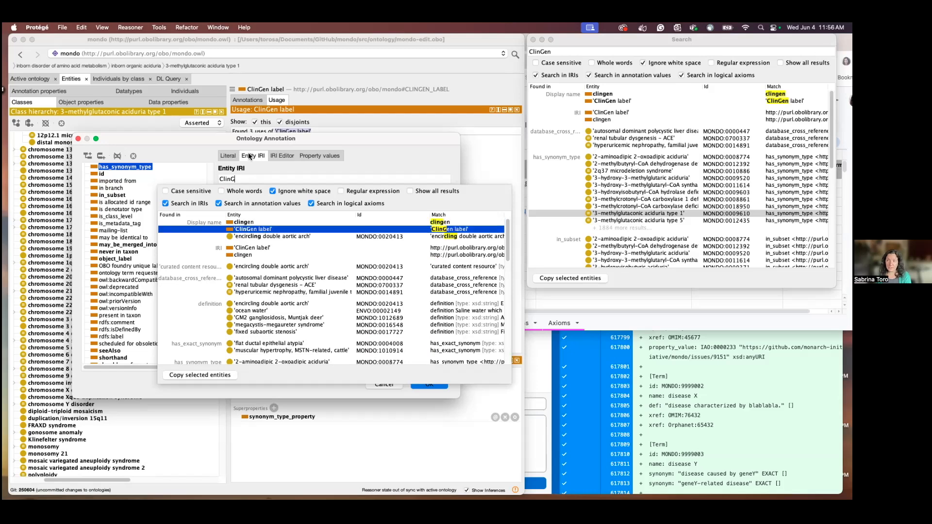
{"action": "double_click", "coordinate": [257, 230]}
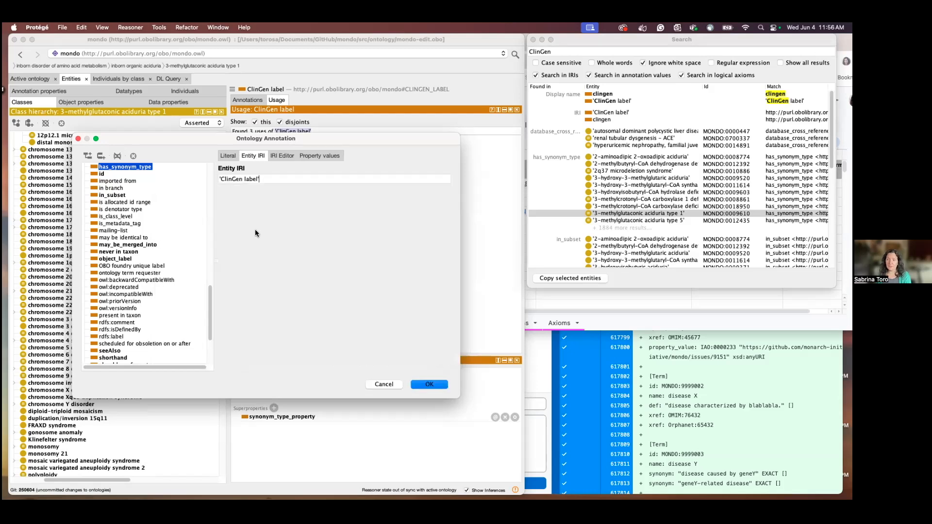
{"action": "left_click", "coordinate": [385, 384]}
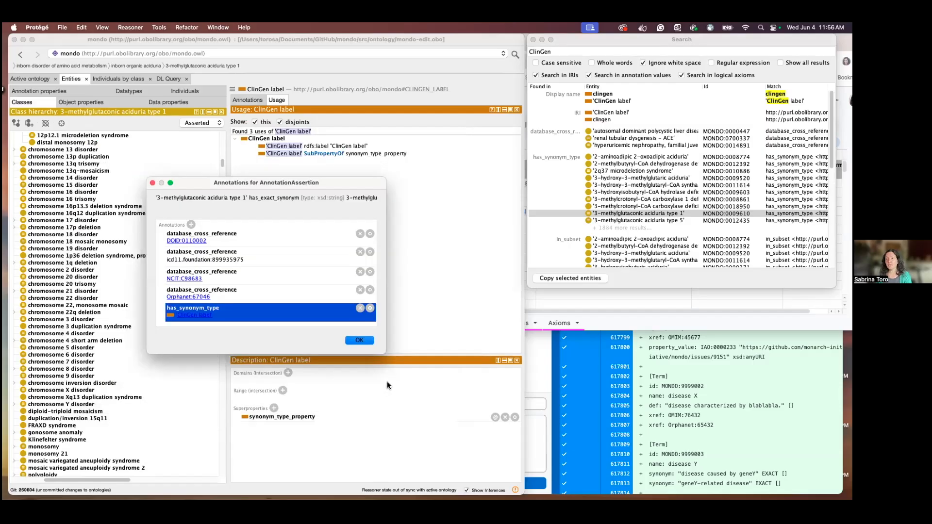
Close the synonym's annotations and the ClinGen search, and switch to the ROBOT tutorial spreadsheet in Chrome.
{"action": "left_click", "coordinate": [571, 320]}
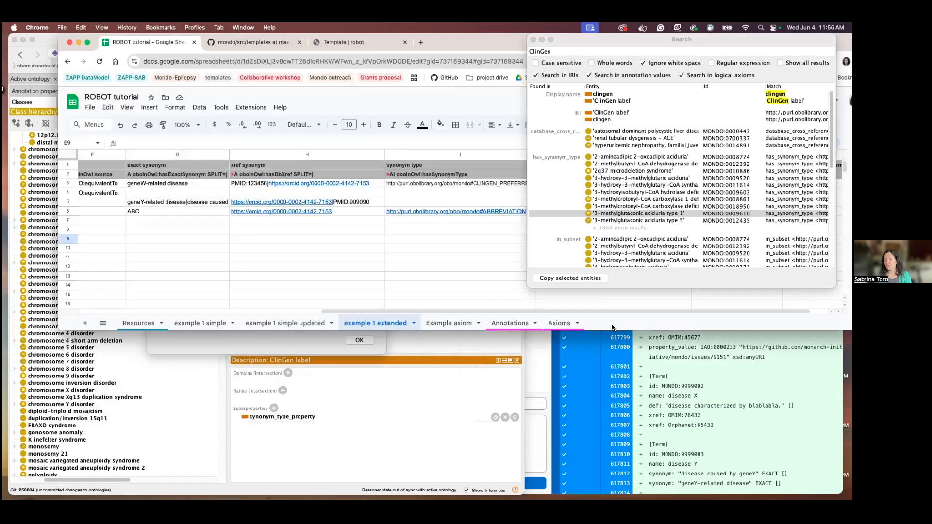
{"action": "left_click", "coordinate": [441, 382]}
{"action": "left_click", "coordinate": [359, 340]}
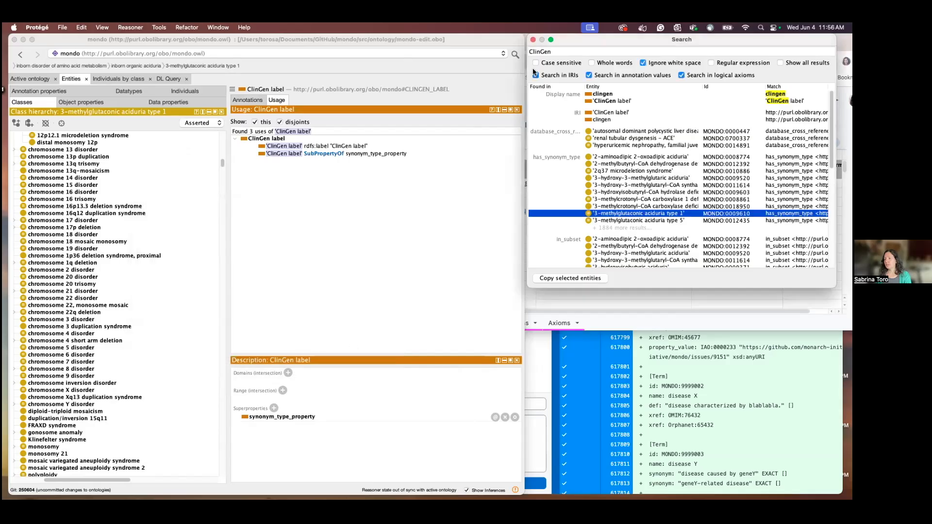
{"action": "left_click", "coordinate": [532, 39]}
{"action": "left_click", "coordinate": [593, 251]}
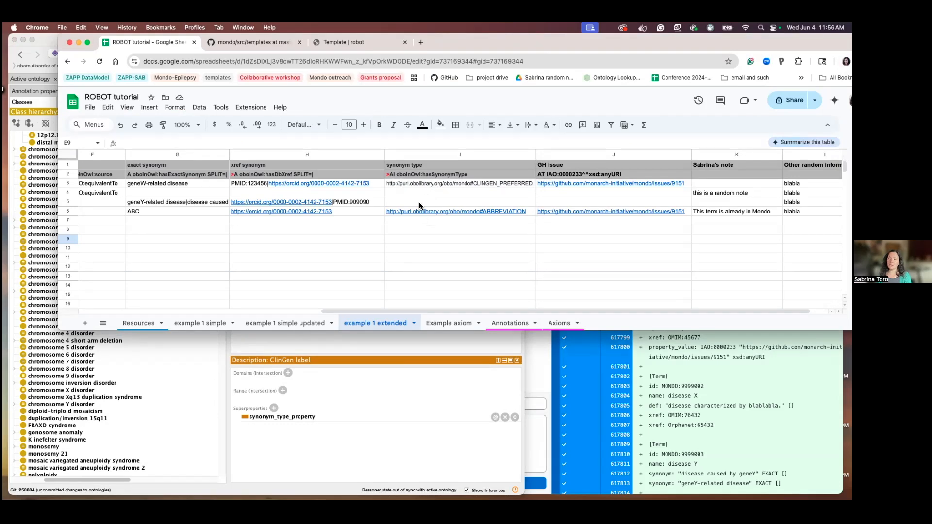
Switch to Protégé and go back to the class '3-methylglutaconic aciduria type 1' to view its exact synonym annotations.
{"action": "mouse_move", "coordinate": [406, 187]}
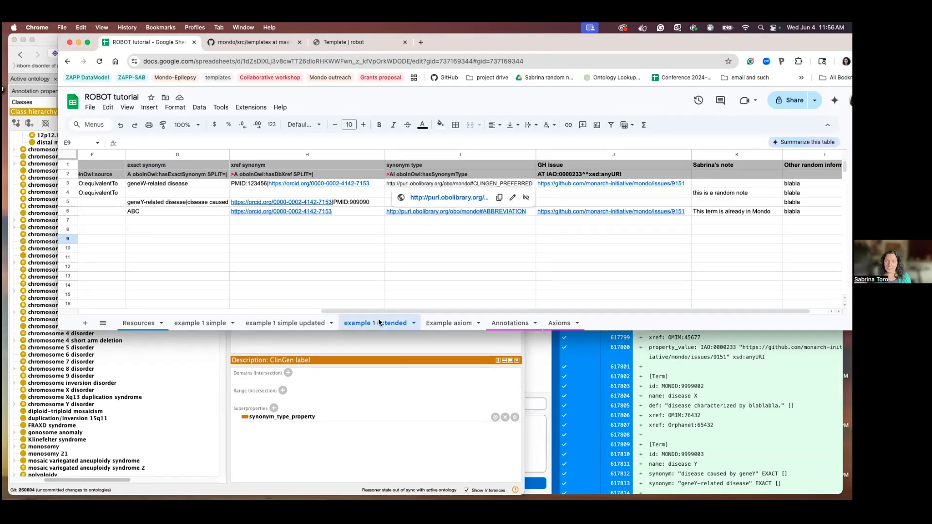
{"action": "left_click", "coordinate": [359, 348]}
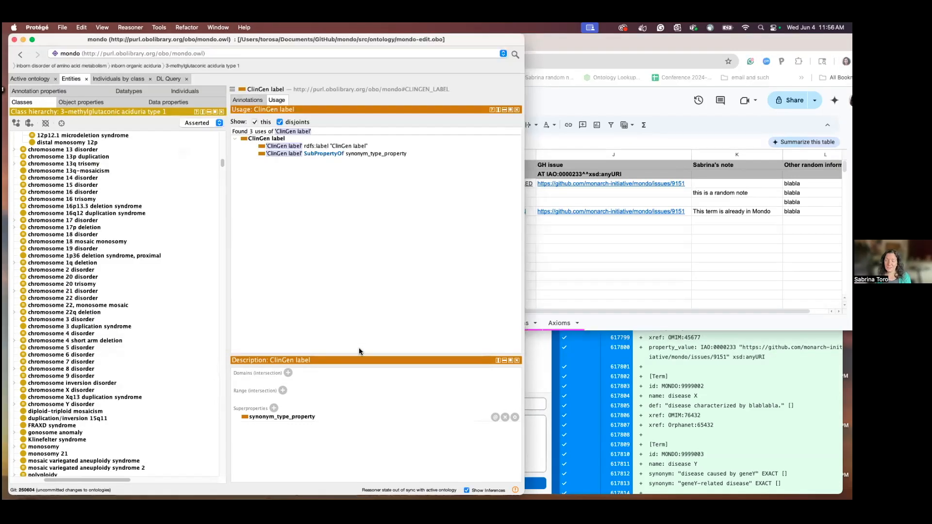
{"action": "left_click", "coordinate": [22, 56]}
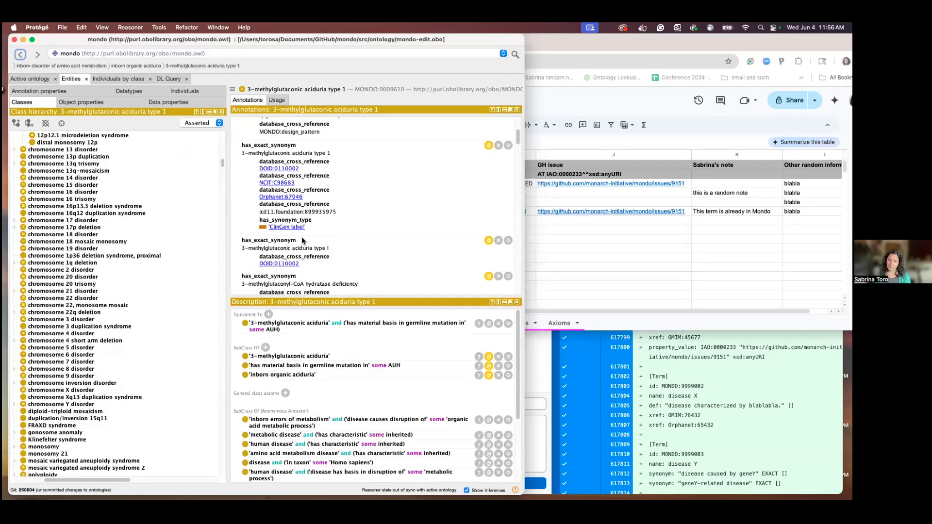
Switch to the ROBOT tutorial spreadsheet and examine the xref columns of 'example 1 extended', including the multiple-value xref cell for disease X.
{"action": "left_click", "coordinate": [627, 318]}
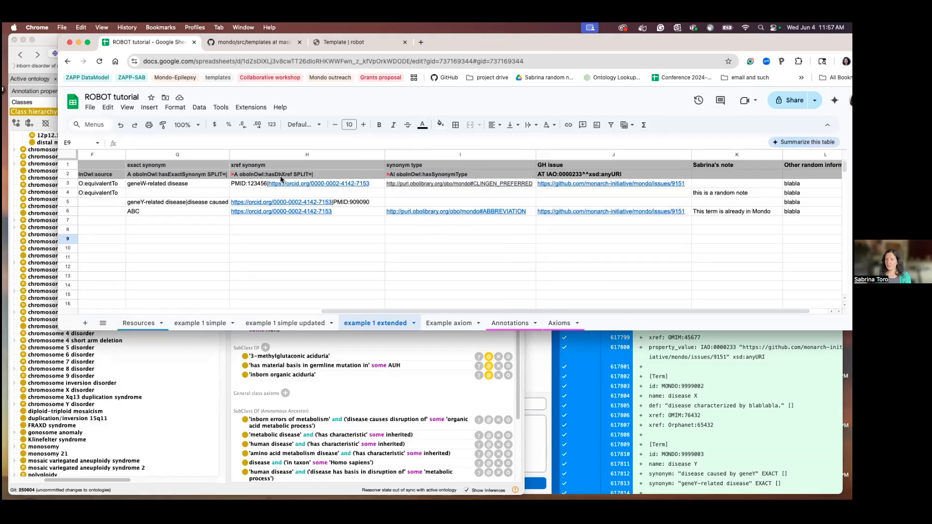
{"action": "scroll", "coordinate": [184, 228], "scroll_direction": "left", "scroll_amount": 5}
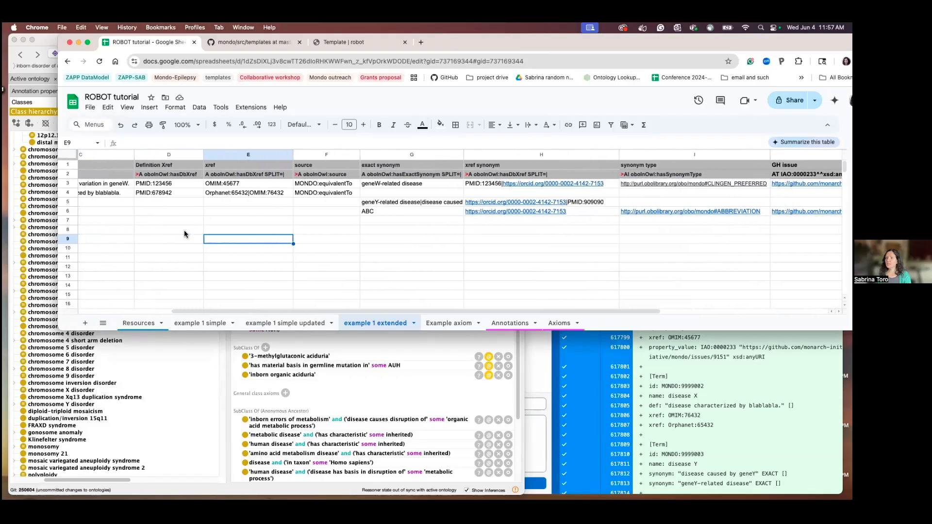
{"action": "scroll", "coordinate": [211, 176], "scroll_direction": "left", "scroll_amount": 3}
{"action": "scroll", "coordinate": [213, 180], "scroll_direction": "left", "scroll_amount": 1}
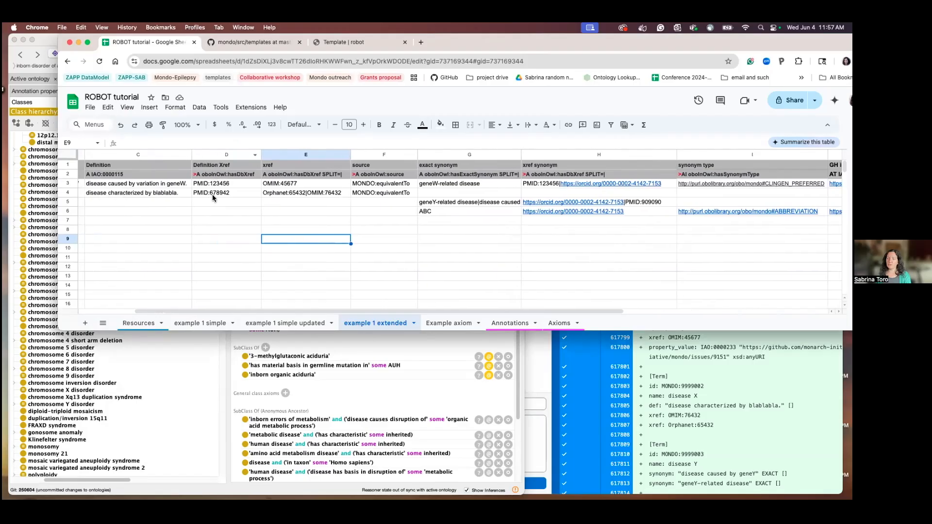
{"action": "scroll", "coordinate": [119, 176], "scroll_direction": "right", "scroll_amount": 4}
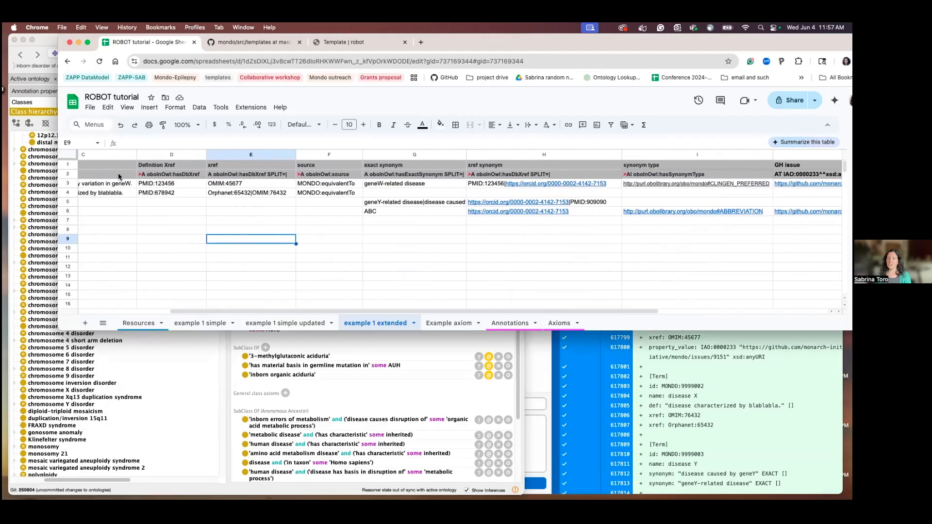
{"action": "scroll", "coordinate": [118, 176], "scroll_direction": "right", "scroll_amount": 2}
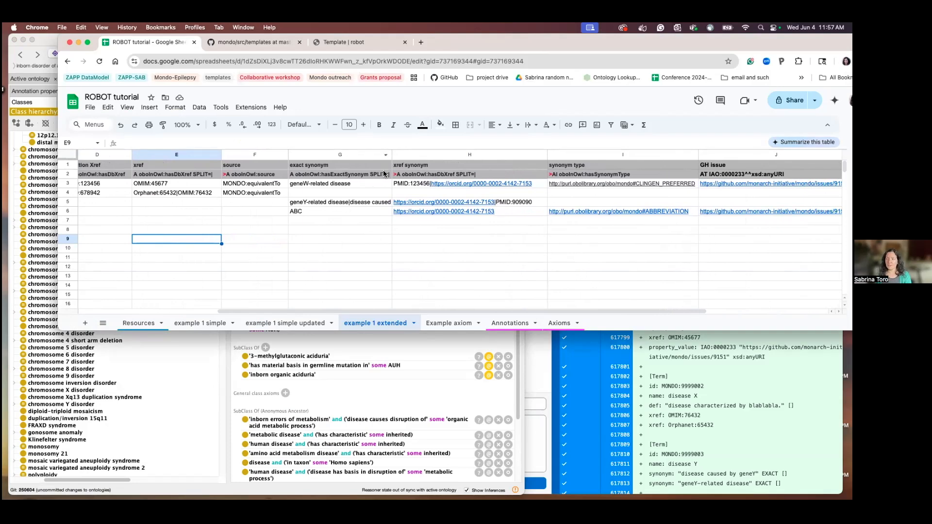
{"action": "left_click", "coordinate": [189, 194]}
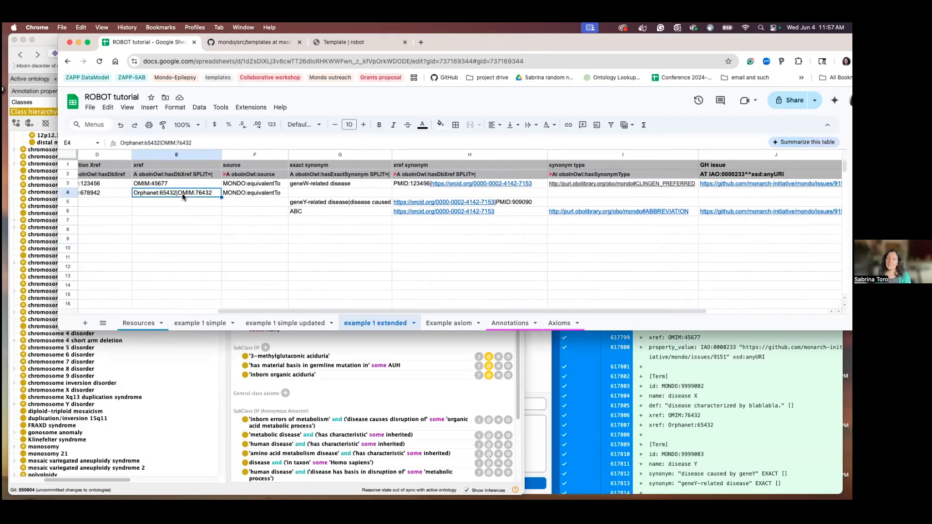
{"action": "left_click", "coordinate": [165, 158]}
{"action": "left_click", "coordinate": [156, 192]}
Compare the exact synonyms in rows 3 and 5 with their entries in the xref synonym column.
{"action": "mouse_move", "coordinate": [413, 185]}
{"action": "left_click", "coordinate": [328, 185]}
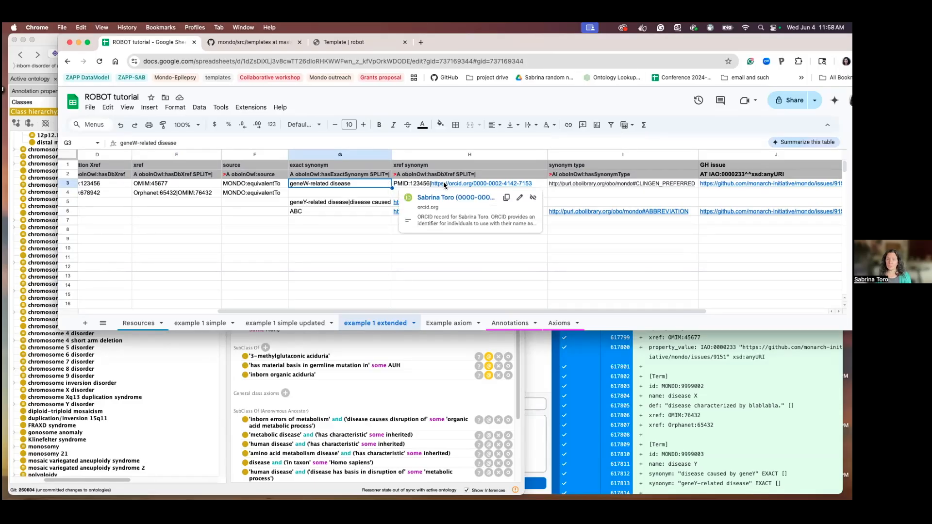
{"action": "left_click", "coordinate": [358, 237]}
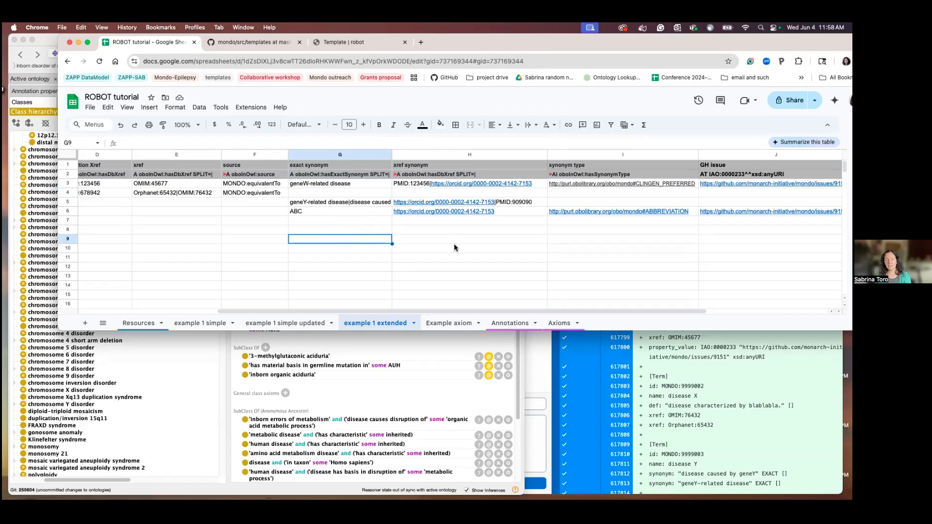
{"action": "left_click", "coordinate": [351, 201]}
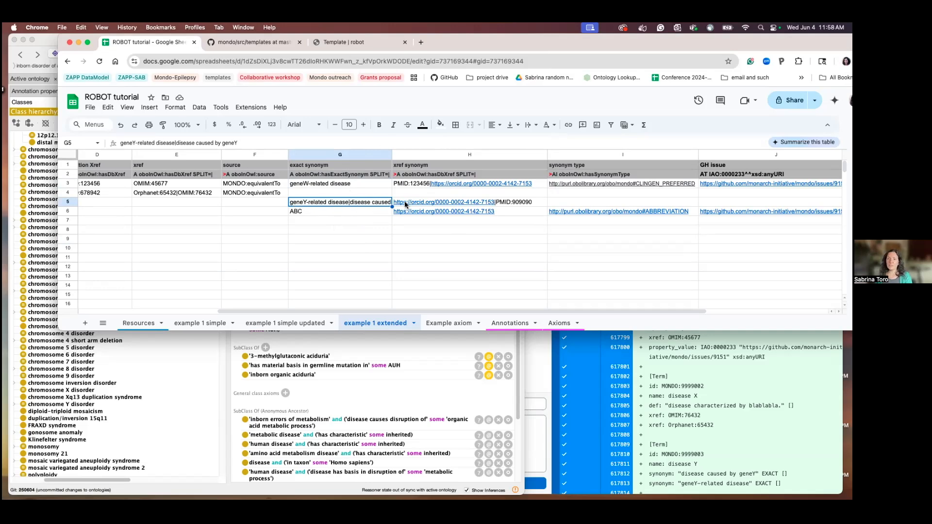
{"action": "mouse_move", "coordinate": [404, 205]}
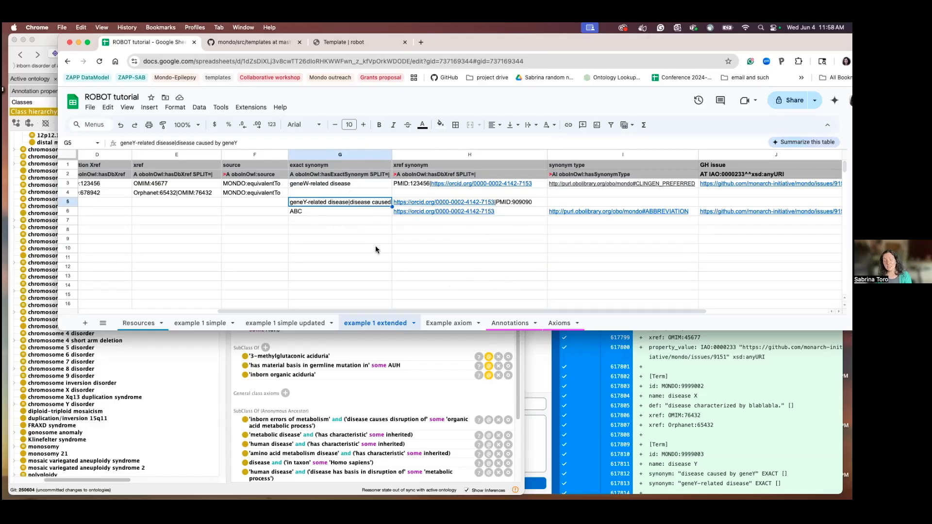
Switch to GitHub Desktop and discard the changes to src/ontology/mondo-edit.obo.
{"action": "left_click", "coordinate": [535, 361]}
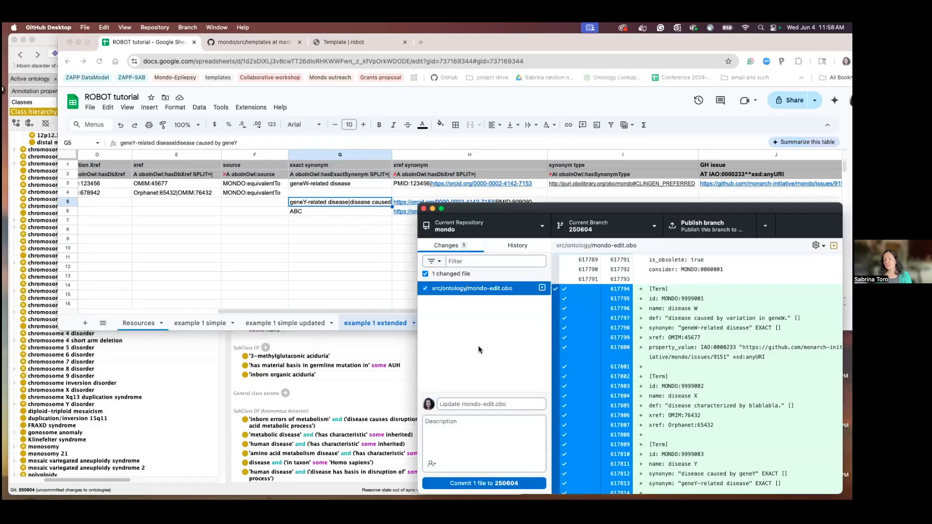
{"action": "right_click", "coordinate": [457, 287]}
{"action": "left_click", "coordinate": [473, 292]}
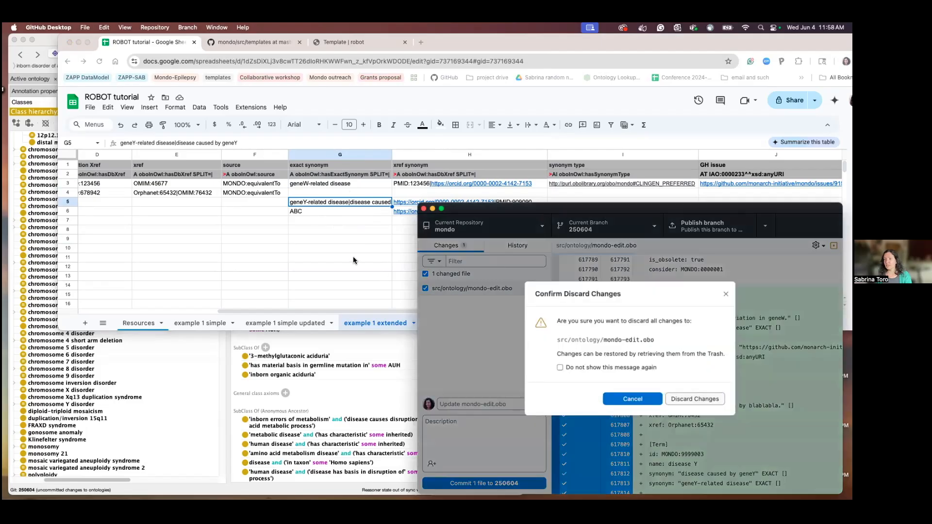
{"action": "left_click", "coordinate": [673, 397]}
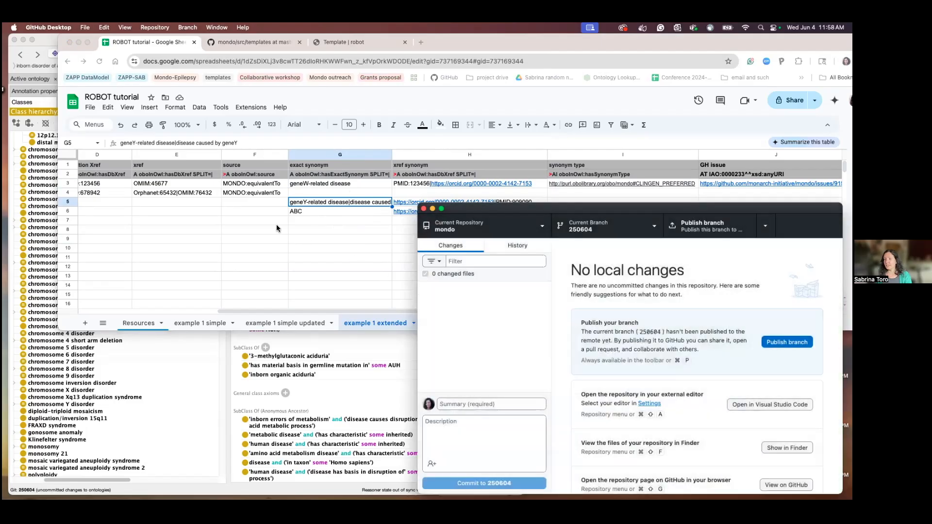
Return to the template spreadsheet and examine the exact synonym and xref synonym columns together.
{"action": "left_click", "coordinate": [273, 233]}
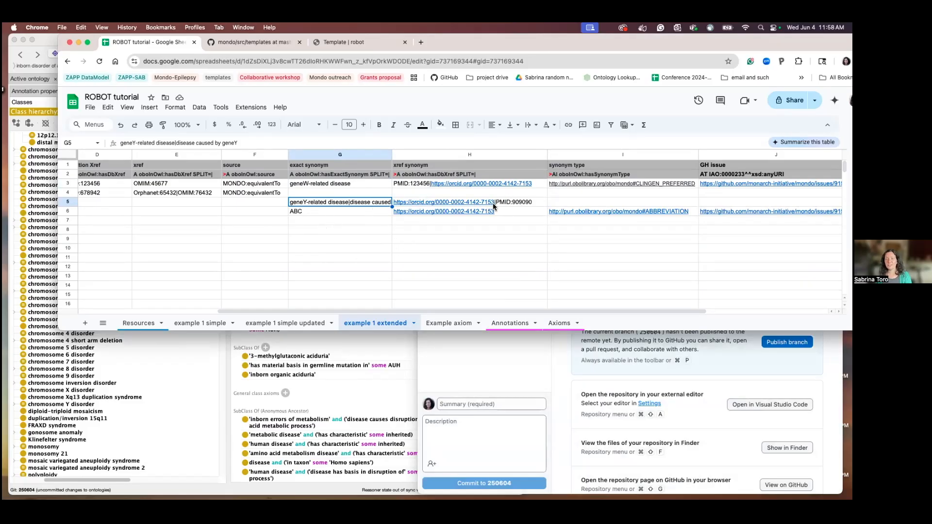
{"action": "mouse_move", "coordinate": [493, 206]}
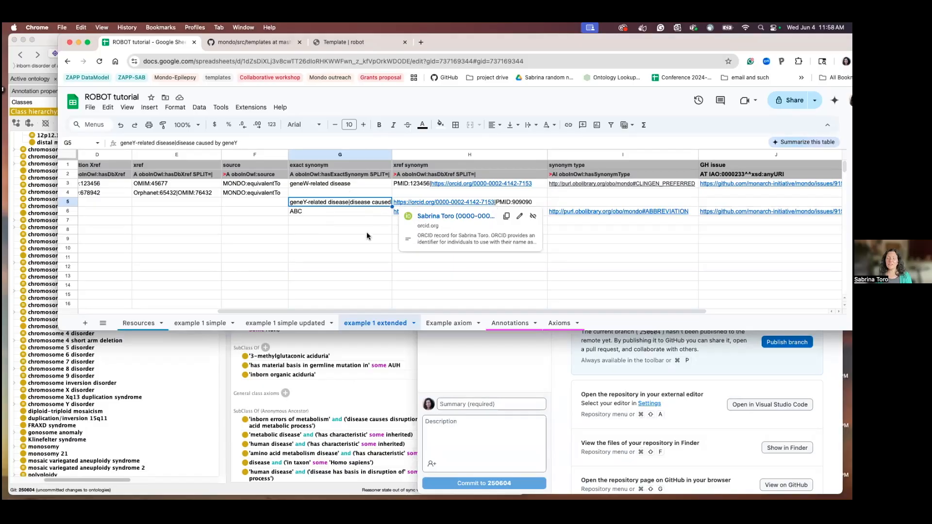
{"action": "left_click_drag", "start_coordinate": [339, 154], "coordinate": [430, 153]}
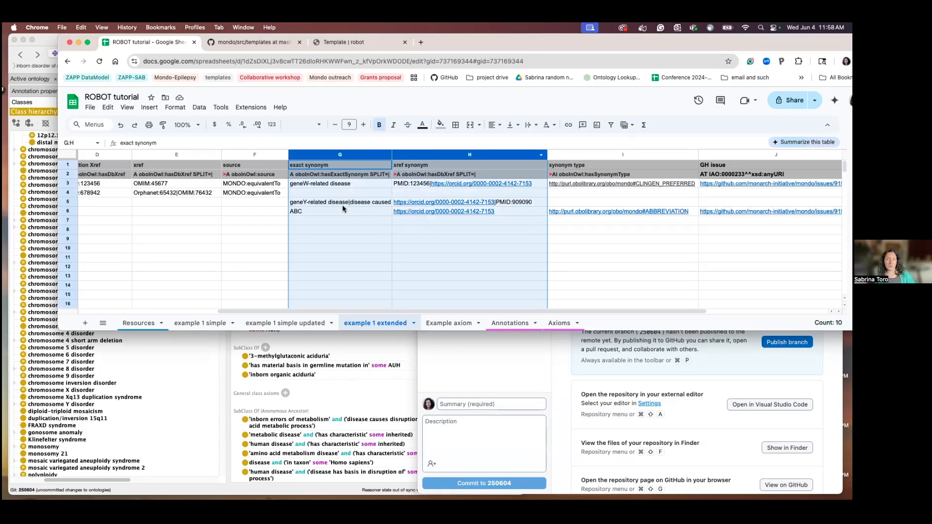
{"action": "left_click", "coordinate": [342, 234]}
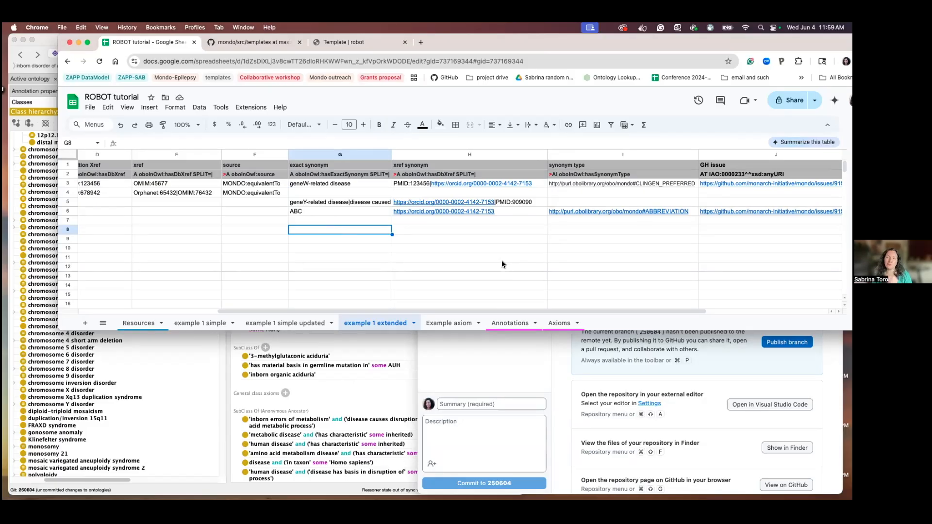
{"action": "left_click", "coordinate": [483, 258]}
Trim whitespace across the whole 'example 1 extended' sheet.
{"action": "scroll", "coordinate": [441, 256], "scroll_direction": "left", "scroll_amount": 5}
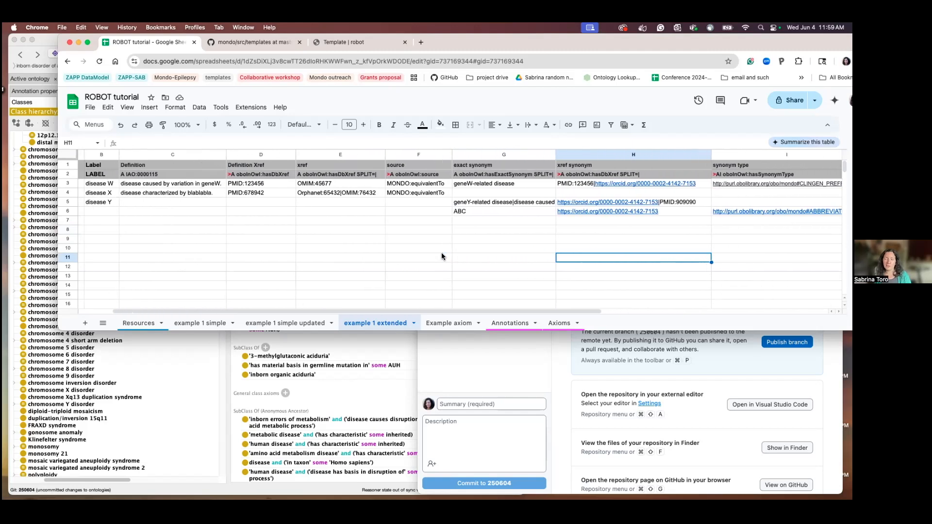
{"action": "scroll", "coordinate": [441, 256], "scroll_direction": "left", "scroll_amount": 2}
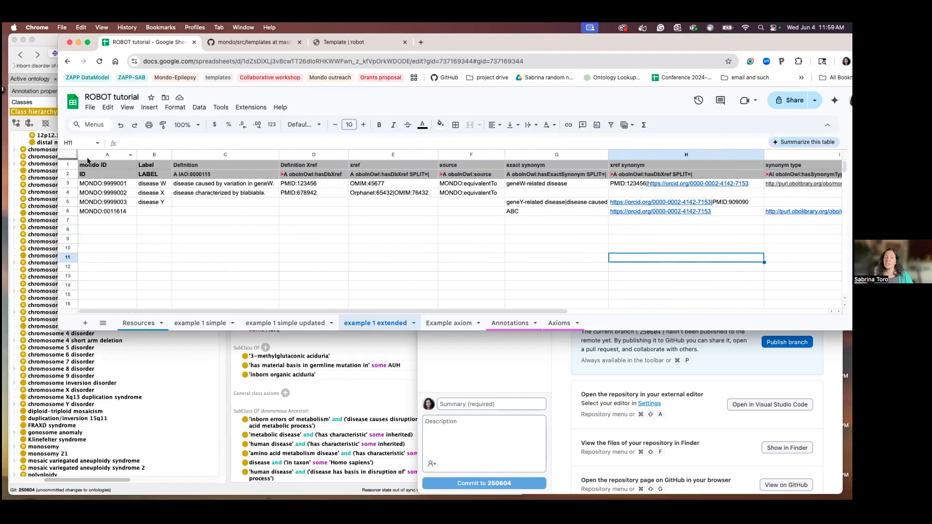
{"action": "left_click", "coordinate": [68, 157]}
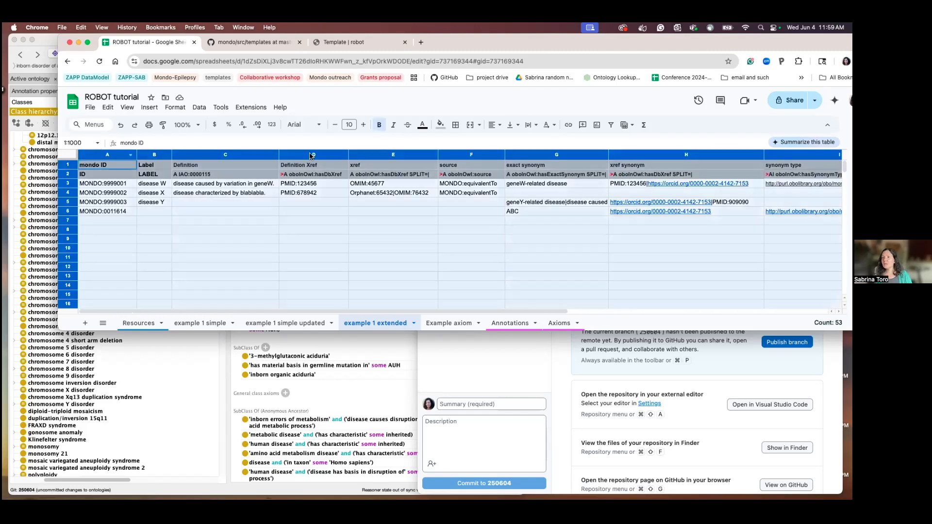
{"action": "left_click", "coordinate": [199, 107]}
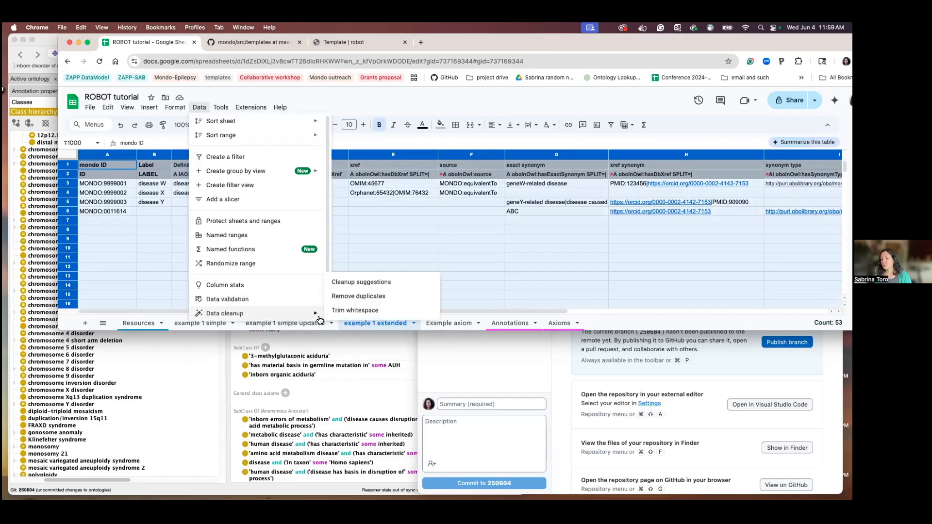
{"action": "left_click", "coordinate": [342, 312]}
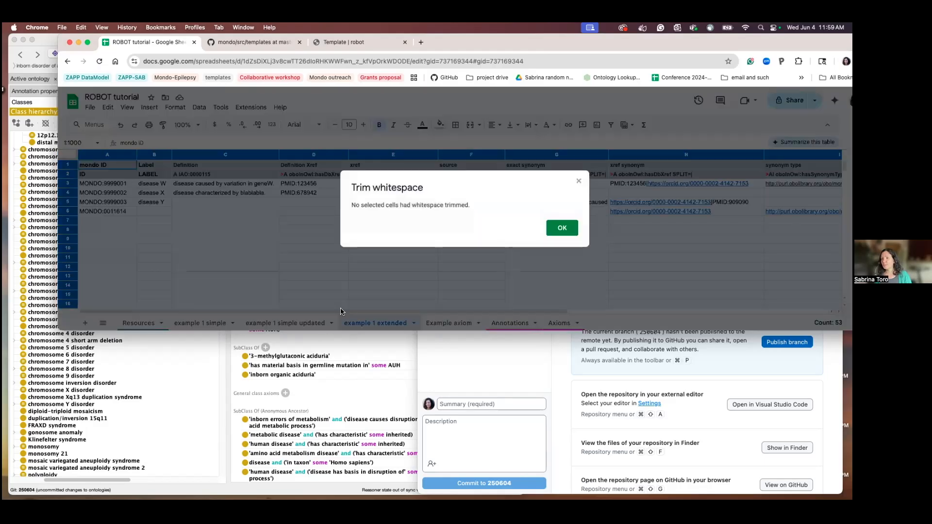
Publish the 'example 1 extended' sheet to the web in tab-separated values format.
{"action": "left_click", "coordinate": [561, 228]}
{"action": "left_click", "coordinate": [385, 238]}
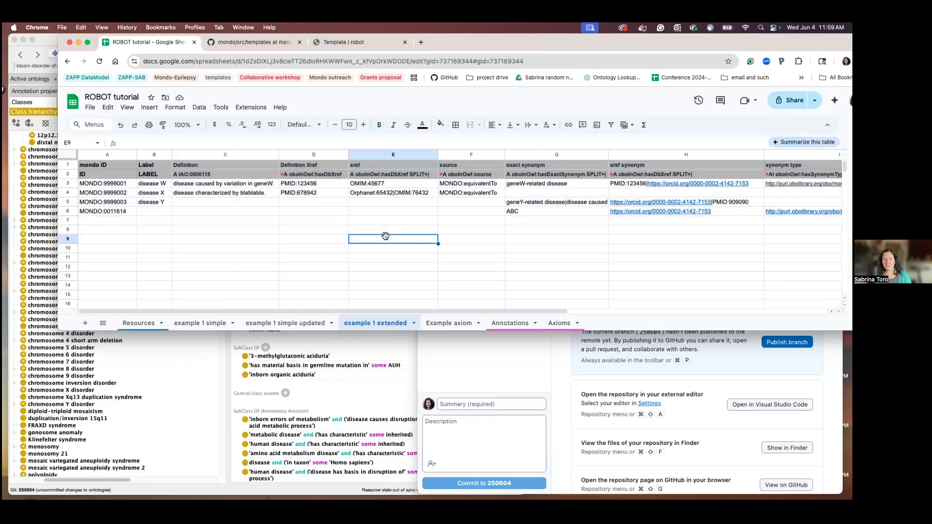
{"action": "left_click", "coordinate": [92, 108]}
{"action": "mouse_move", "coordinate": [105, 187]}
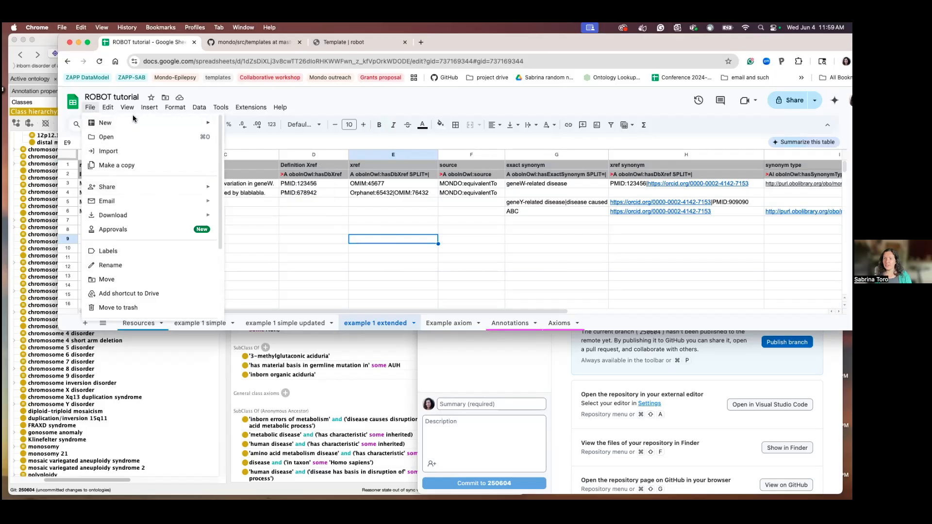
{"action": "mouse_move", "coordinate": [178, 189]}
{"action": "left_click", "coordinate": [260, 205]}
{"action": "left_click", "coordinate": [411, 212]}
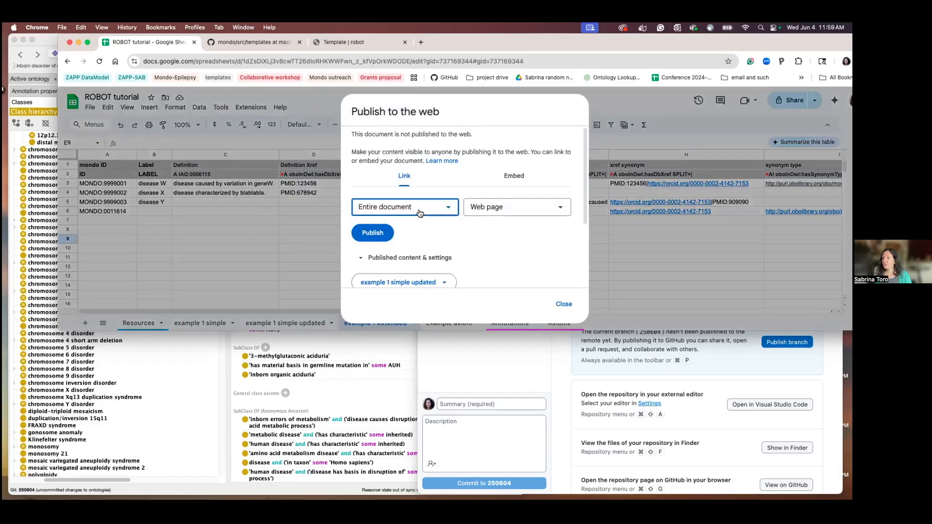
{"action": "scroll", "coordinate": [410, 290], "scroll_direction": "down", "scroll_amount": 2}
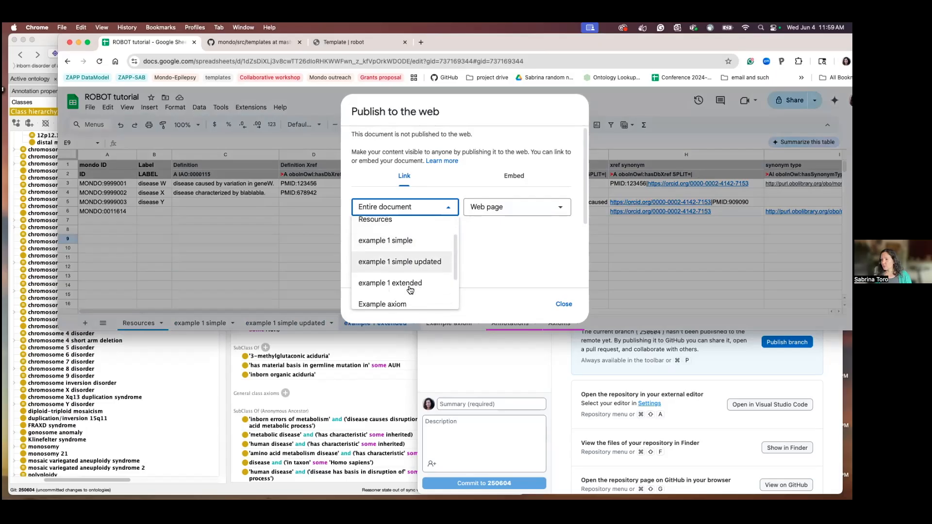
{"action": "left_click", "coordinate": [392, 278]}
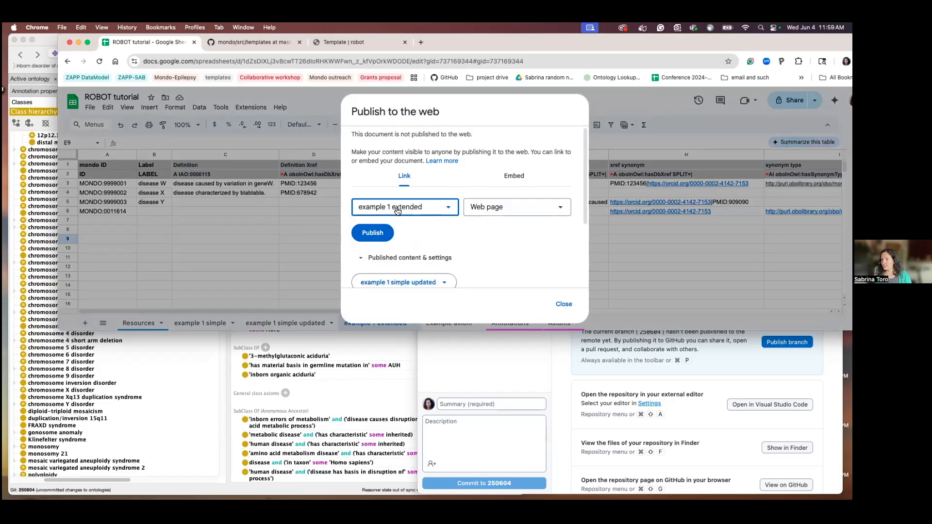
{"action": "left_click", "coordinate": [489, 209]}
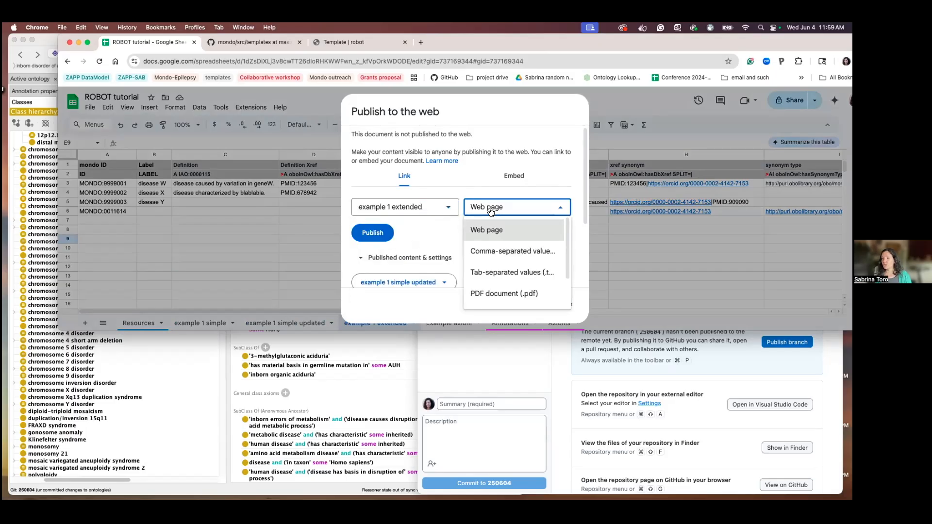
{"action": "left_click", "coordinate": [496, 272]}
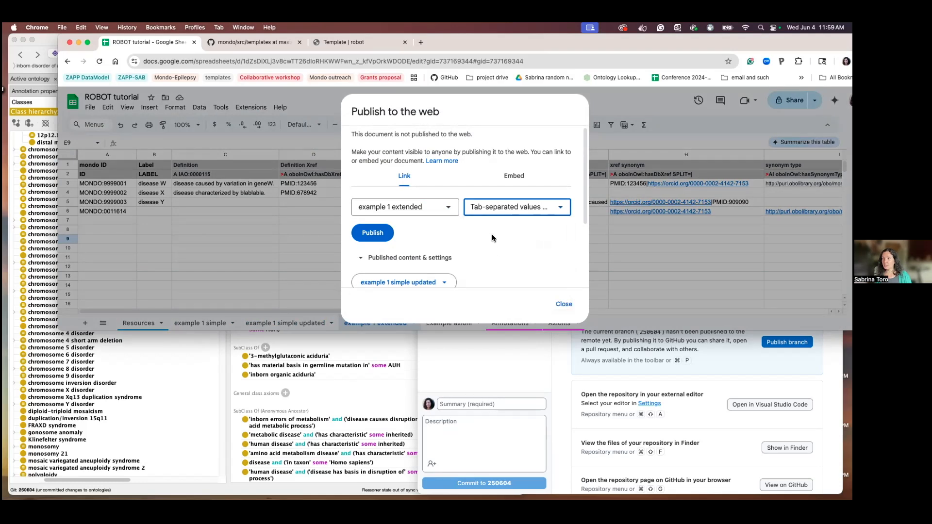
{"action": "left_click", "coordinate": [374, 233]}
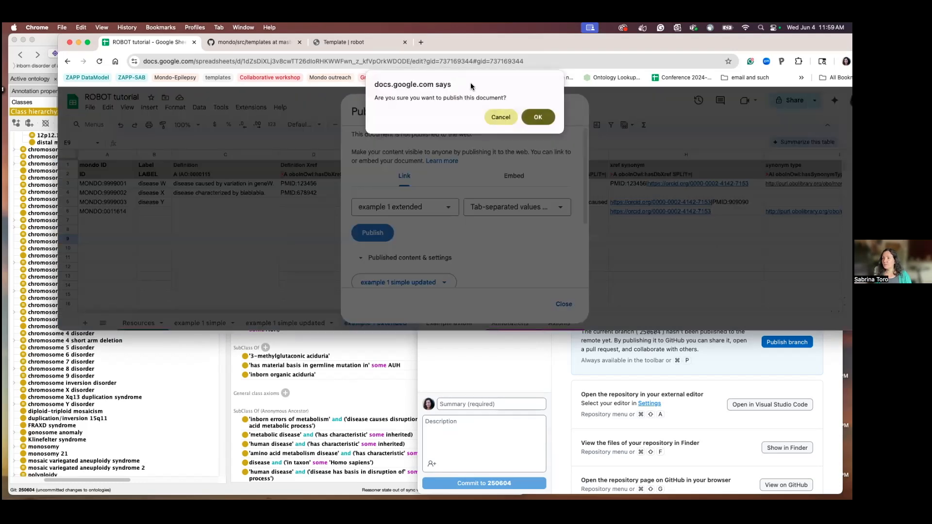
{"action": "left_click", "coordinate": [537, 117]}
Copy the published sheet's link and replace the template URL in cell D10 of the Resources sheet with it.
{"action": "scroll", "coordinate": [520, 235], "scroll_direction": "down", "scroll_amount": 3}
{"action": "left_click", "coordinate": [493, 222]}
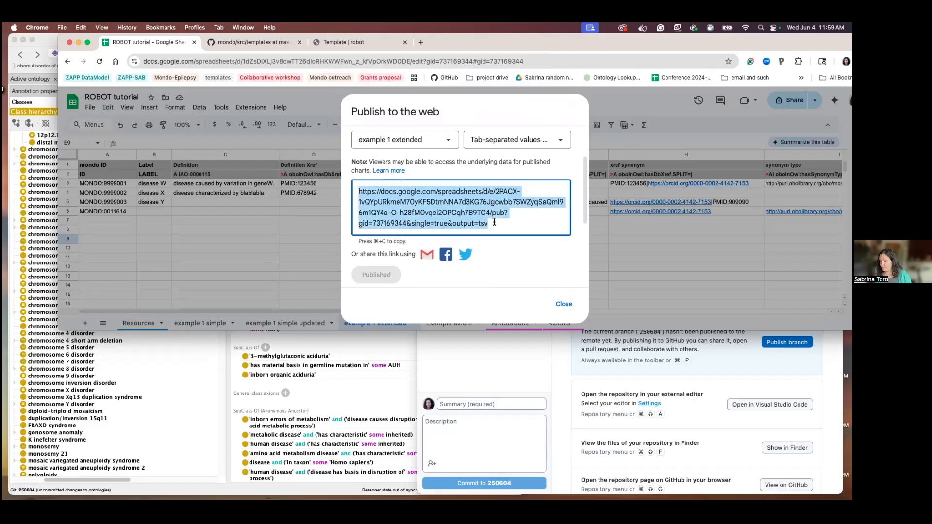
{"action": "left_click", "coordinate": [563, 305]}
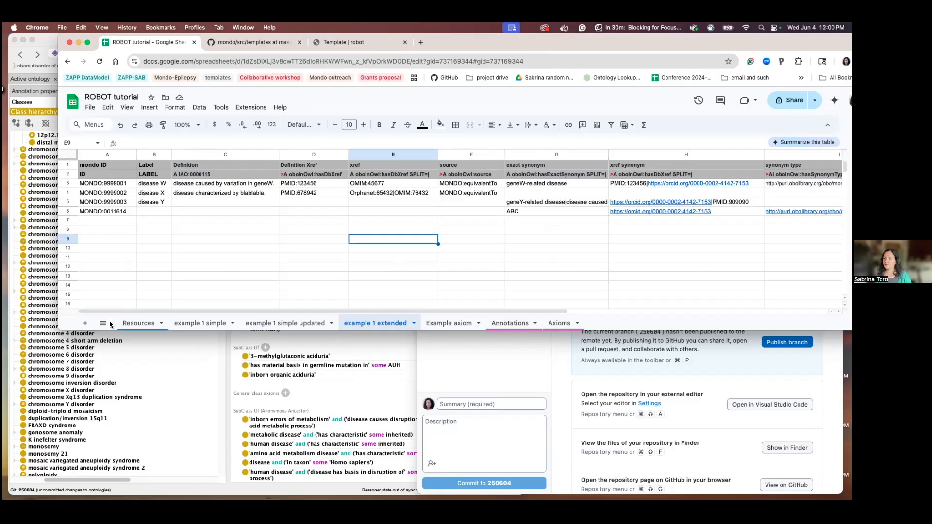
{"action": "left_click", "coordinate": [138, 323]}
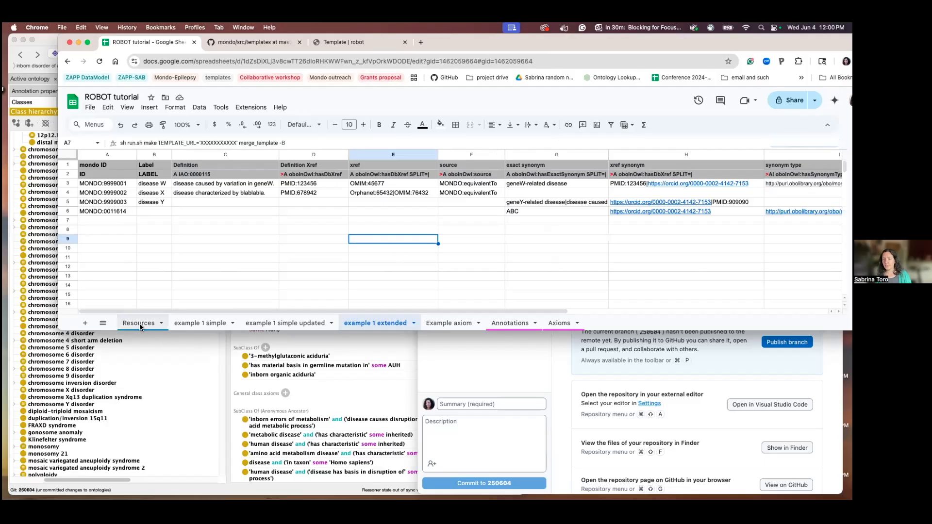
{"action": "left_click", "coordinate": [313, 211]}
{"action": "key", "text": "Delete"}
{"action": "type", "text": "https://docs.google.com/spreadsheets/d/e/2PACX-1vQYpURkmeM70yKF5DtmNNA7d3KG76Jgcwbb7SWZygSaQml96m1QY4a-O-h28fM0vqei2OPCgh7B9TC4/pub?gid=737169344&single=true&output=tsv"}
{"action": "left_click", "coordinate": [279, 251]}
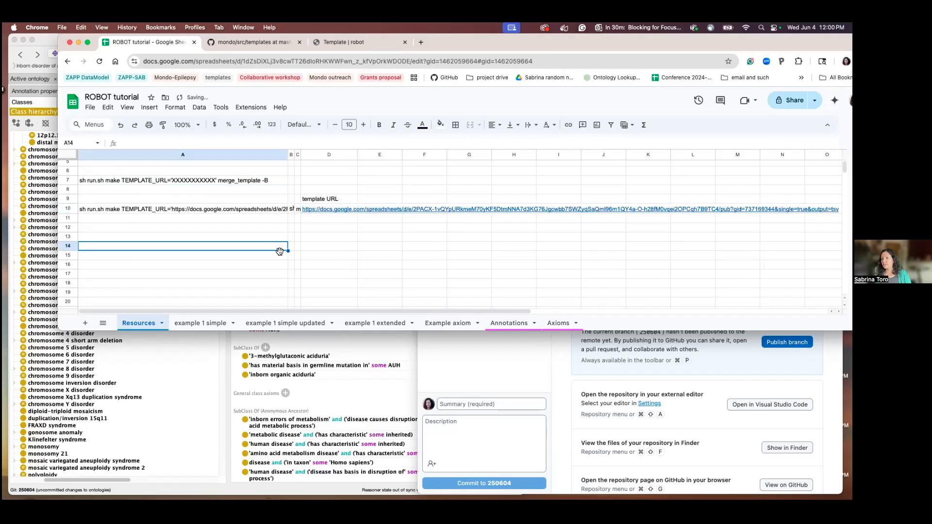
Copy the assembled merge_template command from cell A10 and paste it at the prompt in Terminal.
{"action": "left_click", "coordinate": [220, 210]}
{"action": "key", "text": "super+c"}
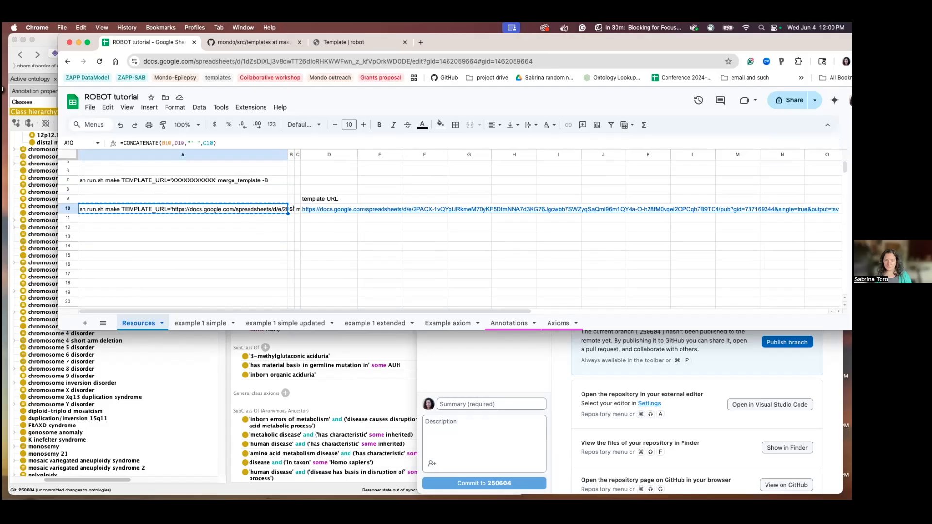
{"action": "key", "text": "super+Tab"}
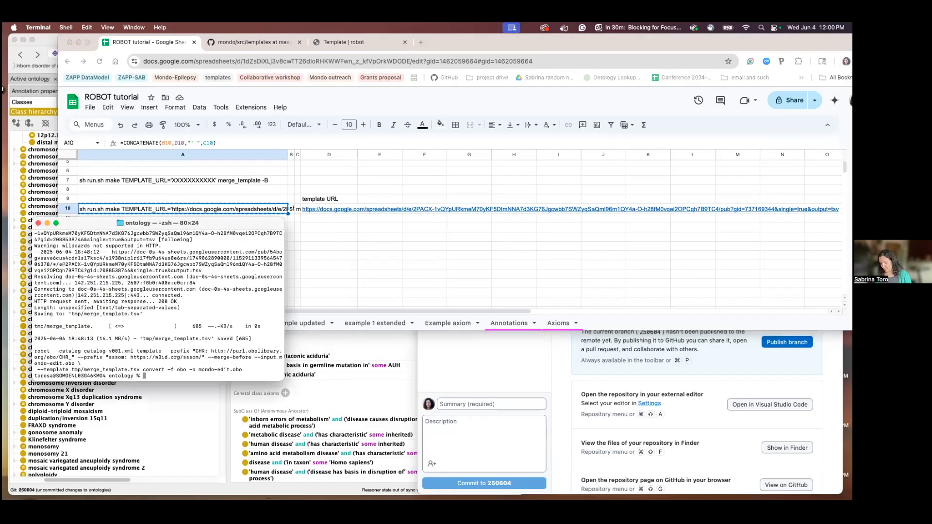
{"action": "key", "text": "super+v"}
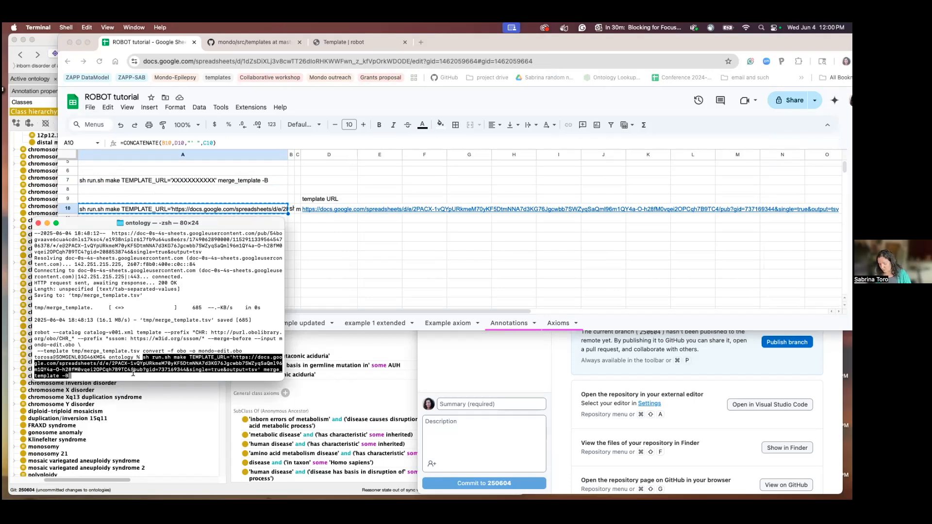
Open a new Terminal window, enter the ontology folder with cdmondo, and check the branch with git status.
{"action": "key", "text": "super+n"}
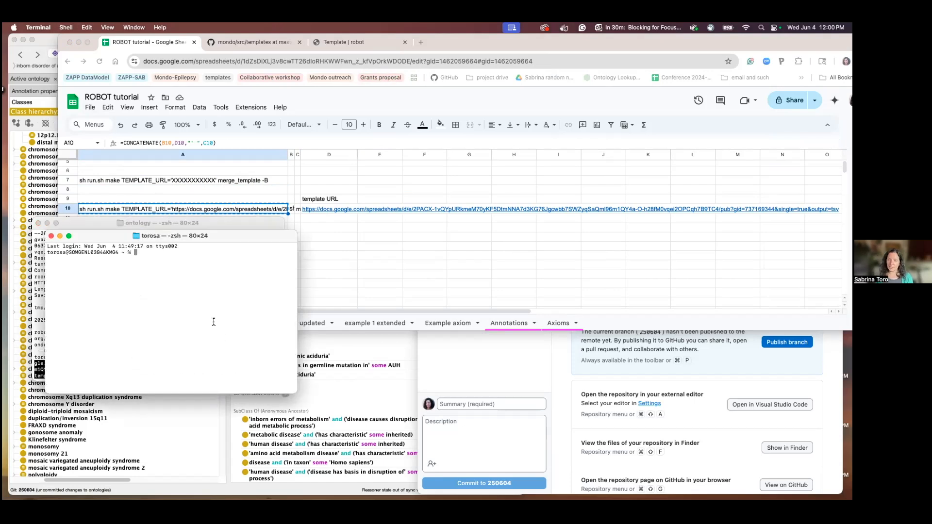
{"action": "type", "text": "cdmondo"}
{"action": "key", "text": "Return"}
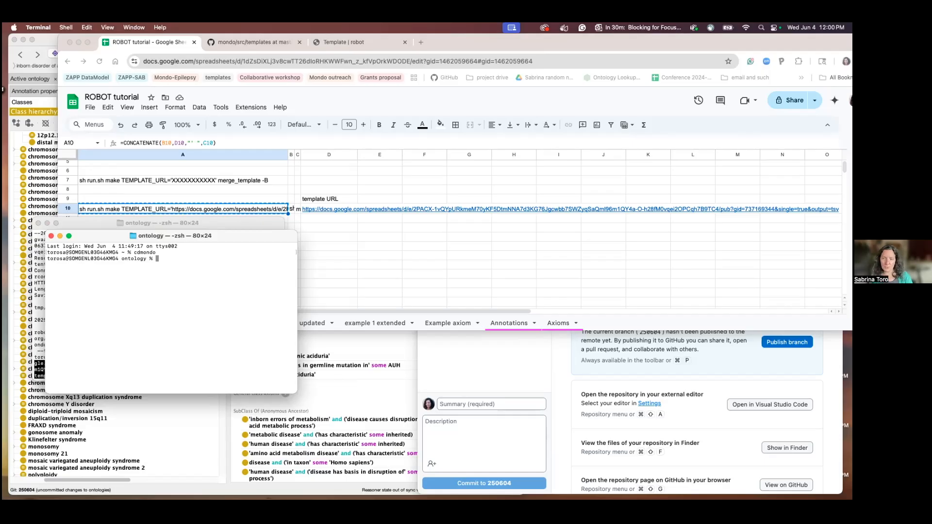
{"action": "type", "text": "git status"}
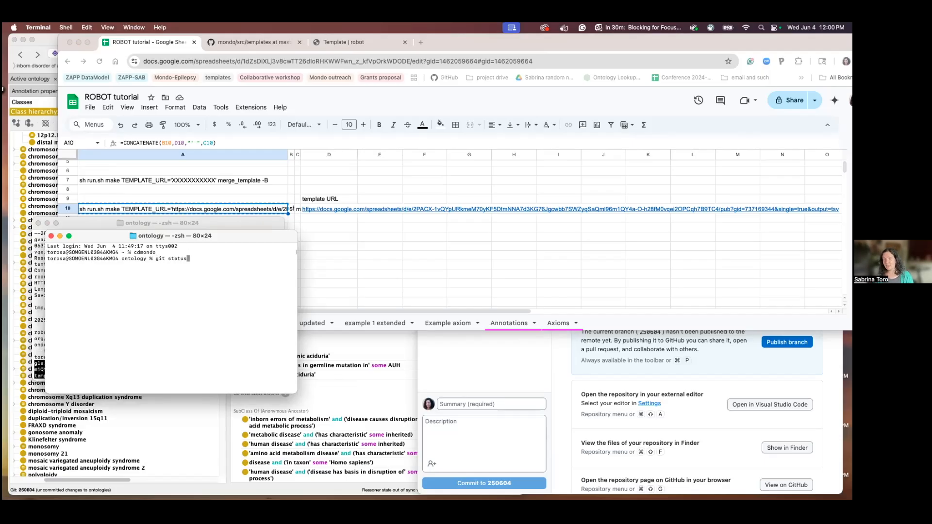
{"action": "key", "text": "Return"}
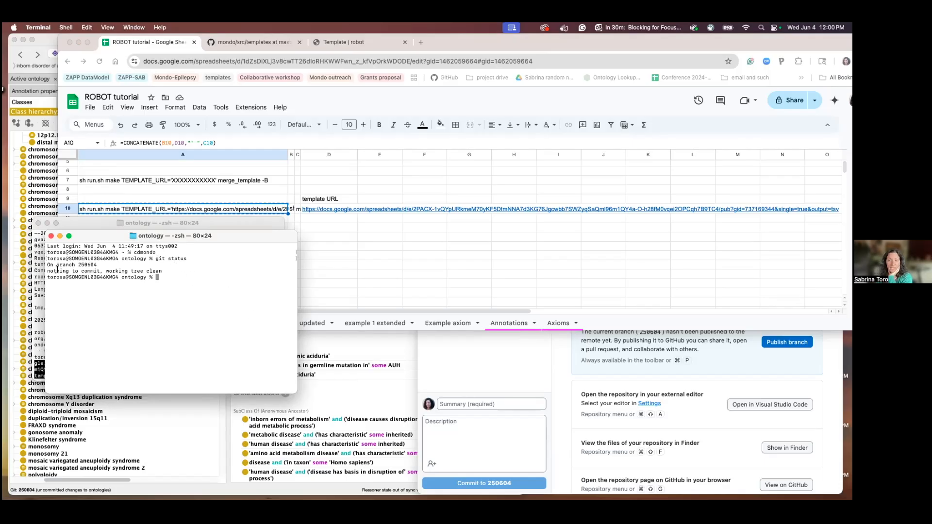
{"action": "left_click_drag", "start_coordinate": [46, 265], "coordinate": [101, 271]}
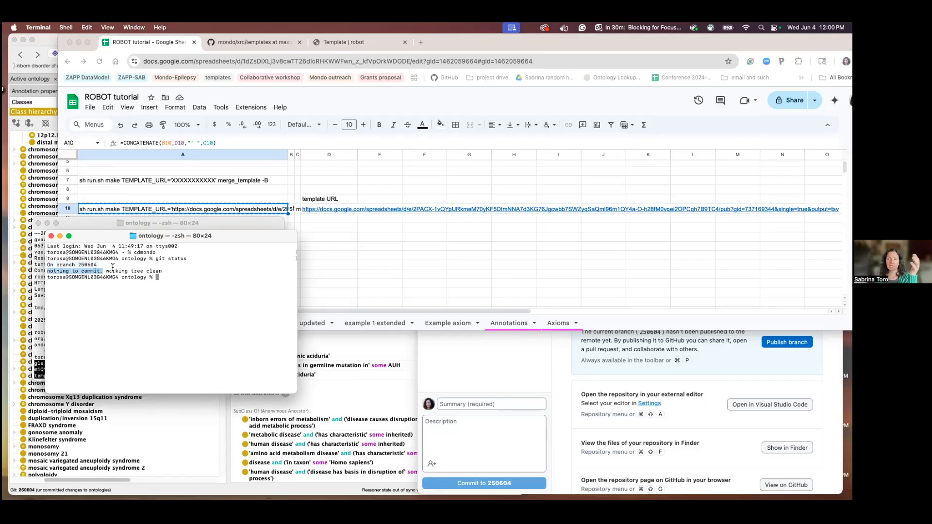
Run the copied merge_template command with the published template URL in the new Terminal window.
{"action": "left_click", "coordinate": [164, 278]}
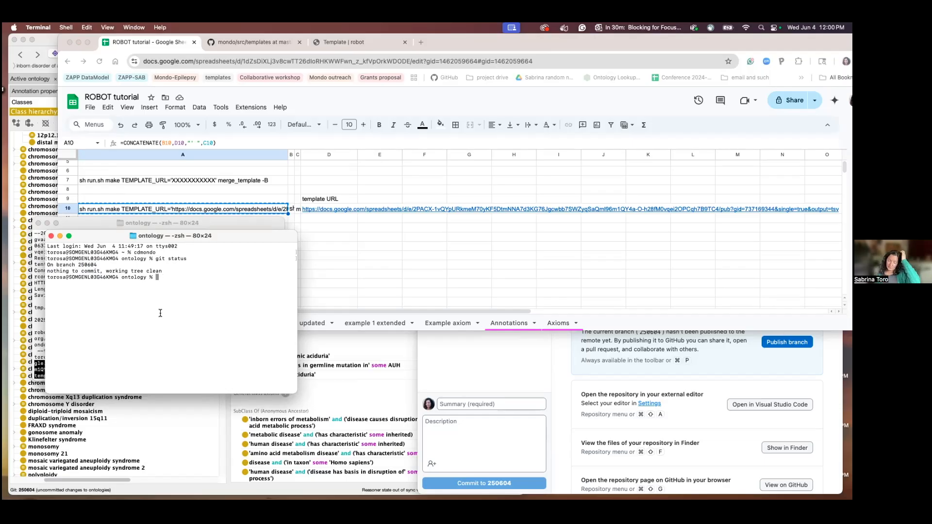
{"action": "key", "text": "super+v"}
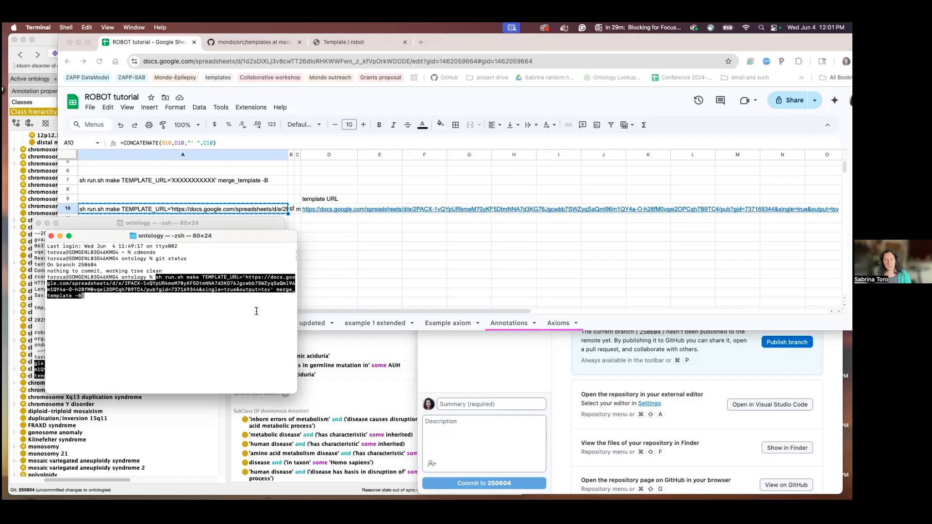
{"action": "key", "text": "Return"}
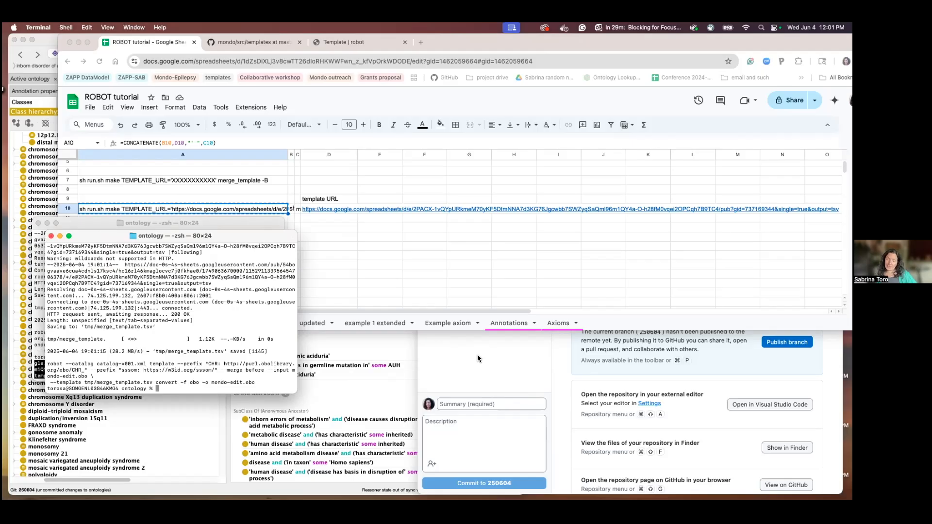
Switch to GitHub Desktop and review the src/ontology/mondo-edit.obo diff down to the new disease terms.
{"action": "left_click", "coordinate": [506, 345]}
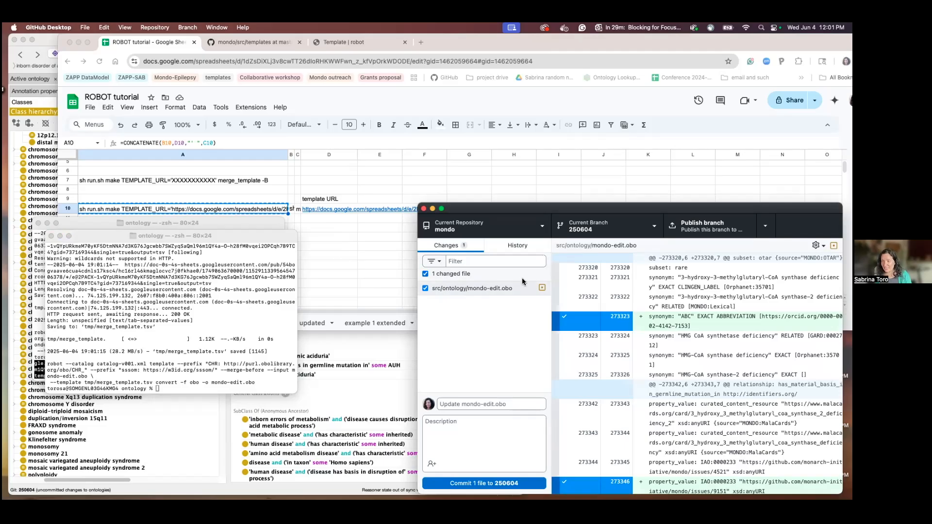
{"action": "scroll", "coordinate": [620, 369], "scroll_direction": "down", "scroll_amount": 2}
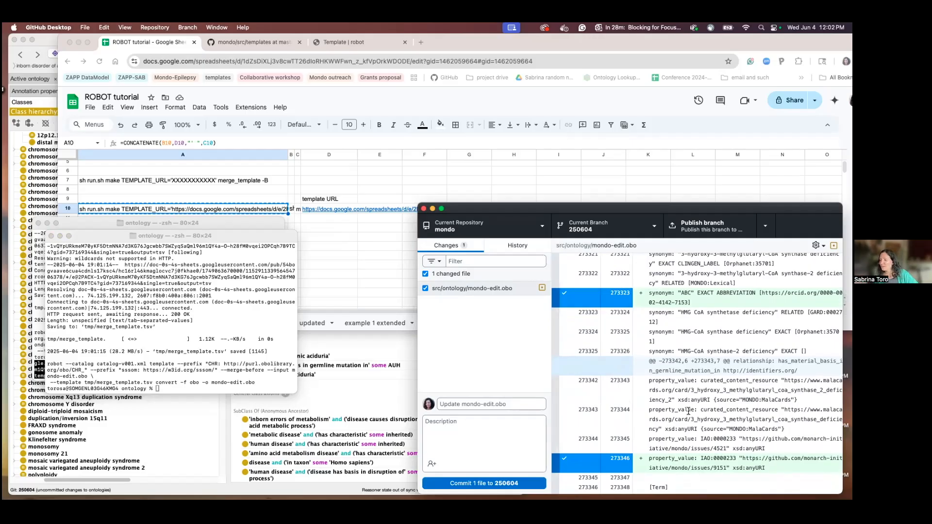
{"action": "scroll", "coordinate": [688, 411], "scroll_direction": "down", "scroll_amount": 15}
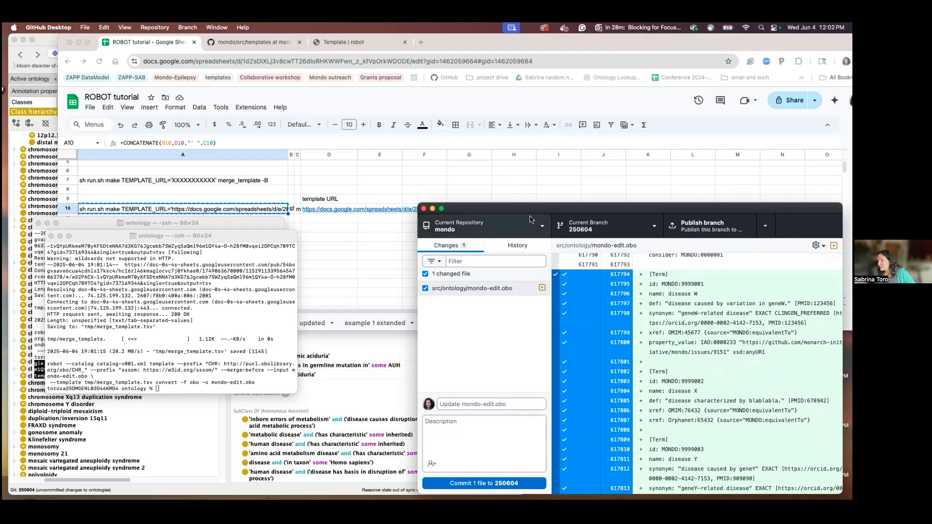
Display the 'example 1 extended' sheet behind the GitHub Desktop diff to compare its rows with the added terms.
{"action": "left_click", "coordinate": [336, 293]}
{"action": "left_click", "coordinate": [374, 321]}
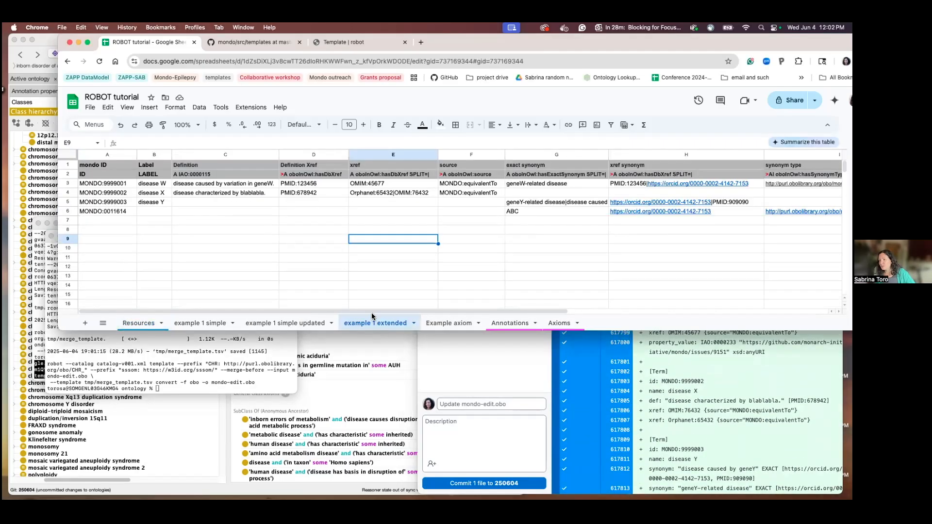
{"action": "left_click", "coordinate": [704, 381]}
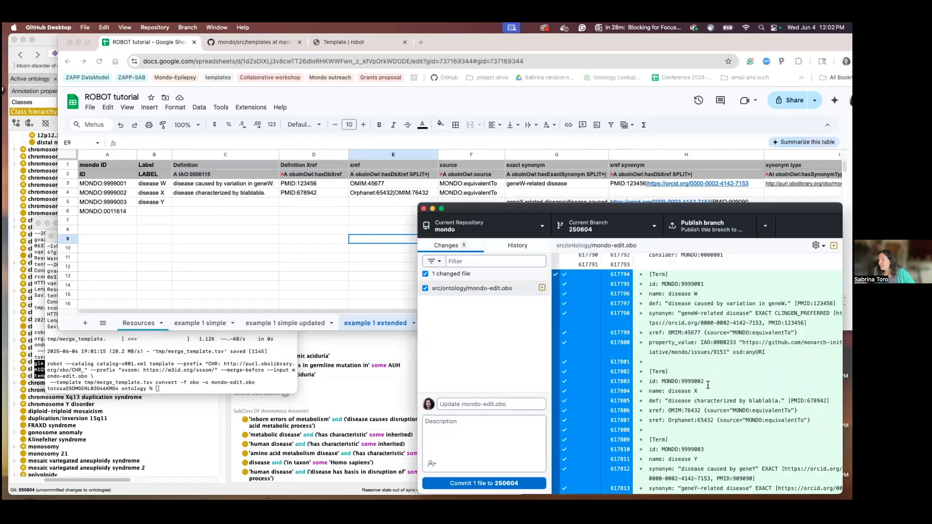
{"action": "scroll", "coordinate": [707, 385], "scroll_direction": "down", "scroll_amount": 3}
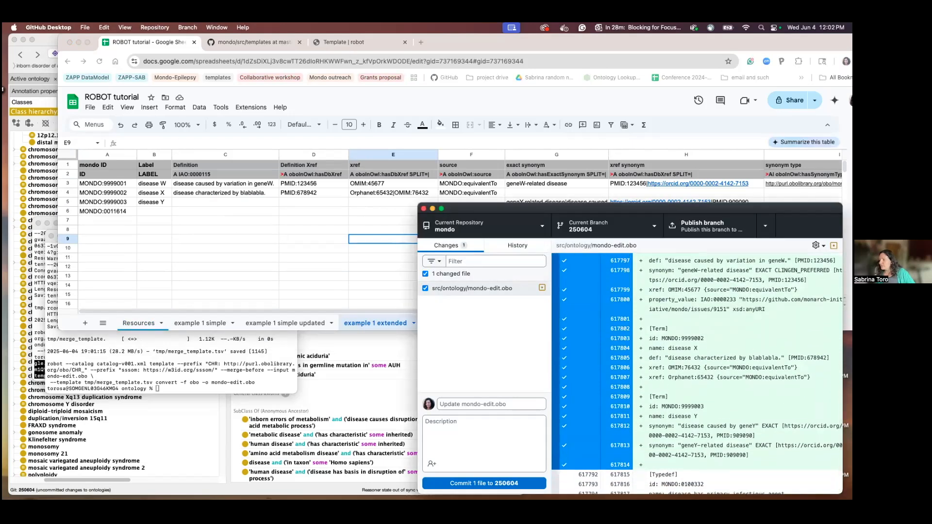
Examine the definition, its PMID reference and the OMIM and Orphanet xrefs added for disease X in the diff.
{"action": "left_click_drag", "start_coordinate": [784, 357], "coordinate": [668, 358]}
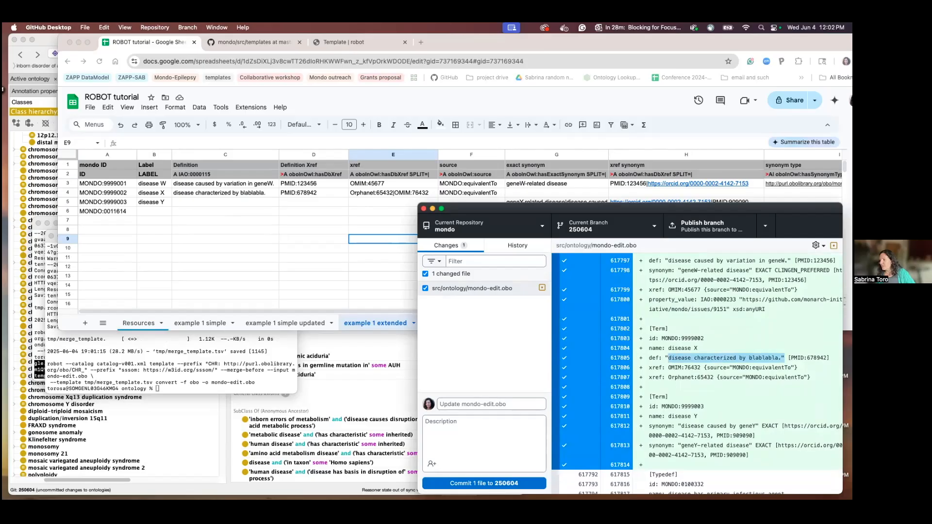
{"action": "double_click", "coordinate": [816, 358]}
{"action": "triple_click", "coordinate": [816, 358]}
{"action": "left_click", "coordinate": [716, 386]}
{"action": "left_click_drag", "start_coordinate": [667, 369], "coordinate": [717, 377]}
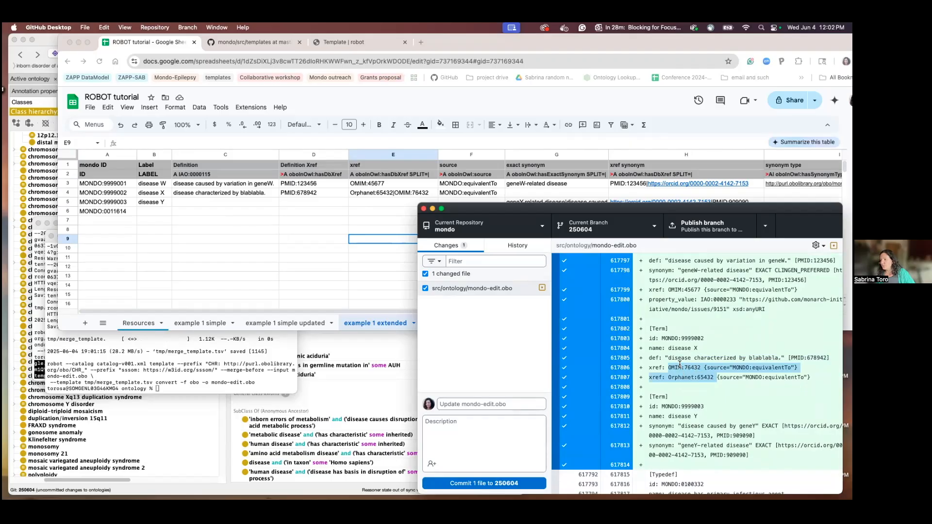
{"action": "left_click", "coordinate": [741, 378]}
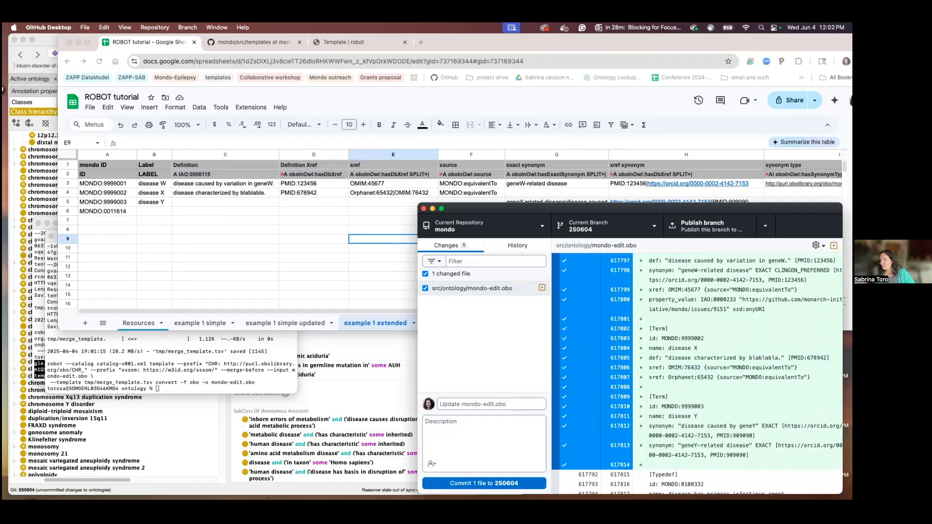
Examine the two exact synonyms added for disease Y and the references attached to them in the diff.
{"action": "scroll", "coordinate": [709, 436], "scroll_direction": "down", "scroll_amount": 1}
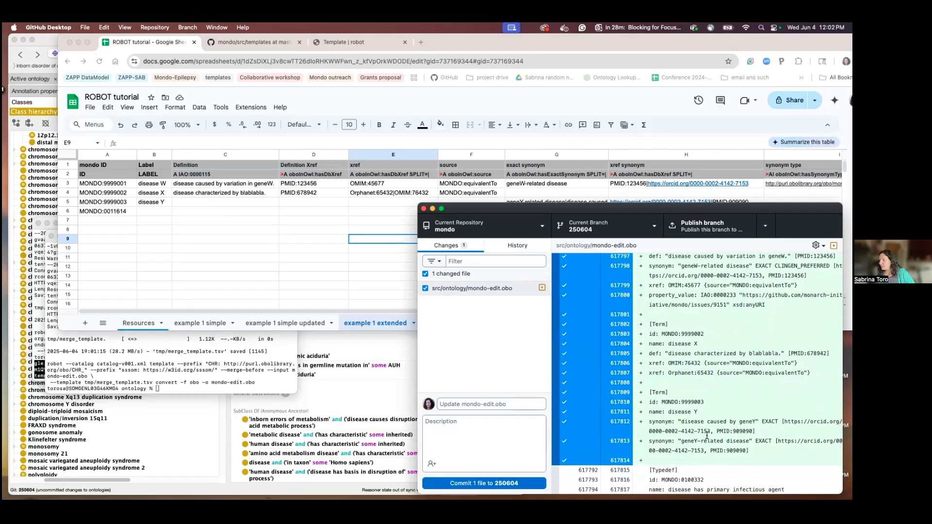
{"action": "left_click_drag", "start_coordinate": [680, 421], "coordinate": [761, 421]}
{"action": "left_click_drag", "start_coordinate": [680, 442], "coordinate": [710, 431]}
{"action": "left_click", "coordinate": [752, 443]}
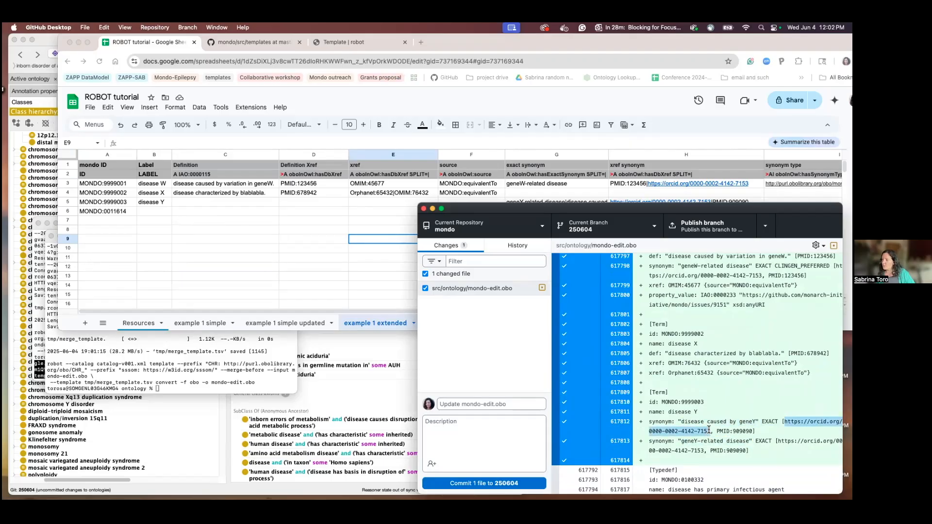
{"action": "triple_click", "coordinate": [722, 426]}
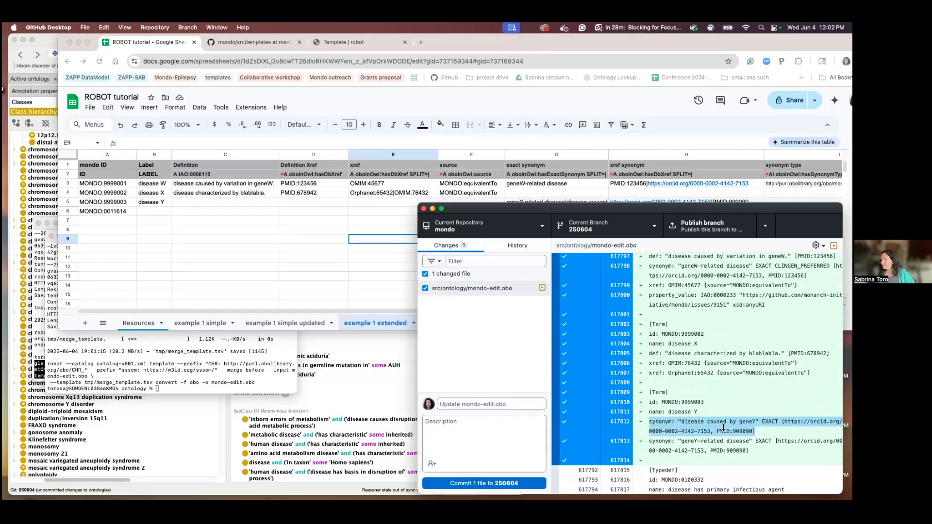
Return to the 'example 1 extended' sheet and examine its synonym references and the ROBOT template instructions in row 2.
{"action": "left_click", "coordinate": [684, 442]}
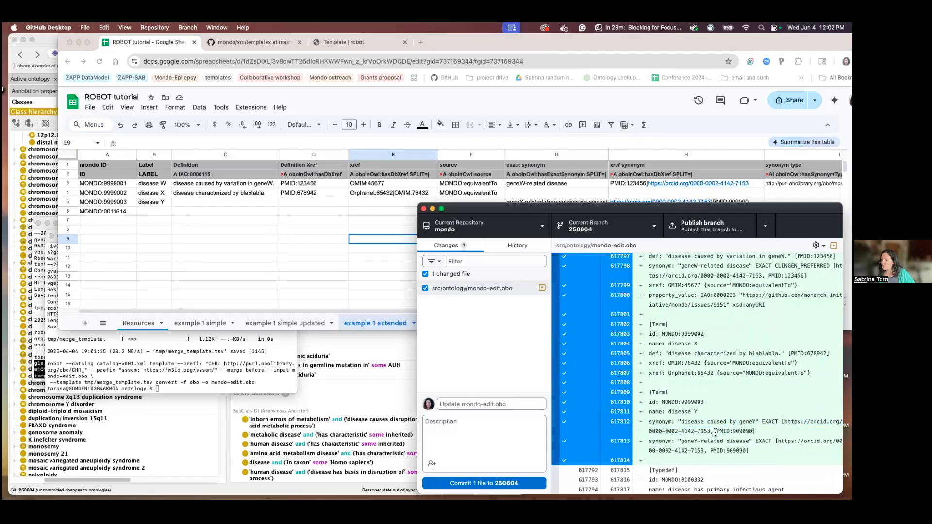
{"action": "left_click", "coordinate": [380, 256]}
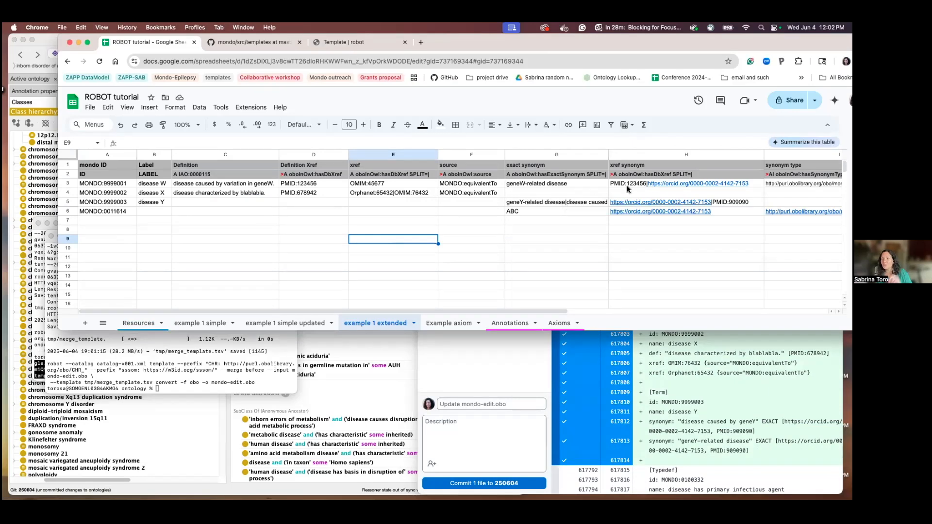
{"action": "mouse_move", "coordinate": [651, 204]}
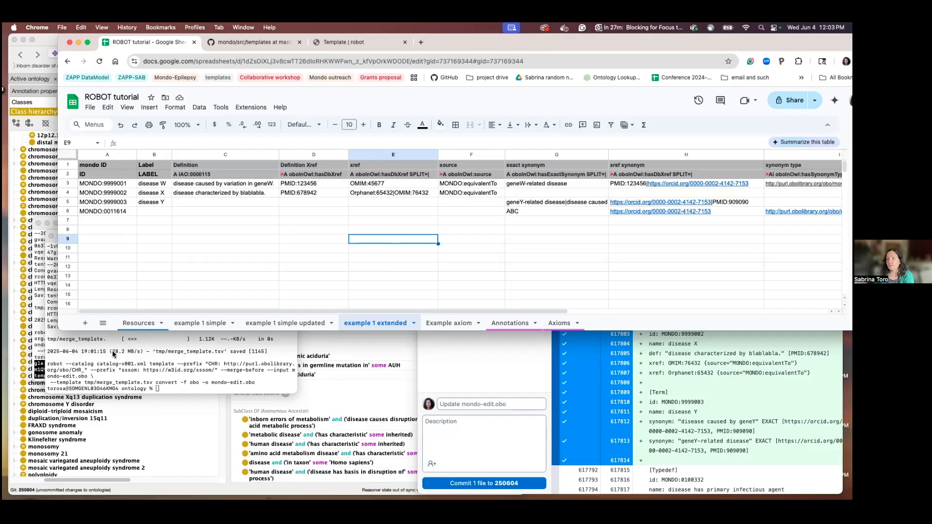
{"action": "left_click", "coordinate": [411, 175]}
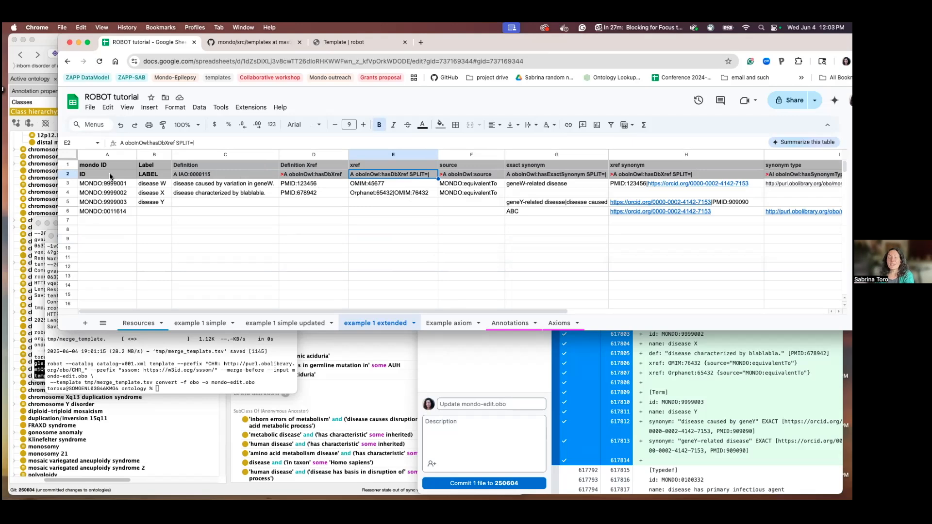
{"action": "left_click", "coordinate": [72, 175]}
{"action": "left_click", "coordinate": [156, 239]}
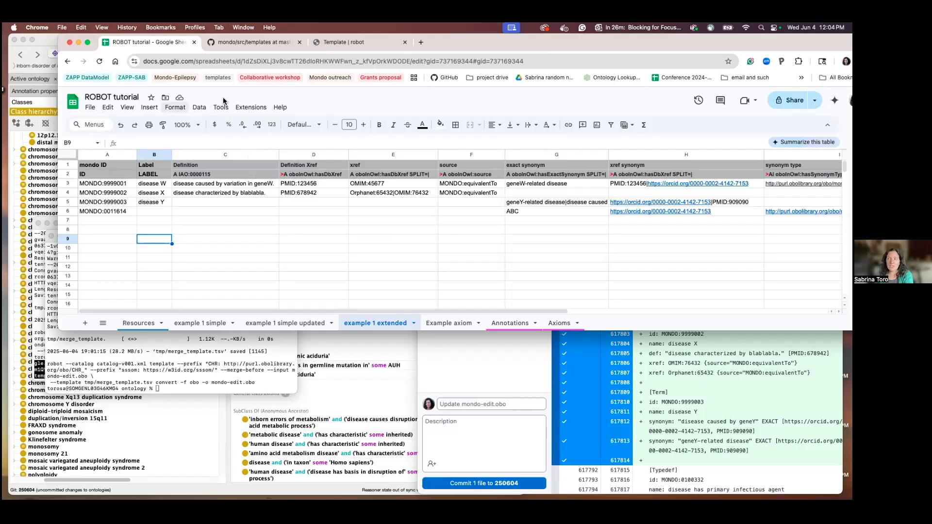
Open ROBOT_ObsoleteTag.tsv from the Mondo templates folder on GitHub, examine its columns, and return to the spreadsheet.
{"action": "left_click", "coordinate": [250, 42]}
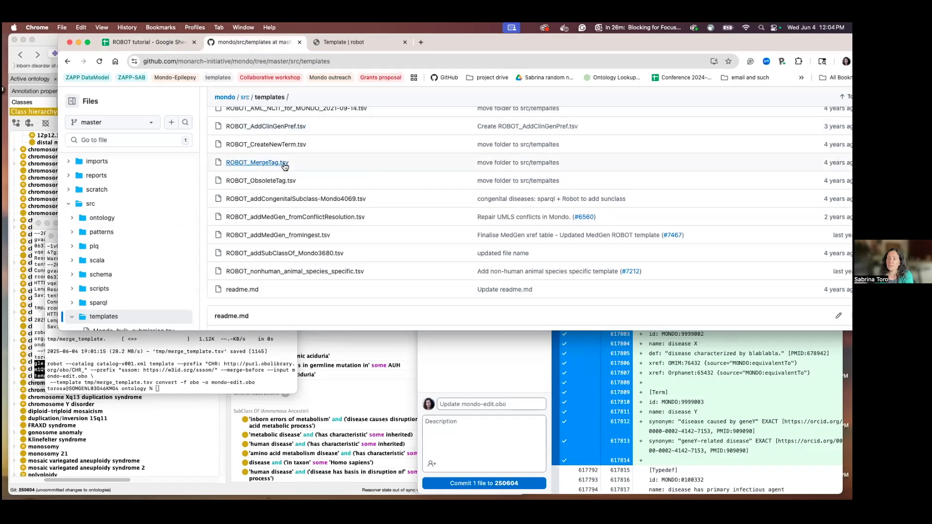
{"action": "left_click", "coordinate": [272, 181]}
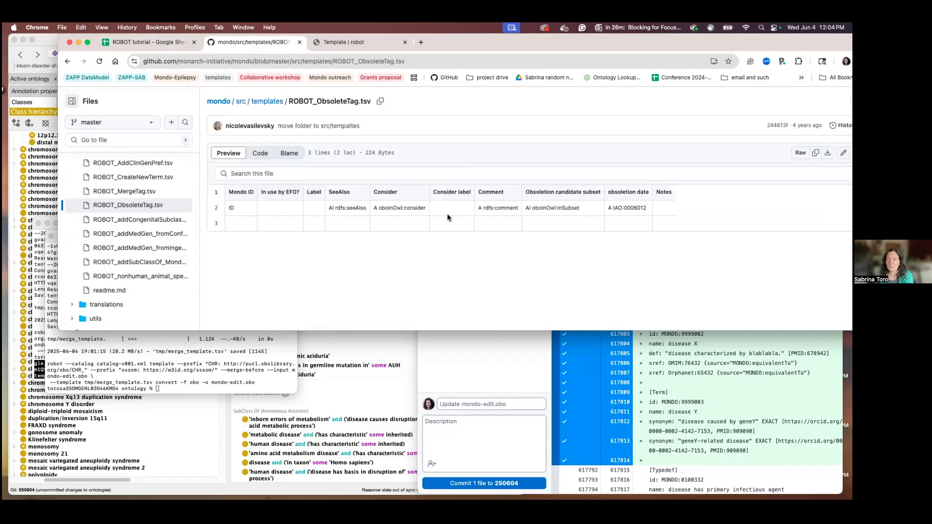
{"action": "left_click", "coordinate": [151, 44]}
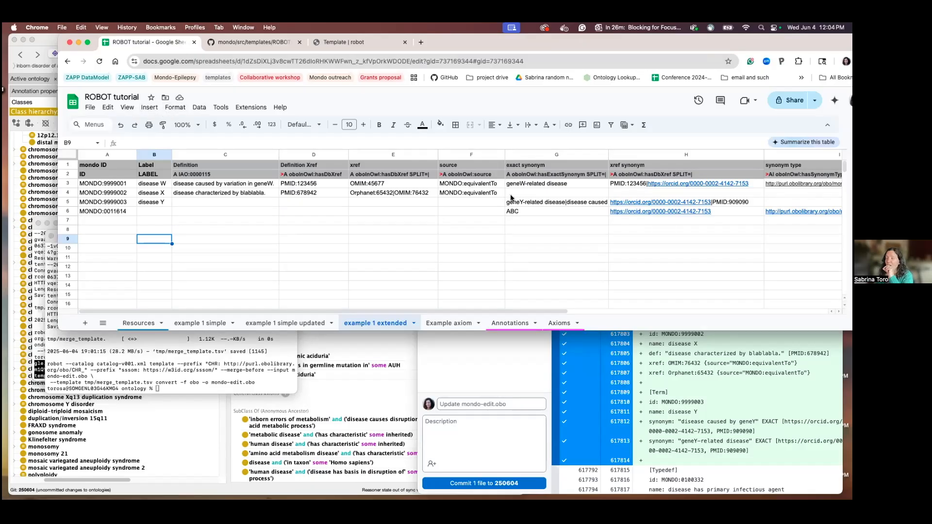
Add a double quotation mark to the end of 'this is a random note' in cell K4.
{"action": "scroll", "coordinate": [511, 198], "scroll_direction": "right", "scroll_amount": 5}
{"action": "scroll", "coordinate": [511, 198], "scroll_direction": "right", "scroll_amount": 4}
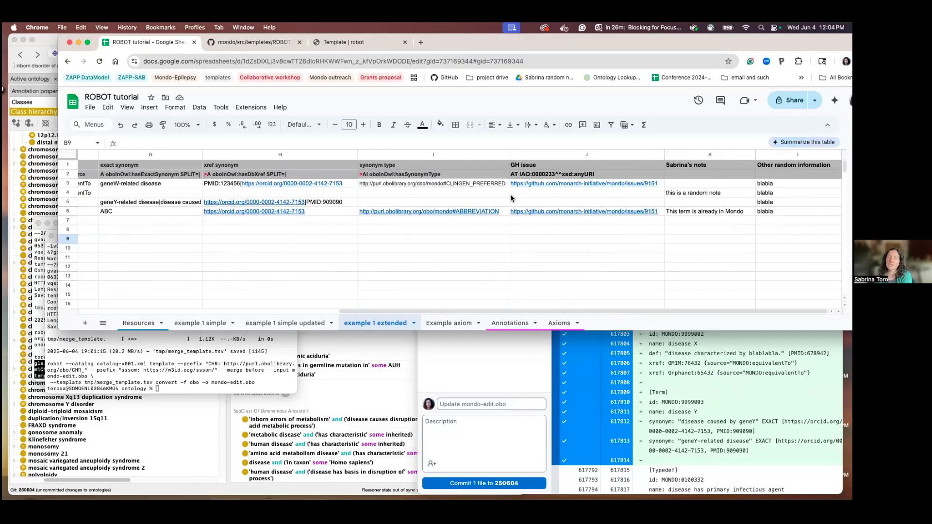
{"action": "left_click", "coordinate": [700, 195]}
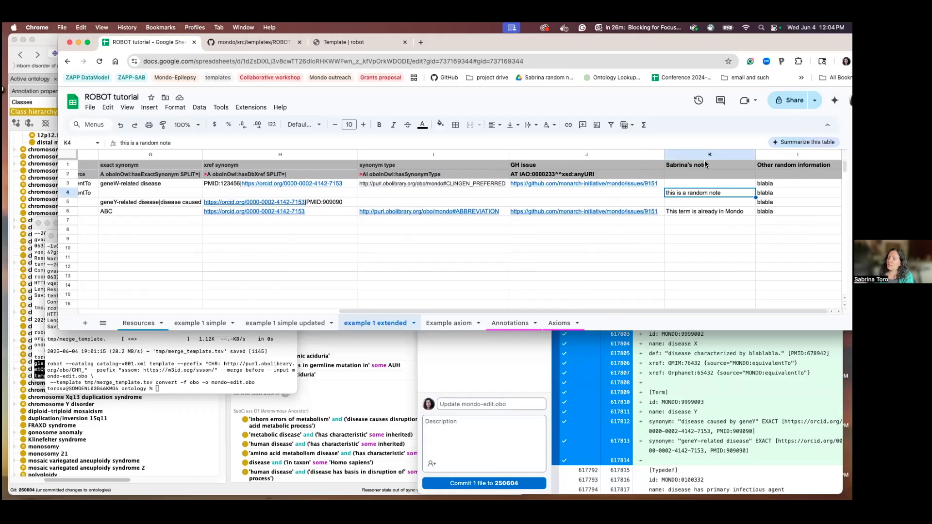
{"action": "double_click", "coordinate": [720, 193]}
{"action": "type", "text": "\""}
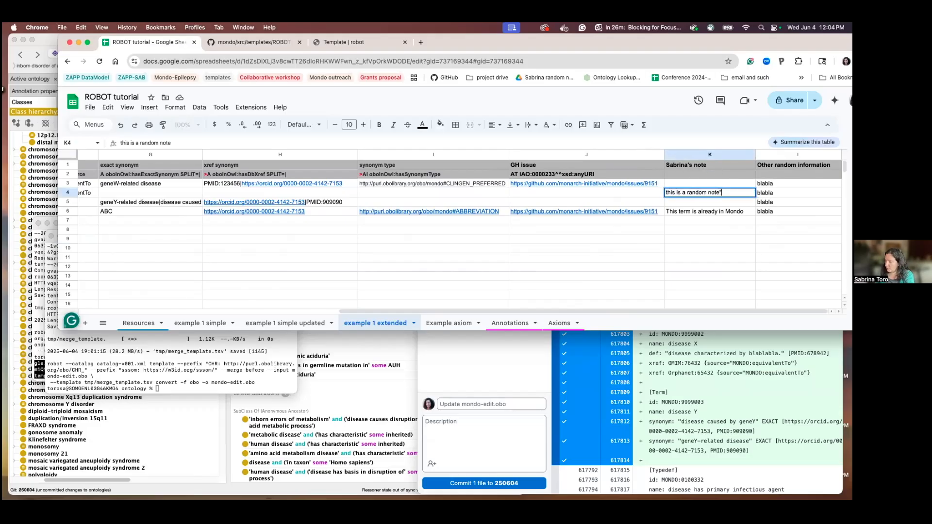
{"action": "key", "text": "Return"}
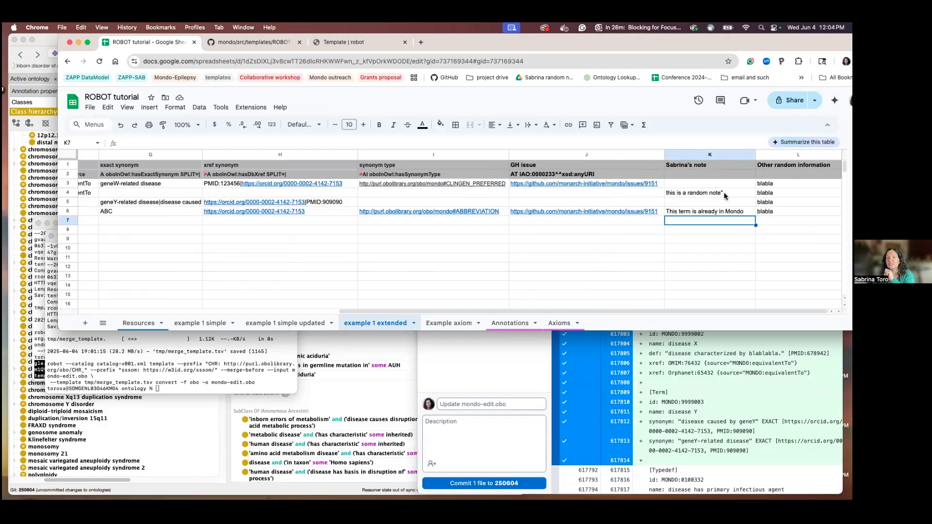
Remove the stray quotation mark from the end of the random note in cell K4.
{"action": "left_click", "coordinate": [723, 192]}
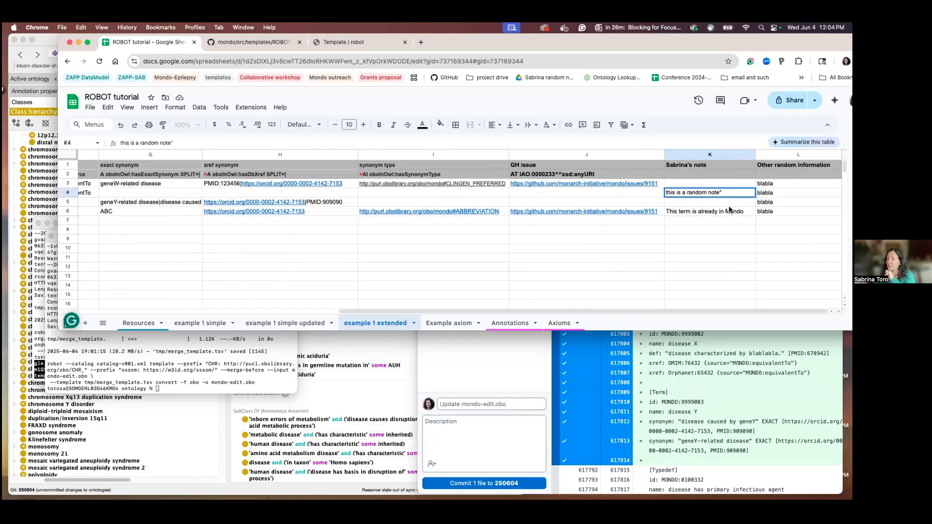
{"action": "key", "text": "BackSpace"}
{"action": "left_click", "coordinate": [740, 260]}
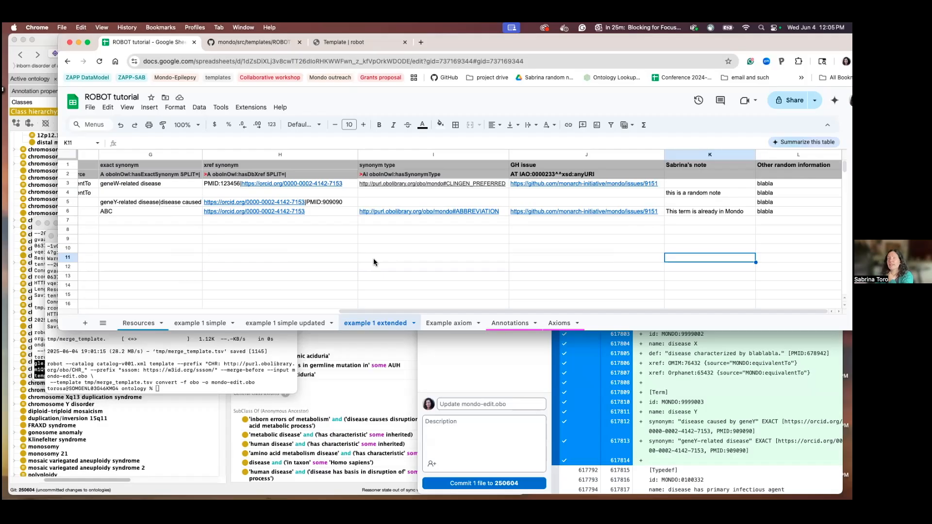
Go back to the sheet's first columns and bring the ontology terminal window forward, placed lower so the template rows stay readable.
{"action": "scroll", "coordinate": [374, 262], "scroll_direction": "left", "scroll_amount": 4}
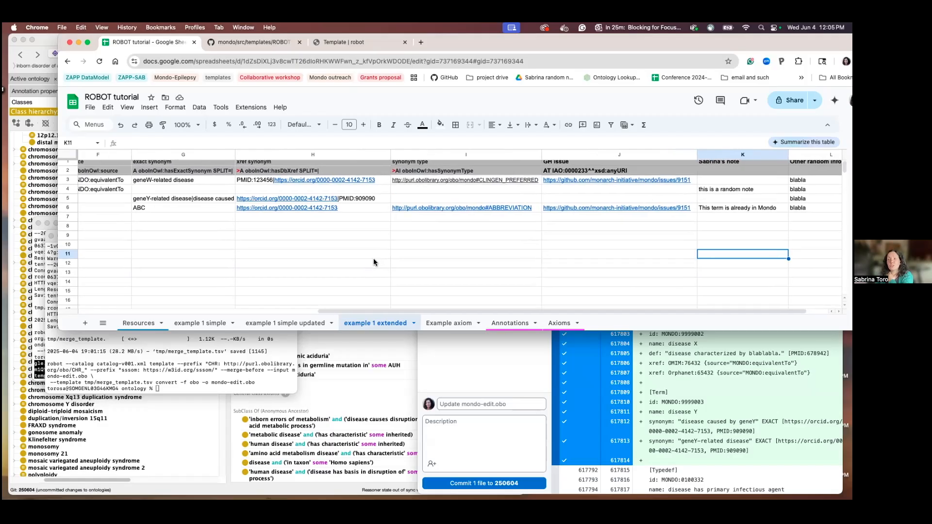
{"action": "scroll", "coordinate": [373, 262], "scroll_direction": "left", "scroll_amount": 6}
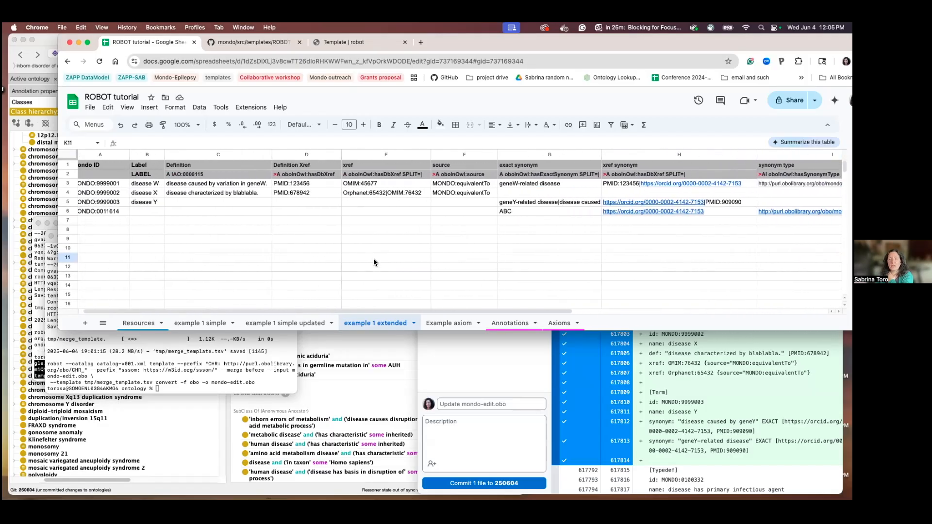
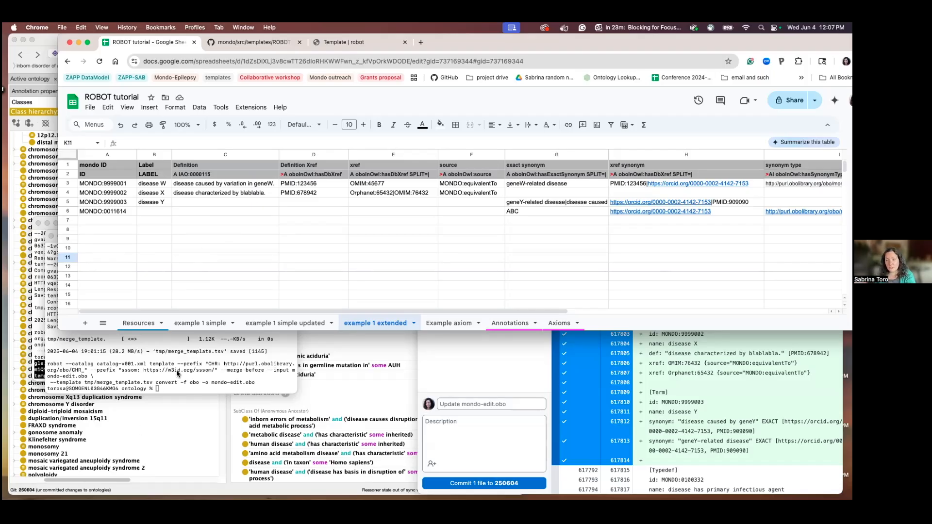
{"action": "left_click", "coordinate": [164, 384]}
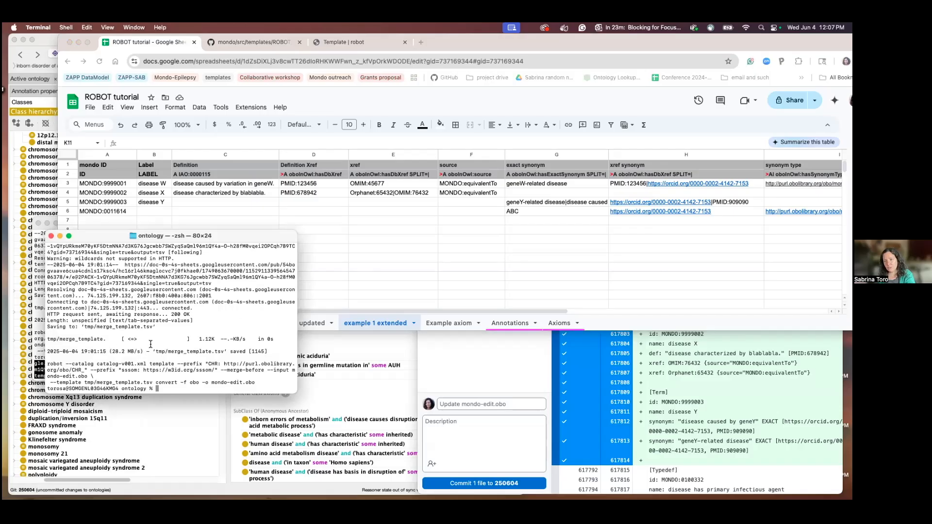
{"action": "left_click_drag", "start_coordinate": [227, 237], "coordinate": [226, 298]}
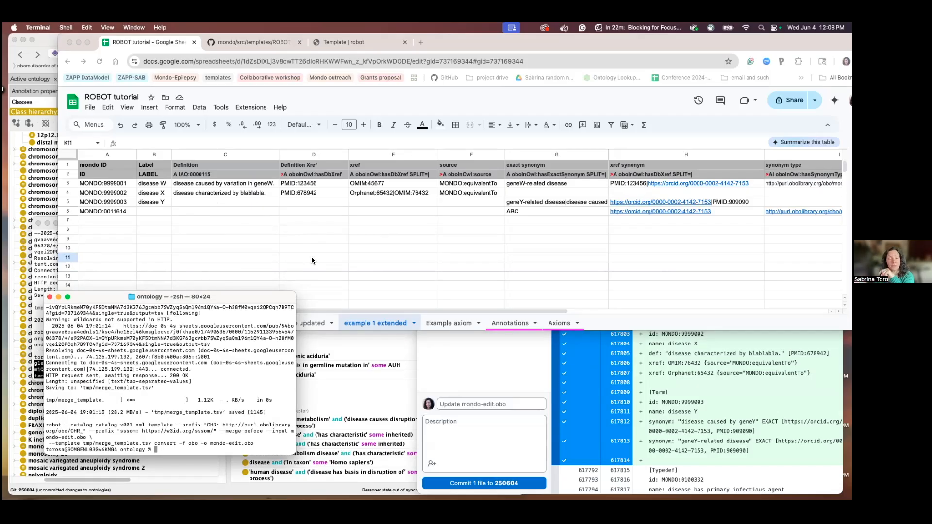
Examine the header of the free-text note column K, then return to the sheet's ID and label columns.
{"action": "scroll", "coordinate": [311, 260], "scroll_direction": "right", "scroll_amount": 10}
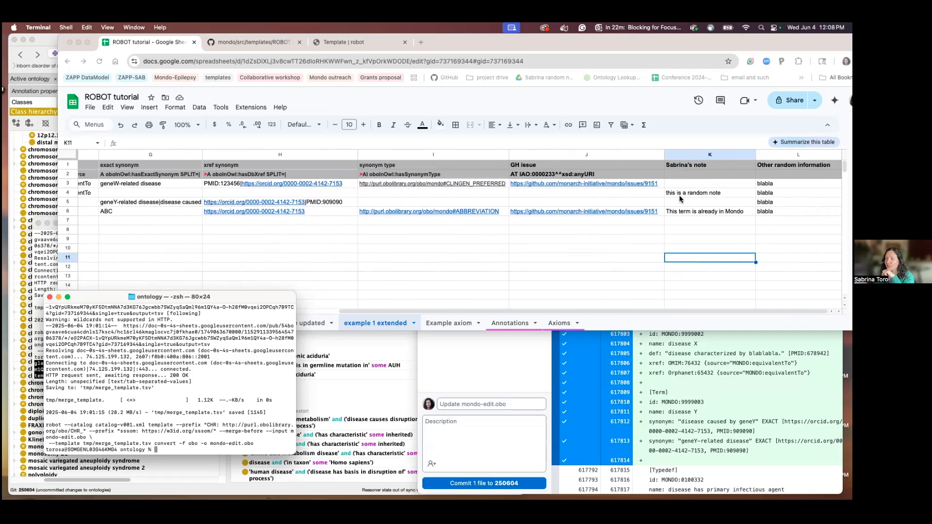
{"action": "left_click", "coordinate": [700, 164]}
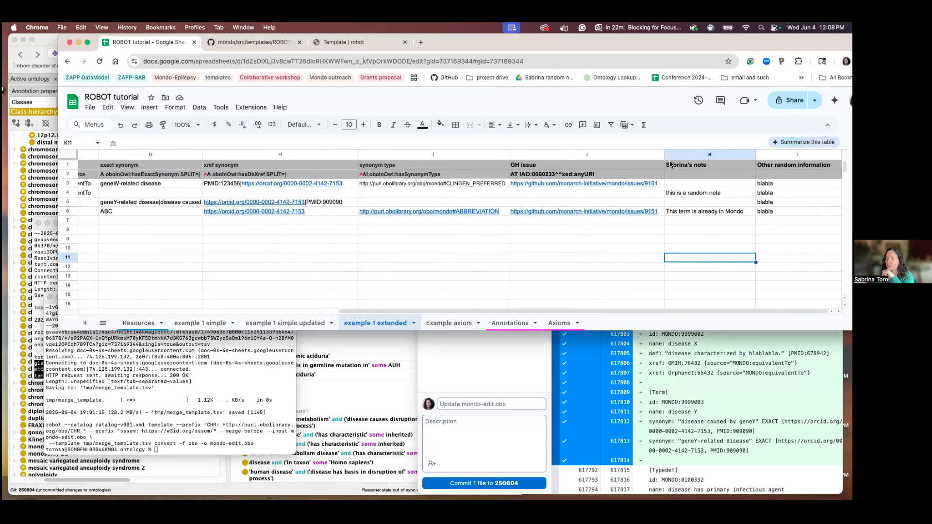
{"action": "left_click", "coordinate": [693, 165]}
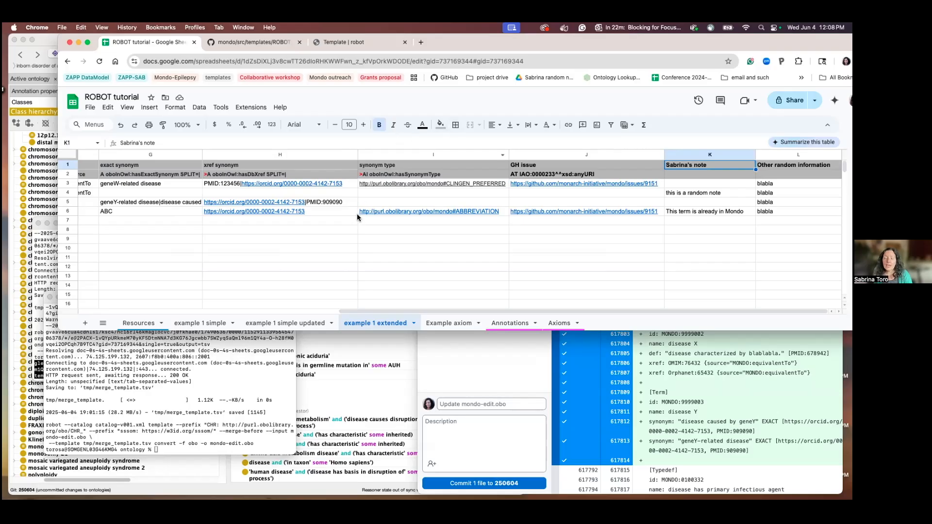
{"action": "scroll", "coordinate": [300, 265], "scroll_direction": "left", "scroll_amount": 10}
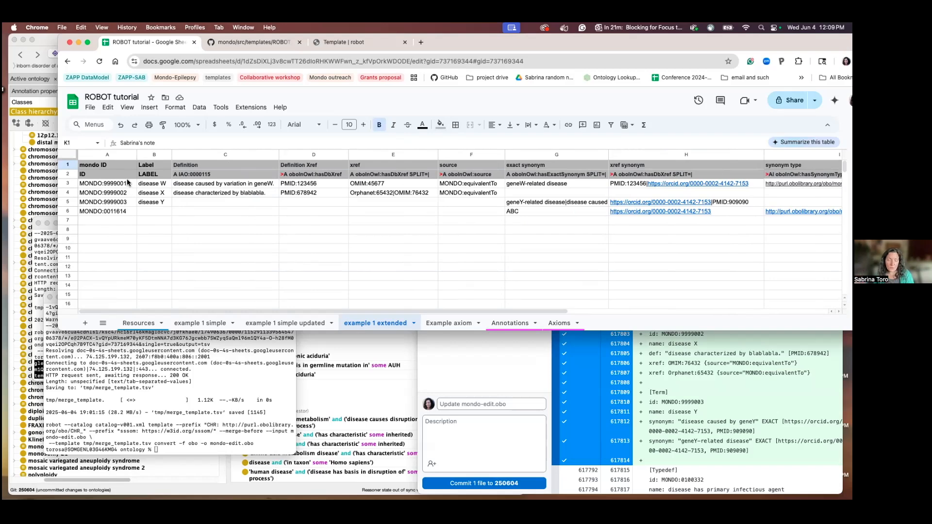
Switch to Protégé without reloading the ontology, check the auto-generated IRI for a new class named 'fre', and cancel its creation.
{"action": "left_click", "coordinate": [46, 169]}
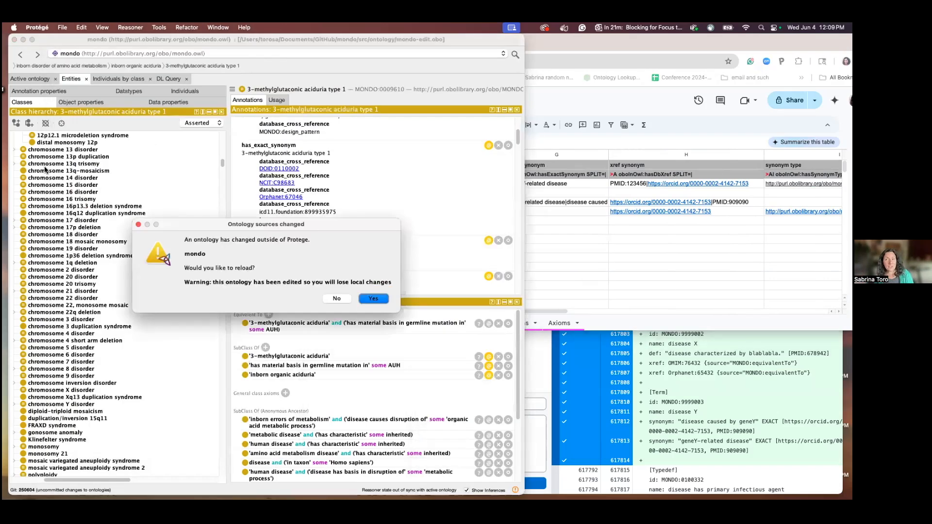
{"action": "left_click", "coordinate": [336, 298]}
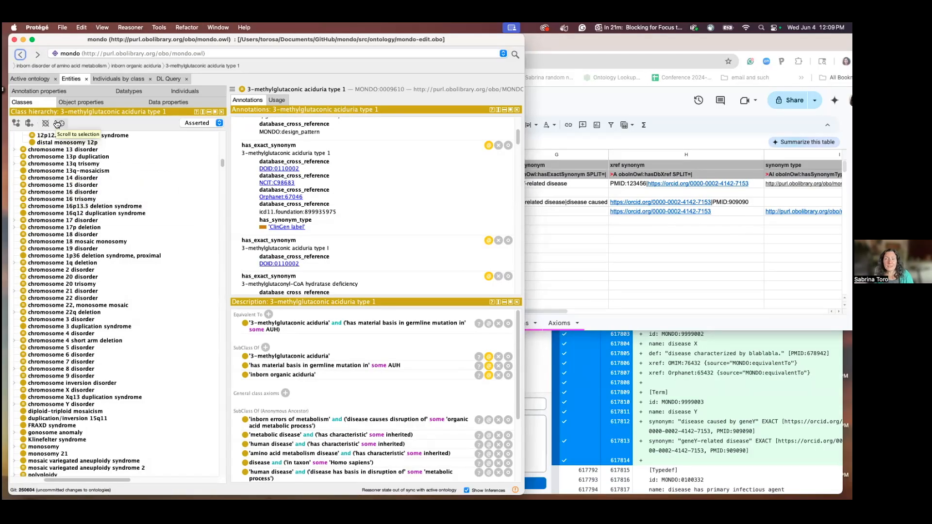
{"action": "left_click", "coordinate": [29, 124]}
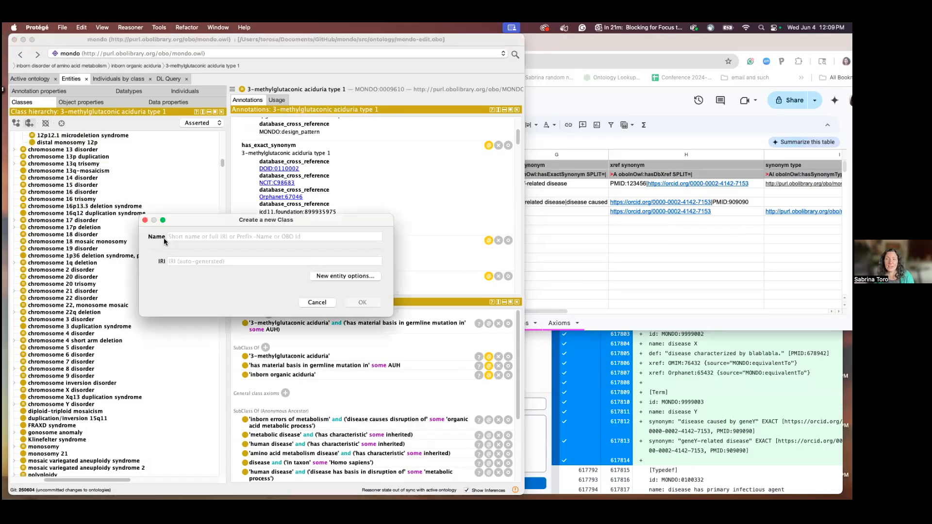
{"action": "type", "text": "fre"}
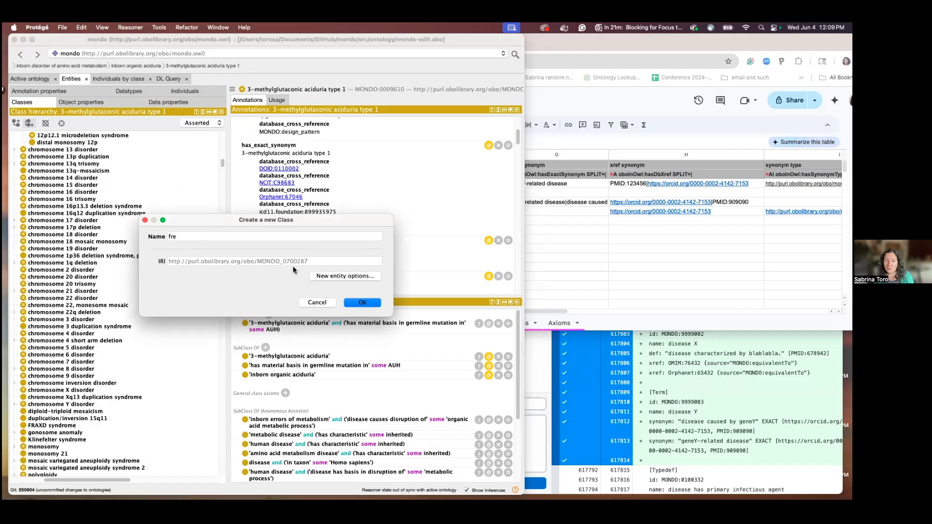
{"action": "left_click_drag", "start_coordinate": [311, 261], "coordinate": [282, 261]}
{"action": "left_click", "coordinate": [308, 303]}
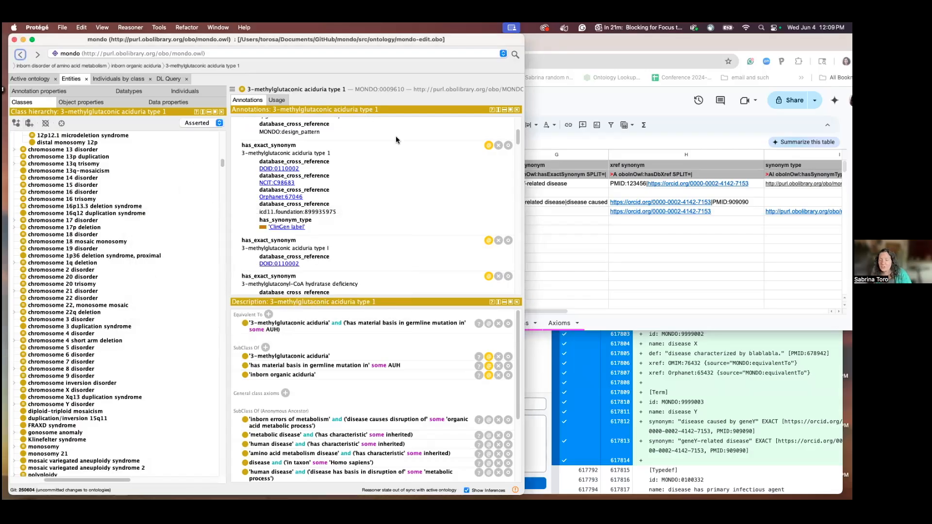
Return to the 'example 1 extended' sheet and select the entire row for disease Y.
{"action": "left_click", "coordinate": [557, 282]}
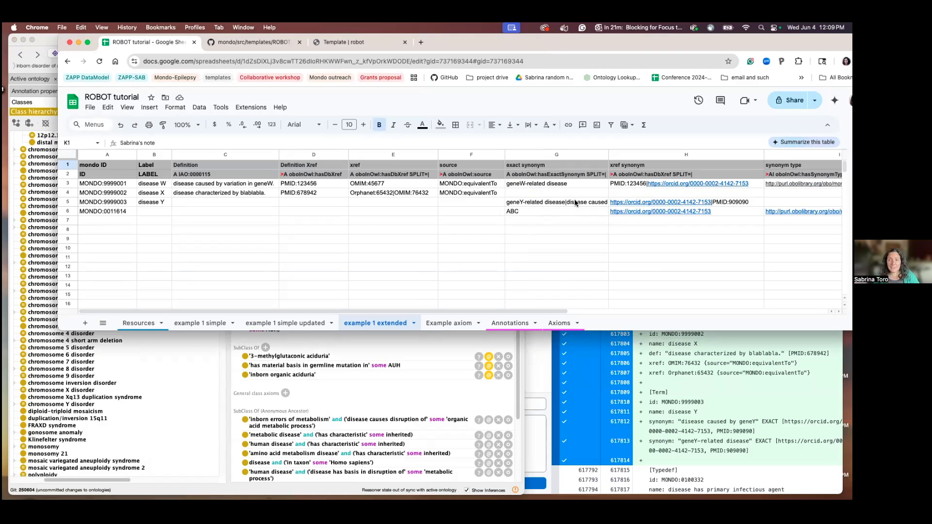
{"action": "left_click", "coordinate": [69, 202]}
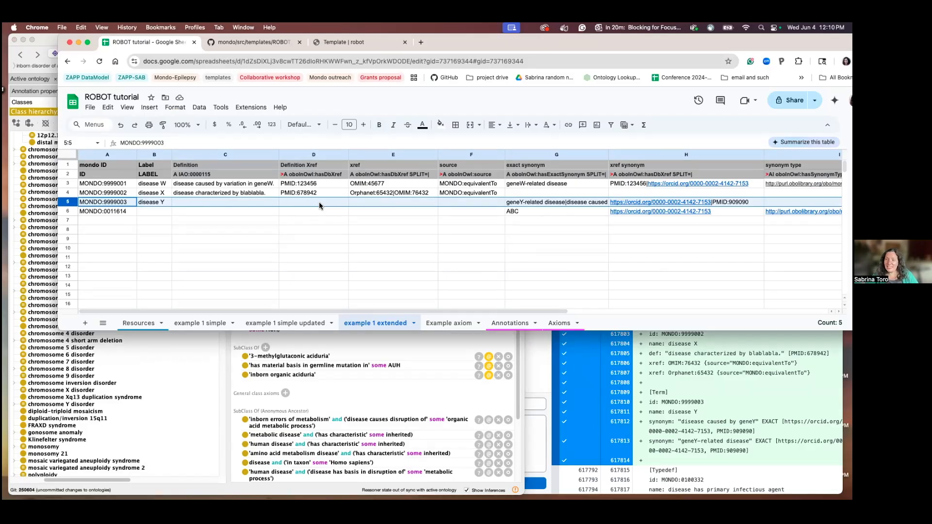
Discard all changes to src/ontology/mondo-edit.obo in GitHub Desktop and bring the ROBOT tutorial spreadsheet back to the front.
{"action": "left_click", "coordinate": [617, 400]}
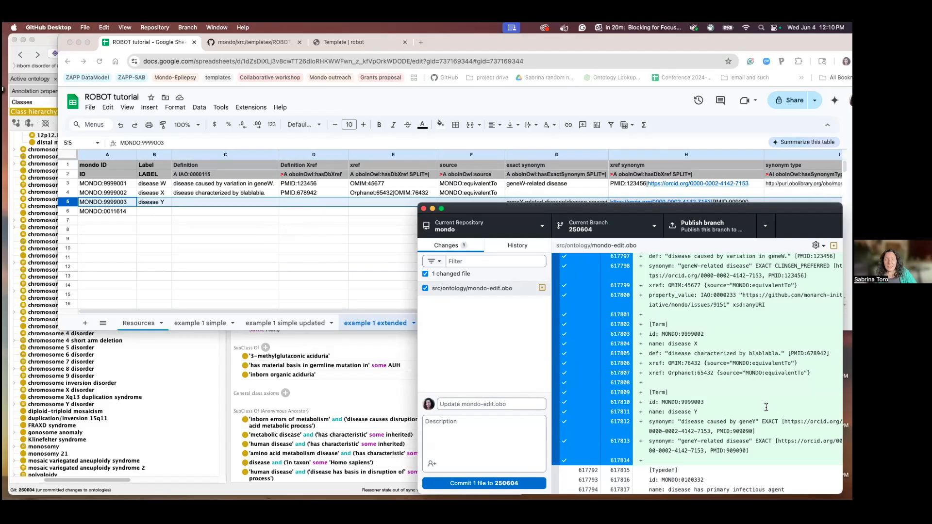
{"action": "right_click", "coordinate": [451, 288]}
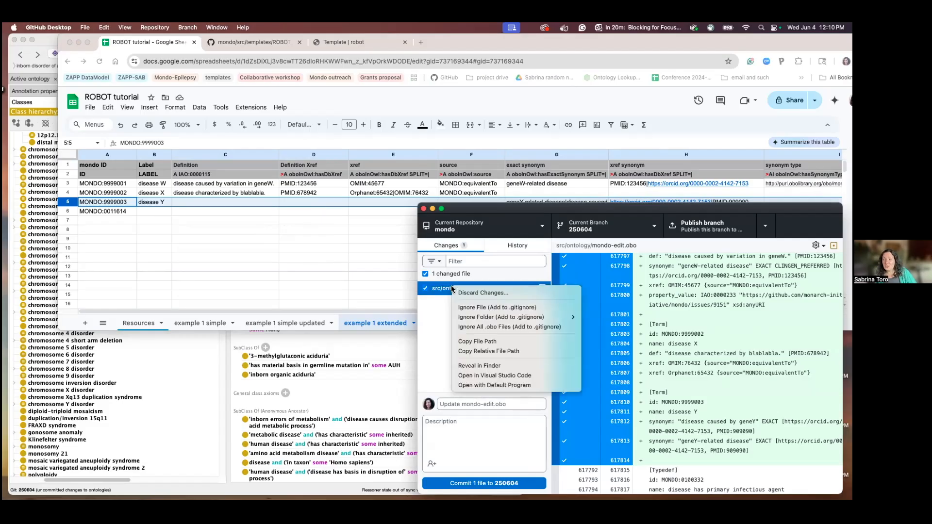
{"action": "left_click", "coordinate": [478, 293]}
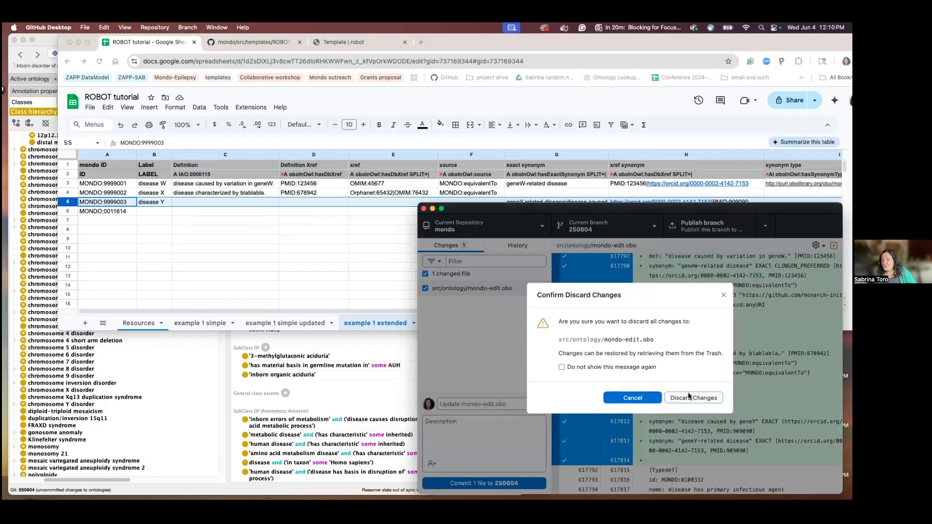
{"action": "left_click", "coordinate": [690, 398]}
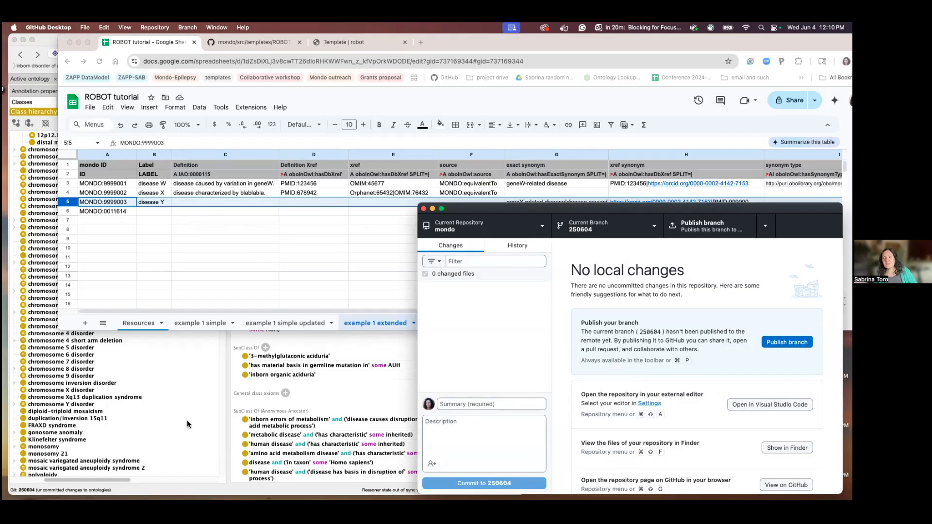
{"action": "left_click", "coordinate": [395, 205]}
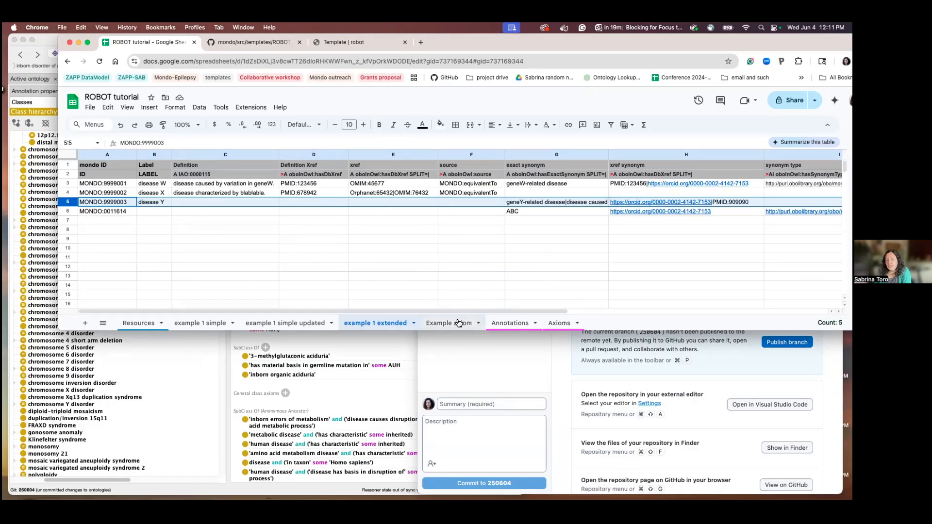
Review the 'example 1 extended' template headers from the ID column through the GH issue column and return to the first columns.
{"action": "left_click", "coordinate": [339, 267]}
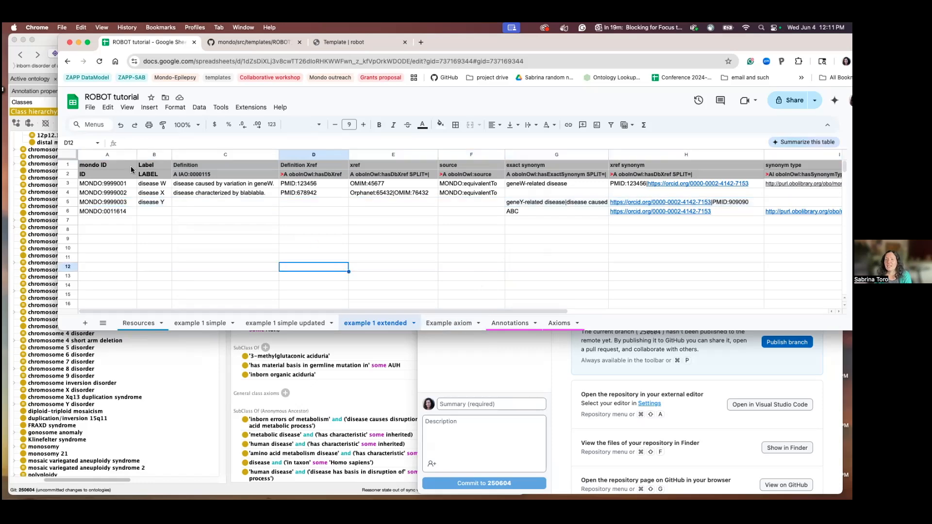
{"action": "left_click", "coordinate": [86, 175]}
{"action": "left_click", "coordinate": [177, 174]}
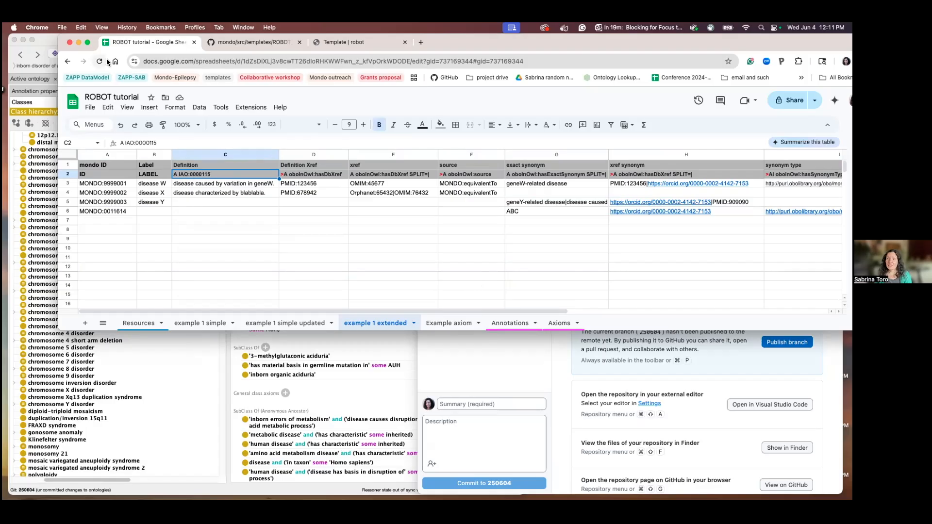
{"action": "left_click", "coordinate": [88, 43]}
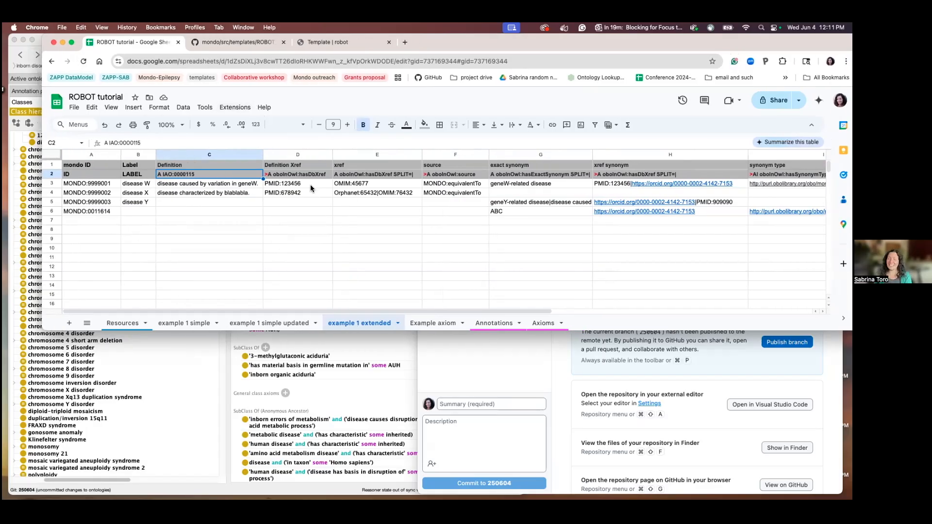
{"action": "scroll", "coordinate": [534, 216], "scroll_direction": "right", "scroll_amount": 5}
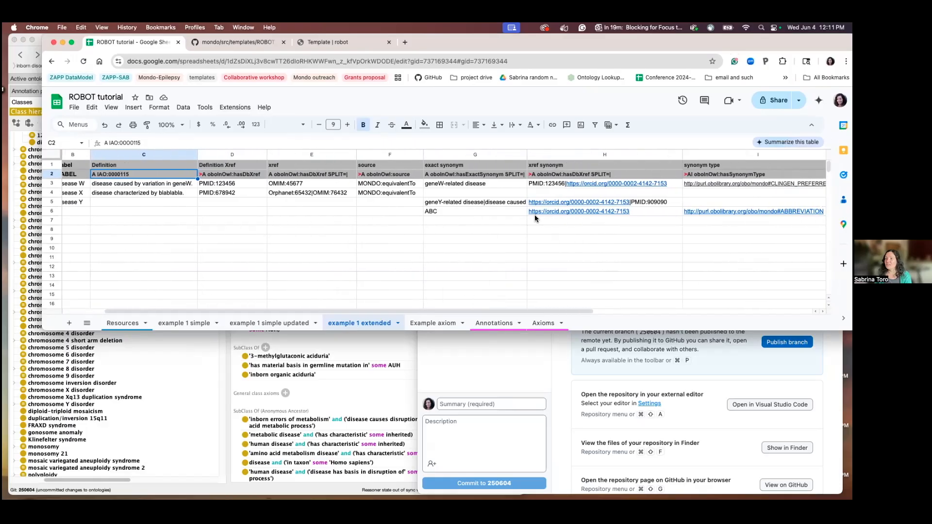
{"action": "scroll", "coordinate": [535, 214], "scroll_direction": "right", "scroll_amount": 2}
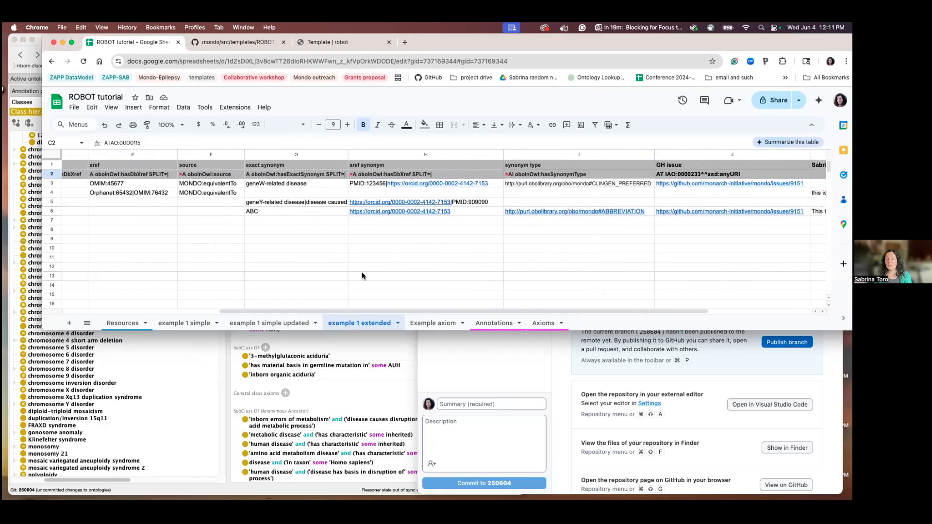
{"action": "scroll", "coordinate": [362, 271], "scroll_direction": "left", "scroll_amount": 7}
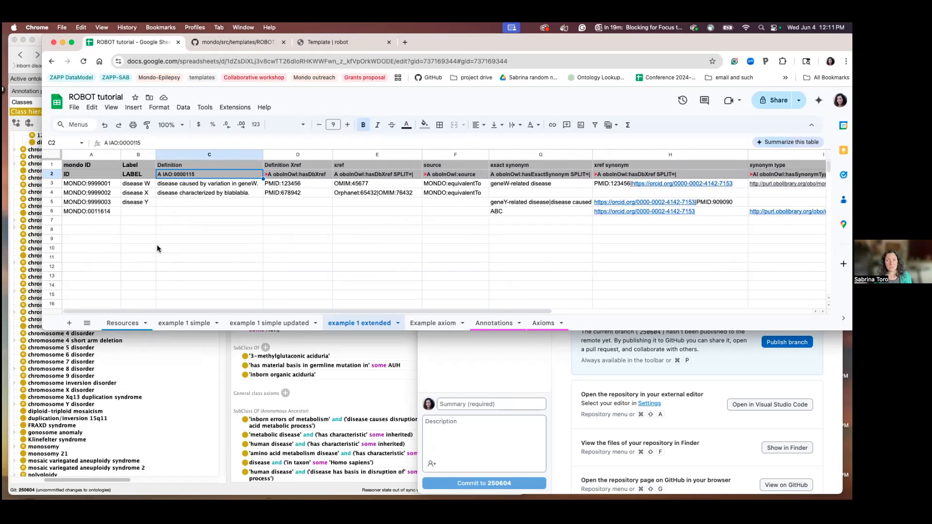
Highlight the two header rows of 'example 1 extended', narrow the selection to template row 2, and clear it.
{"action": "left_click_drag", "start_coordinate": [52, 165], "coordinate": [52, 174]}
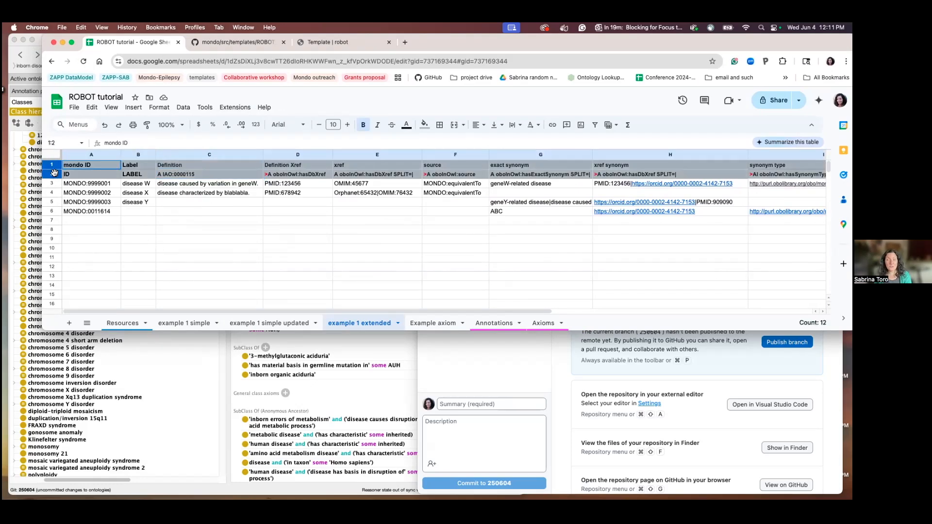
{"action": "left_click", "coordinate": [51, 173]}
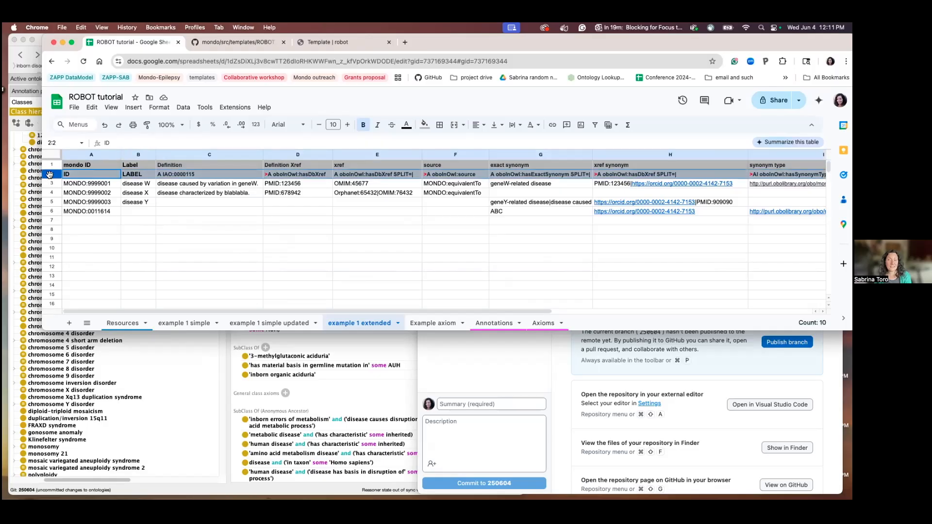
{"action": "left_click", "coordinate": [112, 260]}
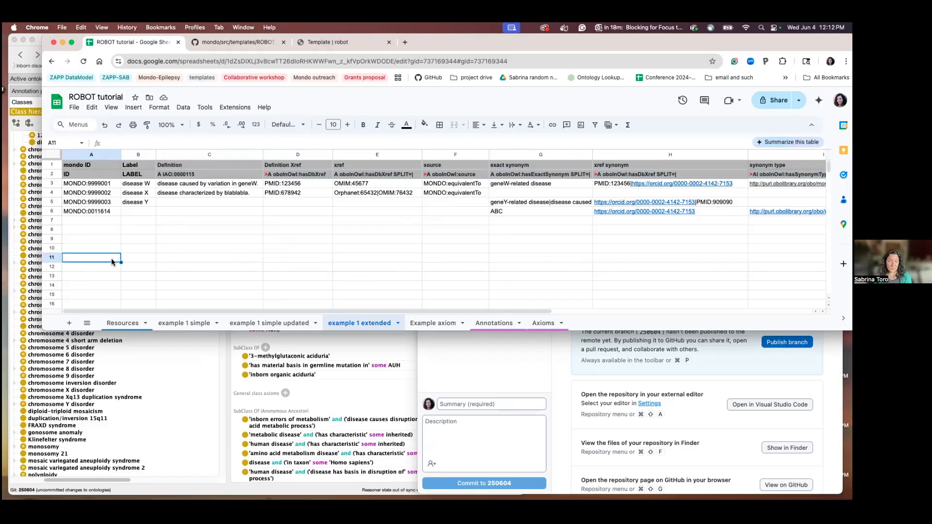
Open the Annotations sheet and review its template headers from mondo ID through the 'exclude from QC' column.
{"action": "left_click", "coordinate": [488, 324]}
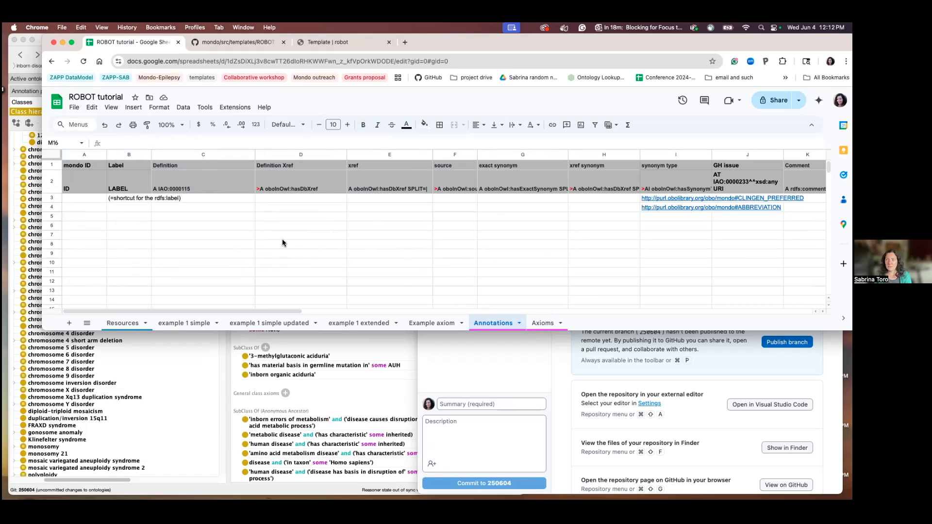
{"action": "scroll", "coordinate": [283, 243], "scroll_direction": "right", "scroll_amount": 3}
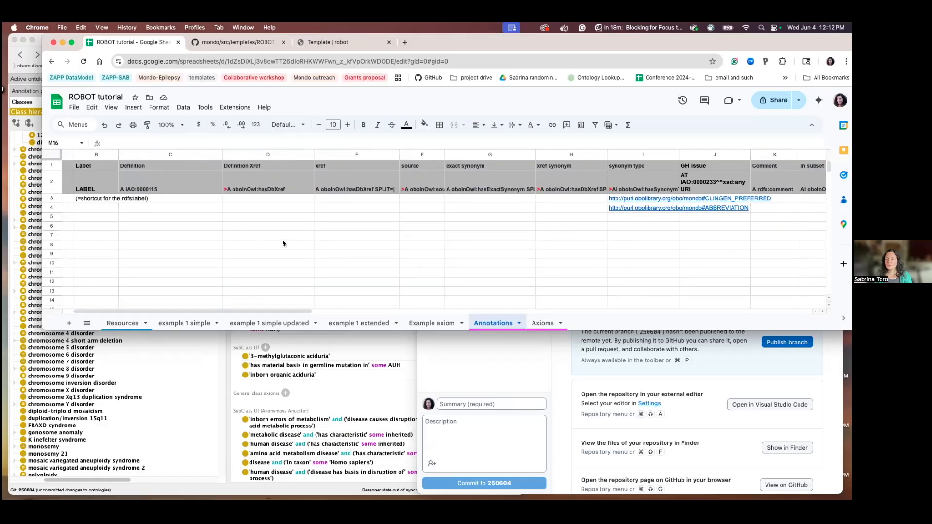
{"action": "scroll", "coordinate": [282, 242], "scroll_direction": "right", "scroll_amount": 10}
{"action": "scroll", "coordinate": [283, 242], "scroll_direction": "right", "scroll_amount": 3}
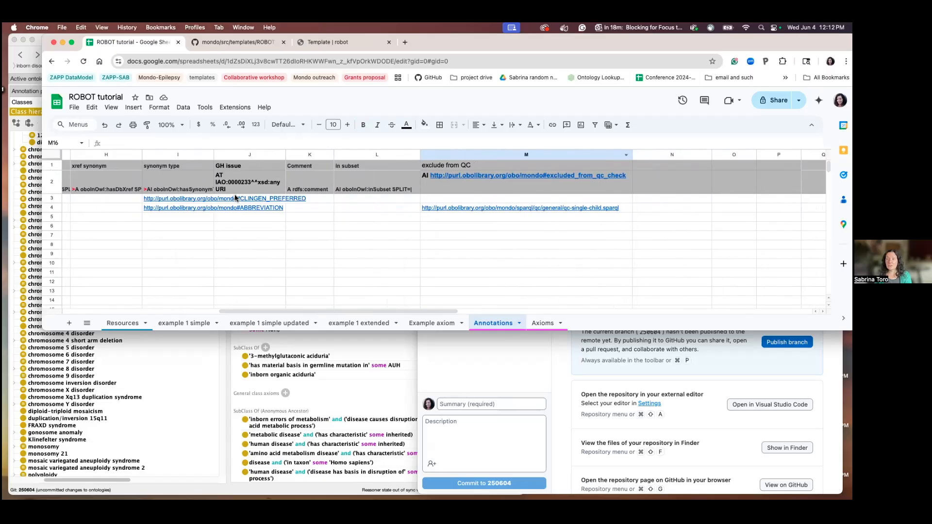
{"action": "scroll", "coordinate": [291, 256], "scroll_direction": "left", "scroll_amount": 4}
{"action": "scroll", "coordinate": [291, 257], "scroll_direction": "left", "scroll_amount": 3}
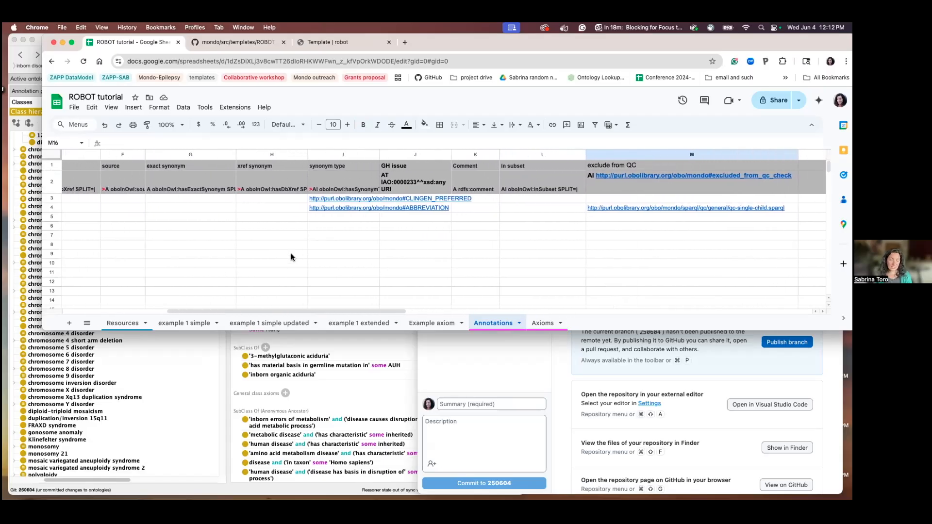
{"action": "scroll", "coordinate": [291, 257], "scroll_direction": "left", "scroll_amount": 1}
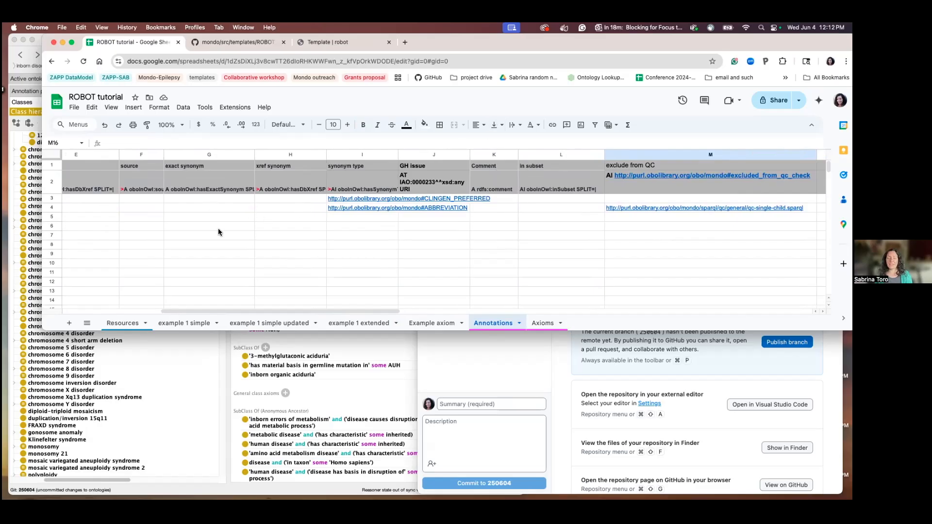
{"action": "scroll", "coordinate": [95, 226], "scroll_direction": "left", "scroll_amount": 5}
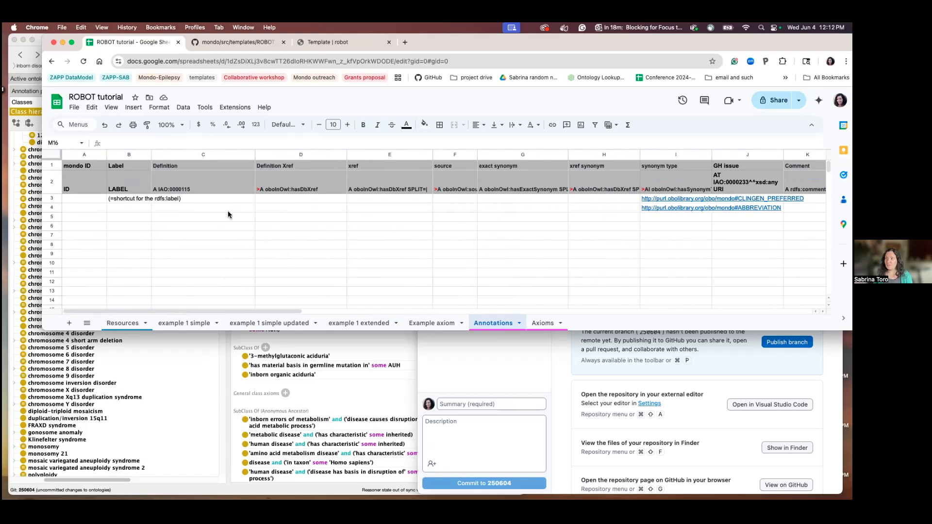
Highlight the empty data area of the Annotations sheet, followed by its two header rows, and clear the selection.
{"action": "left_click_drag", "start_coordinate": [81, 210], "coordinate": [389, 284]}
{"action": "left_click", "coordinate": [306, 260]}
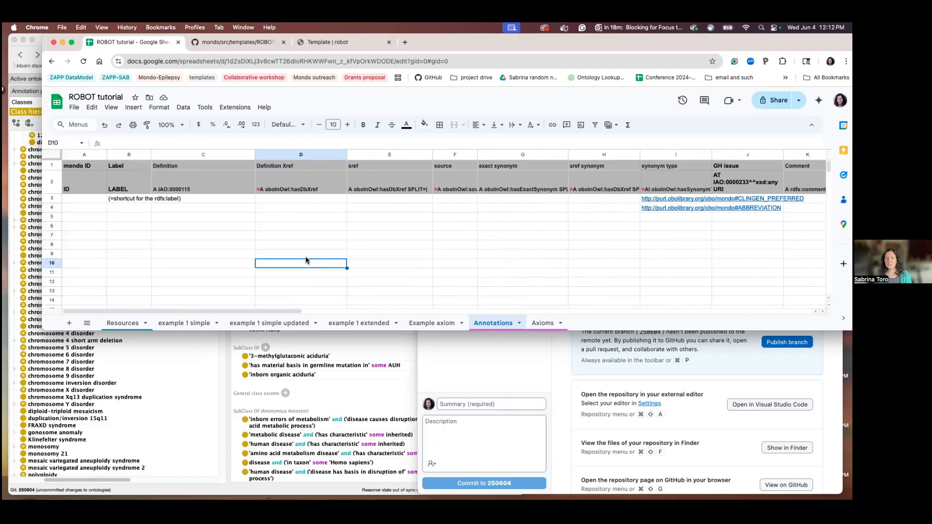
{"action": "left_click_drag", "start_coordinate": [313, 218], "coordinate": [106, 281]}
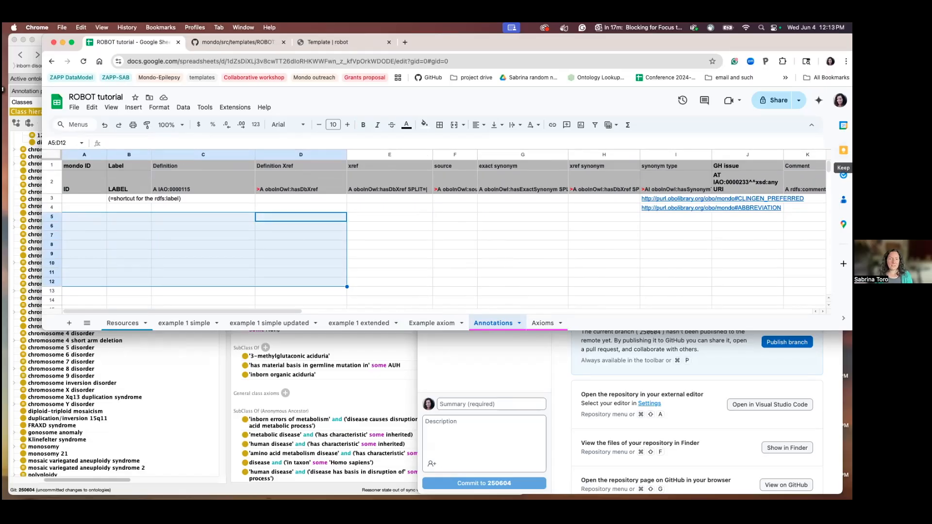
{"action": "left_click", "coordinate": [399, 226]}
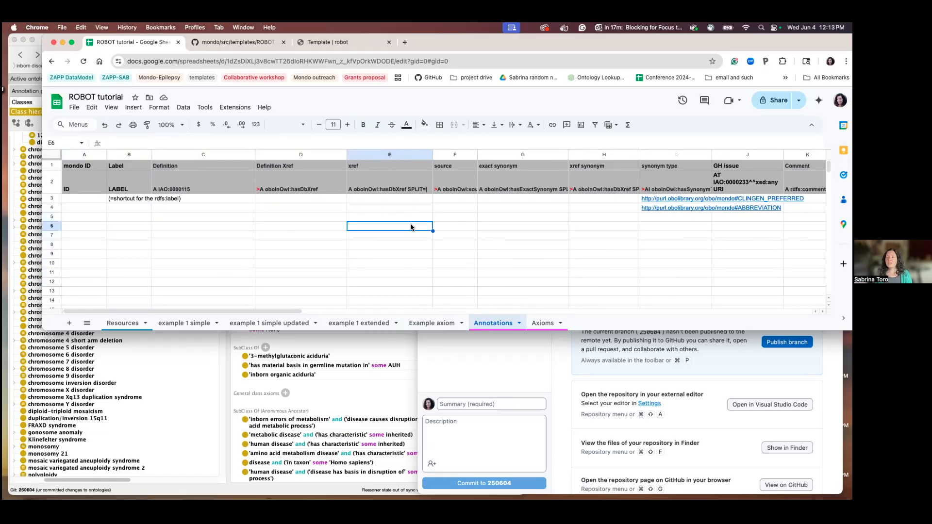
{"action": "left_click_drag", "start_coordinate": [51, 165], "coordinate": [51, 186]}
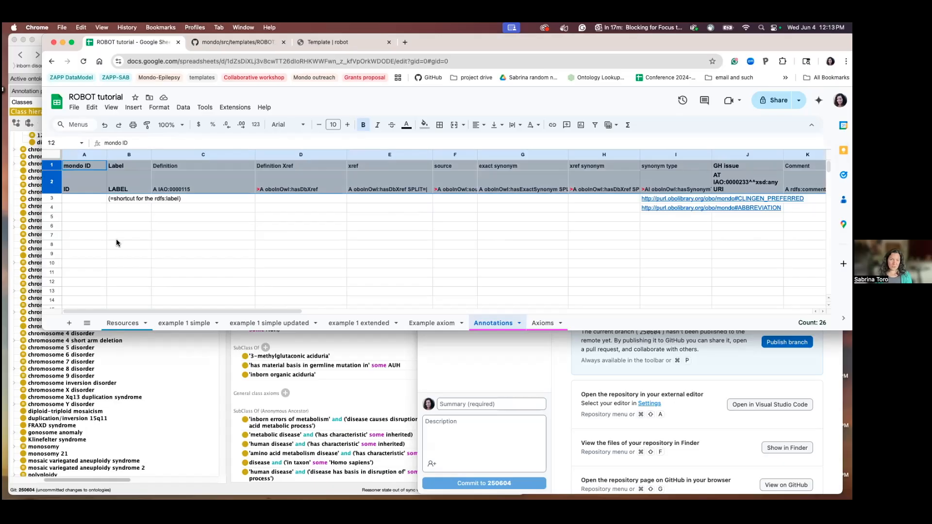
{"action": "left_click", "coordinate": [130, 264]}
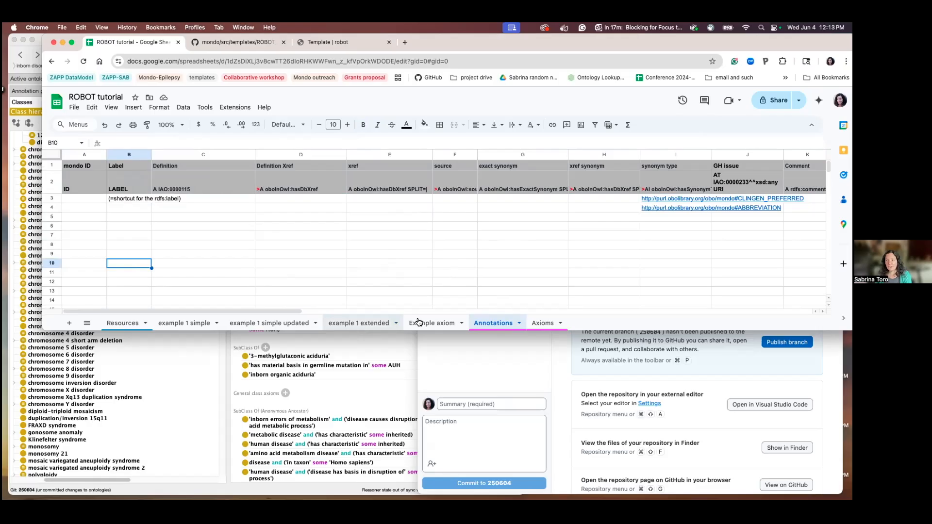
Switch to Protégé without reloading the ontology, examine the logical axioms of '3-methylglutaconic aciduria type 1', and return to the spreadsheet.
{"action": "left_click", "coordinate": [379, 349]}
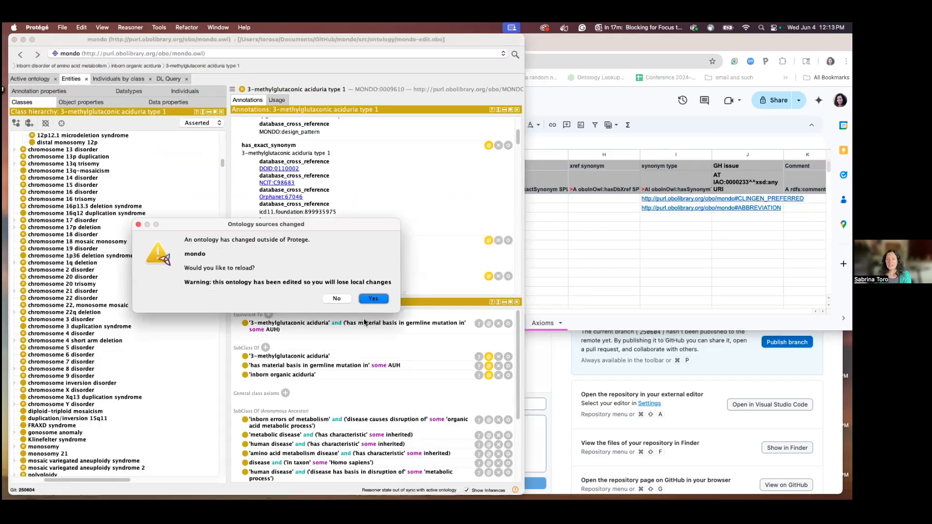
{"action": "left_click", "coordinate": [338, 299]}
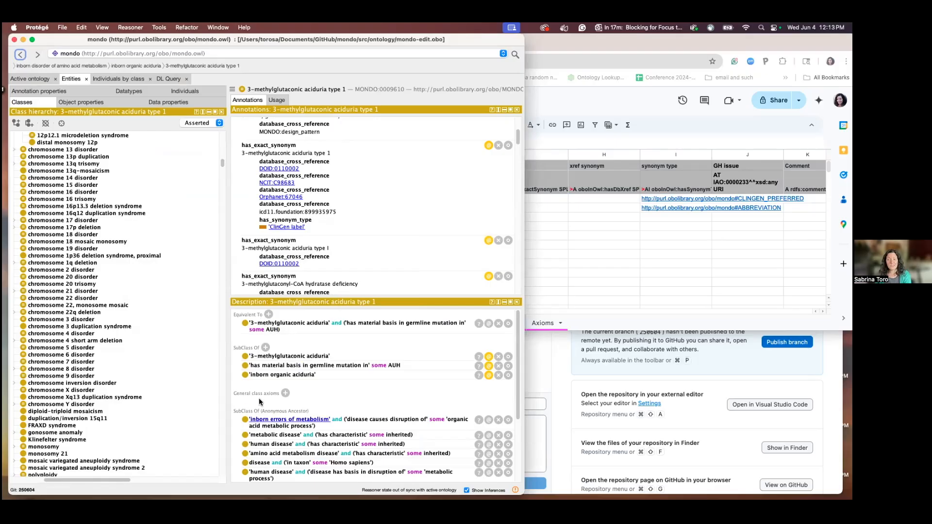
{"action": "mouse_move", "coordinate": [394, 376]}
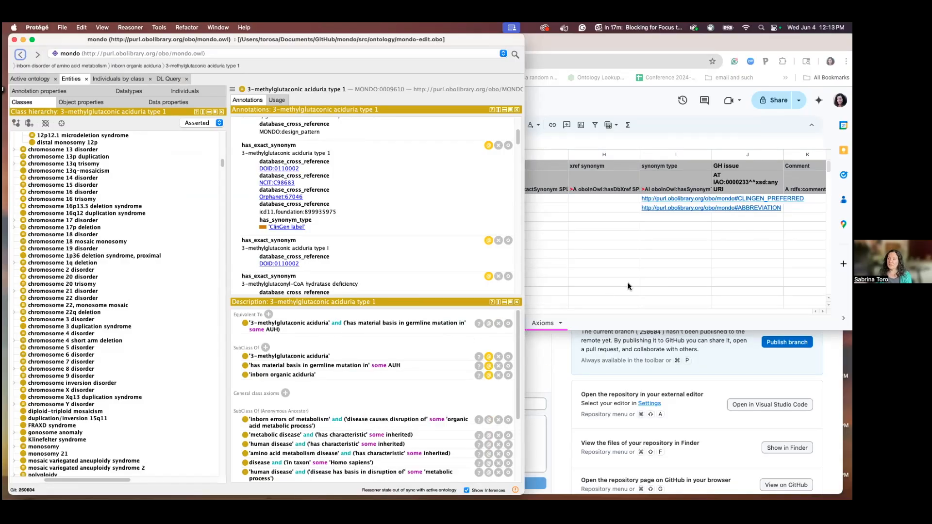
{"action": "left_click", "coordinate": [607, 314]}
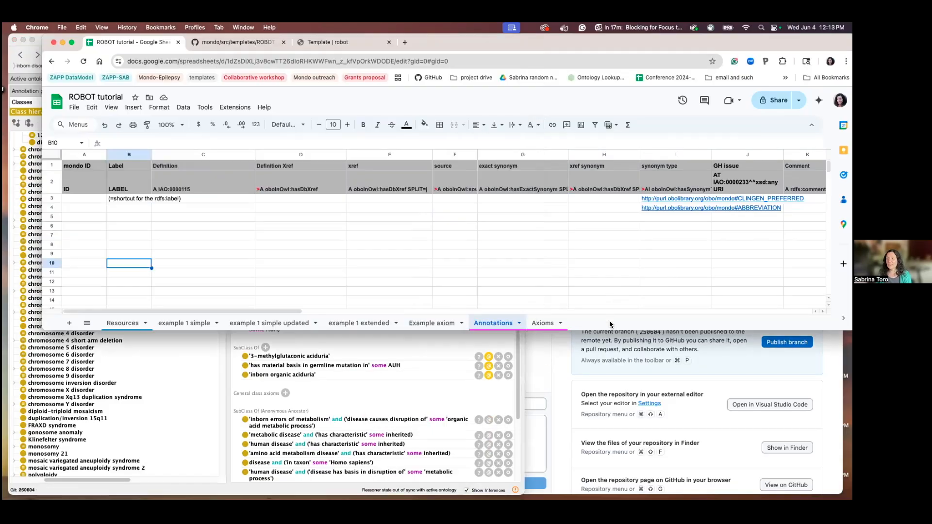
Look over the Axioms sheet, and examine the 'Example axiom' sheet's two header rows and its ID and Label template cells.
{"action": "left_click", "coordinate": [543, 324]}
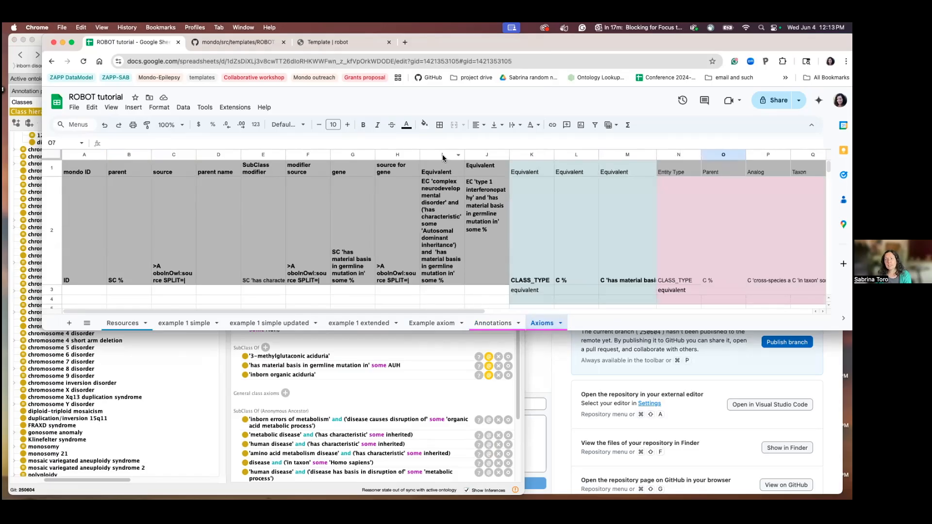
{"action": "left_click", "coordinate": [426, 323]}
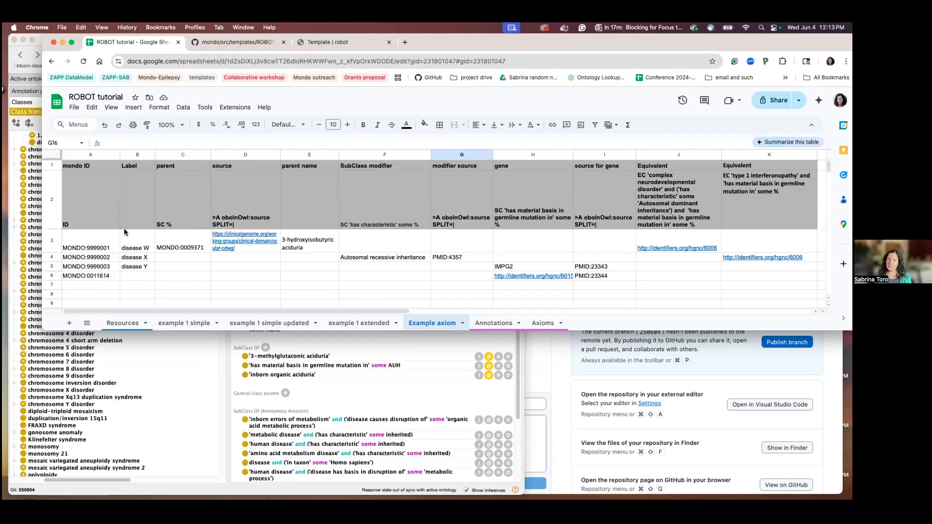
{"action": "left_click", "coordinate": [79, 214]}
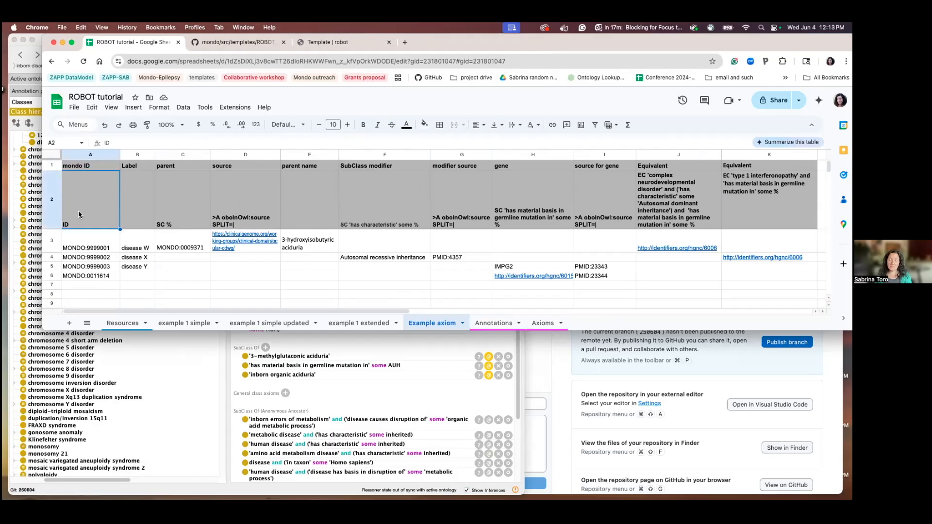
{"action": "left_click_drag", "start_coordinate": [48, 167], "coordinate": [49, 181]}
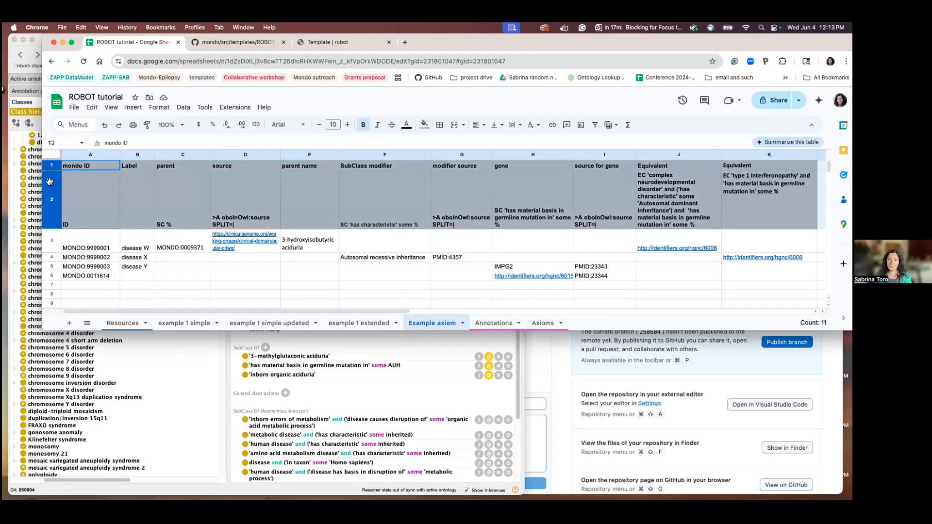
{"action": "left_click", "coordinate": [92, 190]}
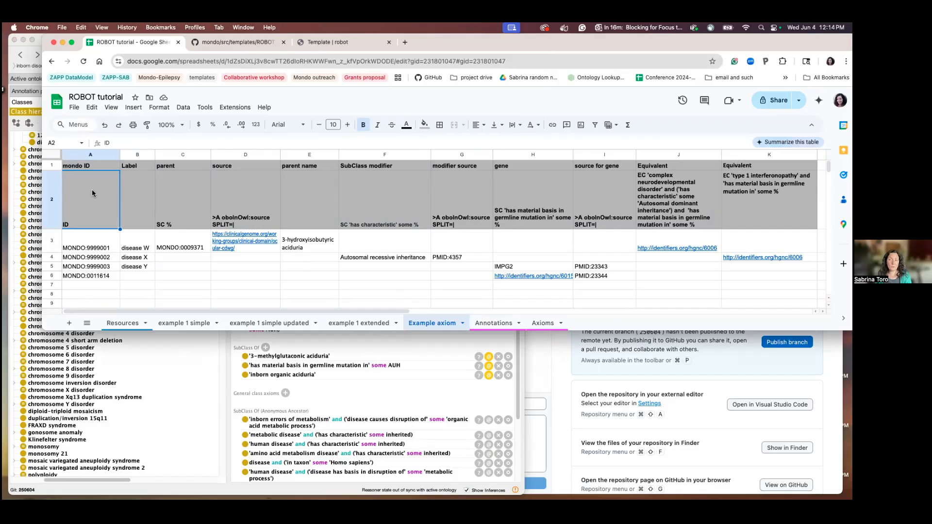
{"action": "left_click", "coordinate": [138, 198]}
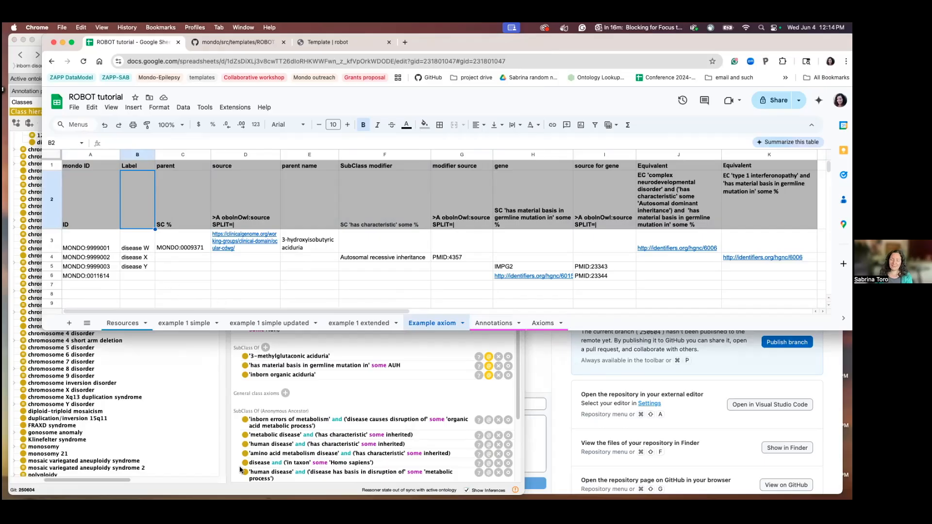
Switch to Terminal and re-run the previous merge_template make command with the -B option and the gid=737169344 sheet URL.
{"action": "key", "text": "ctrl+Up"}
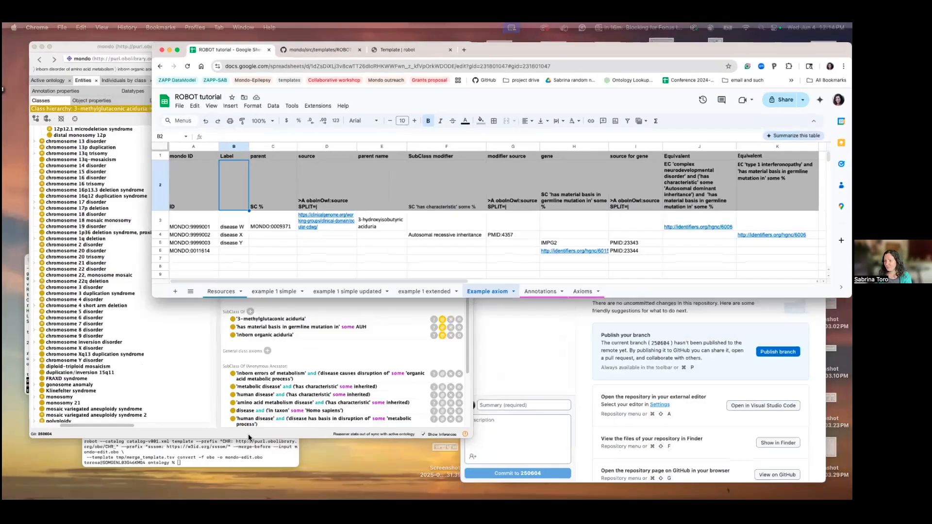
{"action": "left_click", "coordinate": [202, 462]}
{"action": "key", "text": "Up"}
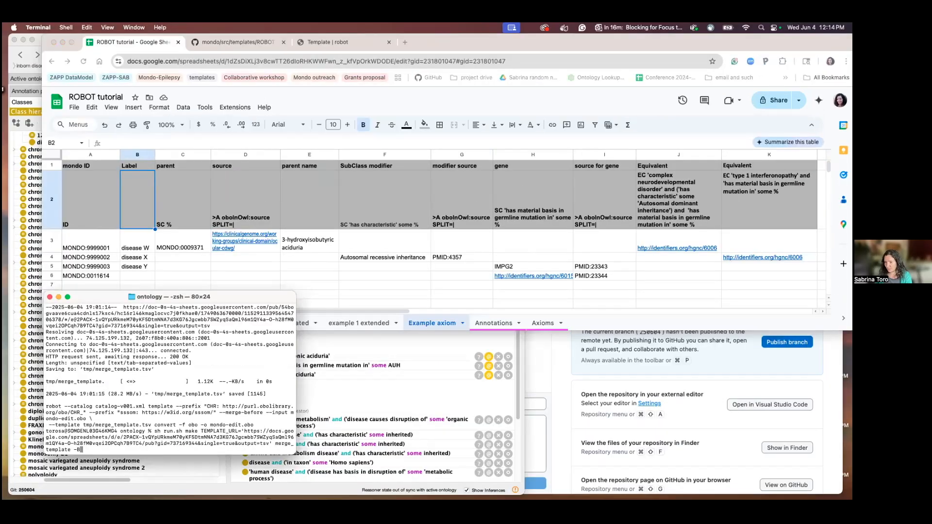
{"action": "key", "text": "Return"}
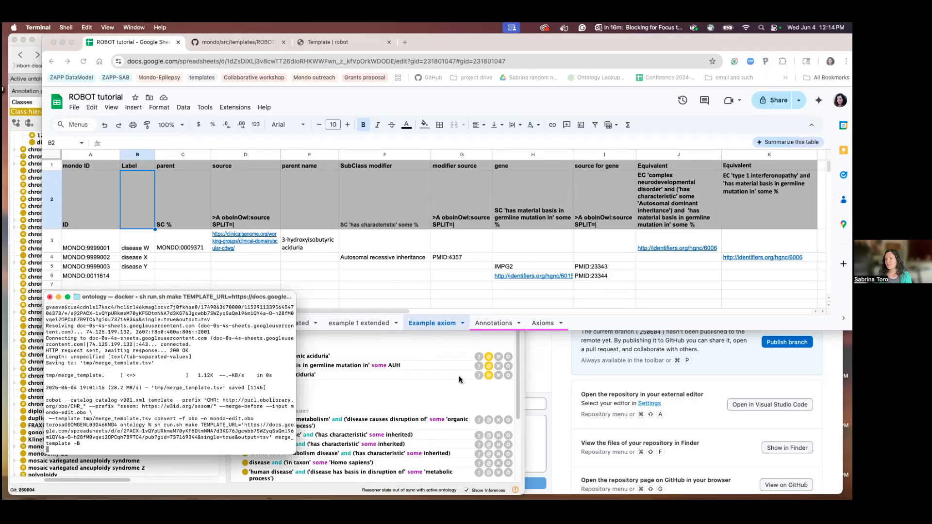
Return to the 'Example axiom' sheet and highlight Label cells B3:B6.
{"action": "left_click", "coordinate": [387, 286]}
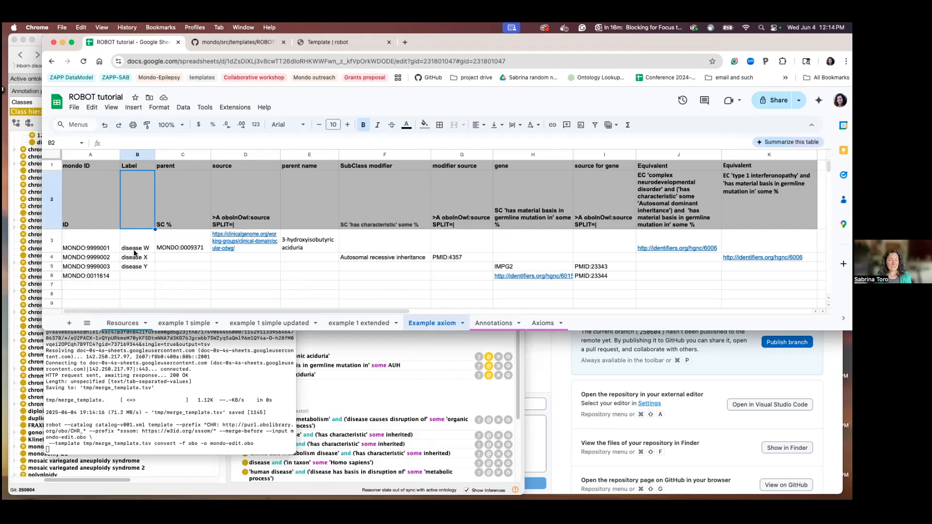
{"action": "left_click_drag", "start_coordinate": [134, 252], "coordinate": [132, 276]}
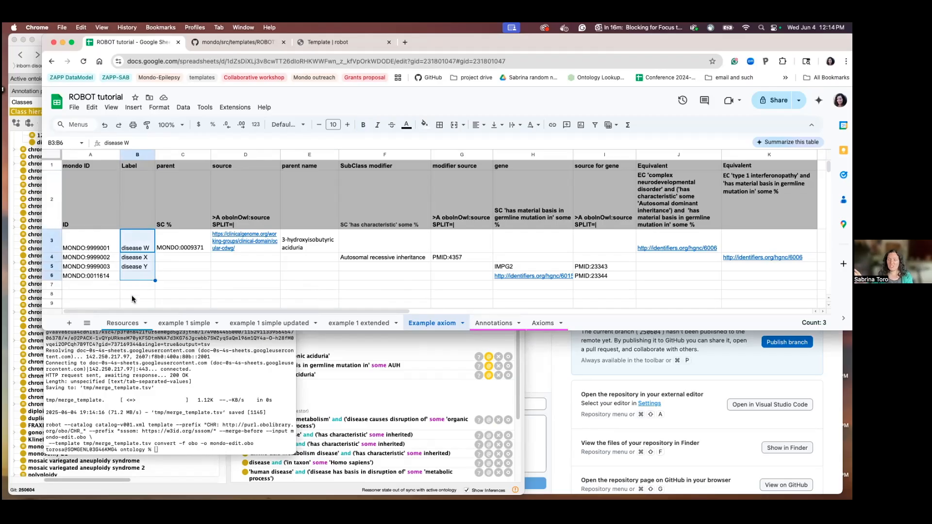
Switch to Protégé without reloading the ontology, examine the SubClass Of axioms of '3-methylglutaconic aciduria type 1', and return to the spreadsheet.
{"action": "left_click", "coordinate": [177, 278]}
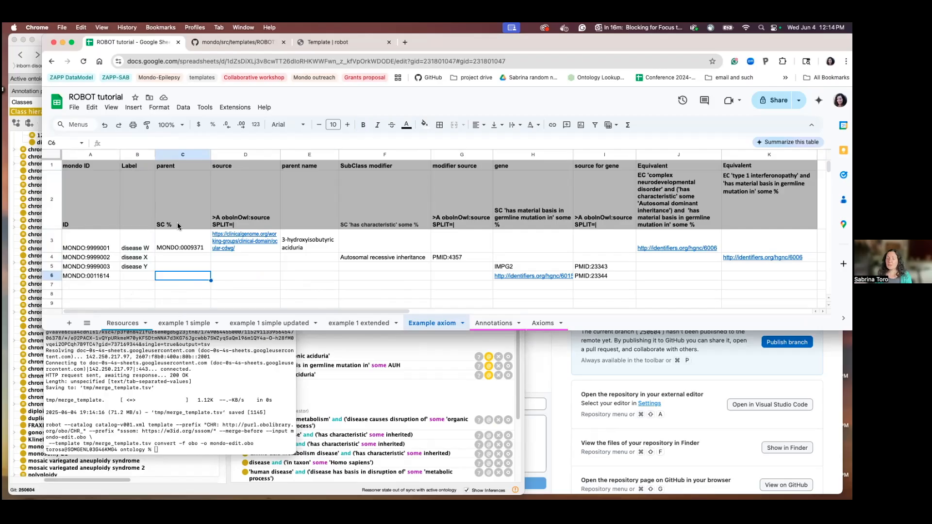
{"action": "left_click", "coordinate": [403, 394]}
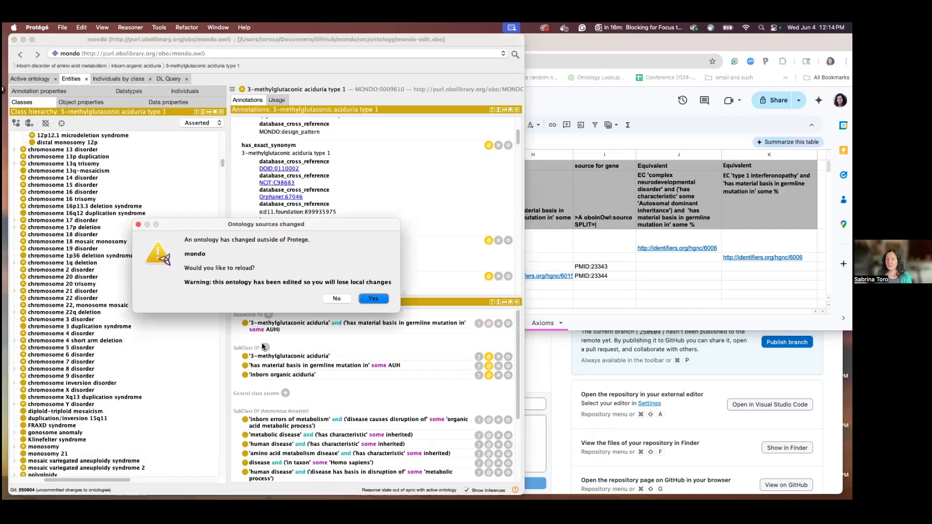
{"action": "left_click", "coordinate": [338, 300]}
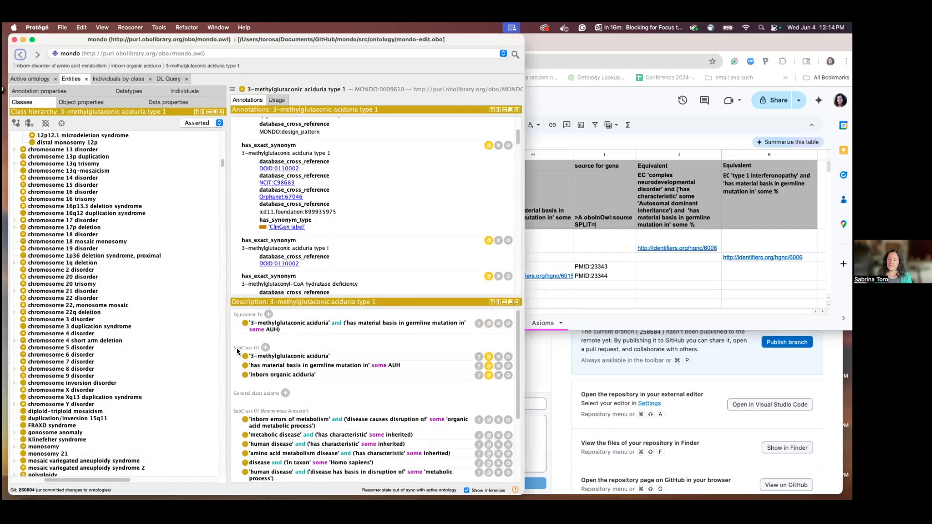
{"action": "left_click", "coordinate": [554, 314]}
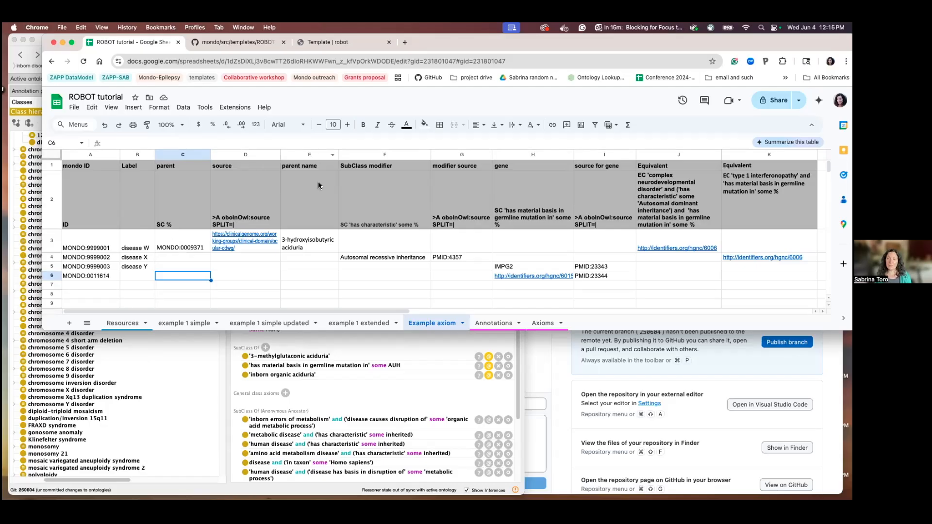
Examine the parent, source and parent name columns of the 'Example axiom' sheet, including the template cells C2 and D2.
{"action": "left_click", "coordinate": [167, 166]}
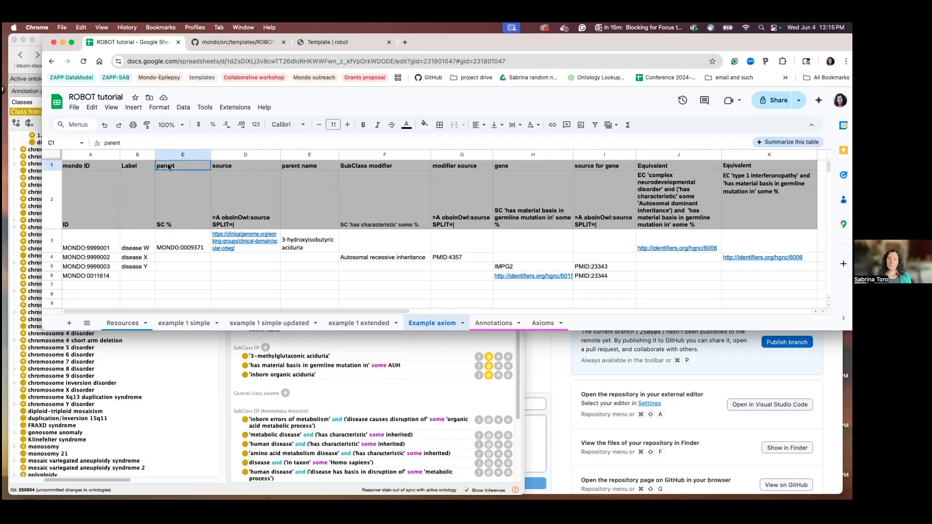
{"action": "left_click", "coordinate": [239, 165]}
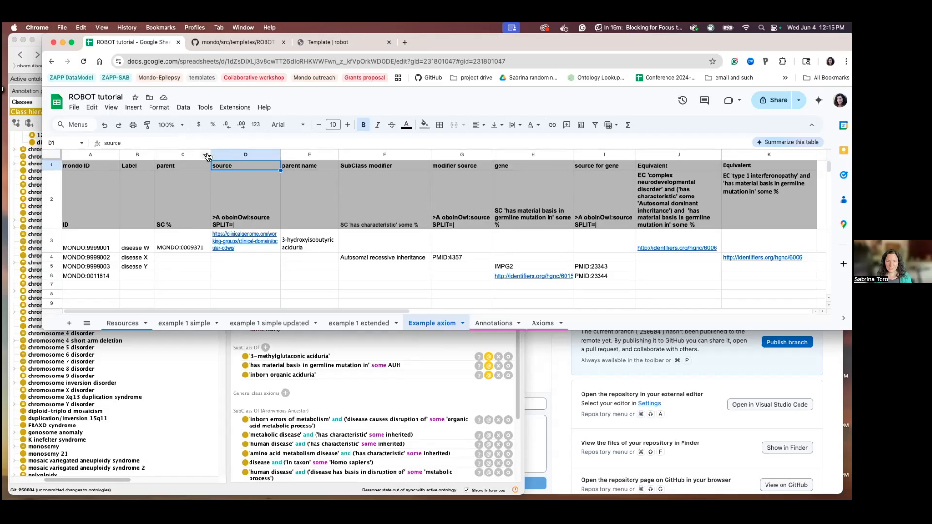
{"action": "left_click", "coordinate": [292, 158]}
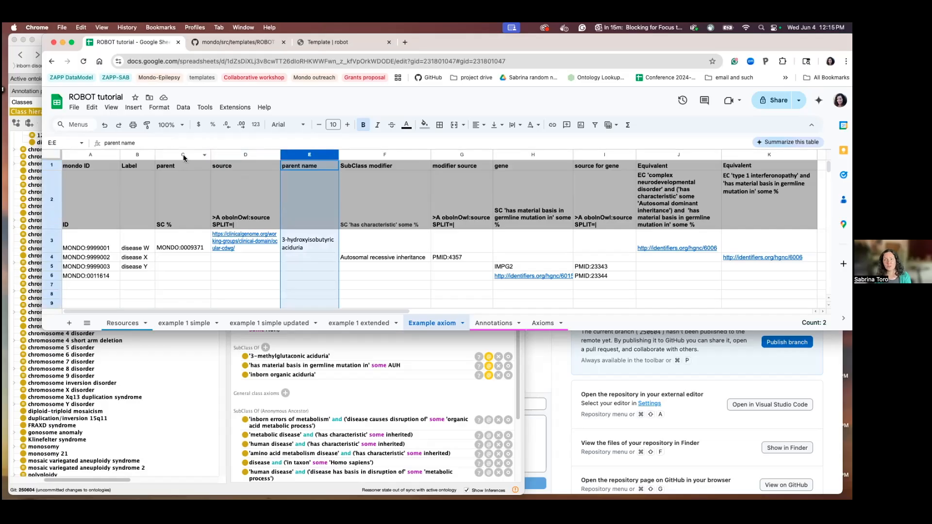
{"action": "left_click", "coordinate": [231, 200]}
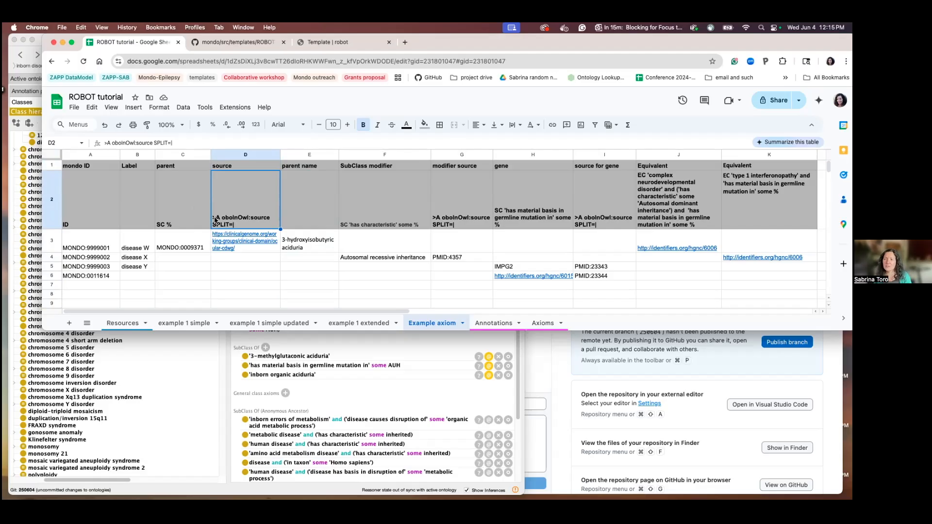
{"action": "left_click", "coordinate": [225, 278]}
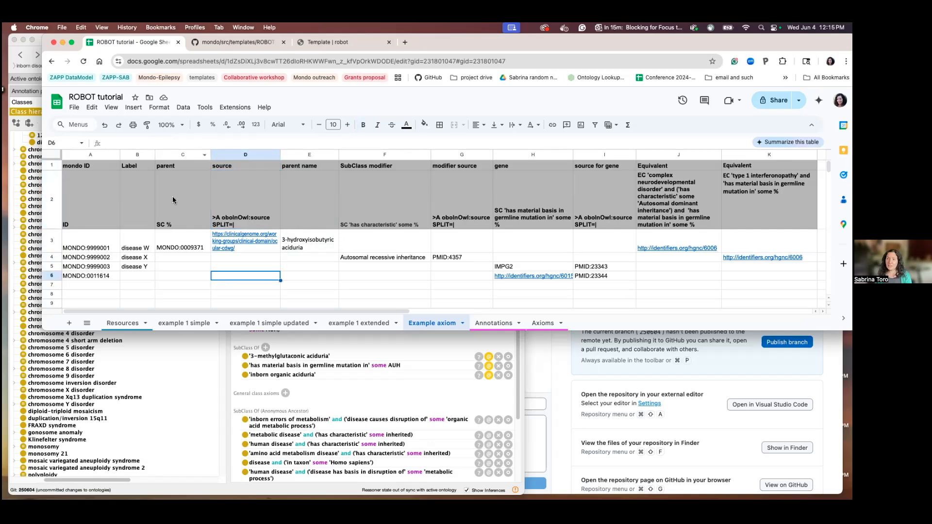
{"action": "left_click", "coordinate": [171, 224]}
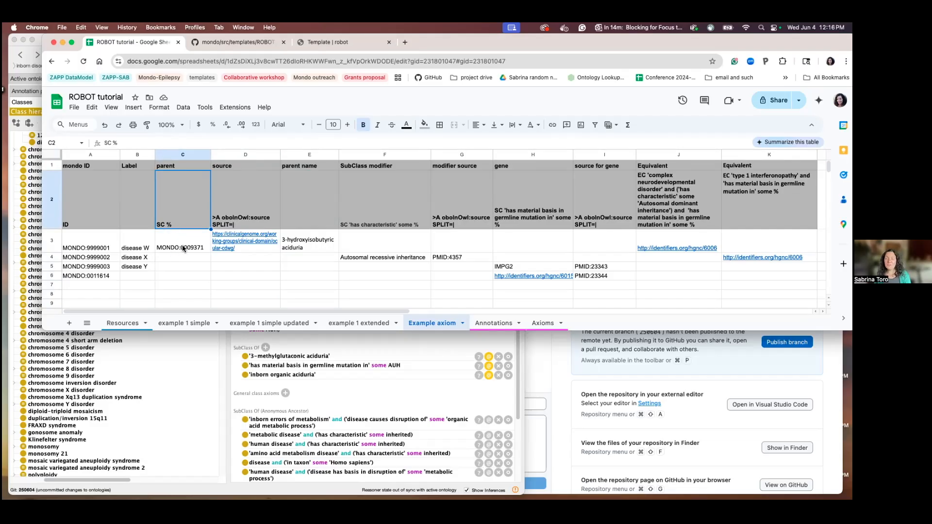
Compare the inherited 'has characteristic' axioms in Protégé with the SubClass modifier template in F2 and its value in F4.
{"action": "scroll", "coordinate": [357, 221], "scroll_direction": "right", "scroll_amount": 1}
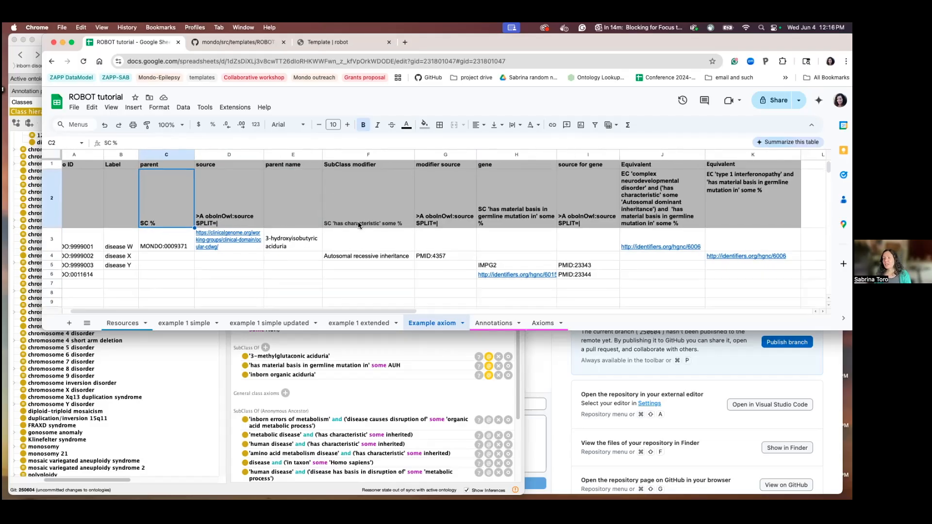
{"action": "scroll", "coordinate": [358, 221], "scroll_direction": "right", "scroll_amount": 1}
{"action": "left_click", "coordinate": [350, 377]}
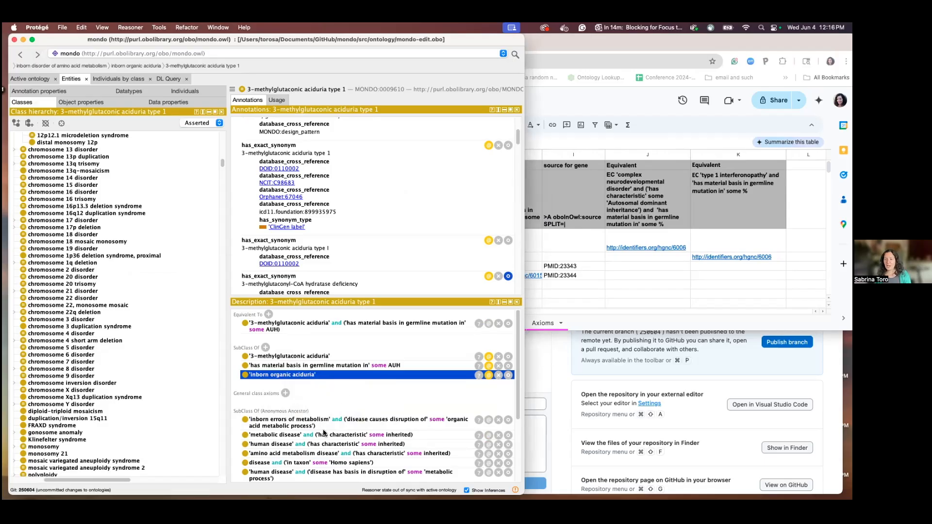
{"action": "scroll", "coordinate": [322, 429], "scroll_direction": "down", "scroll_amount": 3}
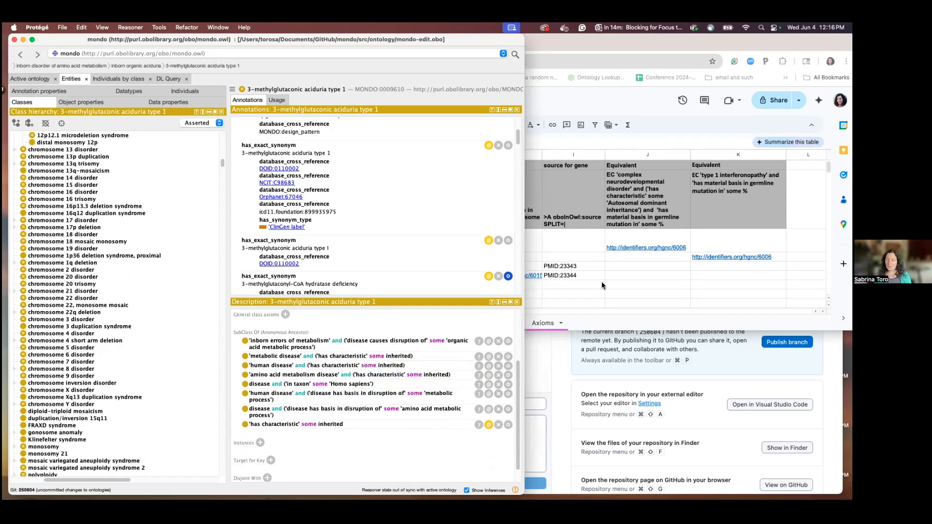
{"action": "left_click", "coordinate": [601, 328]}
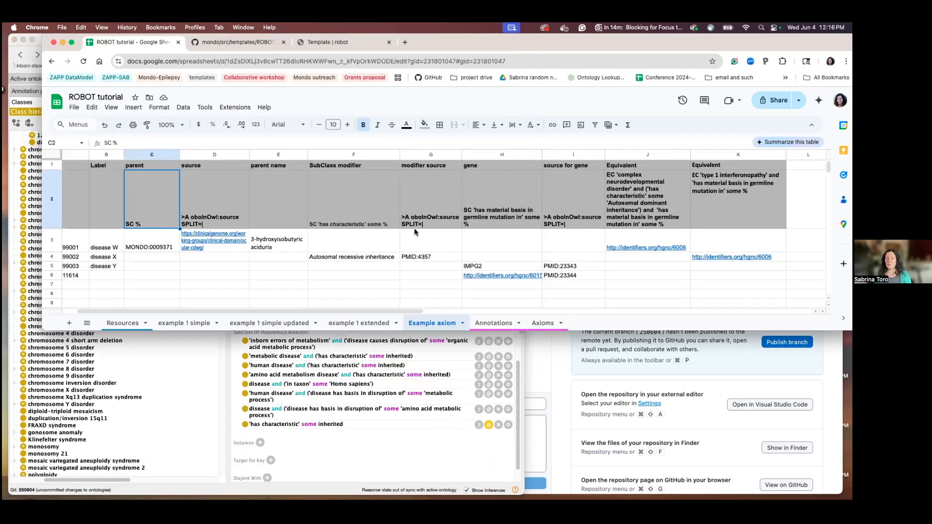
{"action": "left_click", "coordinate": [310, 227]}
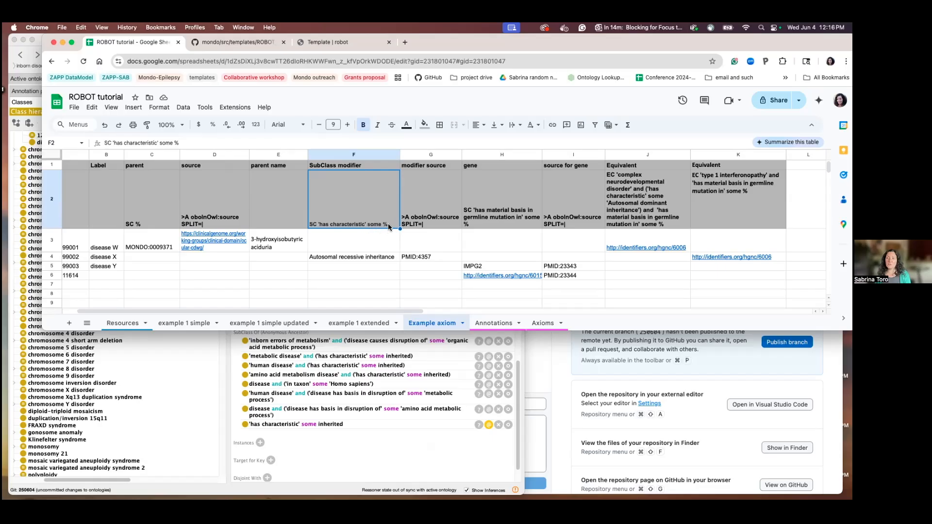
{"action": "left_click", "coordinate": [342, 256]}
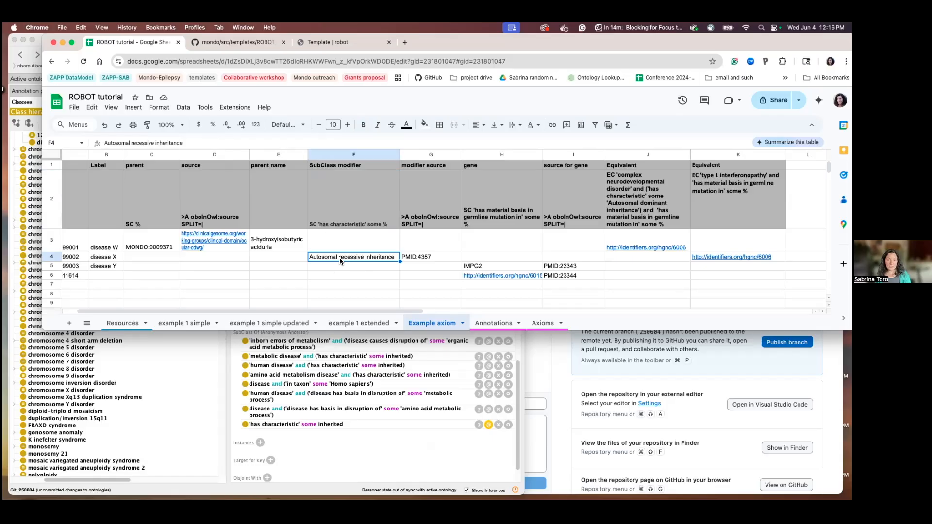
Widen the gene column H to fit the full identifier URL, and examine its entries in H5 and H6.
{"action": "scroll", "coordinate": [336, 265], "scroll_direction": "right", "scroll_amount": 3}
{"action": "scroll", "coordinate": [336, 265], "scroll_direction": "down", "scroll_amount": 1}
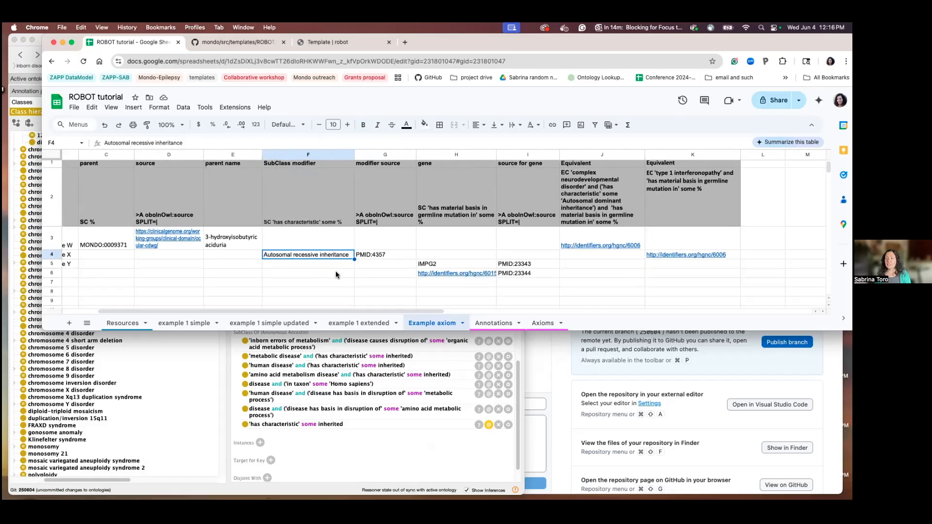
{"action": "scroll", "coordinate": [335, 272], "scroll_direction": "up", "scroll_amount": 1}
{"action": "scroll", "coordinate": [335, 272], "scroll_direction": "right", "scroll_amount": 2}
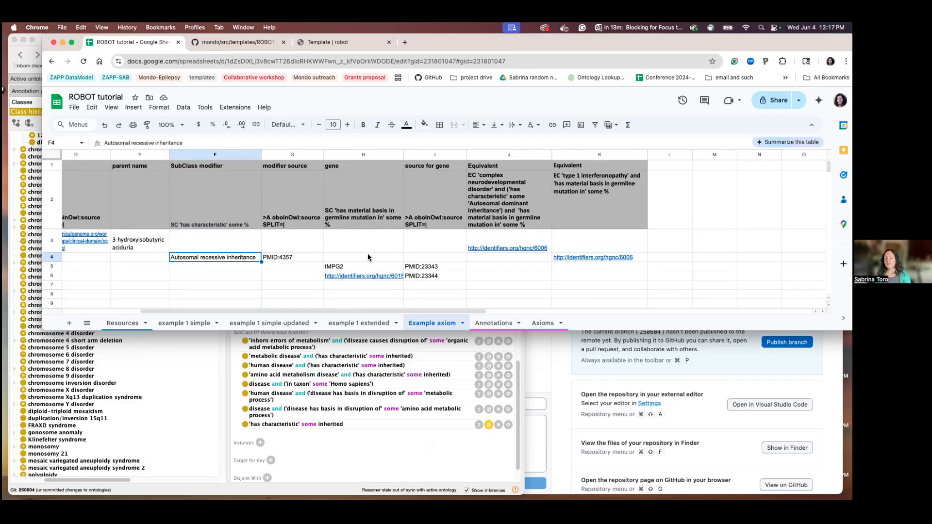
{"action": "left_click_drag", "start_coordinate": [403, 154], "coordinate": [432, 155]}
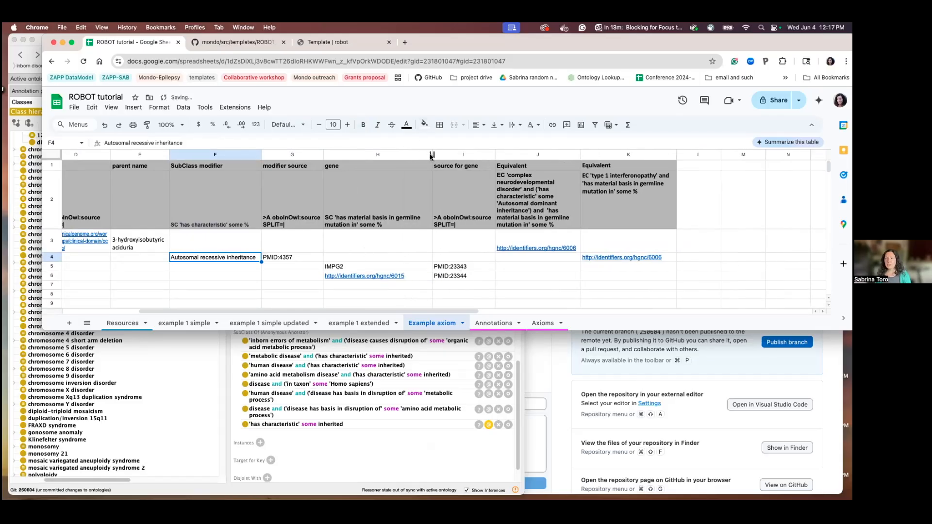
{"action": "left_click", "coordinate": [340, 268]}
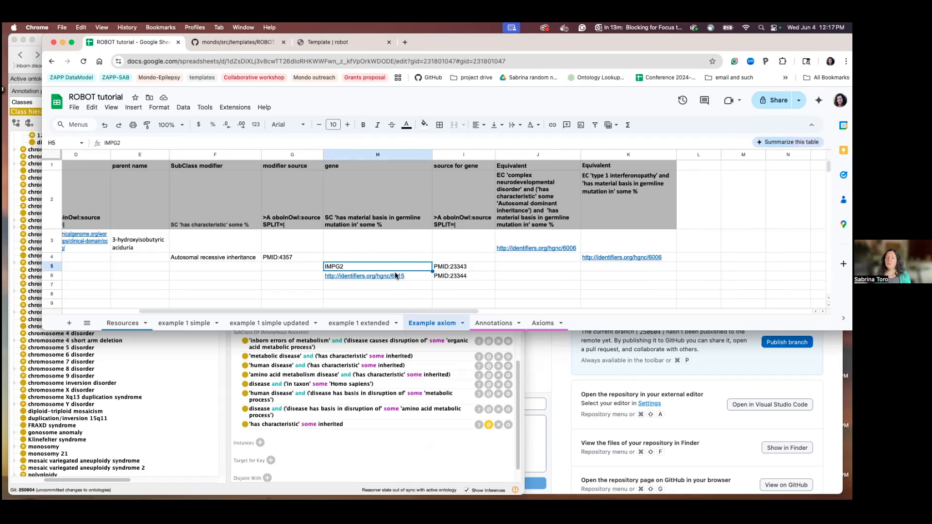
{"action": "left_click", "coordinate": [410, 280]}
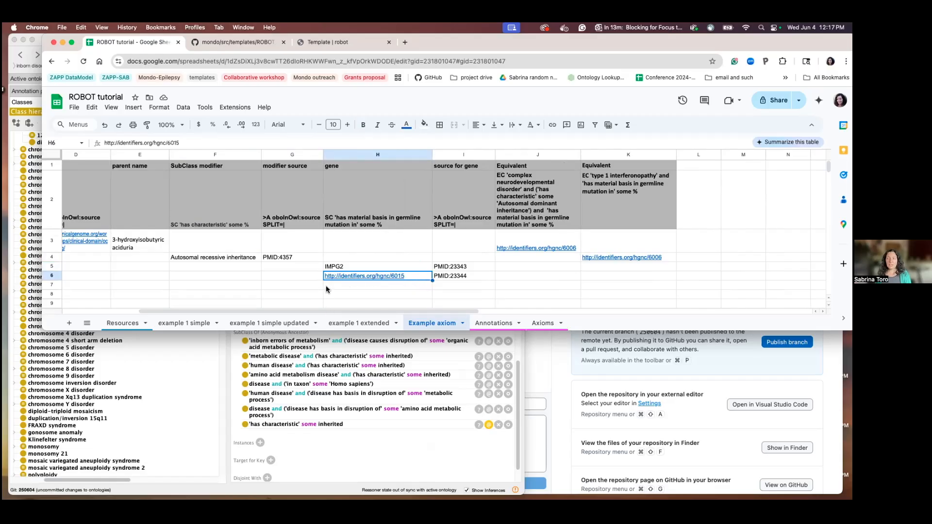
{"action": "left_click_drag", "start_coordinate": [357, 281], "coordinate": [358, 291]}
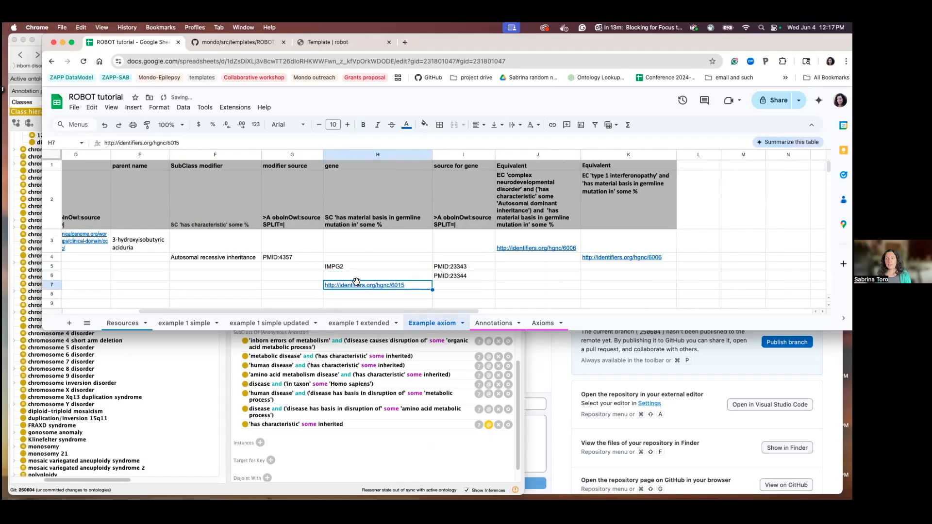
{"action": "key", "text": "super+z"}
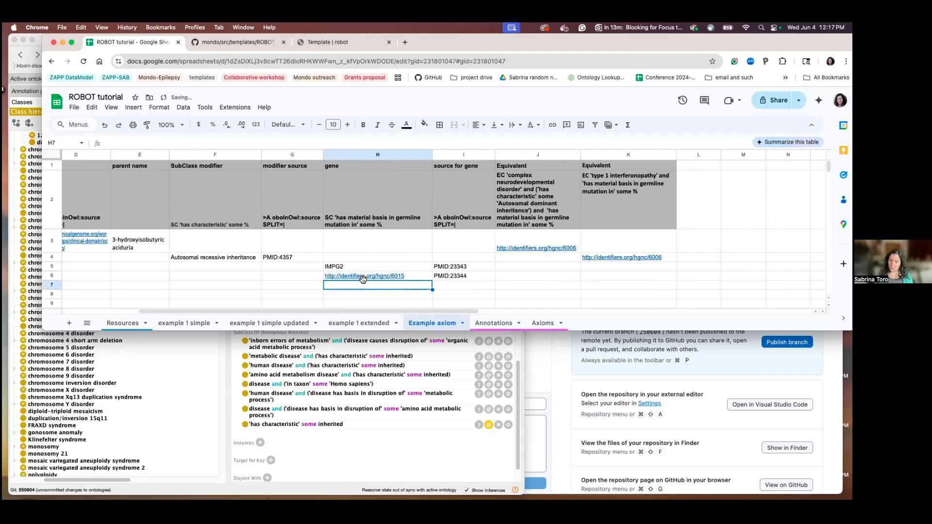
{"action": "left_click", "coordinate": [470, 284]}
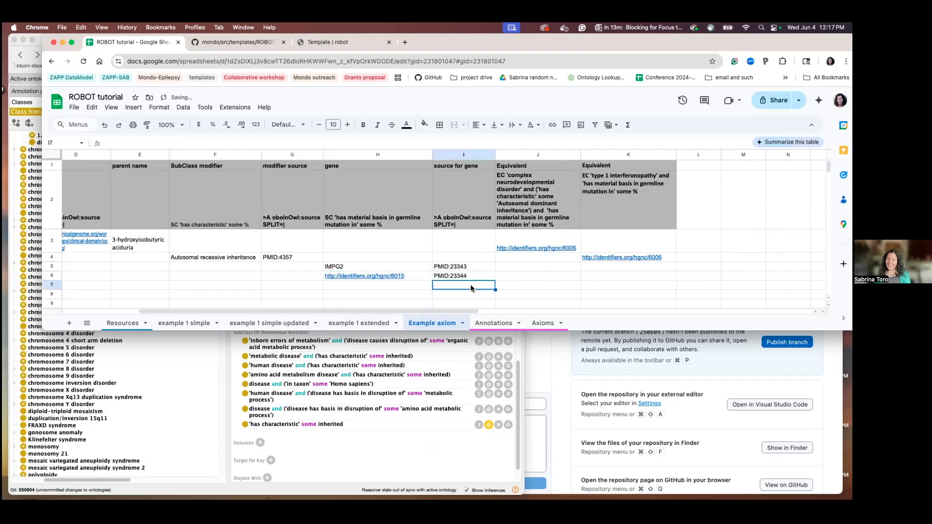
Compare the gene entered by label in H5 with the gene entered by HGNC URL in H6.
{"action": "left_click", "coordinate": [411, 277]}
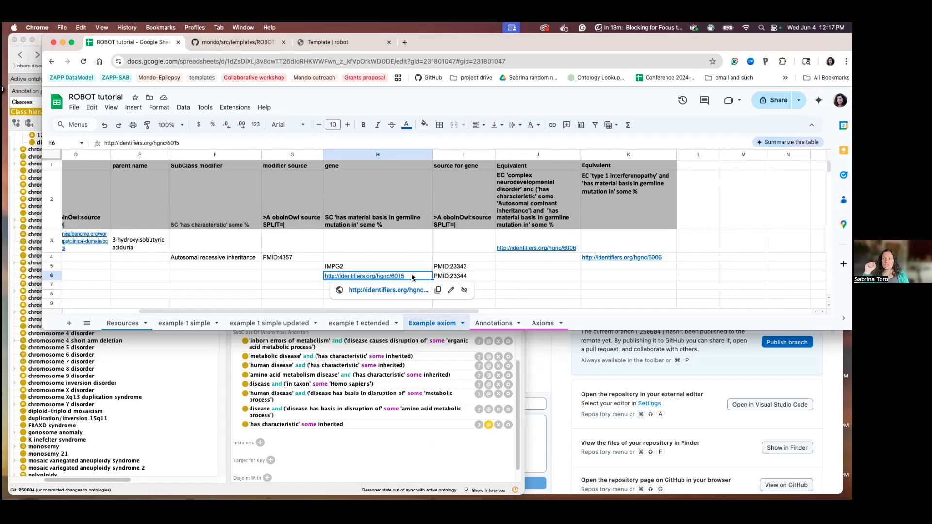
{"action": "left_click", "coordinate": [362, 266]}
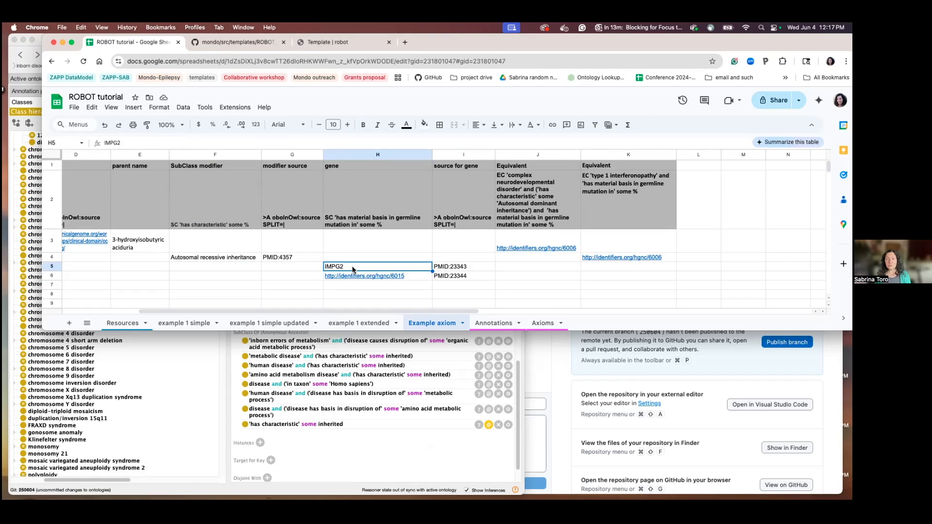
{"action": "left_click", "coordinate": [412, 278]}
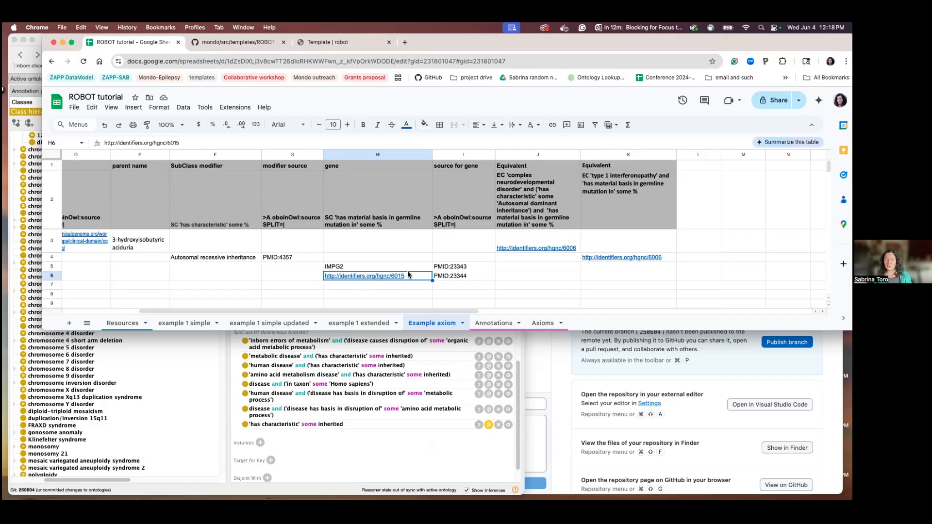
{"action": "mouse_move", "coordinate": [411, 277]}
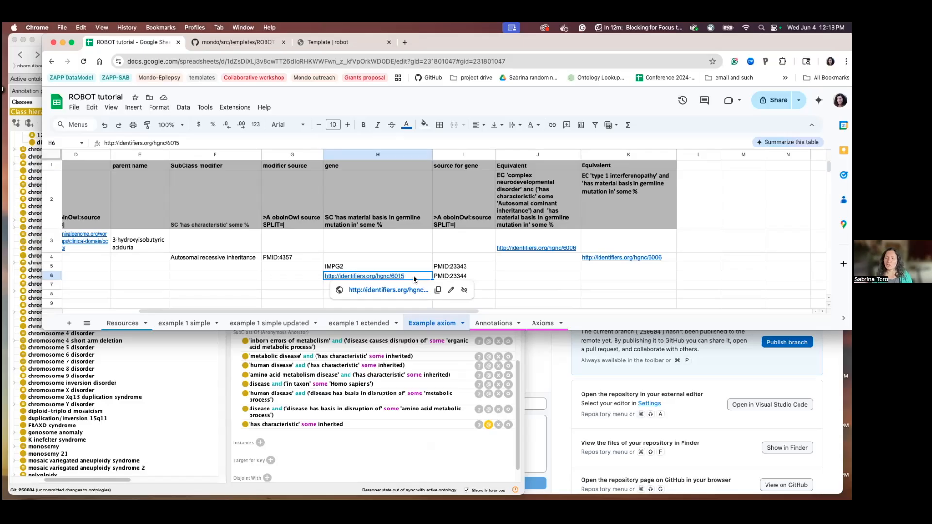
{"action": "left_click", "coordinate": [349, 269]}
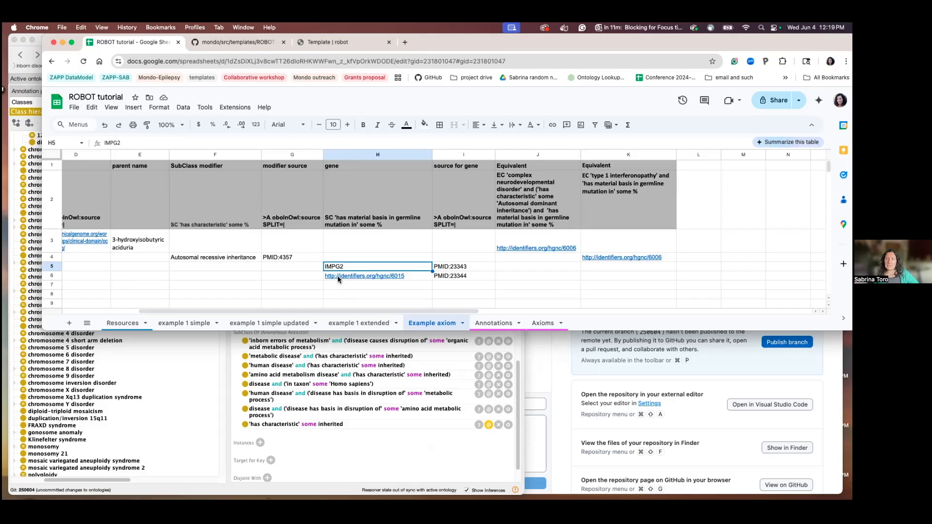
{"action": "mouse_move", "coordinate": [336, 279]}
{"action": "mouse_move", "coordinate": [406, 278]}
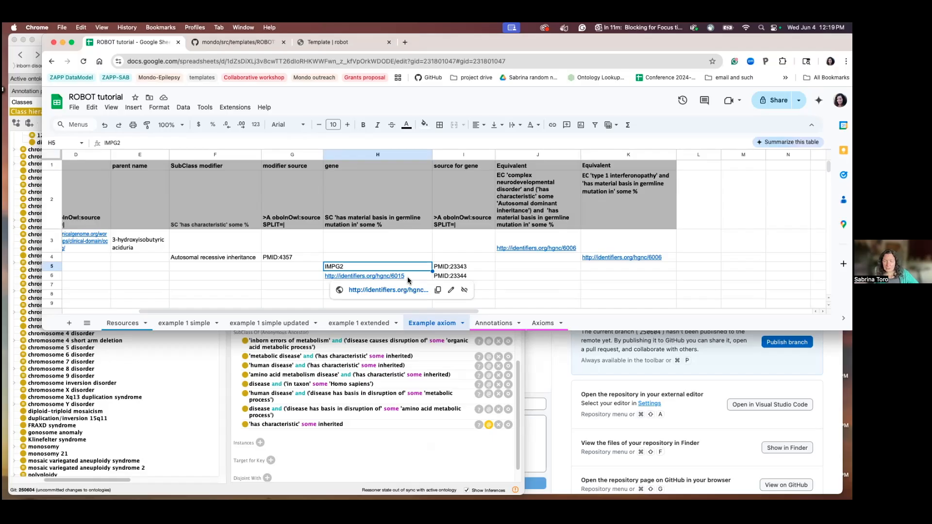
Compare the Equivalent columns' EC templates with the Equivalent To axiom of '3-methylglutaconic aciduria type 1' in Protégé.
{"action": "left_click", "coordinate": [508, 277]}
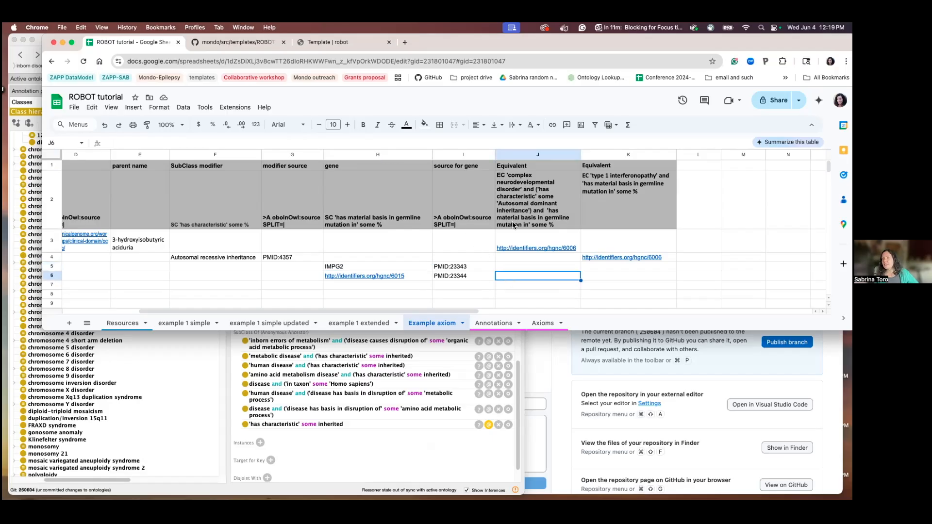
{"action": "scroll", "coordinate": [512, 224], "scroll_direction": "right", "scroll_amount": 1}
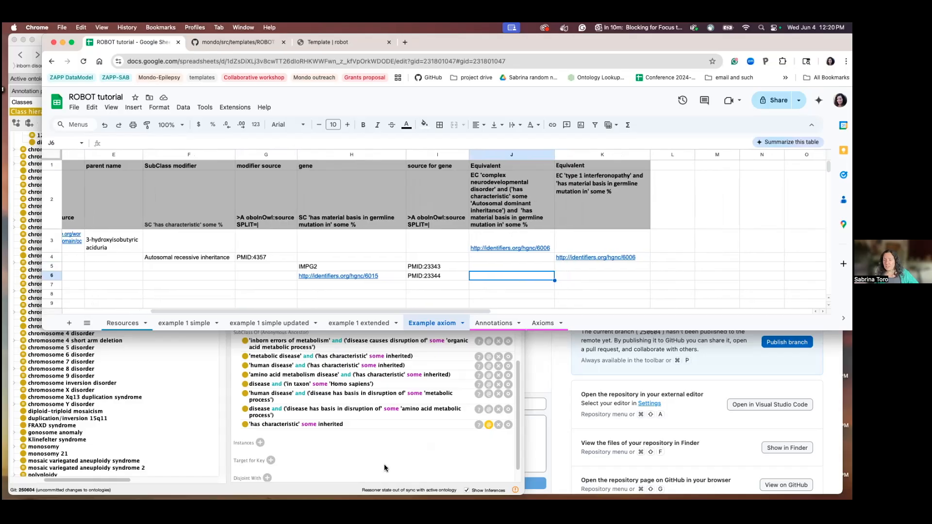
{"action": "left_click", "coordinate": [383, 461]}
{"action": "scroll", "coordinate": [357, 339], "scroll_direction": "up", "scroll_amount": 3}
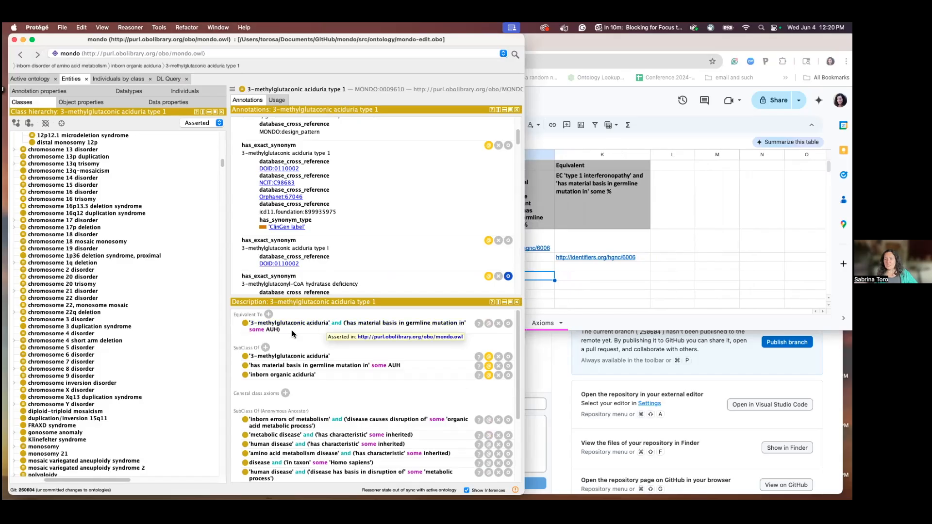
{"action": "left_click", "coordinate": [562, 234]}
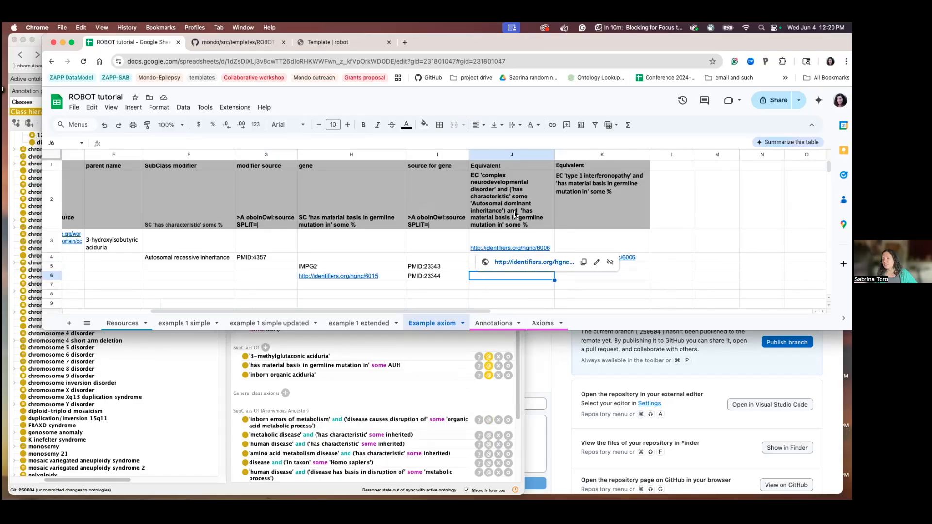
{"action": "left_click", "coordinate": [656, 240]}
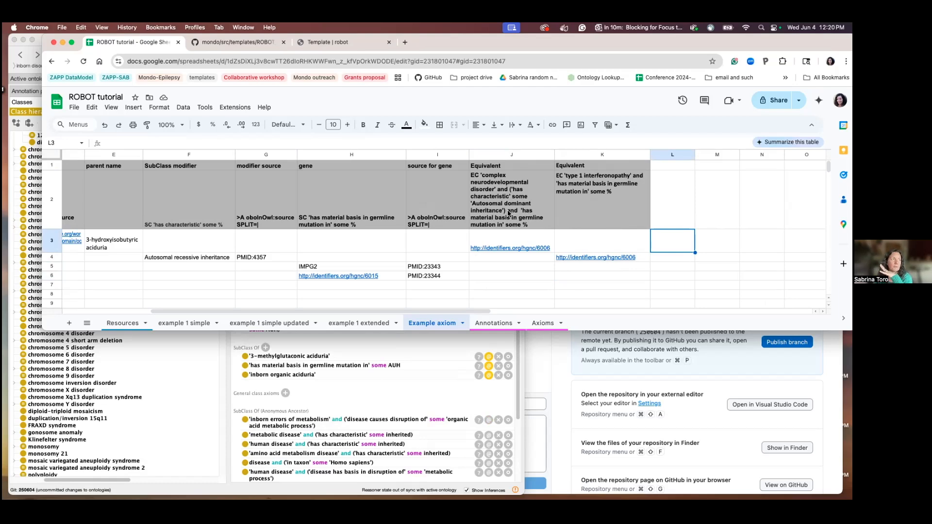
Run Trim whitespace on the 'type 1 interferonopathy' Equivalent template cell K2.
{"action": "left_click", "coordinate": [581, 214]}
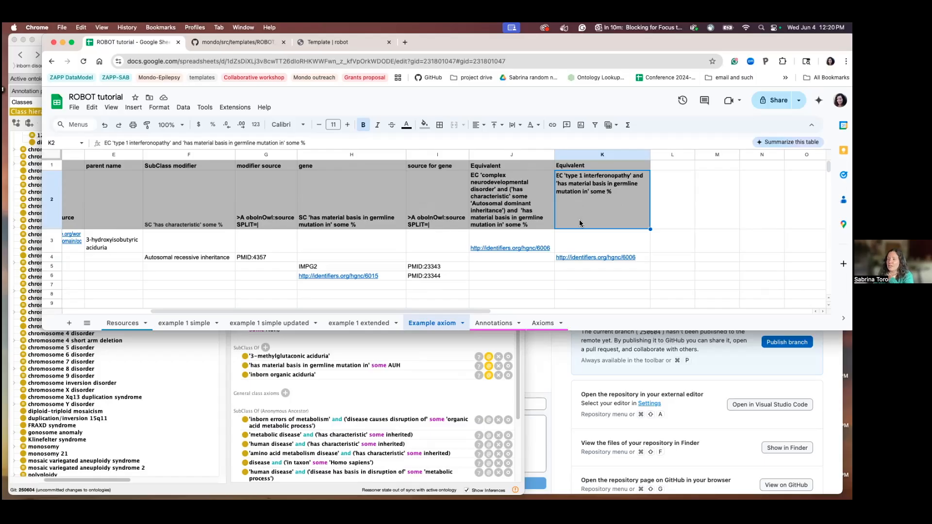
{"action": "scroll", "coordinate": [474, 298], "scroll_direction": "left", "scroll_amount": 5}
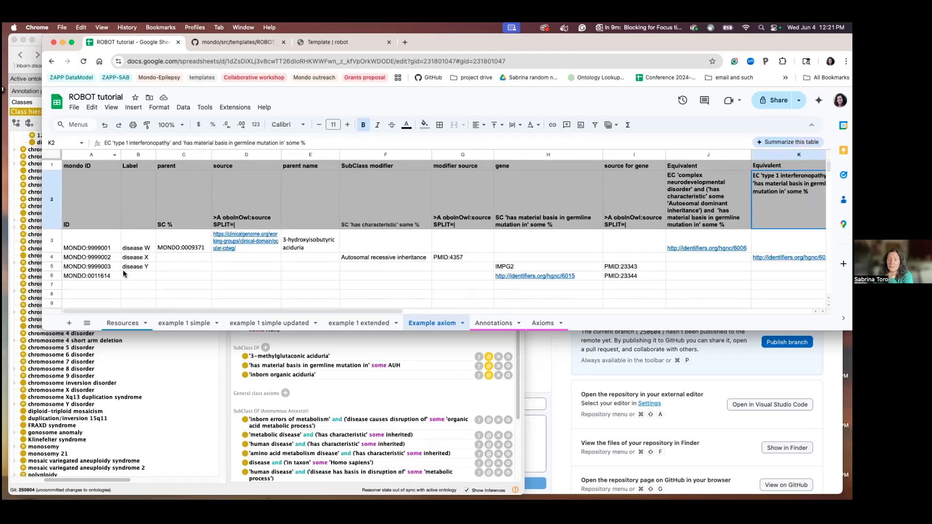
{"action": "left_click", "coordinate": [74, 108]}
{"action": "mouse_move", "coordinate": [147, 111]}
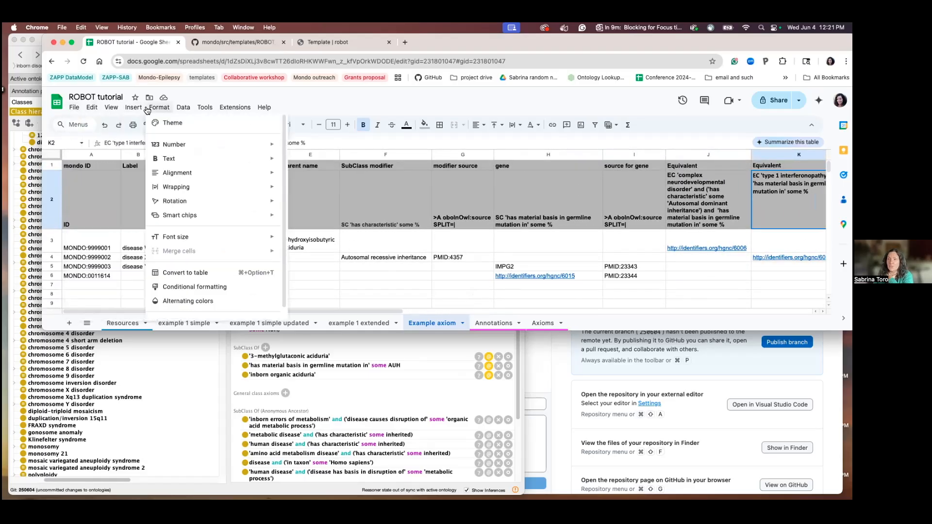
{"action": "mouse_move", "coordinate": [173, 192]}
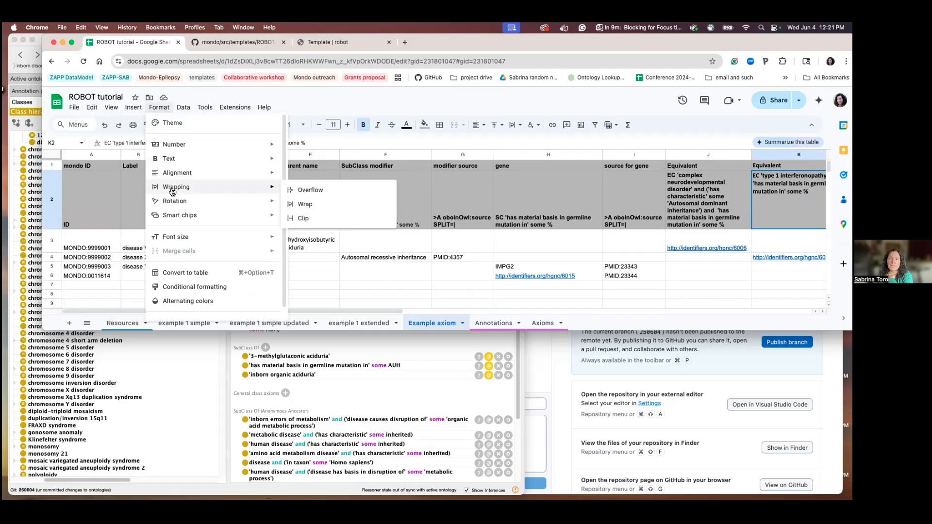
{"action": "mouse_move", "coordinate": [183, 107]}
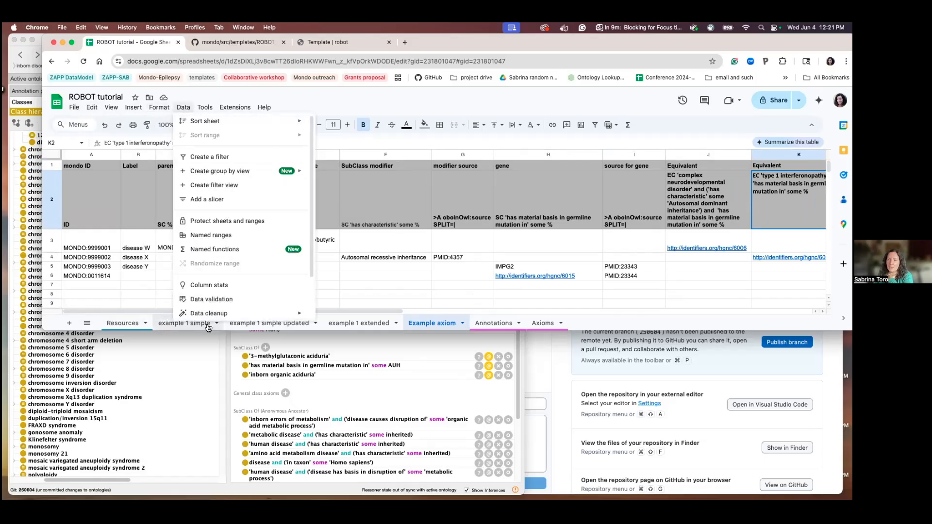
{"action": "mouse_move", "coordinate": [218, 314]}
{"action": "left_click", "coordinate": [324, 311]}
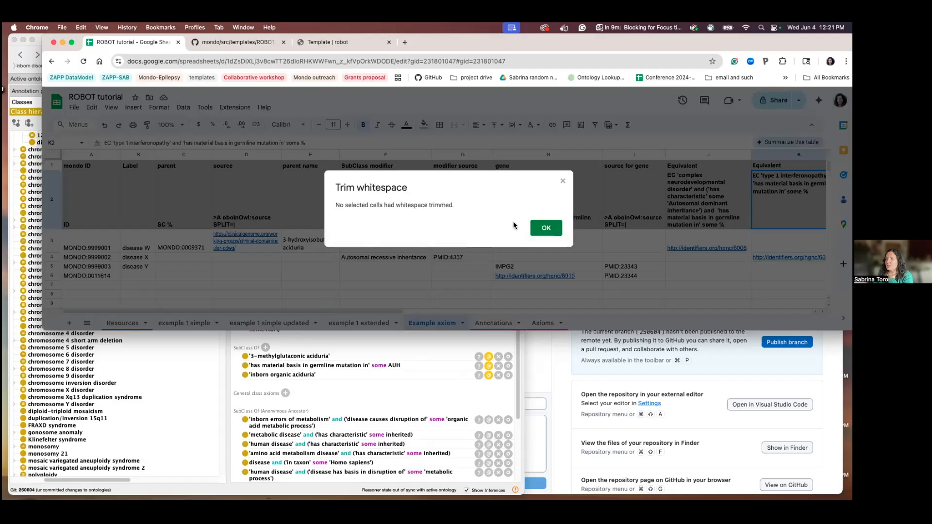
{"action": "left_click", "coordinate": [549, 232]}
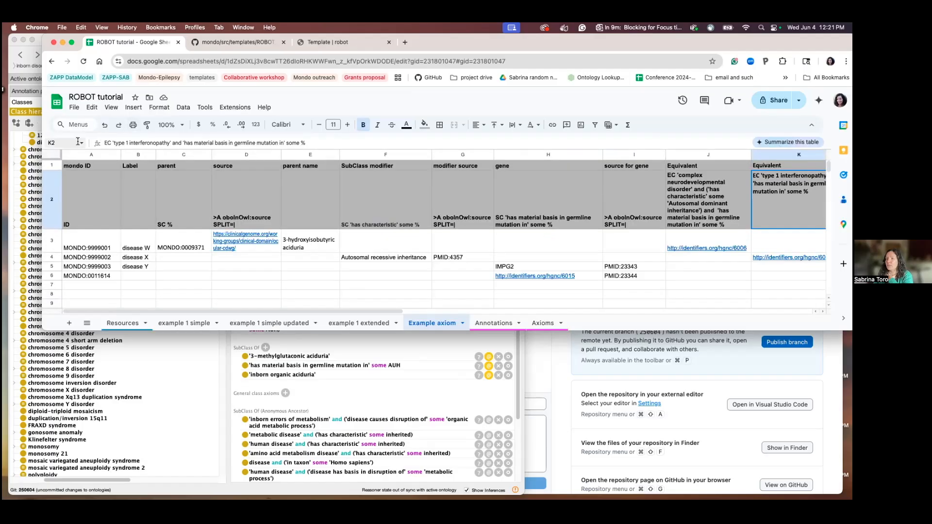
Trim whitespace across all cells of the 'Example axiom' sheet.
{"action": "left_click", "coordinate": [56, 156]}
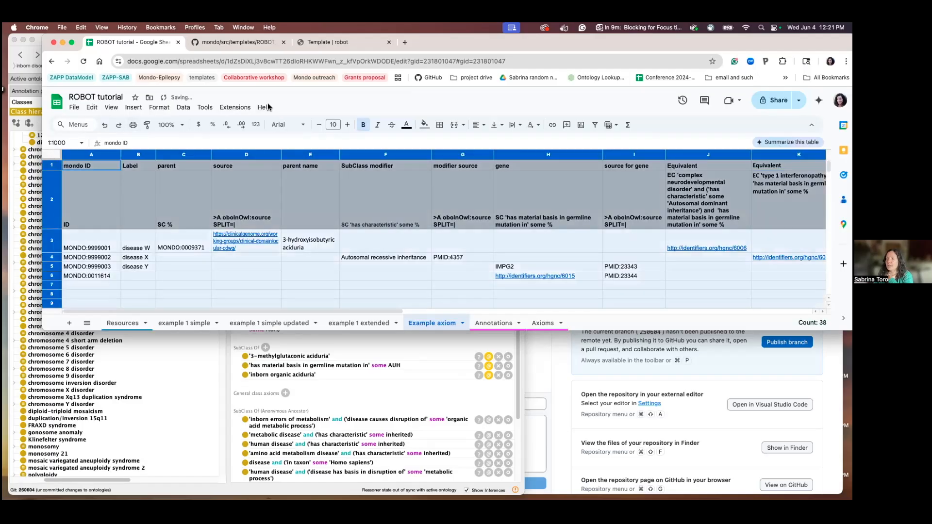
{"action": "left_click", "coordinate": [235, 107]}
{"action": "mouse_move", "coordinate": [183, 107]}
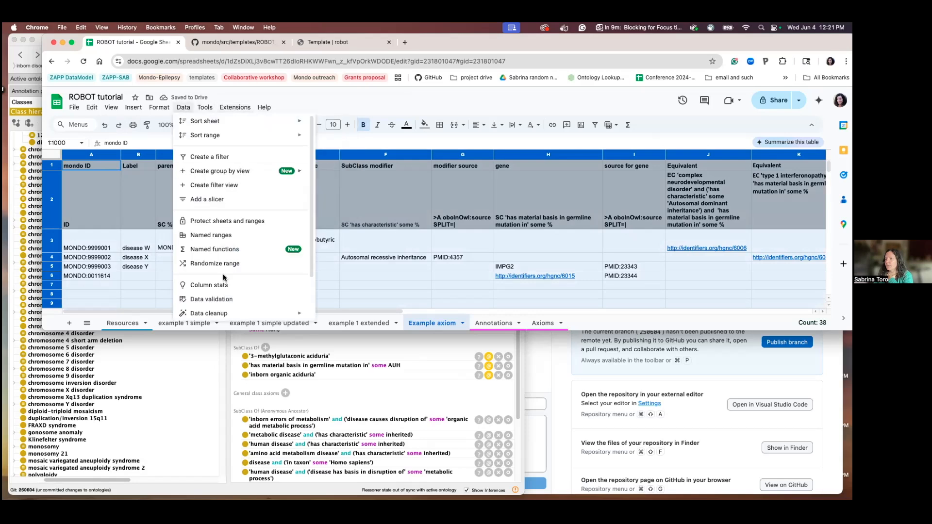
{"action": "mouse_move", "coordinate": [224, 318]}
{"action": "left_click", "coordinate": [344, 315]}
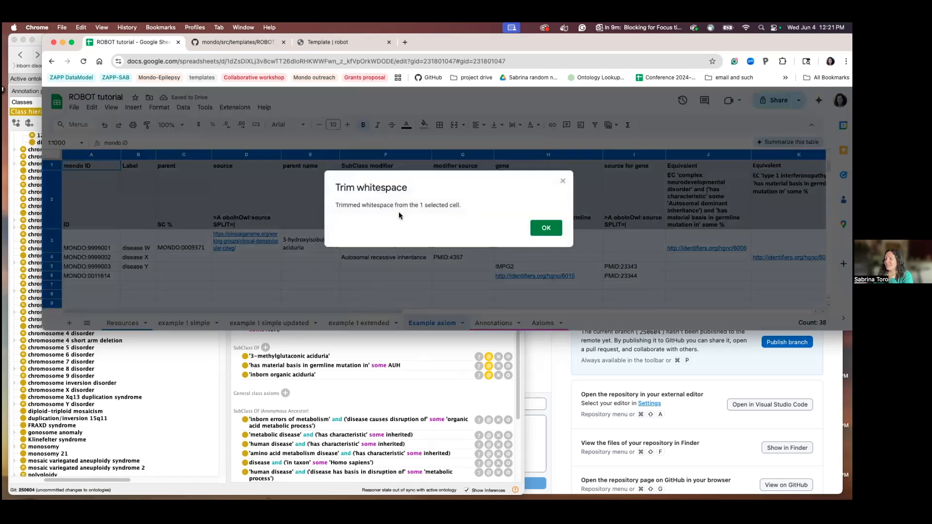
{"action": "left_click", "coordinate": [541, 228]}
{"action": "left_click", "coordinate": [412, 287]}
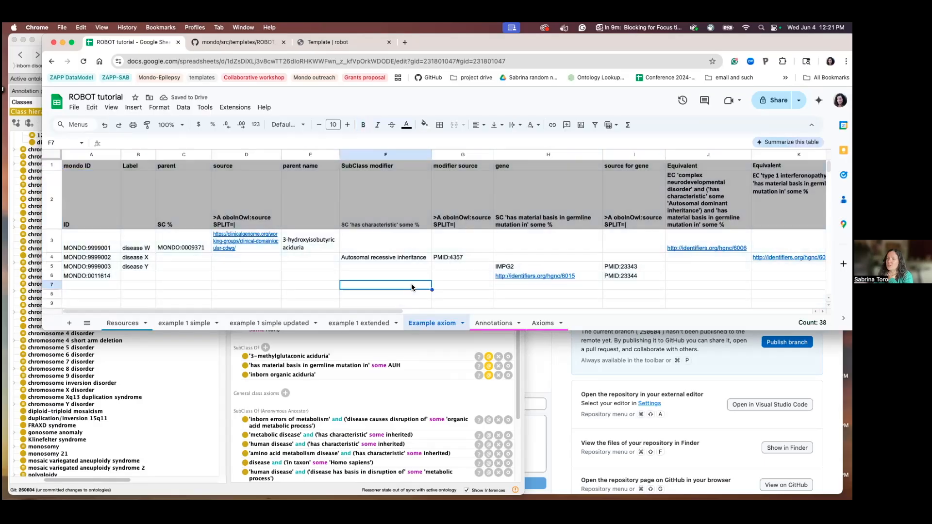
{"action": "left_click", "coordinate": [52, 155]}
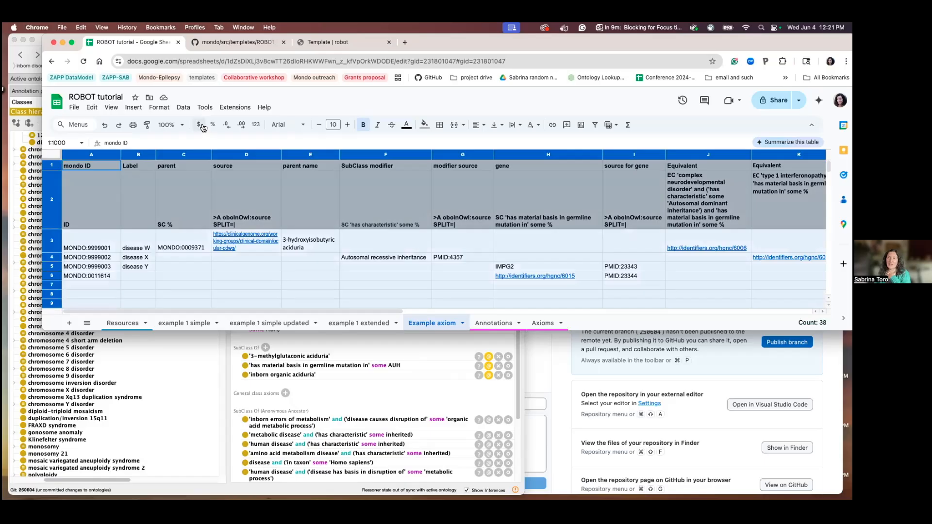
{"action": "left_click", "coordinate": [203, 275]}
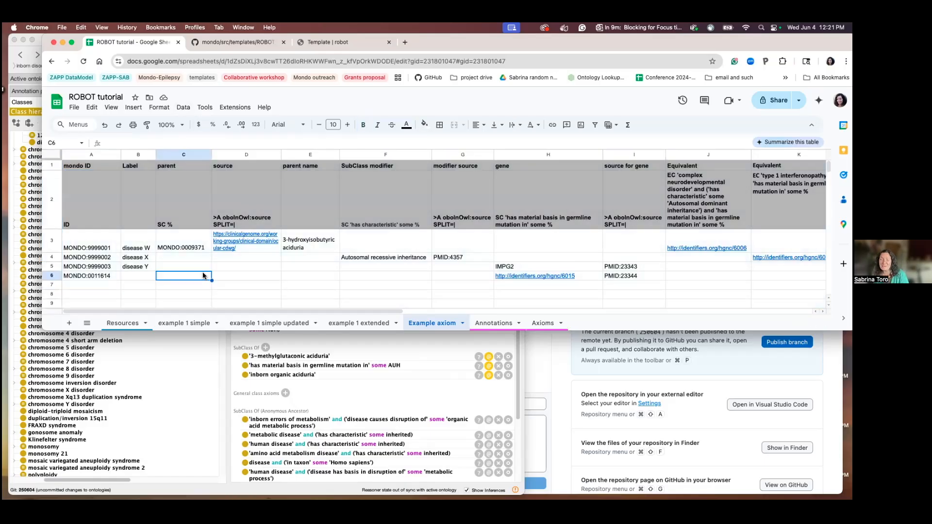
Publish only the 'Example axiom' sheet to the web as tab-separated values (.tsv).
{"action": "left_click", "coordinate": [91, 110]}
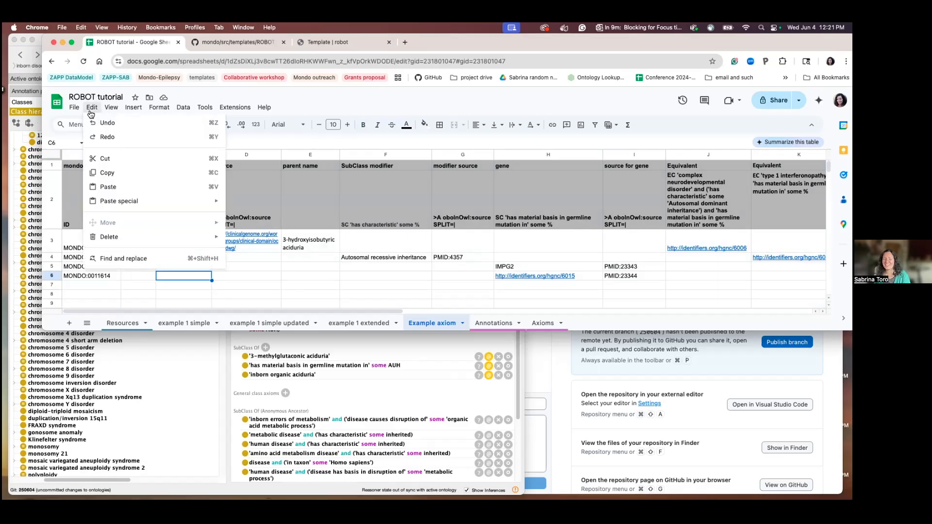
{"action": "mouse_move", "coordinate": [77, 112]}
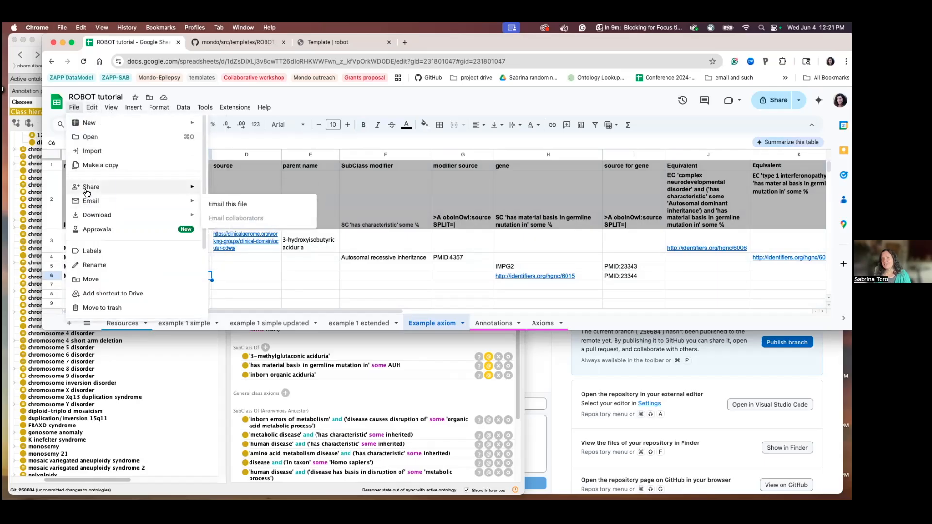
{"action": "mouse_move", "coordinate": [86, 188]}
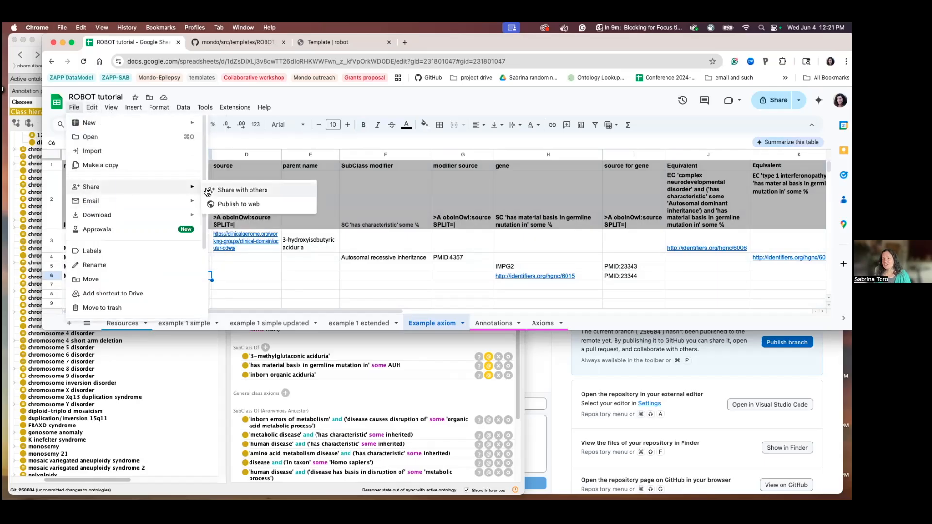
{"action": "left_click", "coordinate": [241, 209]}
{"action": "left_click", "coordinate": [436, 211]}
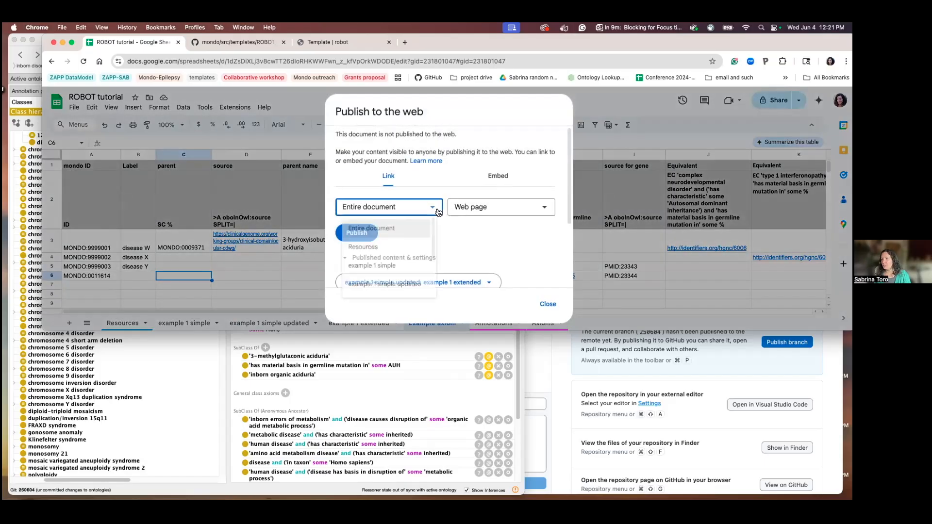
{"action": "scroll", "coordinate": [392, 291], "scroll_direction": "down", "scroll_amount": 3}
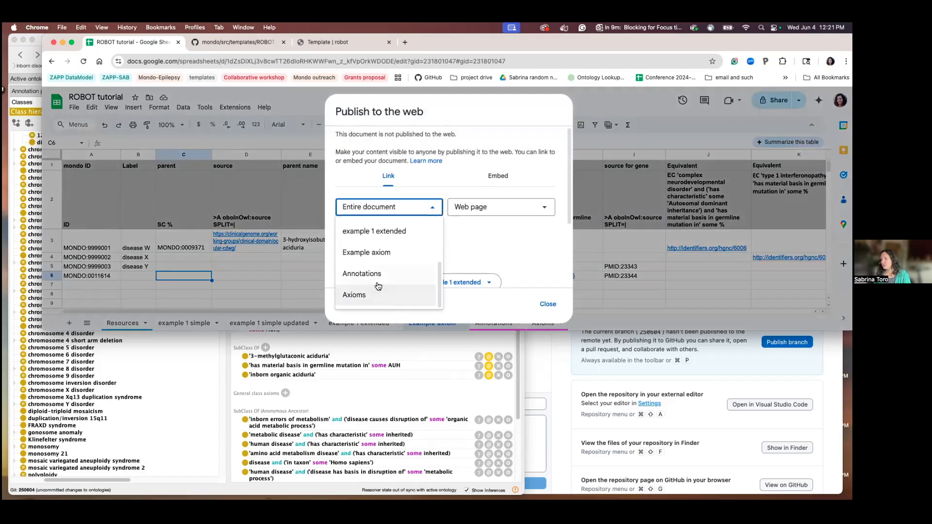
{"action": "left_click", "coordinate": [374, 254]}
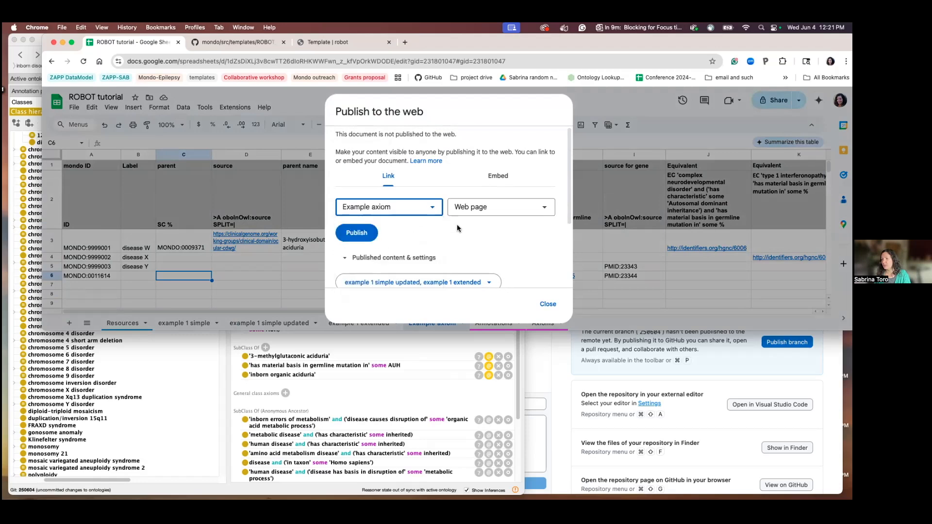
{"action": "left_click", "coordinate": [477, 208]}
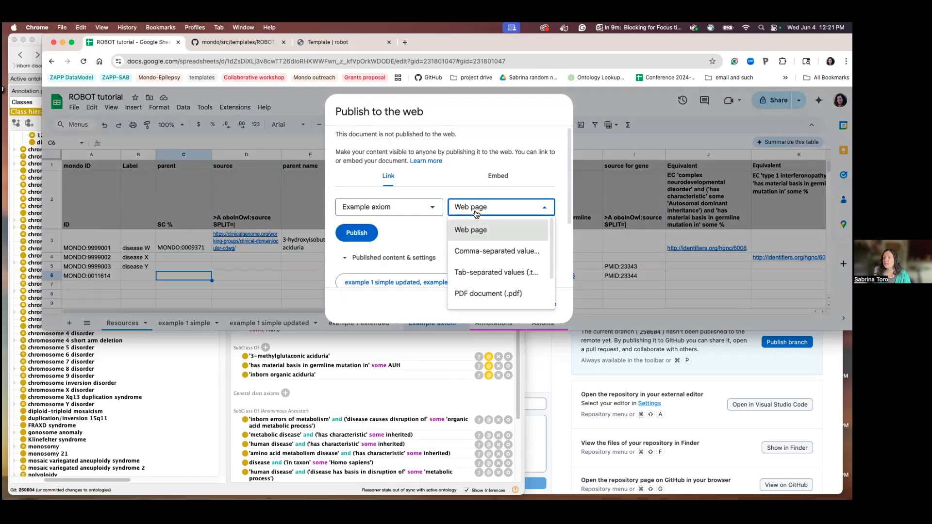
{"action": "left_click", "coordinate": [495, 273]}
{"action": "left_click", "coordinate": [356, 233]}
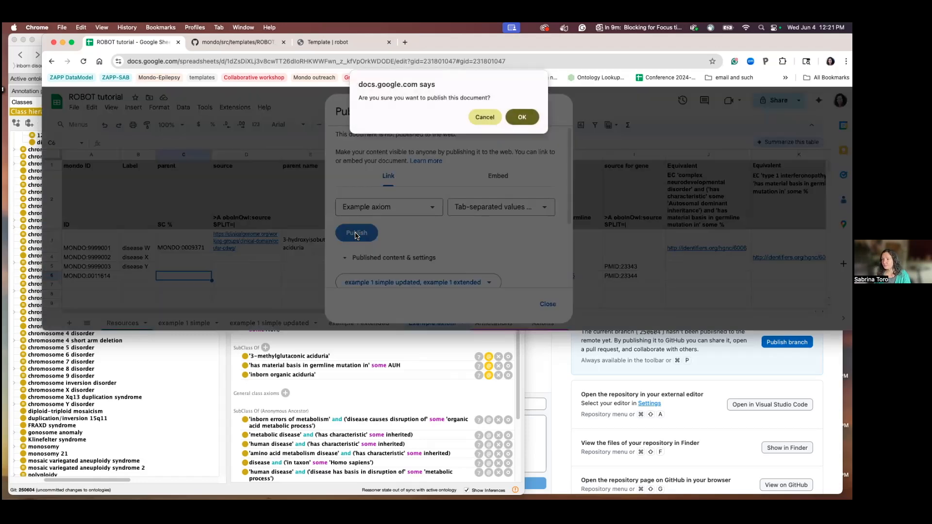
{"action": "left_click", "coordinate": [519, 118]}
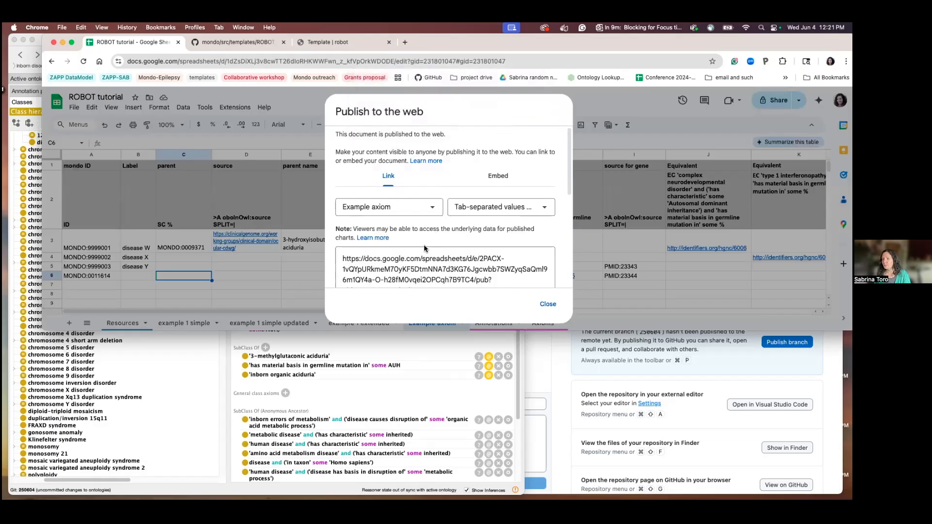
Copy the published TSV link of the 'Example axiom' sheet and close the publishing dialog.
{"action": "left_click", "coordinate": [419, 262]}
{"action": "key", "text": "super+c"}
{"action": "scroll", "coordinate": [417, 262], "scroll_direction": "down", "scroll_amount": 2}
{"action": "scroll", "coordinate": [418, 263], "scroll_direction": "down", "scroll_amount": 1}
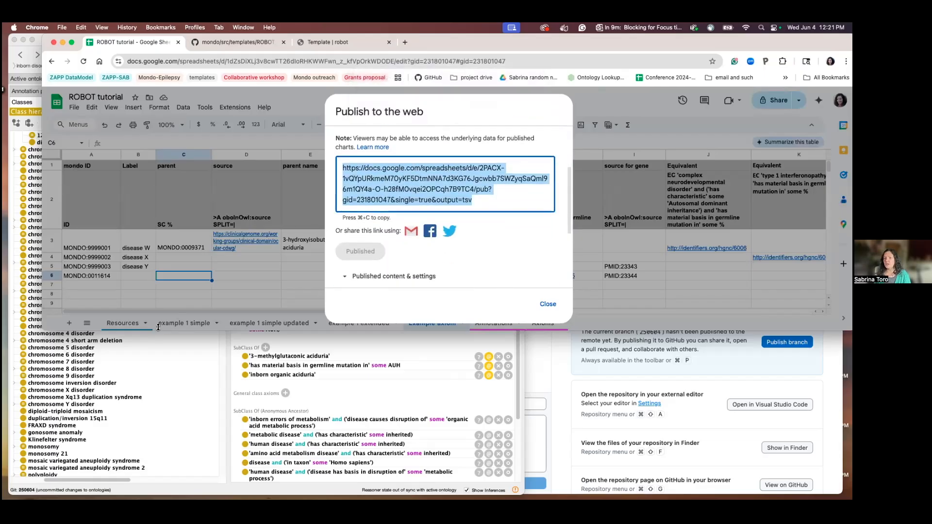
{"action": "left_click", "coordinate": [120, 325]}
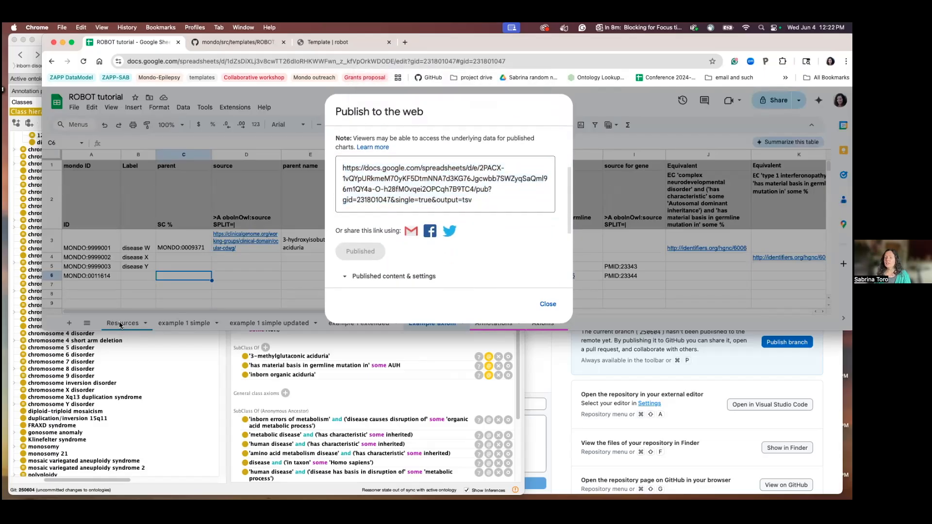
{"action": "left_click", "coordinate": [548, 304]}
Replace the template URL in D10 of the 'Resources' sheet with the copied TSV link.
{"action": "left_click", "coordinate": [125, 323]}
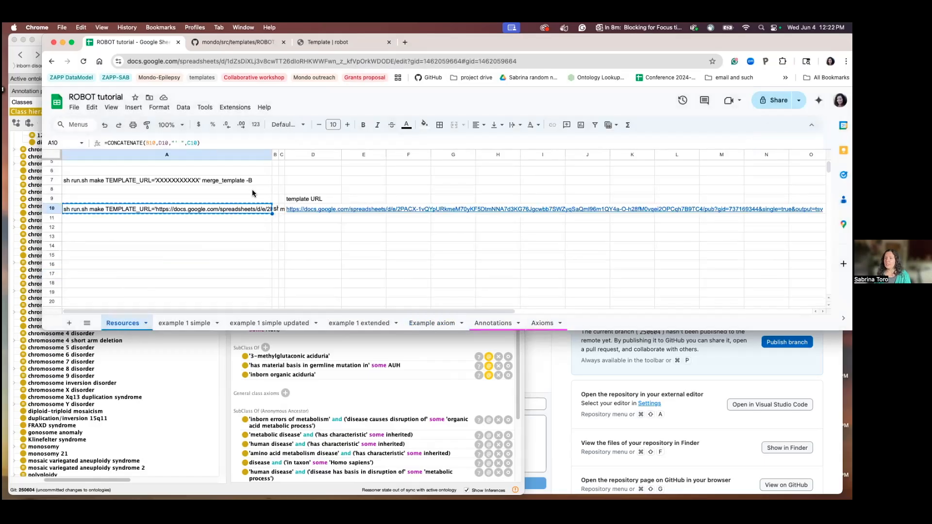
{"action": "left_click", "coordinate": [308, 228]}
{"action": "left_click", "coordinate": [303, 212]}
{"action": "key", "text": "Delete"}
{"action": "key", "text": "super+v"}
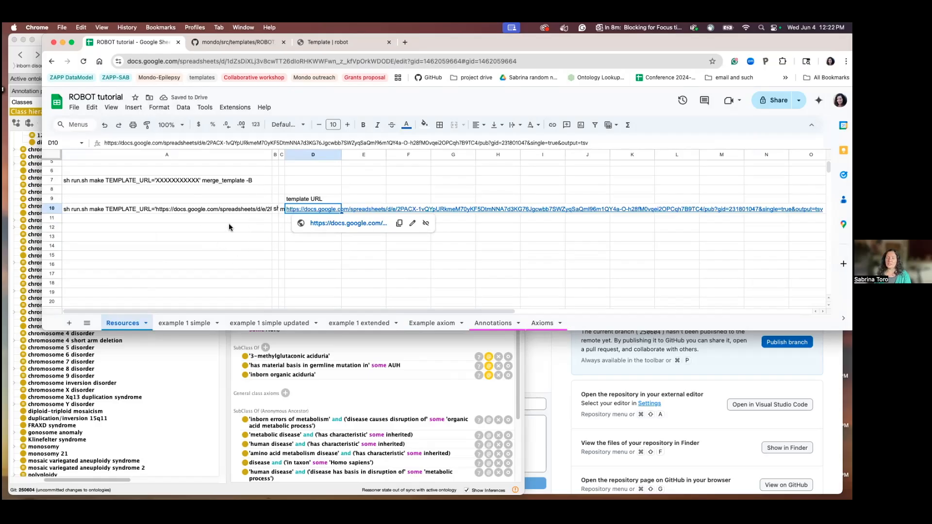
Copy the assembled merge_template command from A10 and check its component parts in B10 and C10.
{"action": "left_click", "coordinate": [214, 233]}
{"action": "scroll", "coordinate": [202, 245], "scroll_direction": "up", "scroll_amount": 1}
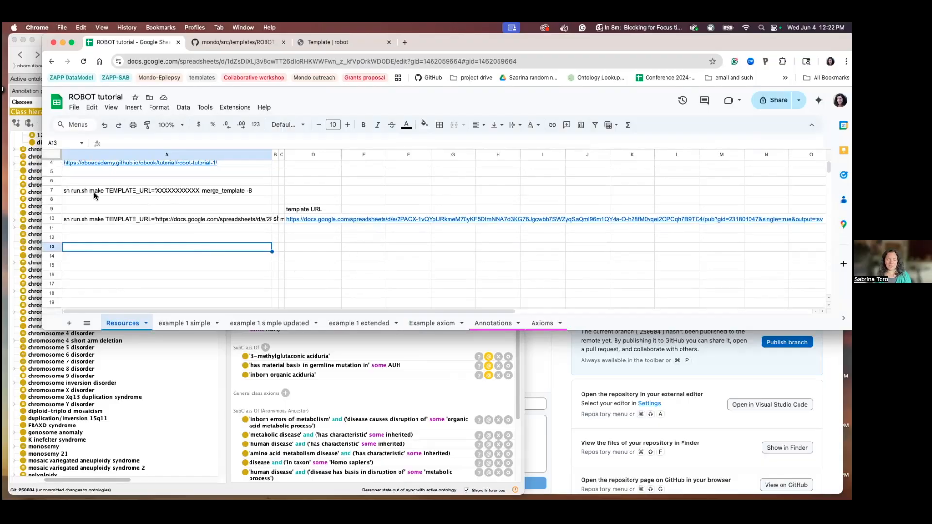
{"action": "left_click", "coordinate": [155, 191]}
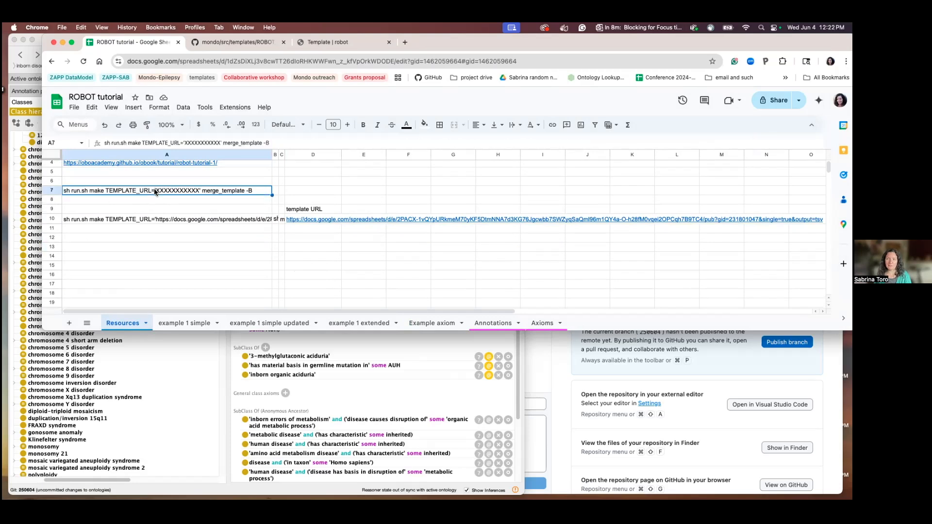
{"action": "left_click", "coordinate": [143, 219]}
{"action": "key", "text": "super+c"}
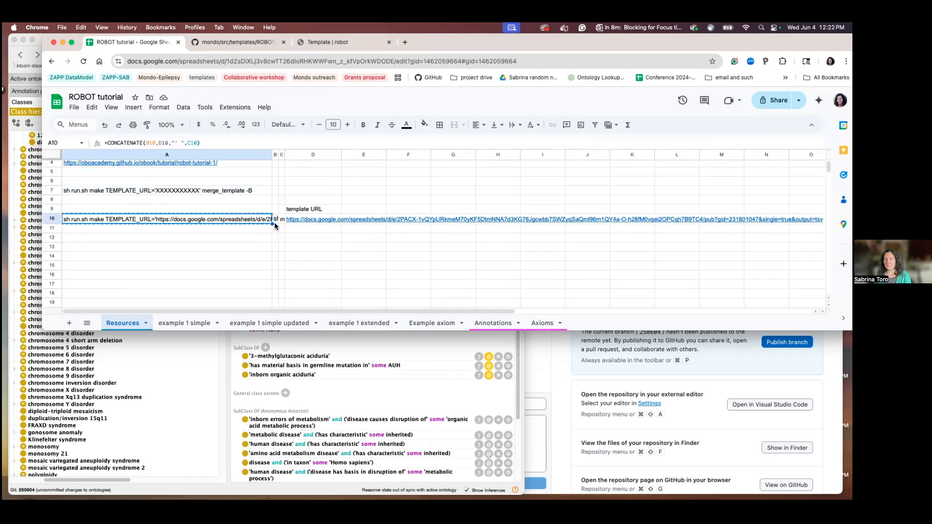
{"action": "left_click", "coordinate": [275, 219]}
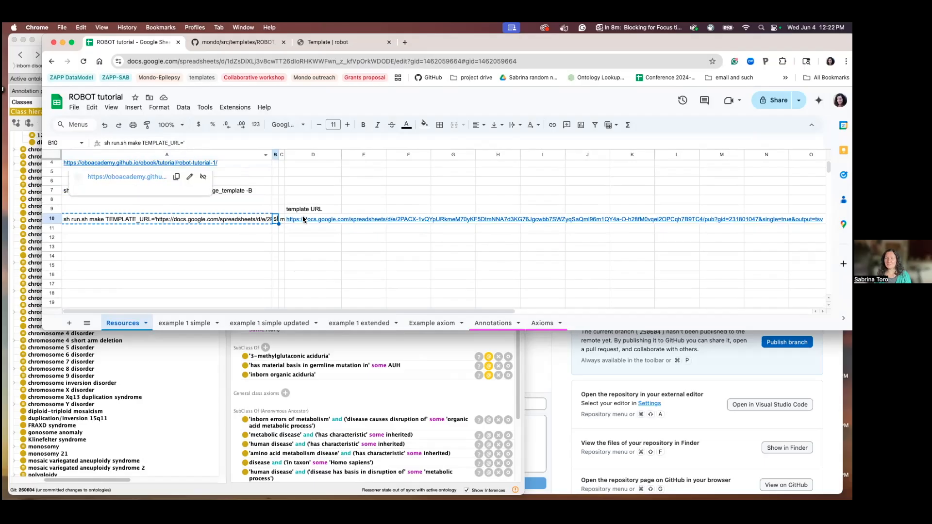
{"action": "left_click", "coordinate": [281, 221]}
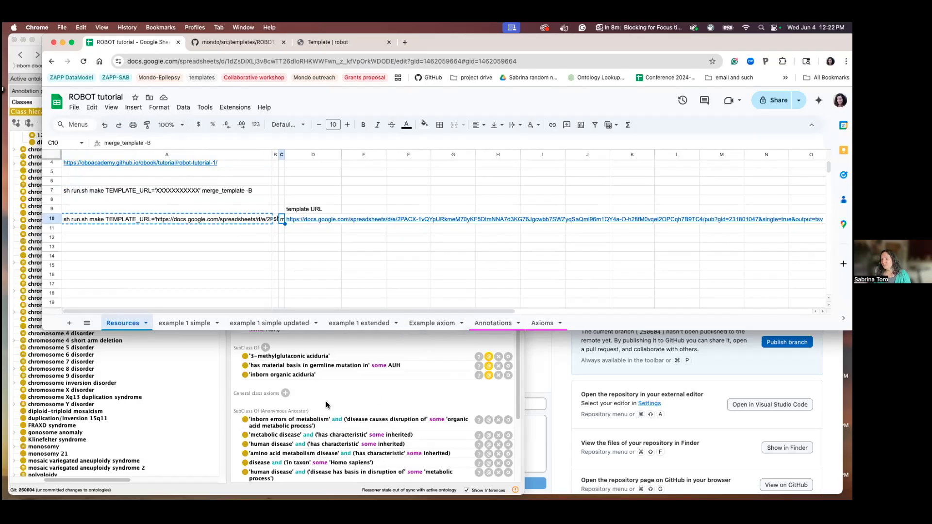
Switch to the Terminal session in the ontology folder and run the copied merge_template command with the 'Example axiom' TSV URL.
{"action": "key", "text": "ctrl+Up"}
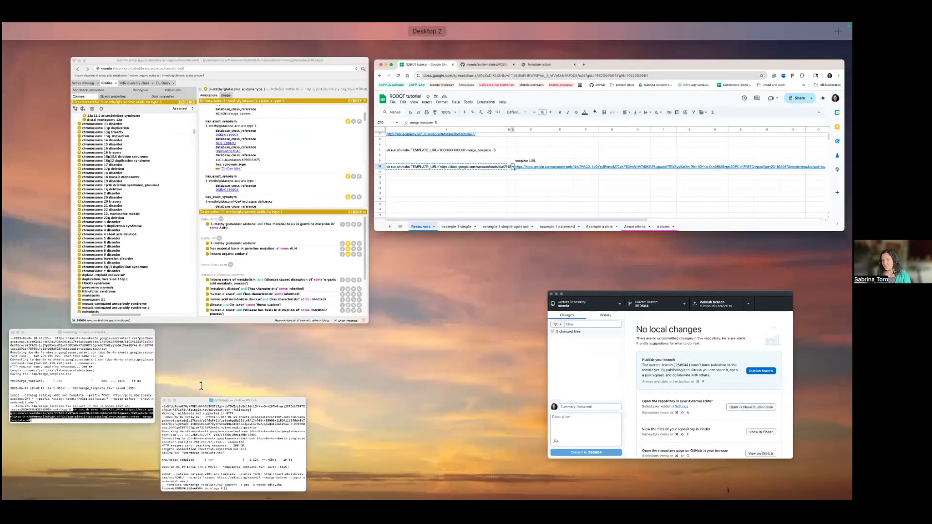
{"action": "left_click", "coordinate": [250, 447]}
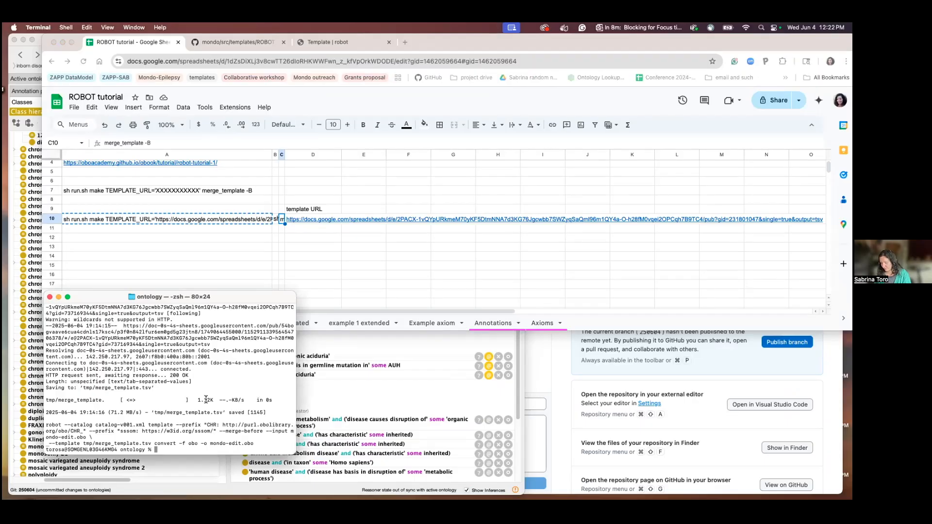
{"action": "key", "text": "super+n"}
{"action": "left_click_drag", "start_coordinate": [200, 248], "coordinate": [401, 239]}
{"action": "left_click_drag", "start_coordinate": [224, 299], "coordinate": [220, 248]}
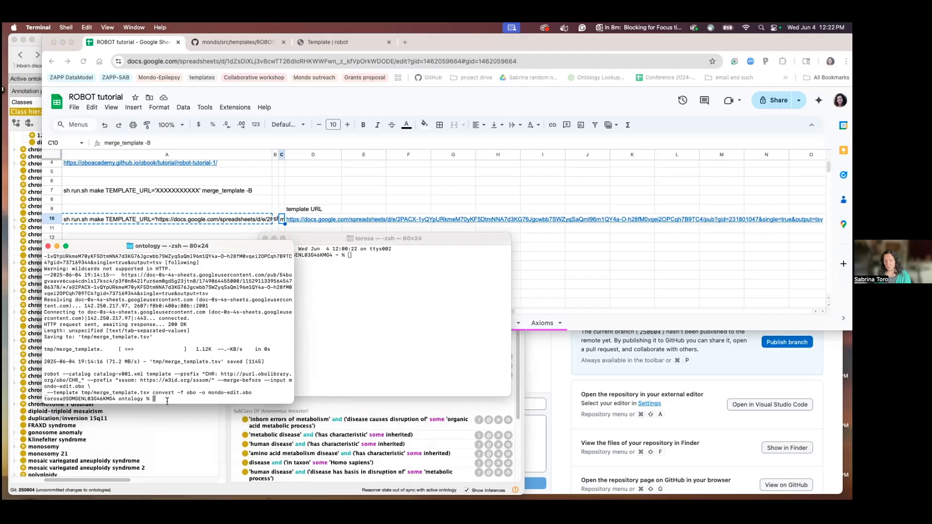
{"action": "key", "text": "super+v"}
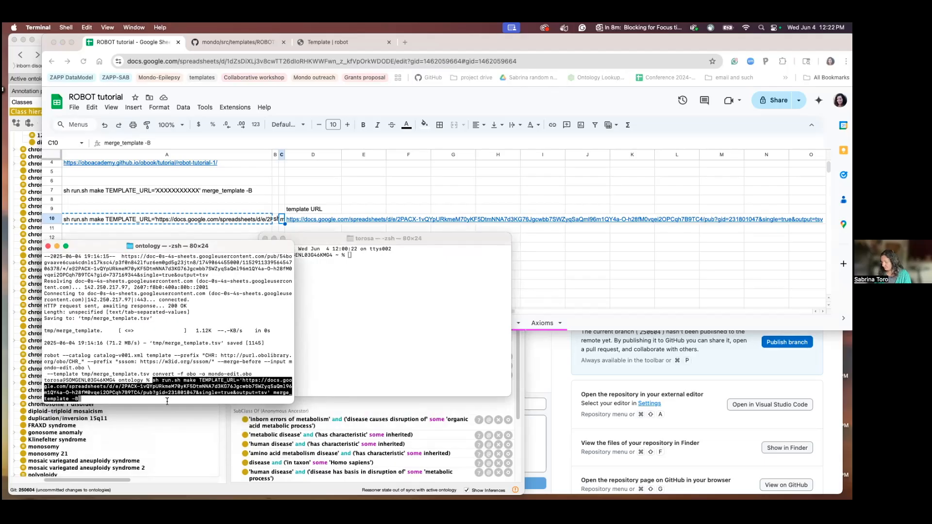
{"action": "key", "text": "Return"}
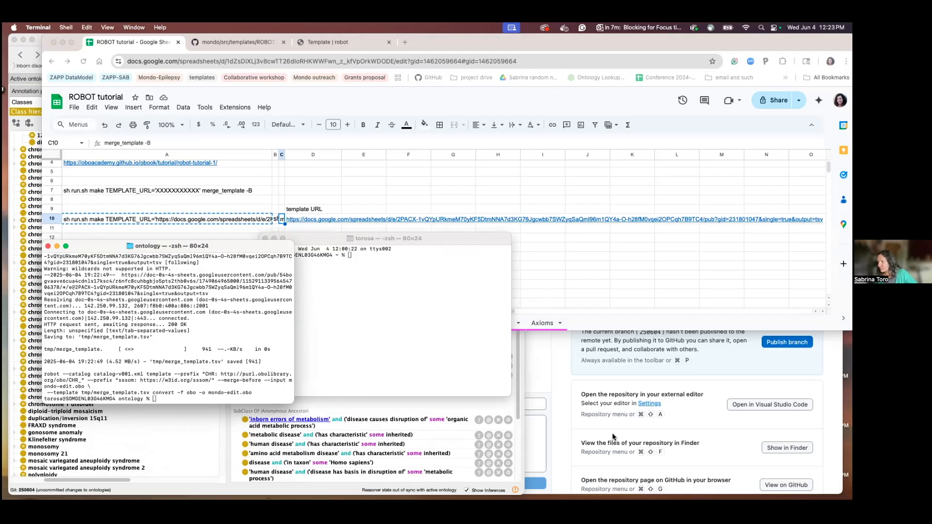
Switch to GitHub Desktop, then reposition and enlarge its window to show the src/ontology/mondo-edit.obo diff.
{"action": "left_click", "coordinate": [576, 393]}
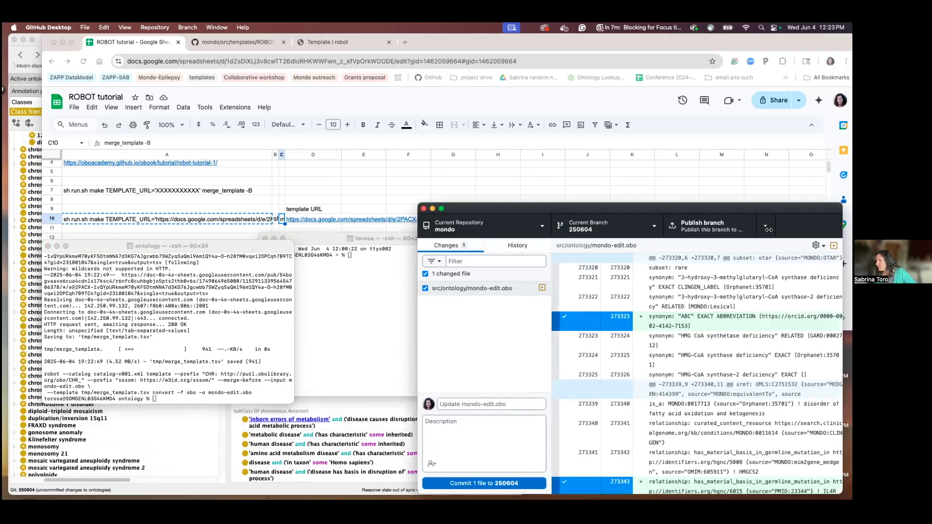
{"action": "left_click_drag", "start_coordinate": [726, 208], "coordinate": [568, 146]}
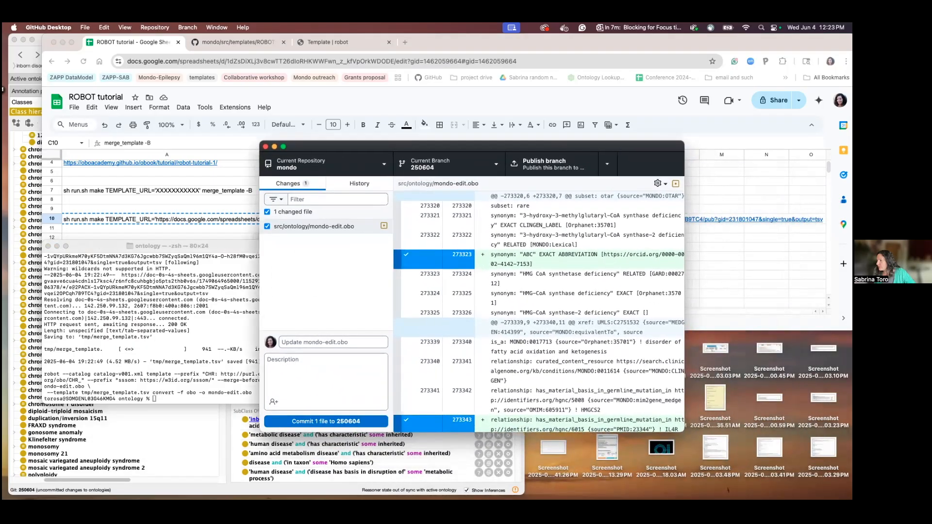
{"action": "mouse_move", "coordinate": [670, 461]}
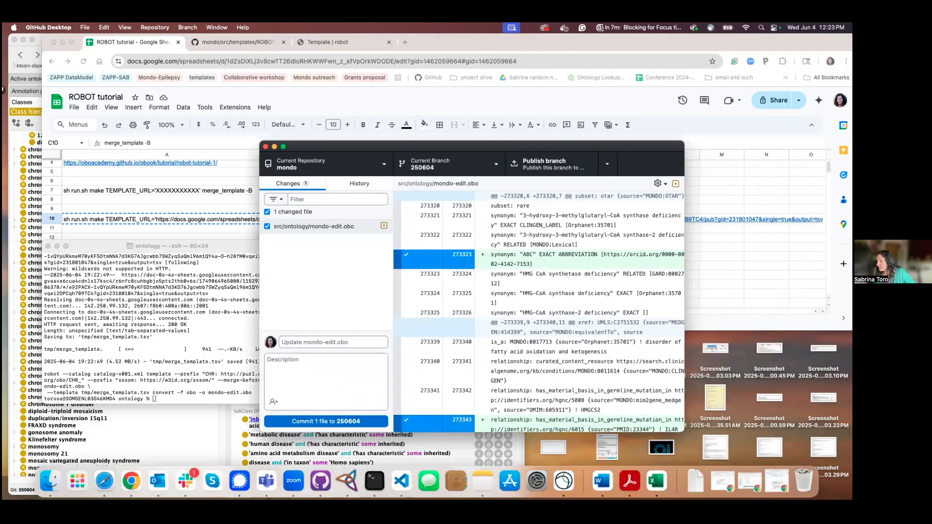
{"action": "double_click", "coordinate": [681, 433]}
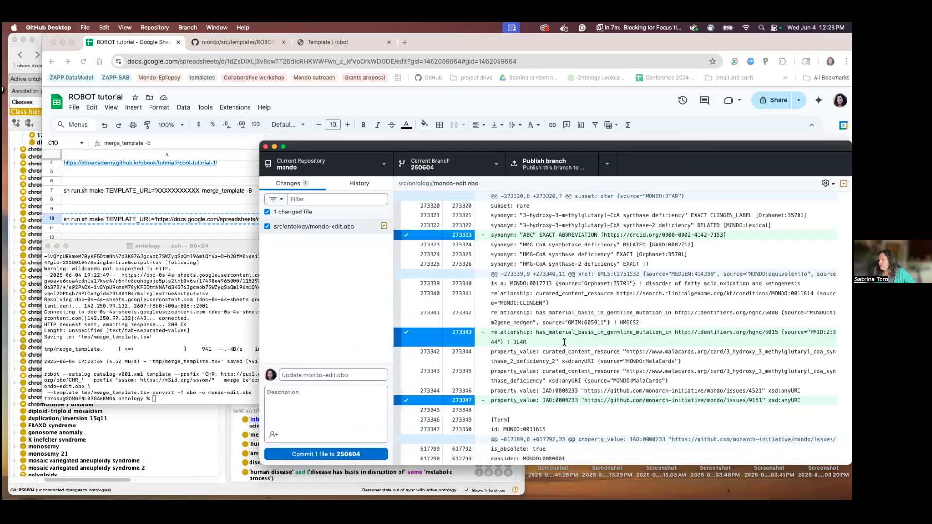
Examine the added has_material_basis_in_germline_mutation_in relationship on line 273343, including its PMID source and gene label.
{"action": "left_click_drag", "start_coordinate": [491, 334], "coordinate": [704, 338]}
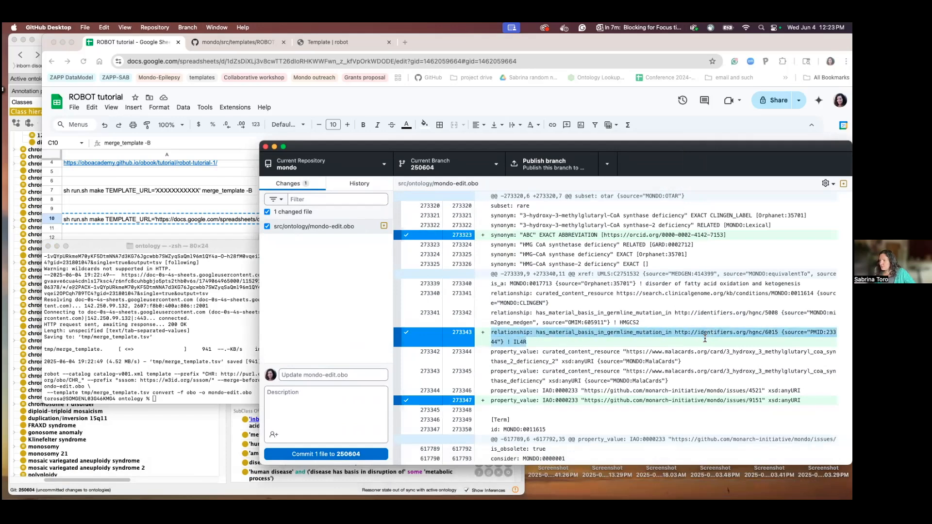
{"action": "left_click", "coordinate": [672, 331]}
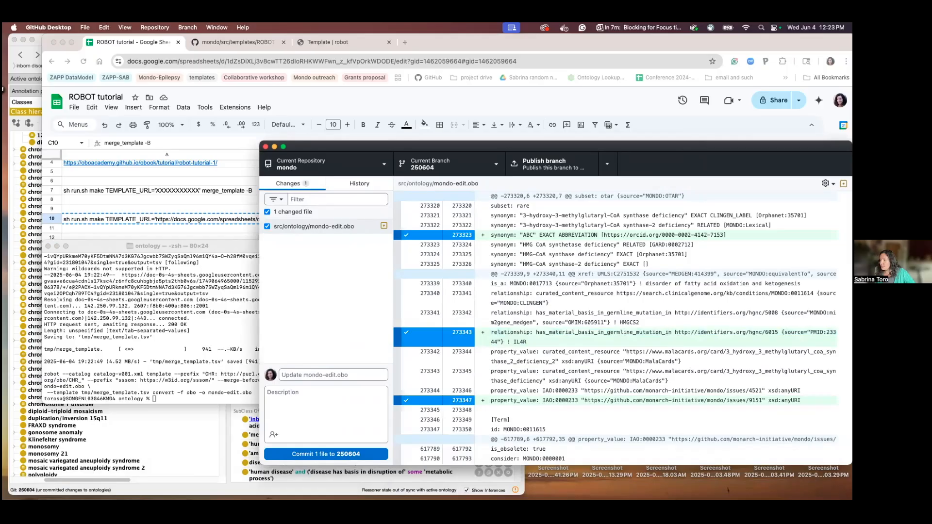
{"action": "left_click_drag", "start_coordinate": [778, 333], "coordinate": [491, 196]}
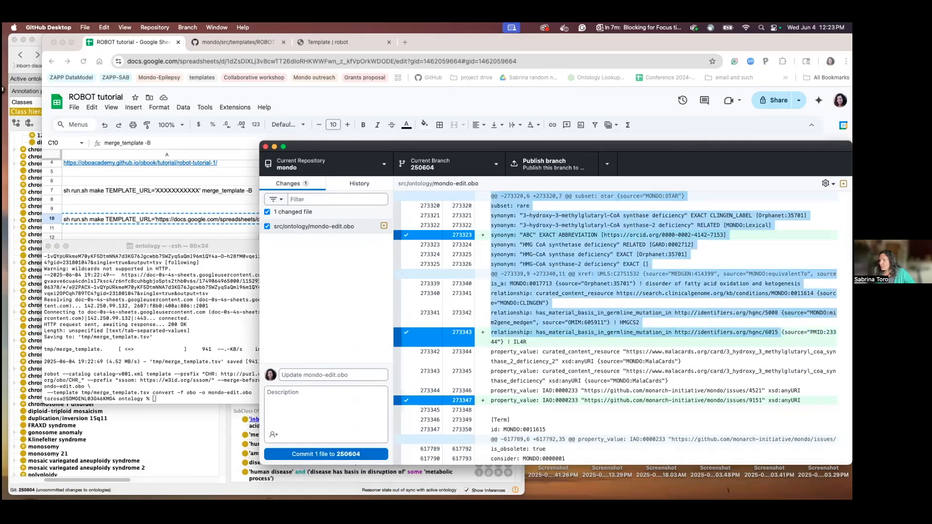
{"action": "left_click_drag", "start_coordinate": [781, 333], "coordinate": [830, 333]}
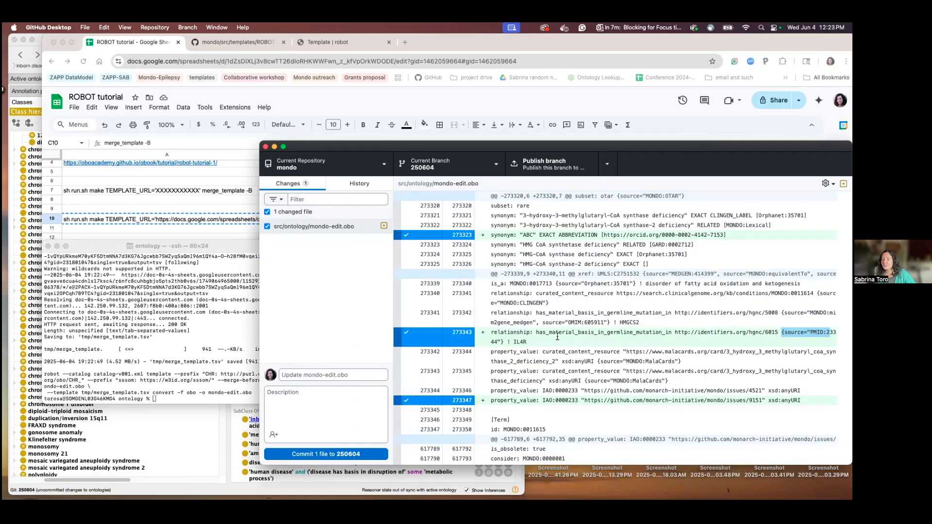
{"action": "double_click", "coordinate": [520, 340]}
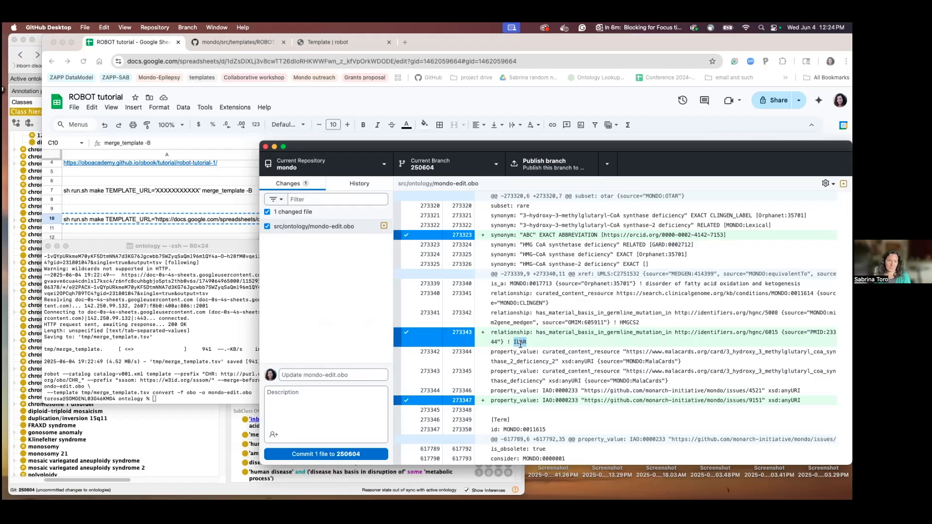
Check the added intersection_of lines of disease X and the germline mutation relationship of disease Y in the diff.
{"action": "scroll", "coordinate": [520, 343], "scroll_direction": "down", "scroll_amount": 20}
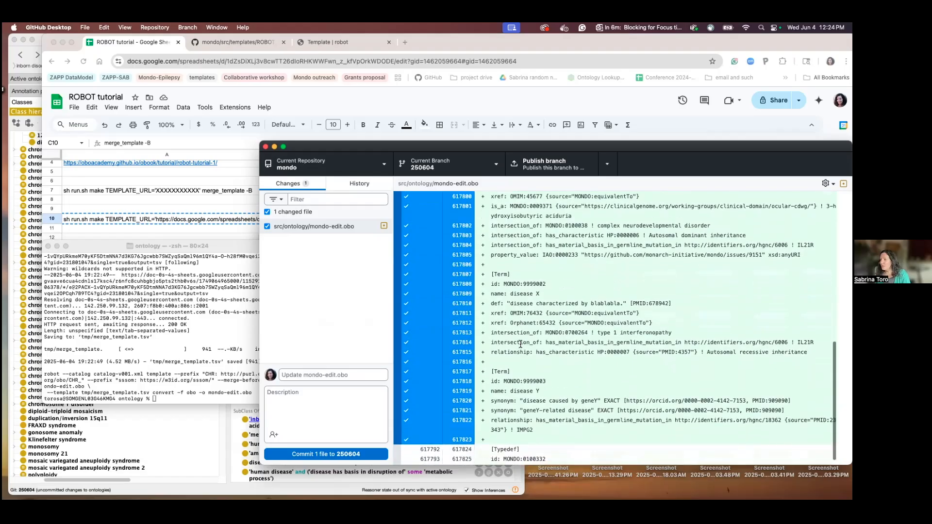
{"action": "left_click_drag", "start_coordinate": [491, 333], "coordinate": [815, 342]}
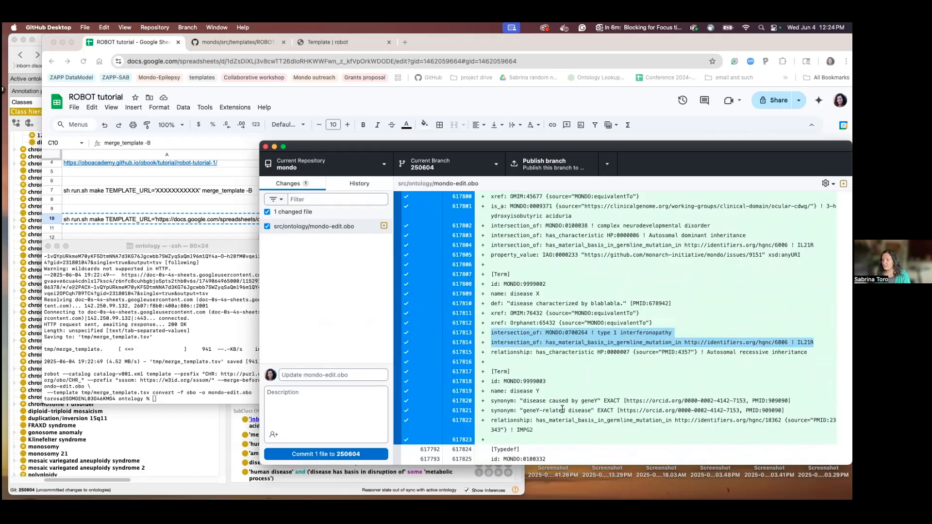
{"action": "triple_click", "coordinate": [547, 418]}
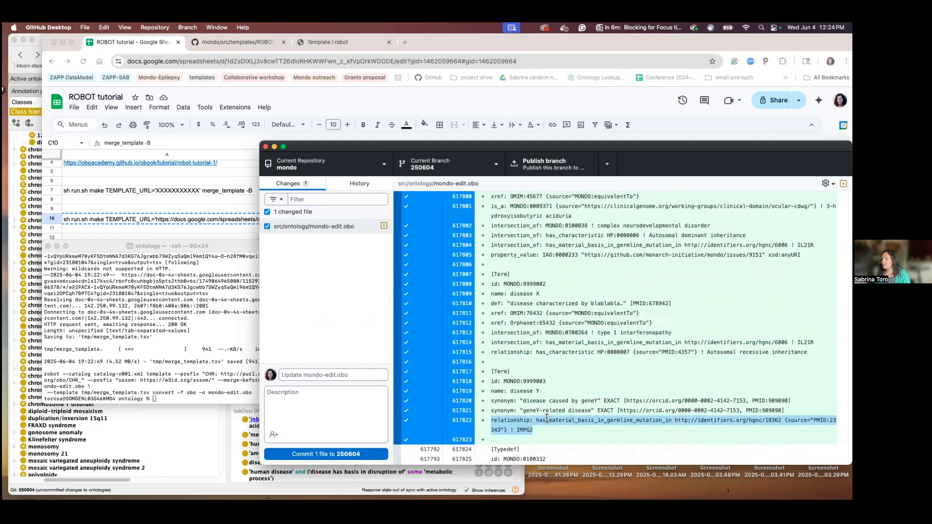
Return to the ROBOT tutorial spreadsheet in Chrome and inspect the 'Example axiom' sheet's equivalence template string in K2.
{"action": "left_click", "coordinate": [229, 189]}
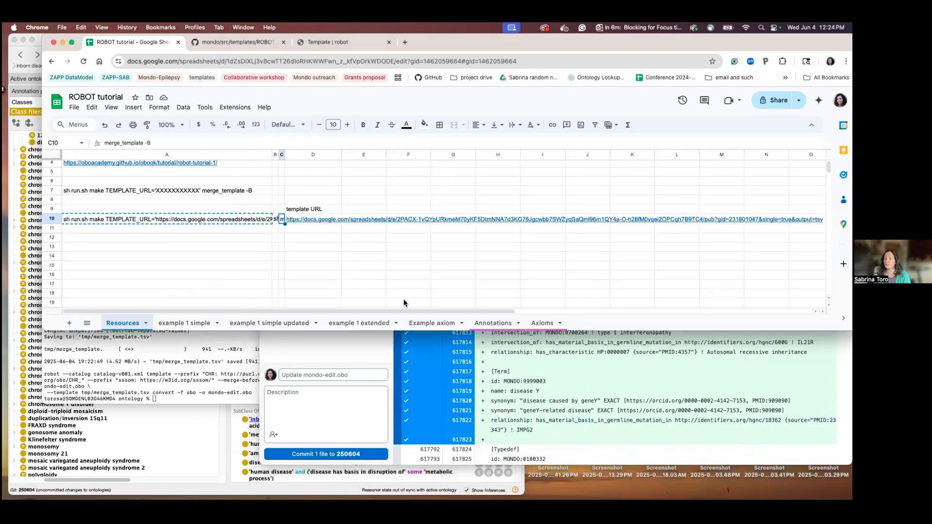
{"action": "left_click", "coordinate": [433, 323]}
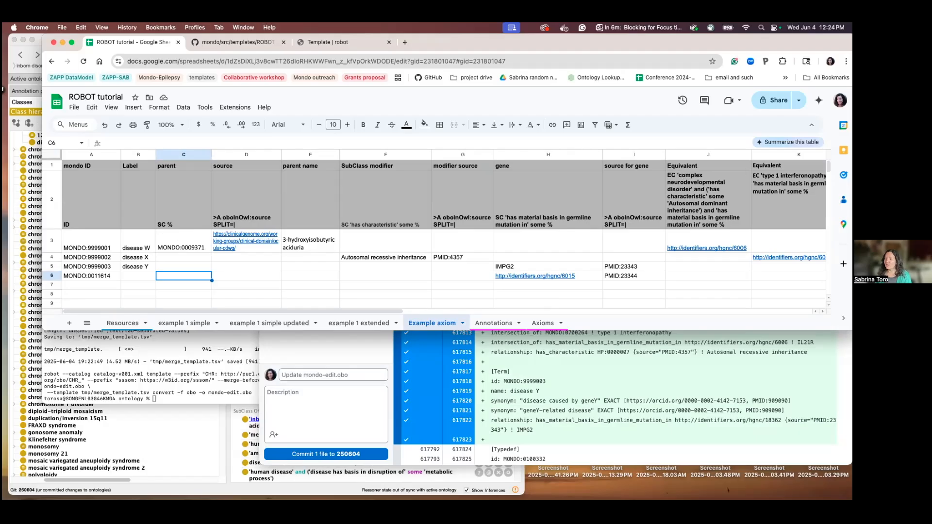
{"action": "scroll", "coordinate": [676, 179], "scroll_direction": "right", "scroll_amount": 3}
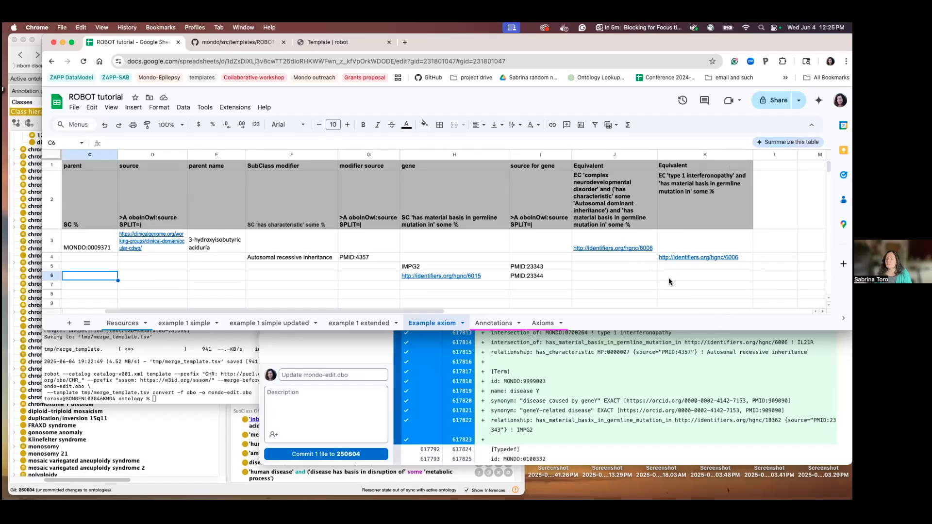
{"action": "left_click", "coordinate": [670, 179]}
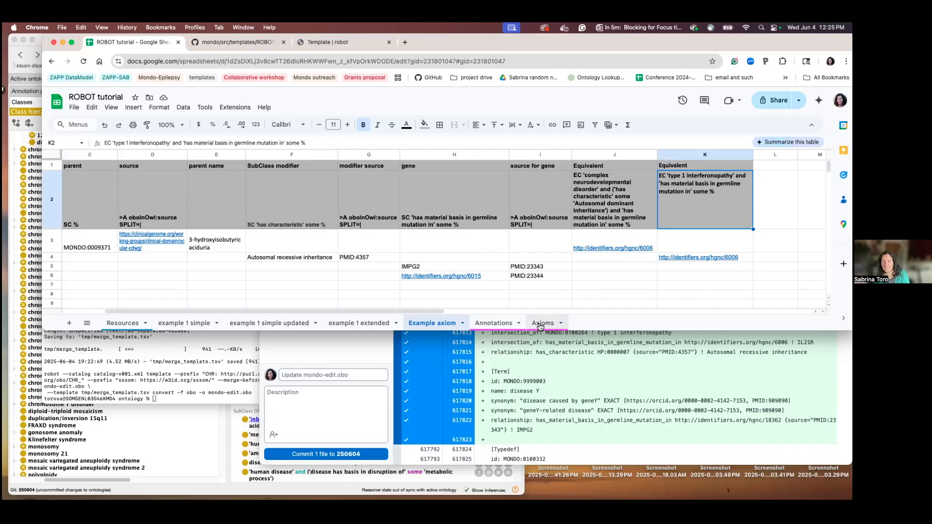
Open the 'Axioms' sheet and widen column M to fit its full 'has material basis in germline mutation in' template string.
{"action": "left_click", "coordinate": [540, 324]}
{"action": "scroll", "coordinate": [551, 245], "scroll_direction": "right", "scroll_amount": 2}
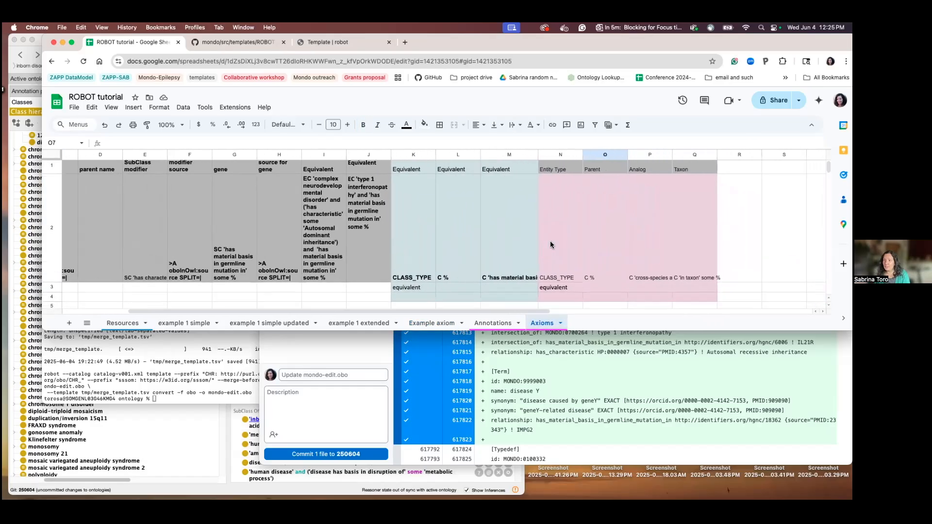
{"action": "scroll", "coordinate": [523, 262], "scroll_direction": "down", "scroll_amount": 2}
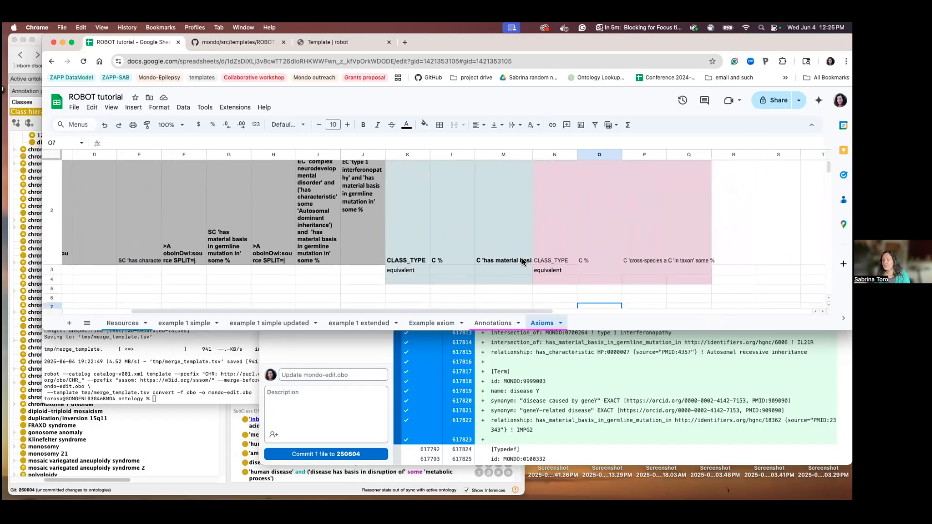
{"action": "scroll", "coordinate": [407, 250], "scroll_direction": "up", "scroll_amount": 2}
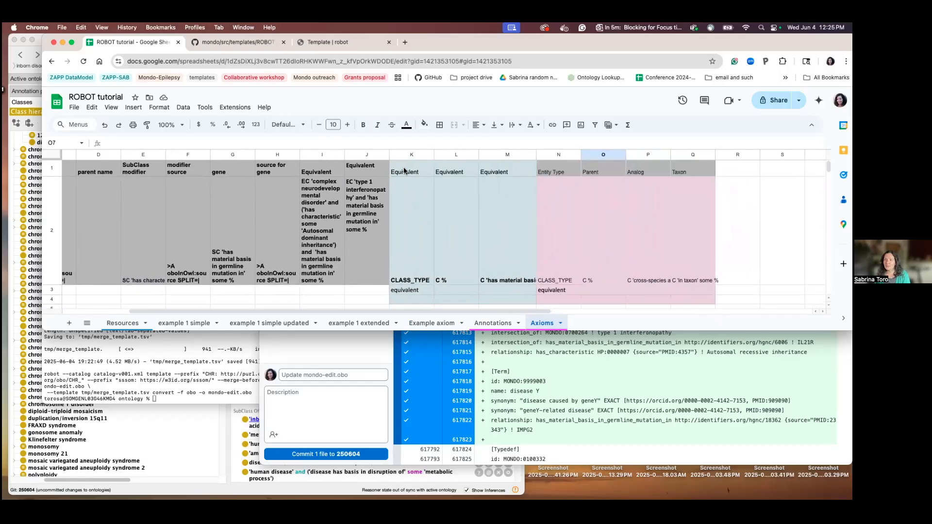
{"action": "scroll", "coordinate": [466, 286], "scroll_direction": "down", "scroll_amount": 2}
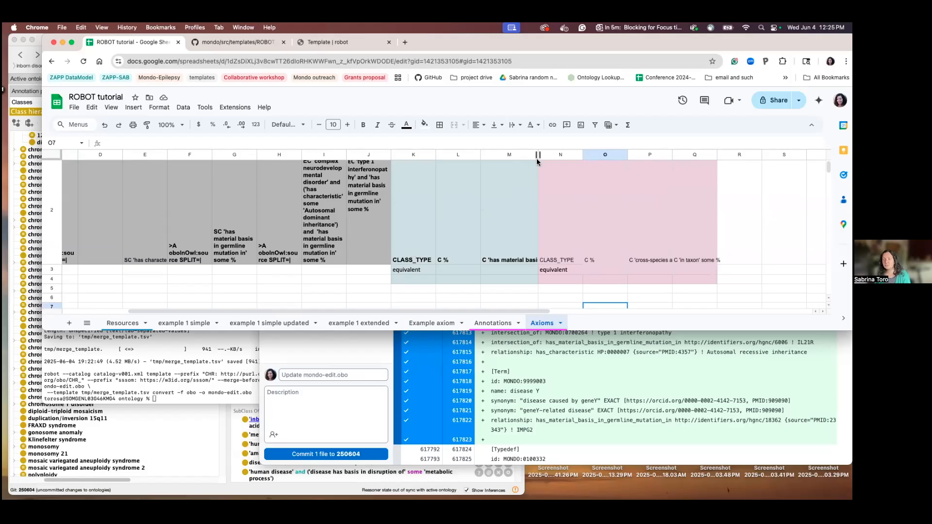
{"action": "left_click_drag", "start_coordinate": [537, 155], "coordinate": [649, 155]}
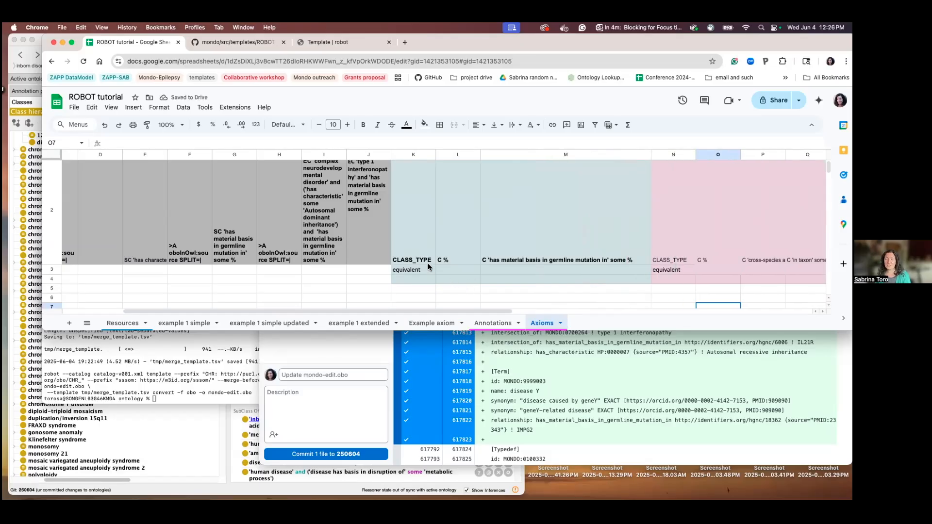
Examine how the CLASS_TYPE and two C template columns in K2:M3 combine to define an equivalent class.
{"action": "left_click_drag", "start_coordinate": [417, 260], "coordinate": [507, 248]}
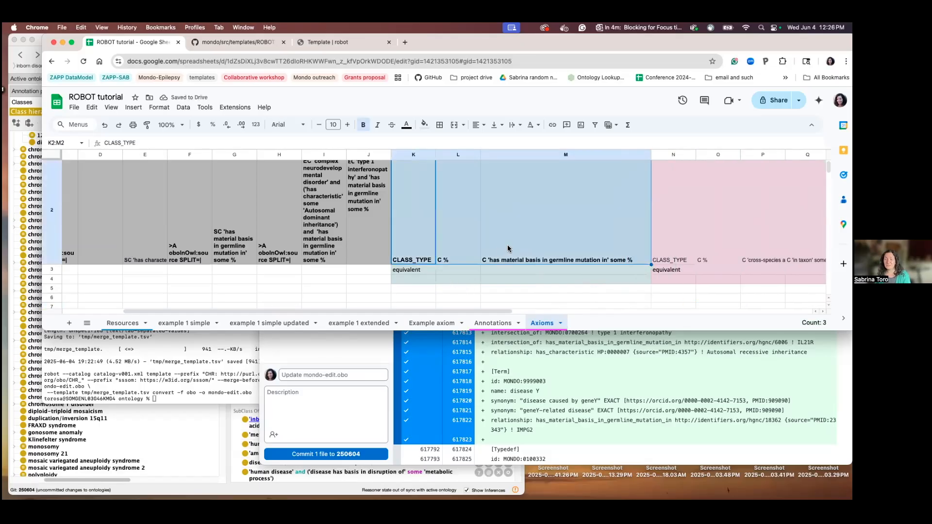
{"action": "left_click", "coordinate": [420, 277]}
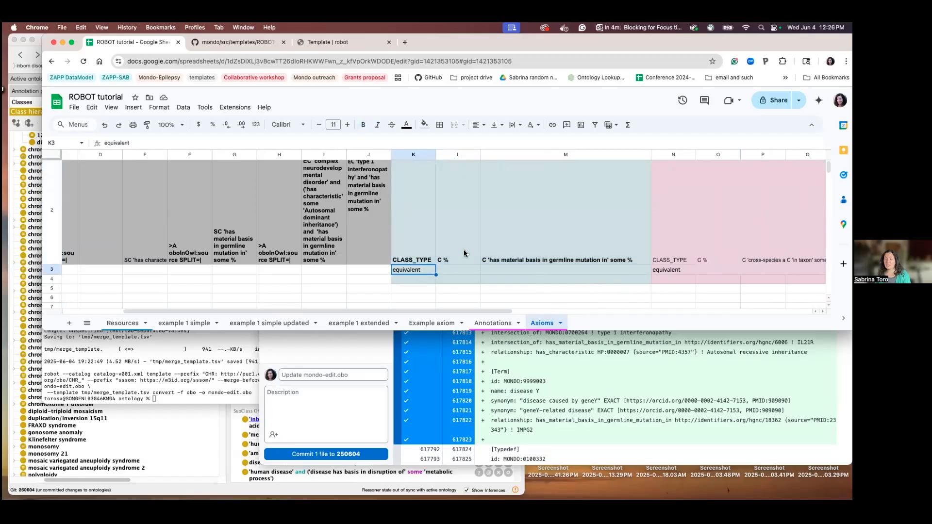
{"action": "left_click", "coordinate": [451, 272]}
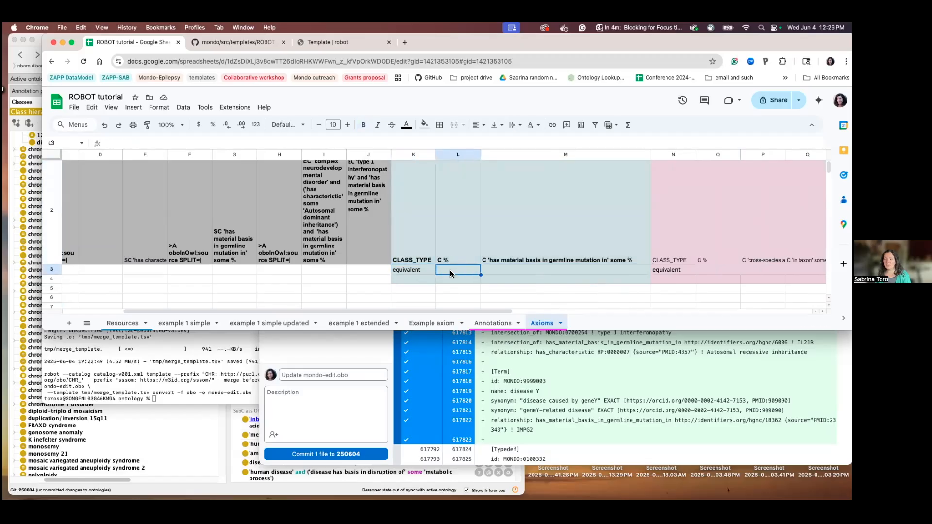
{"action": "left_click", "coordinate": [517, 274]}
{"action": "left_click_drag", "start_coordinate": [403, 229], "coordinate": [501, 265]}
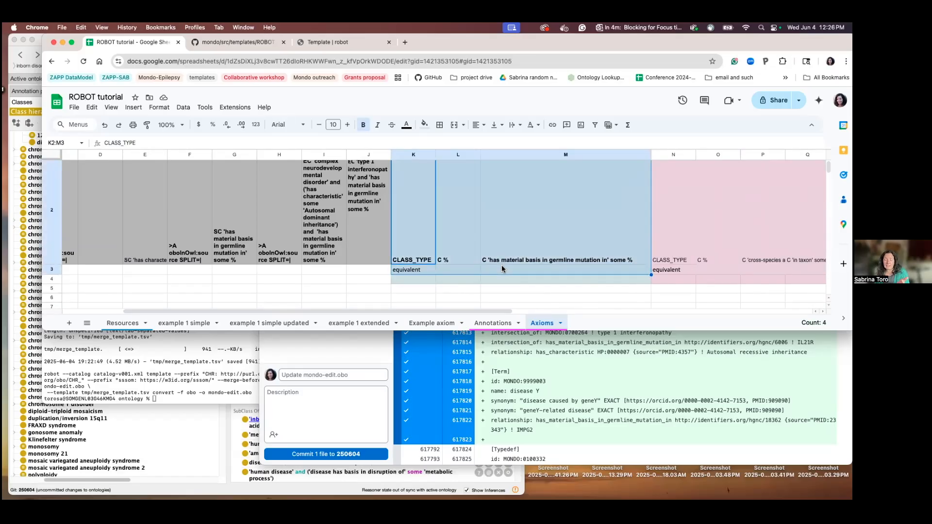
Review the parent, modifier, gene and EC equivalence template columns of the 'Axioms' sheet, back to the mondo ID column.
{"action": "scroll", "coordinate": [502, 266], "scroll_direction": "up", "scroll_amount": 1}
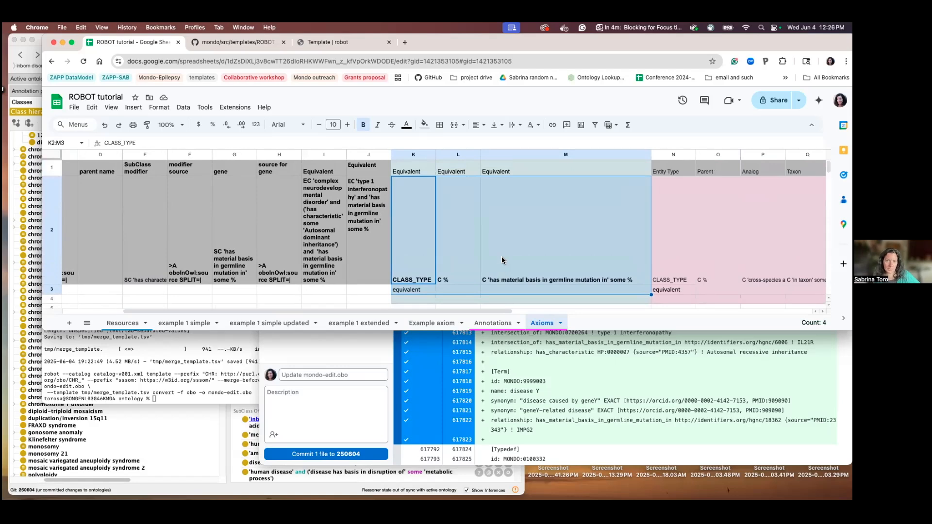
{"action": "left_click", "coordinate": [329, 299]}
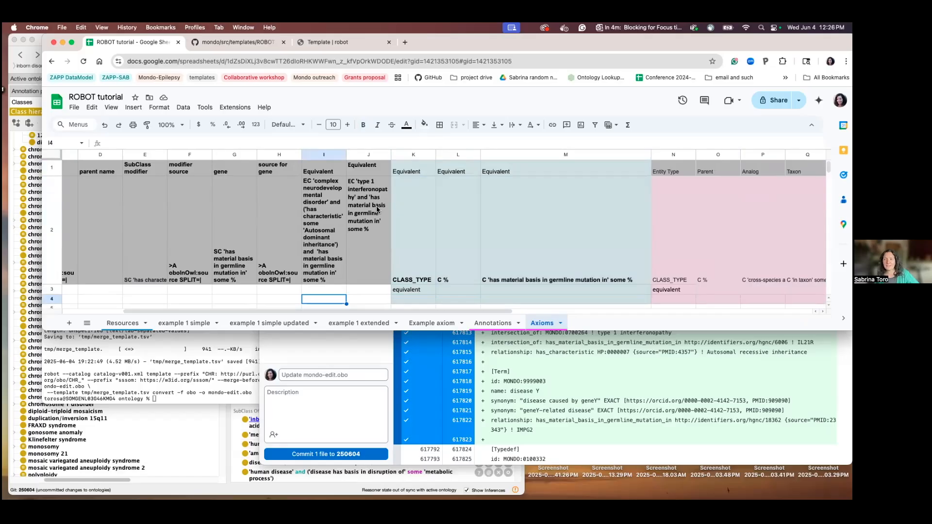
{"action": "scroll", "coordinate": [213, 226], "scroll_direction": "left", "scroll_amount": 2}
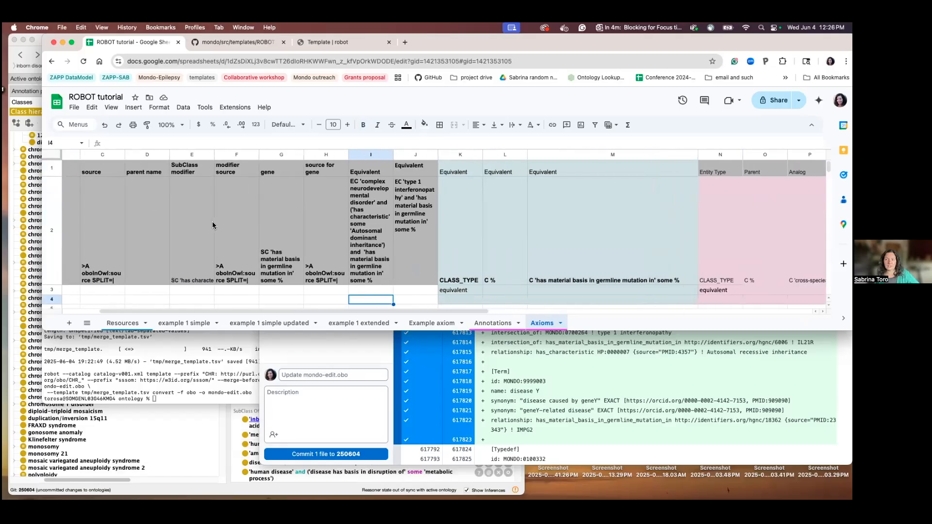
{"action": "scroll", "coordinate": [213, 226], "scroll_direction": "left", "scroll_amount": 3}
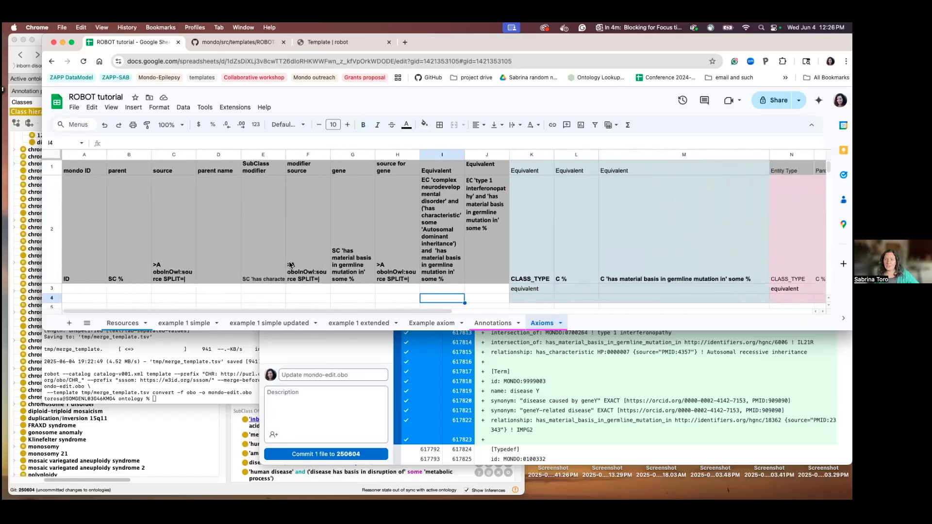